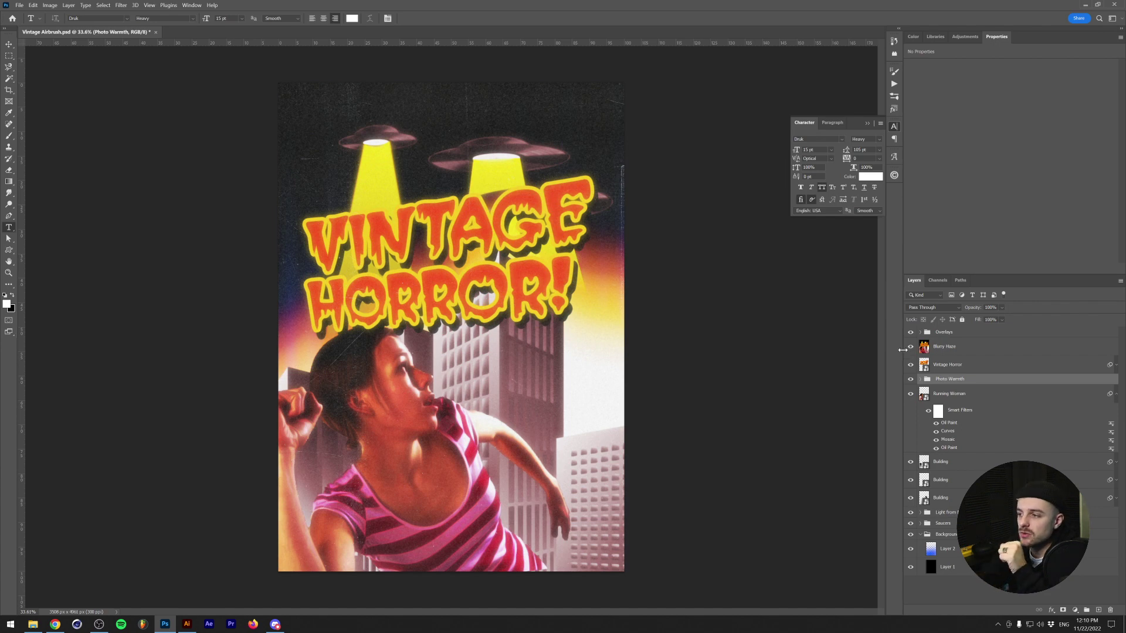
Hide every layer except the Background group, leaving only the streaky black-to-blue gradient
left_click(911, 534, "alt")
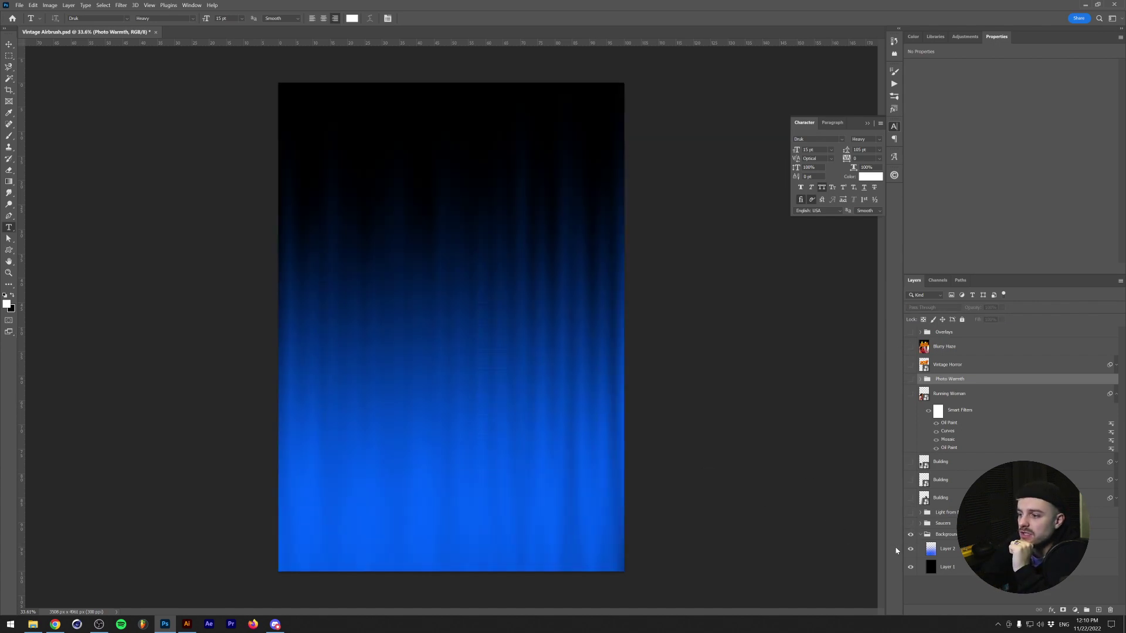
left_click(910, 550)
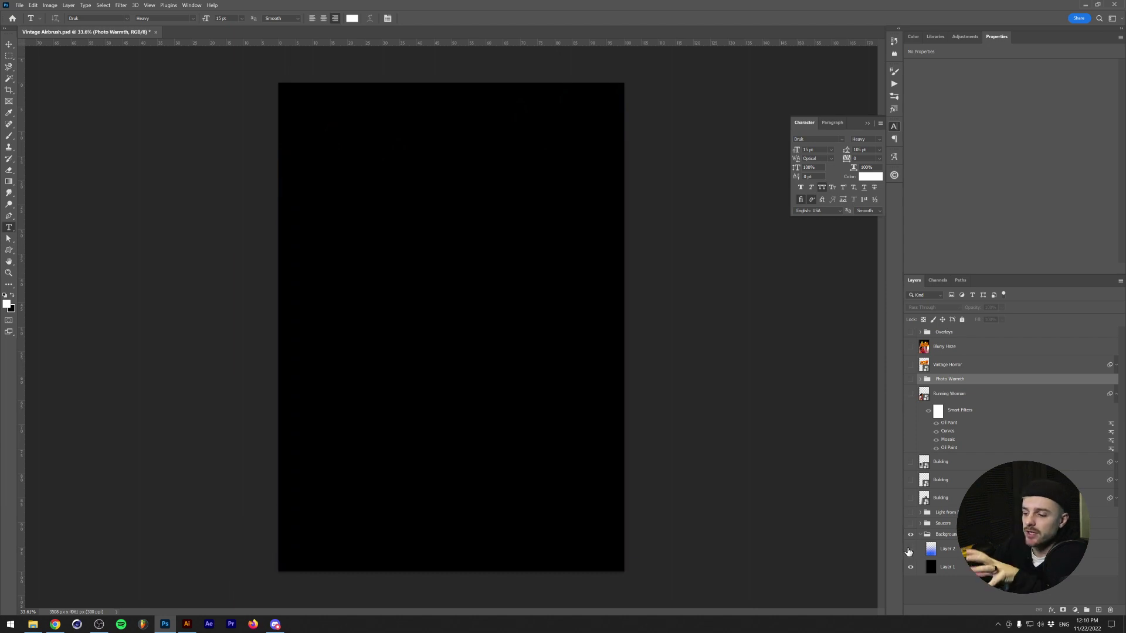
left_click(910, 550)
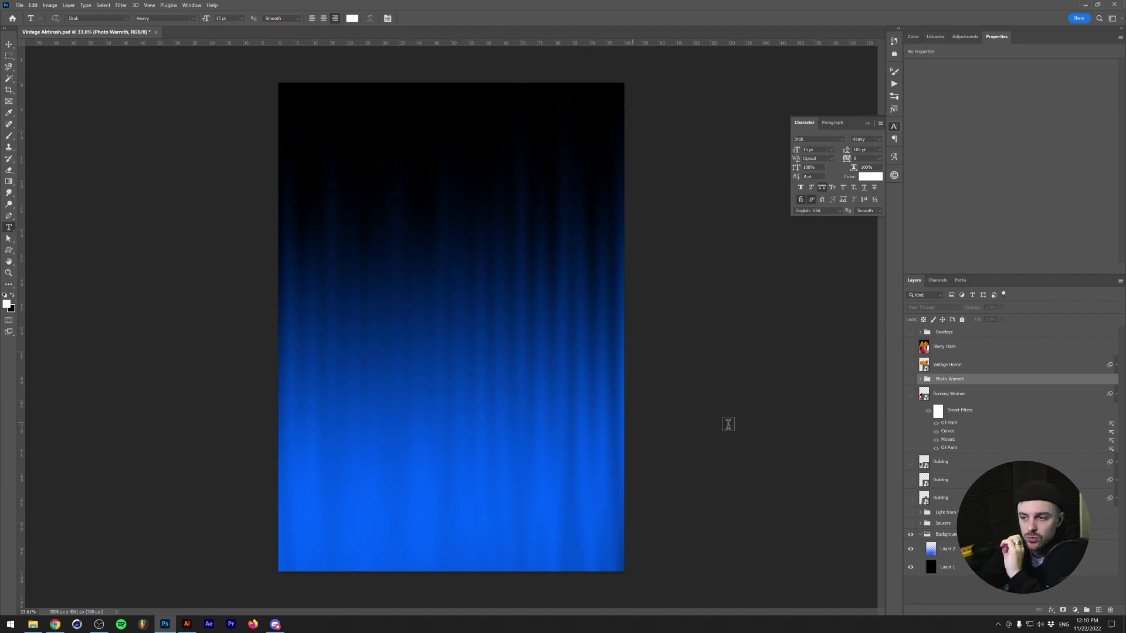
left_click(911, 533, "alt")
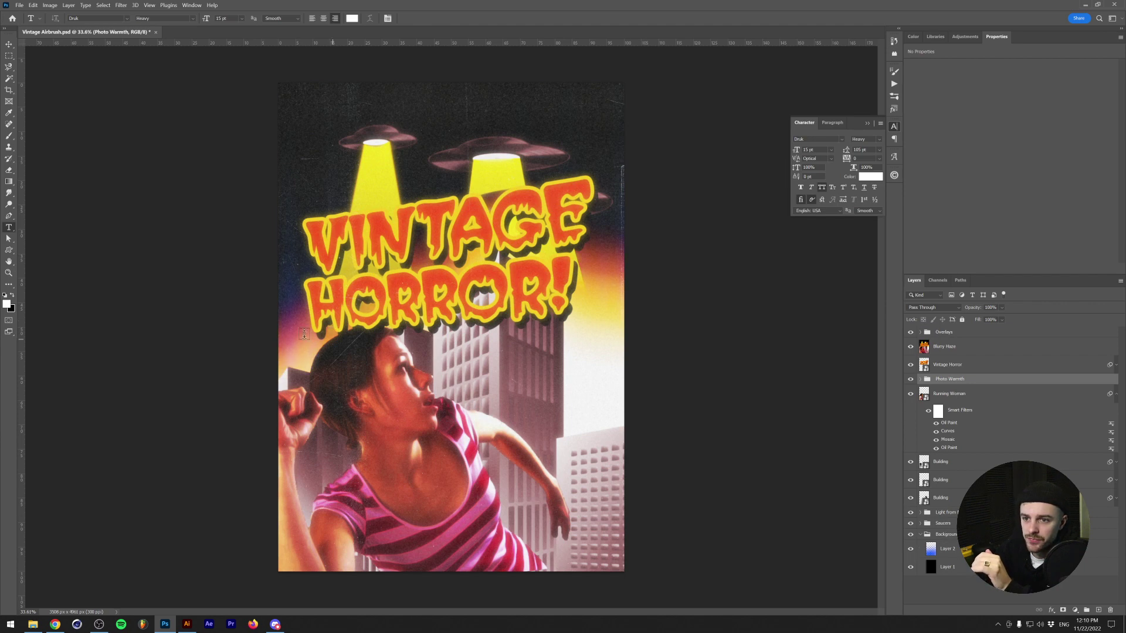
left_click(9, 45)
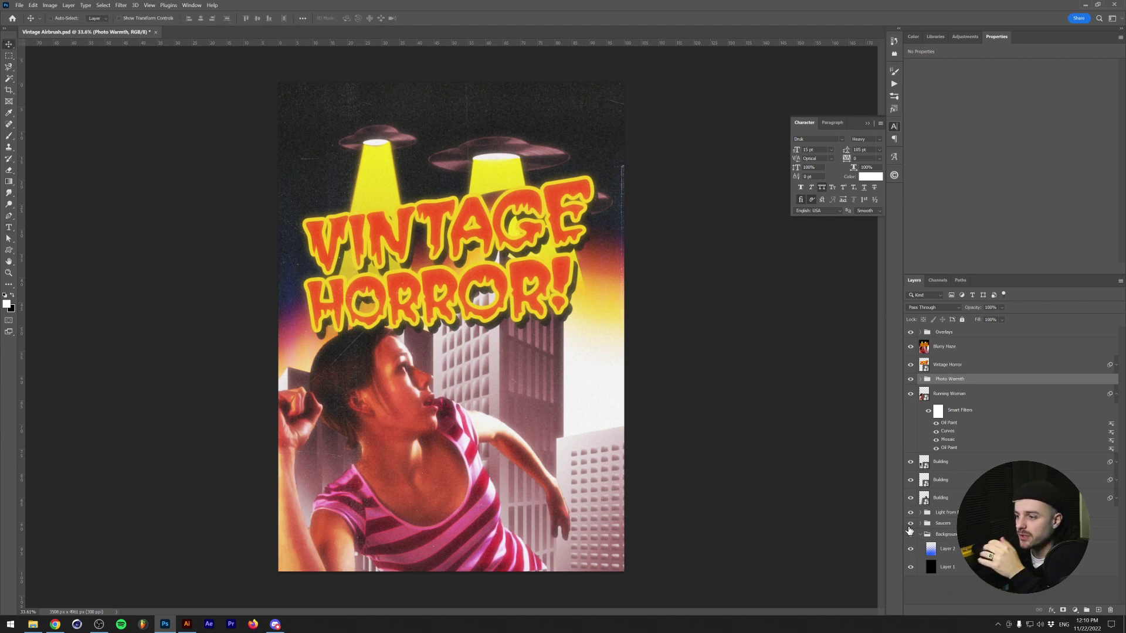
left_click(911, 535, "alt")
left_click(911, 379)
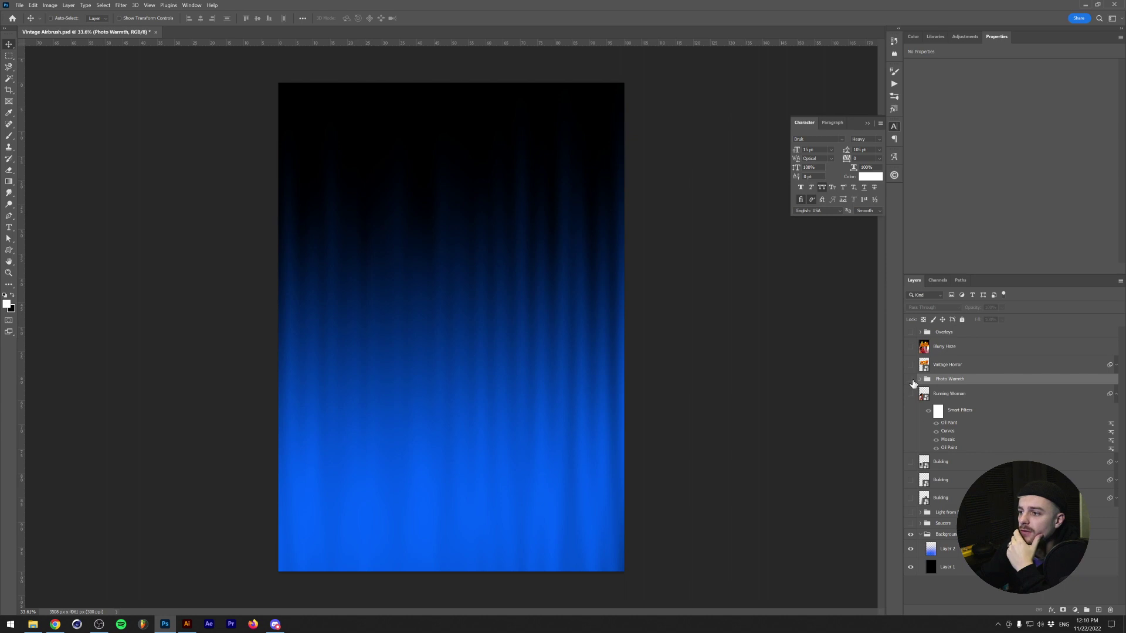
left_click(950, 549)
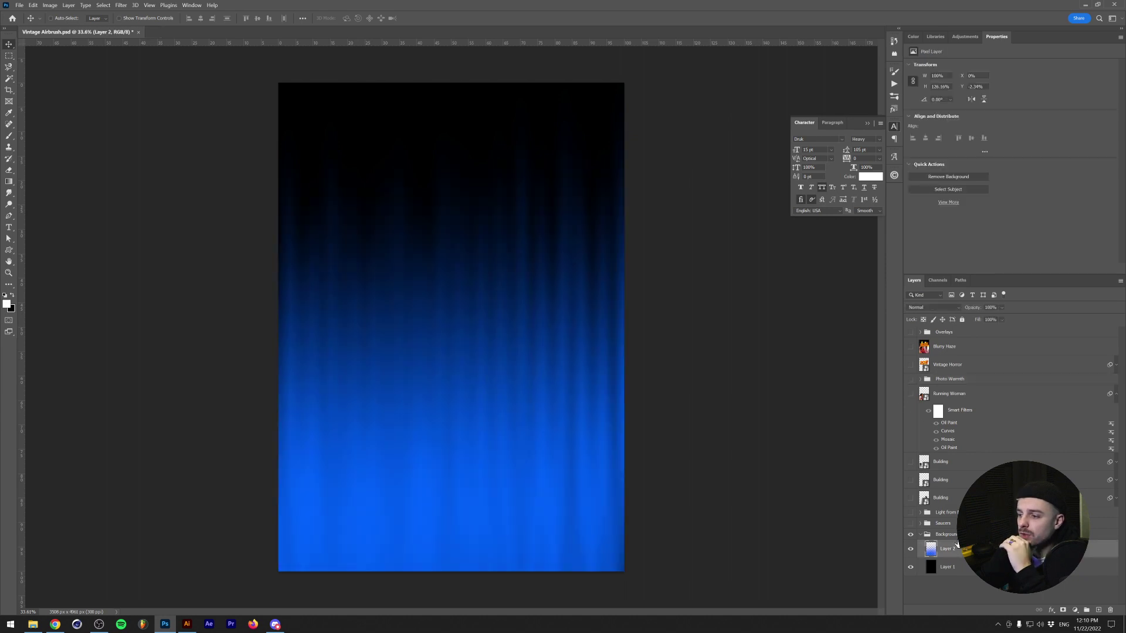
Add a Blues Gradient Fill layer with its top stop at 0% opacity, then rasterize it
left_click(1096, 610)
left_click(911, 567)
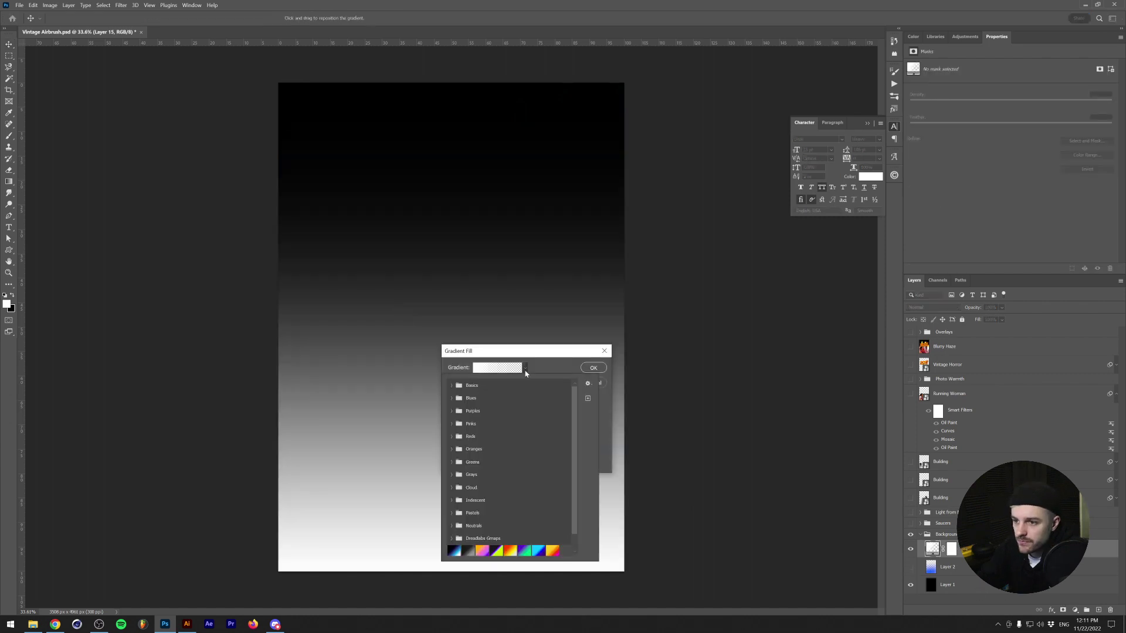
left_click(452, 398)
double_click(505, 445)
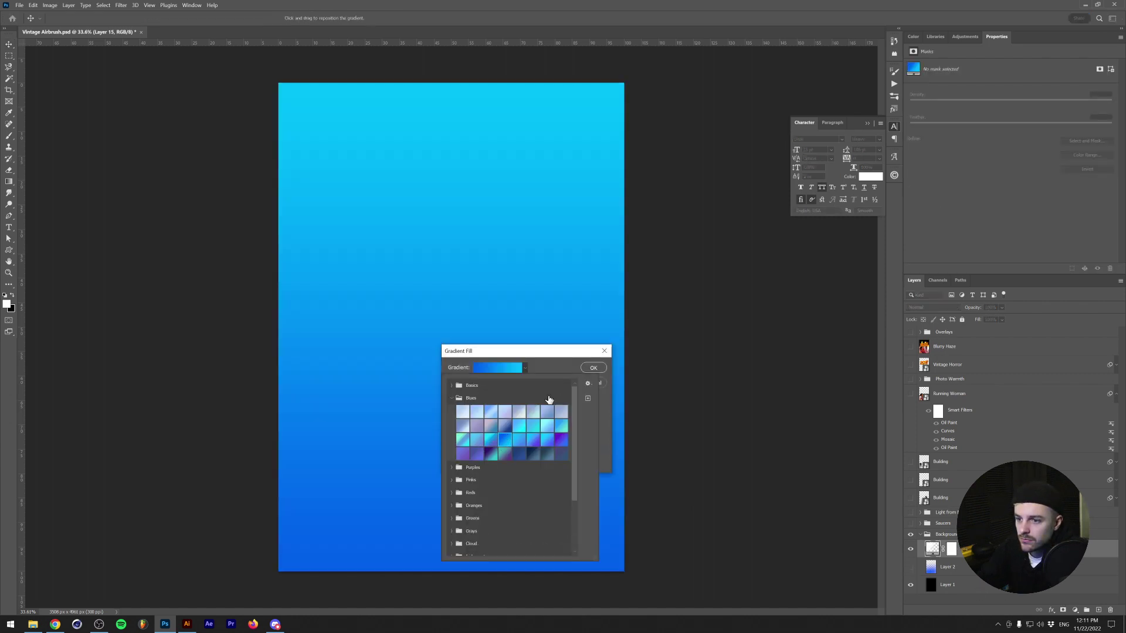
left_click(525, 368)
left_click(497, 367)
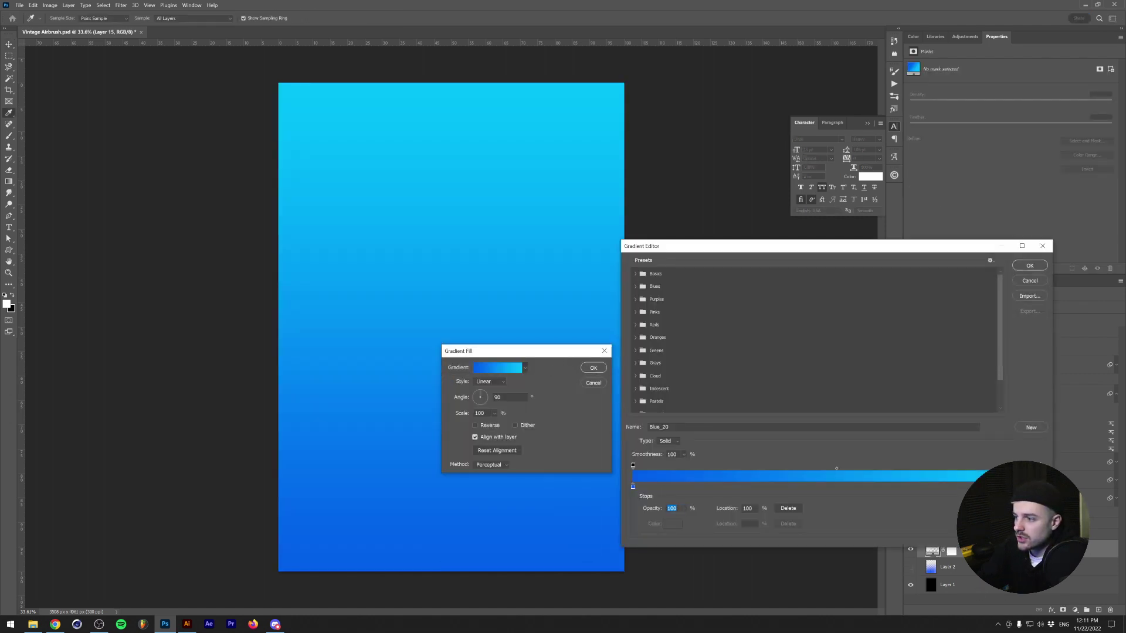
type("0")
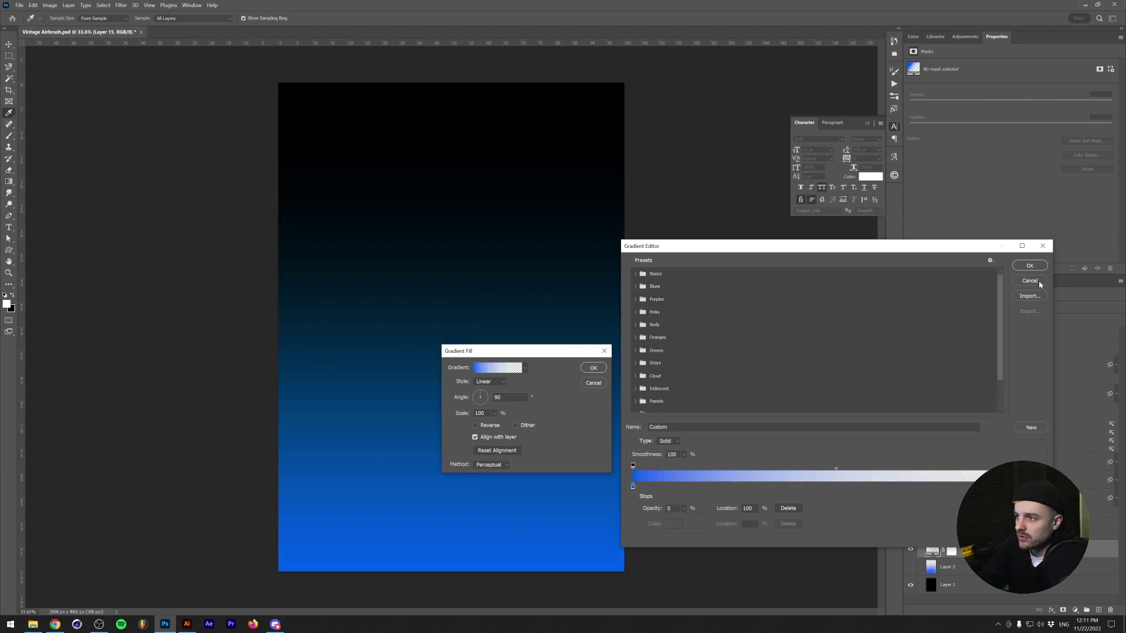
left_click(1030, 266)
left_click(593, 367)
right_click(972, 549)
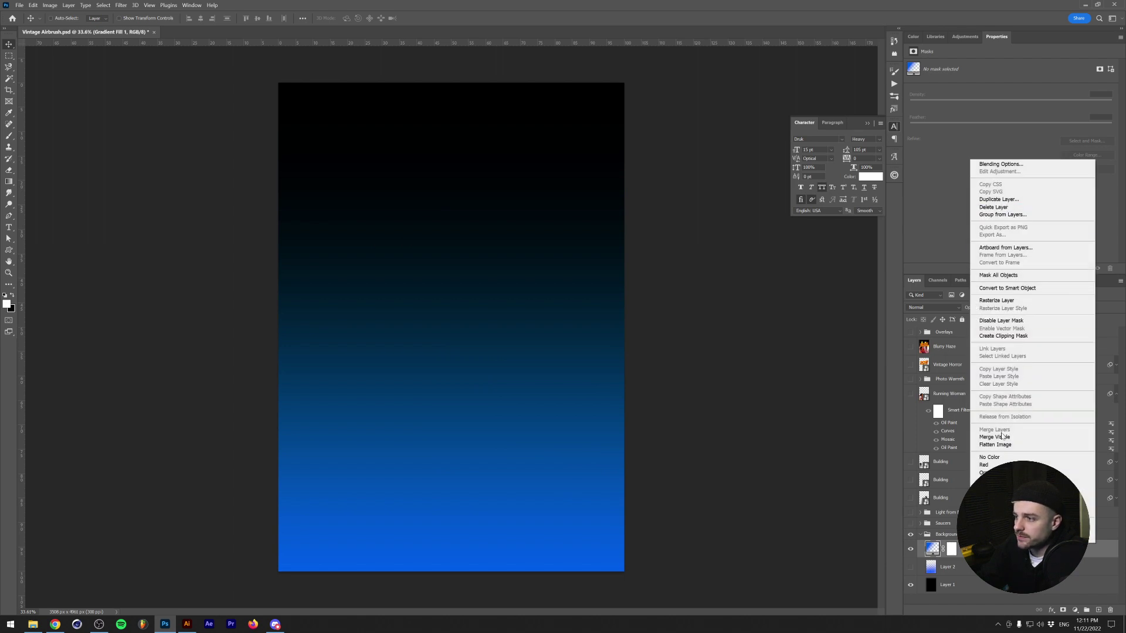
left_click(997, 301)
Delete the layer mask and apply a Wave filter with 55 generators, max wavelength 171, and reduced horizontal scale
right_click(948, 549)
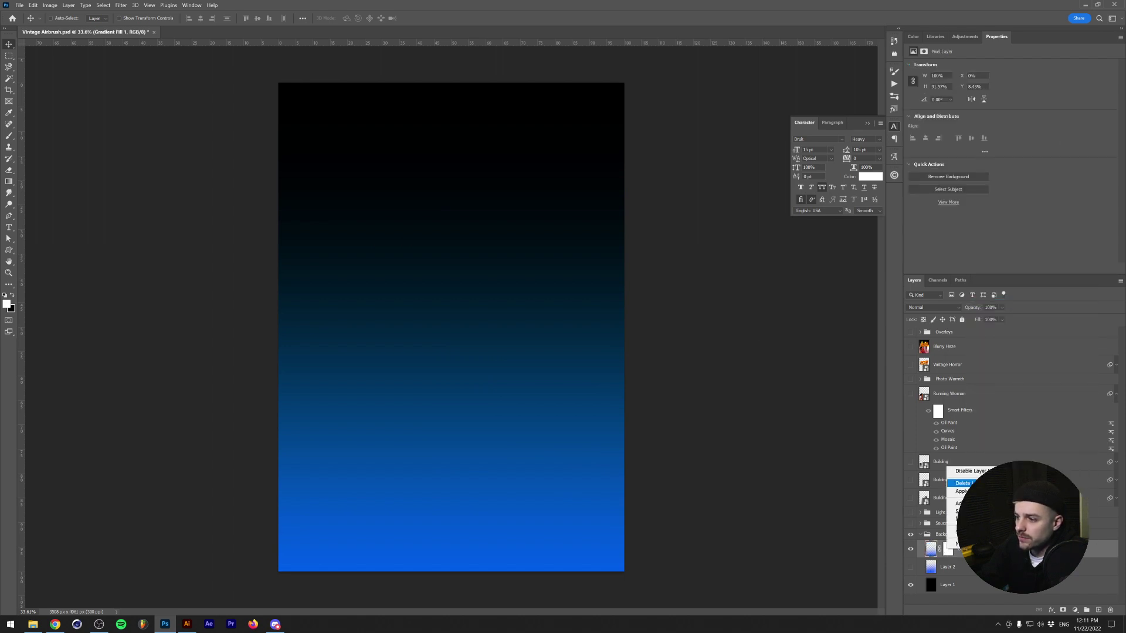
left_click(965, 484)
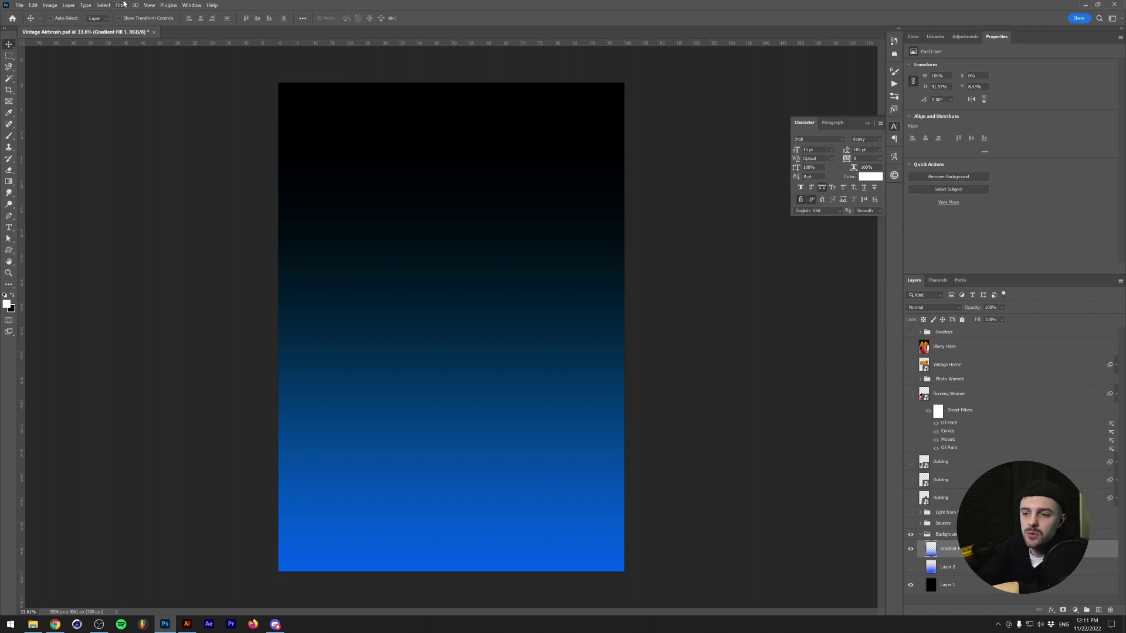
left_click(123, 5)
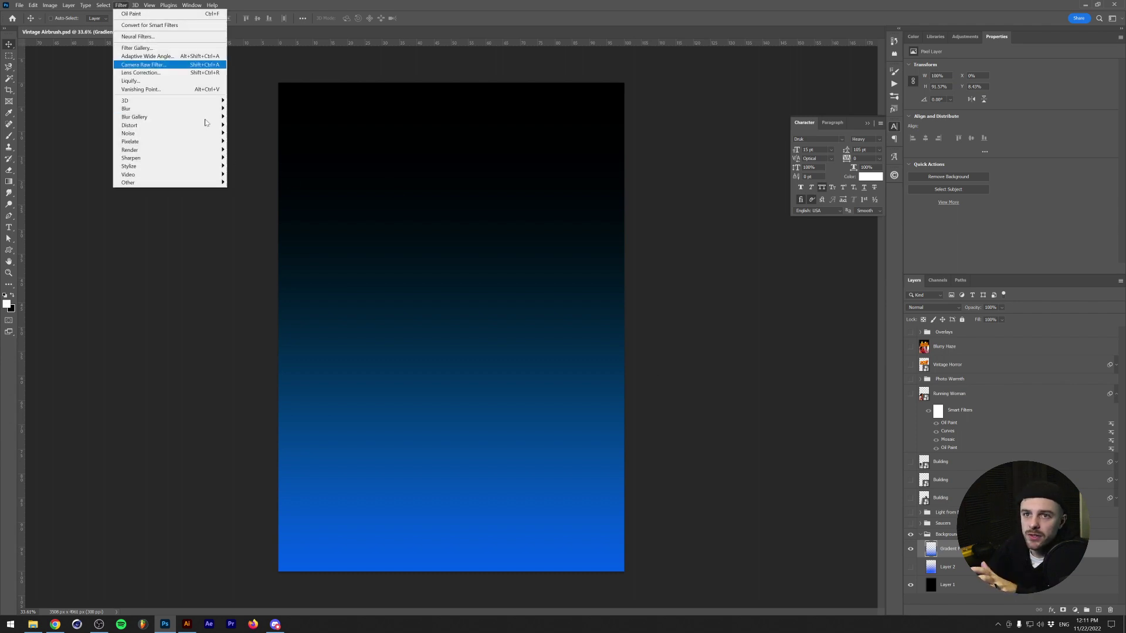
mouse_move(173, 125)
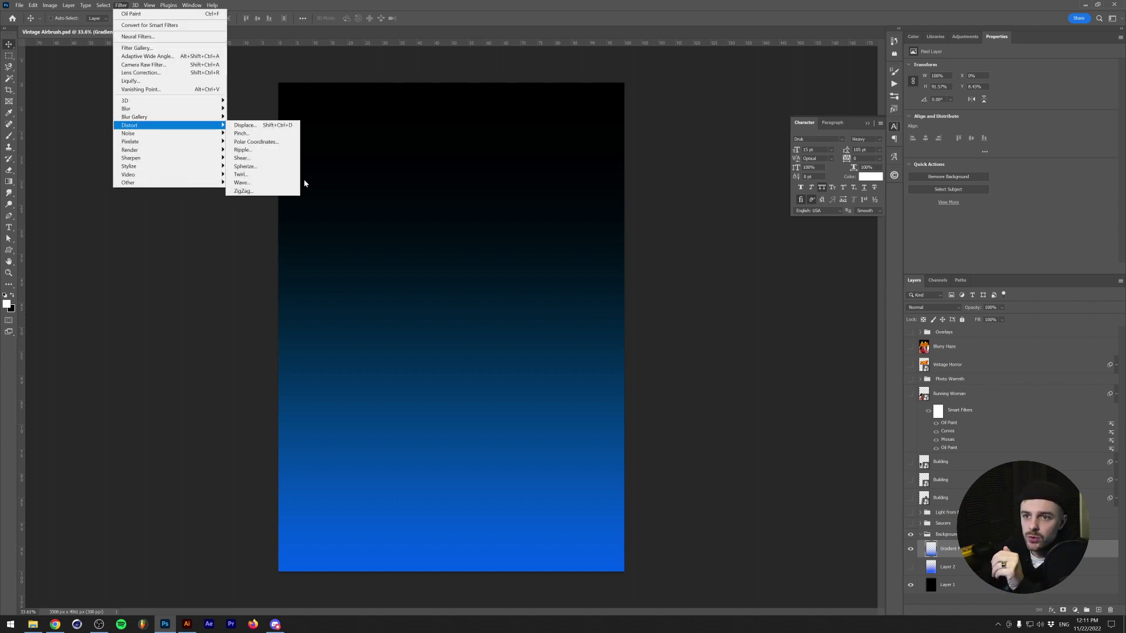
left_click(264, 184)
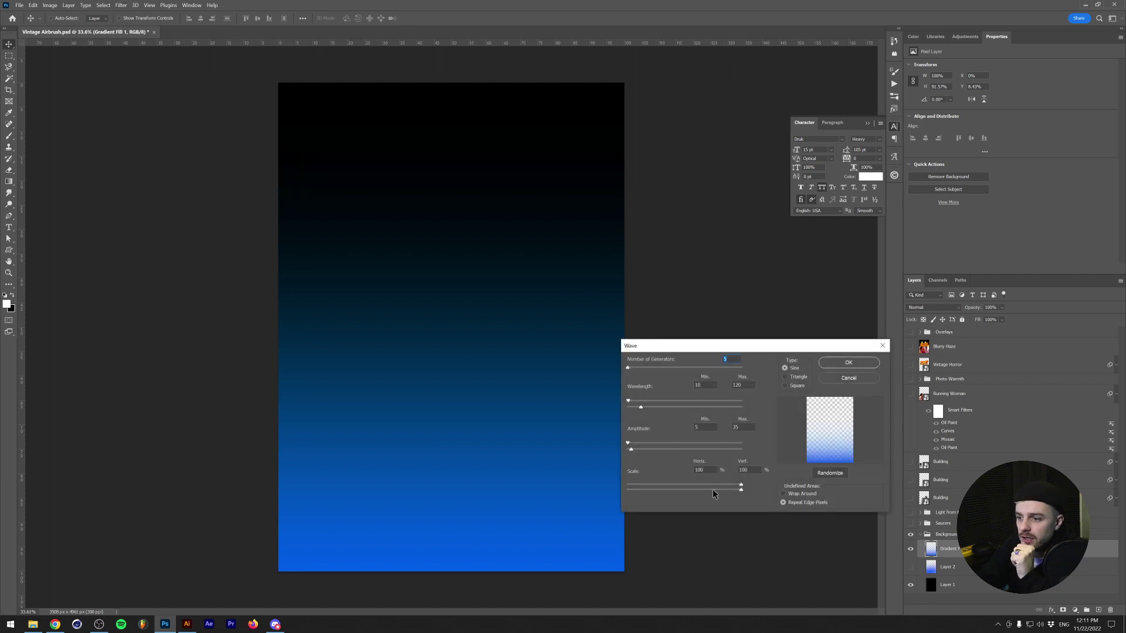
left_click_drag(741, 486, 652, 488)
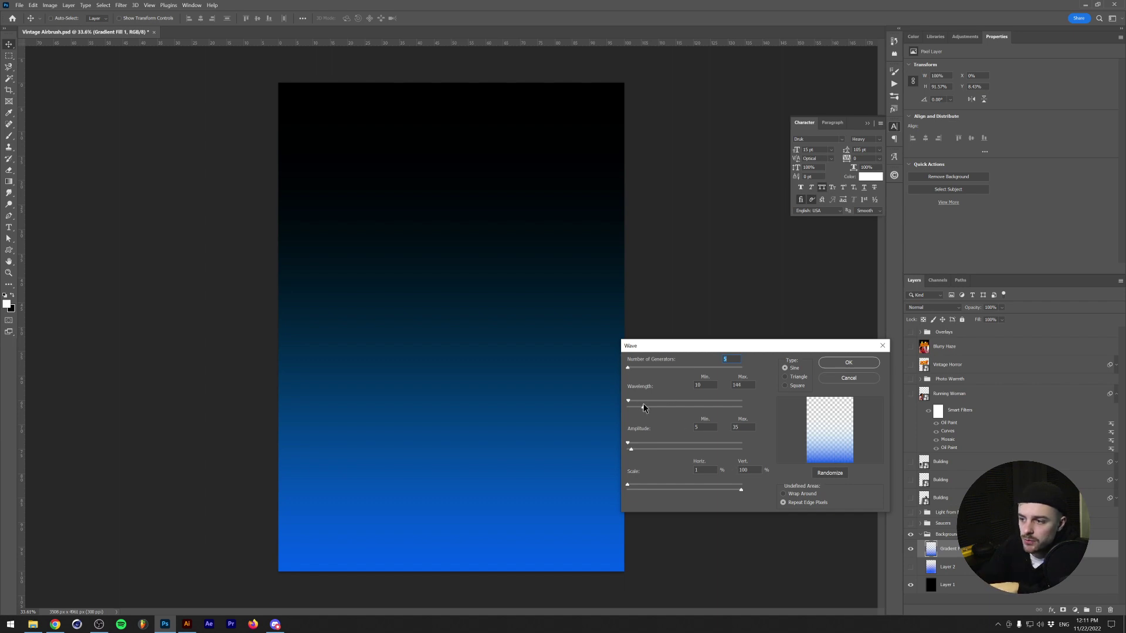
left_click_drag(650, 407, 646, 406)
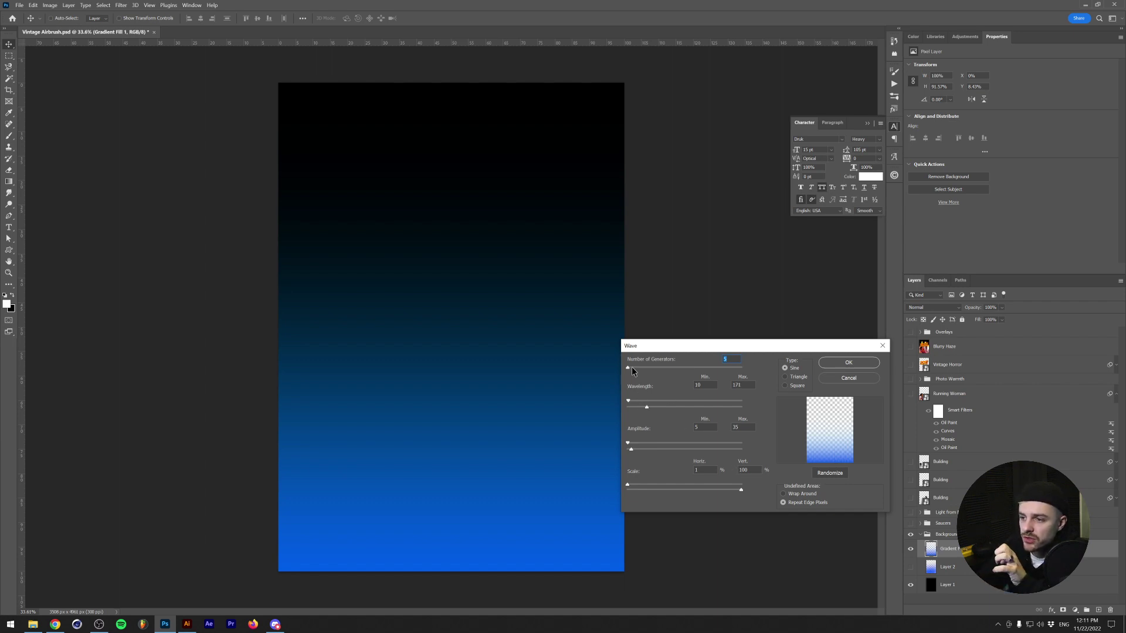
left_click_drag(631, 367, 634, 367)
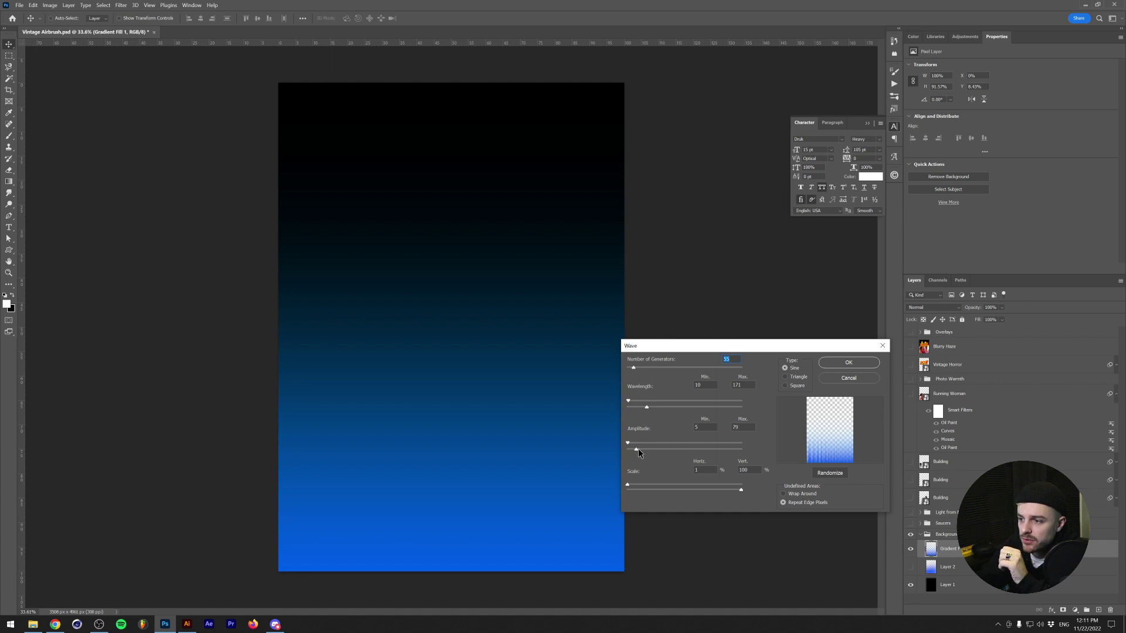
left_click(821, 363)
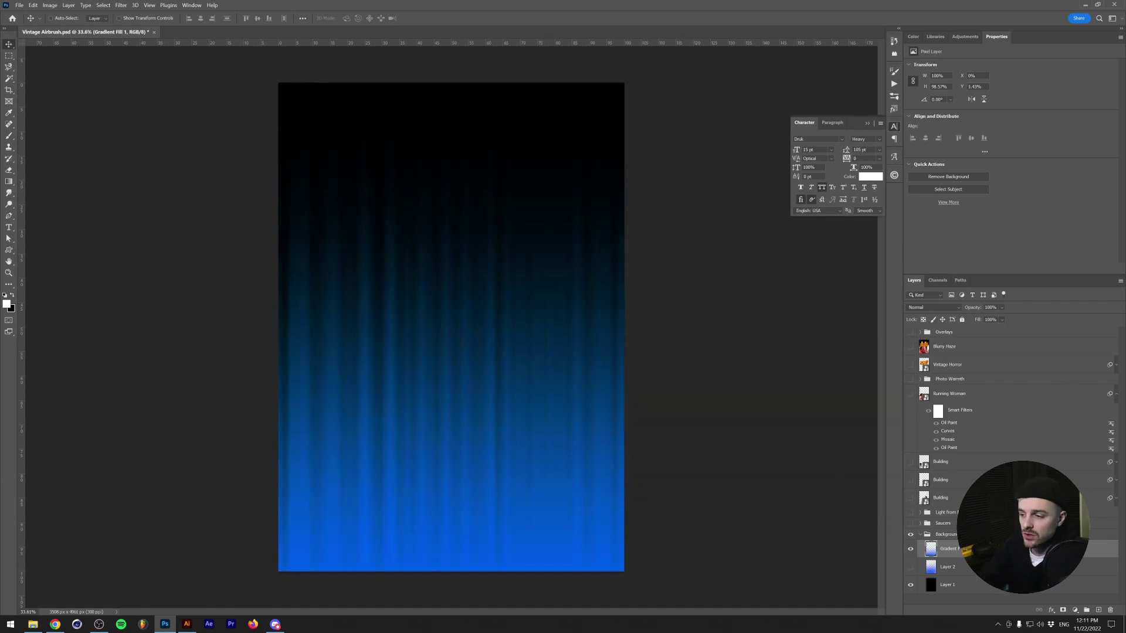
Compare the wavy gradient against Layer 2, then delete the new gradient layer
left_click(911, 549)
left_click(910, 567)
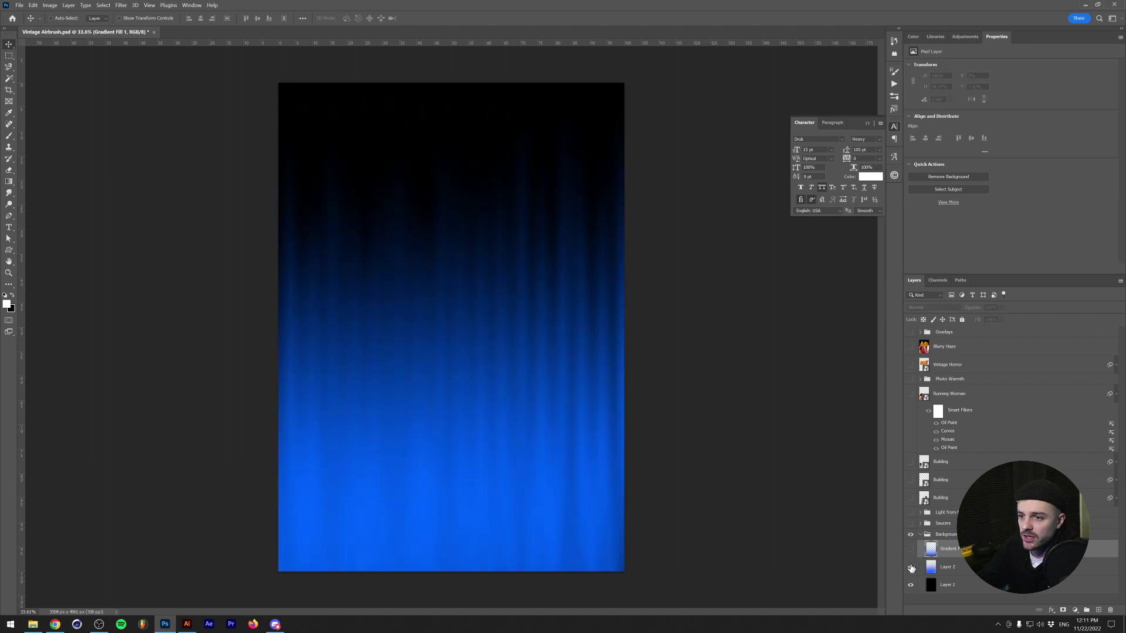
key("Delete")
Show and expand the Saucers group, then add a new empty layer above Saucer 1
left_click(911, 523)
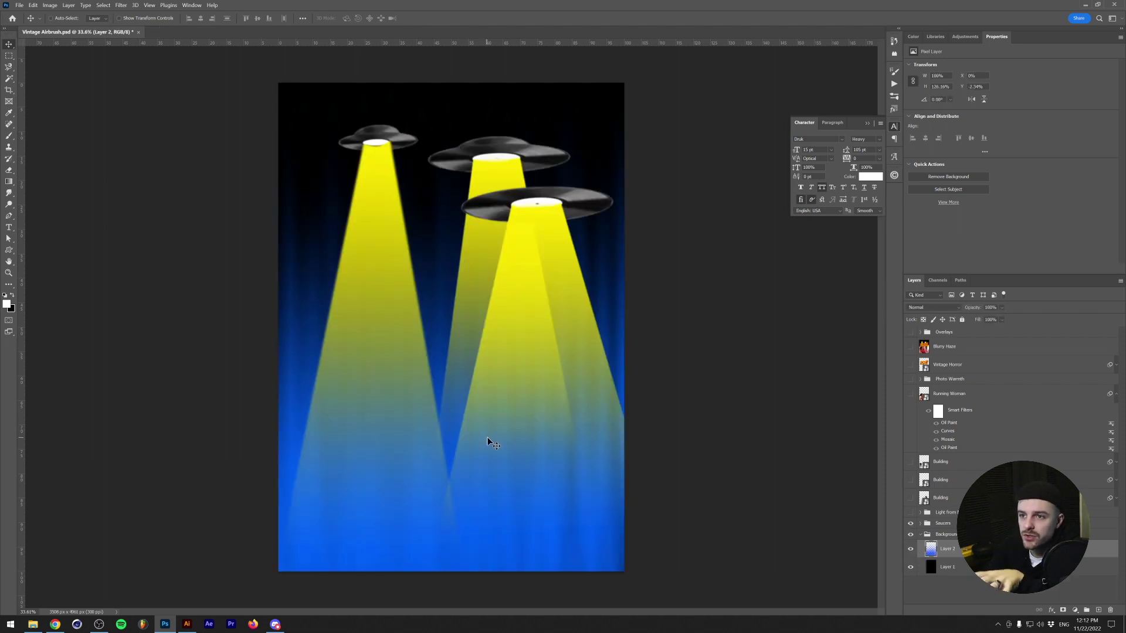
left_click(567, 449, "ctrl")
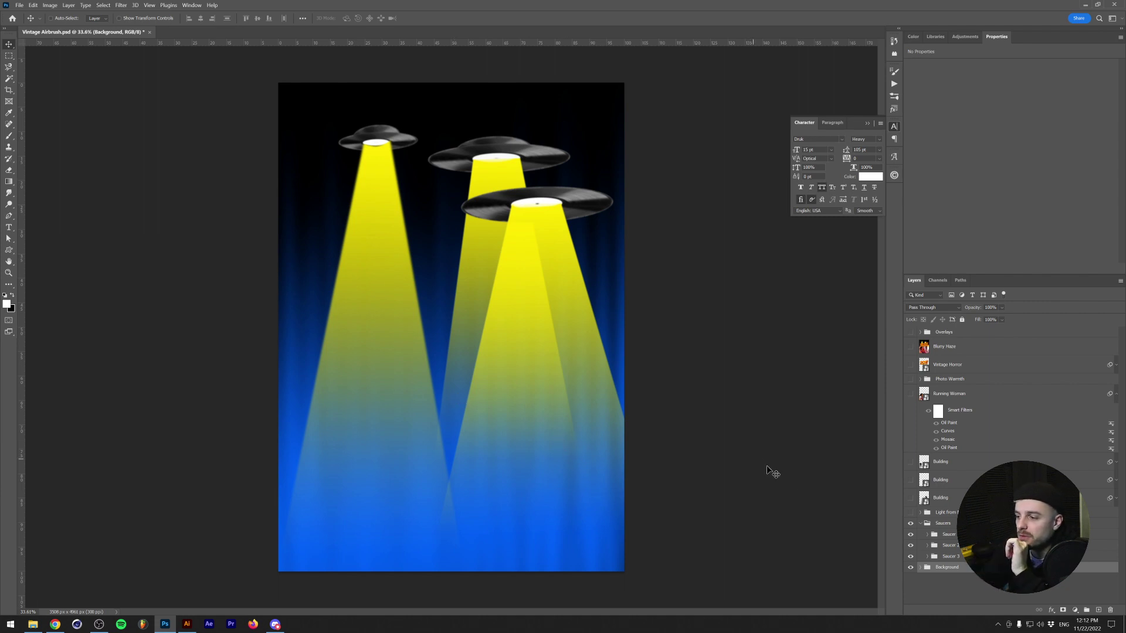
left_click(525, 201, "ctrl")
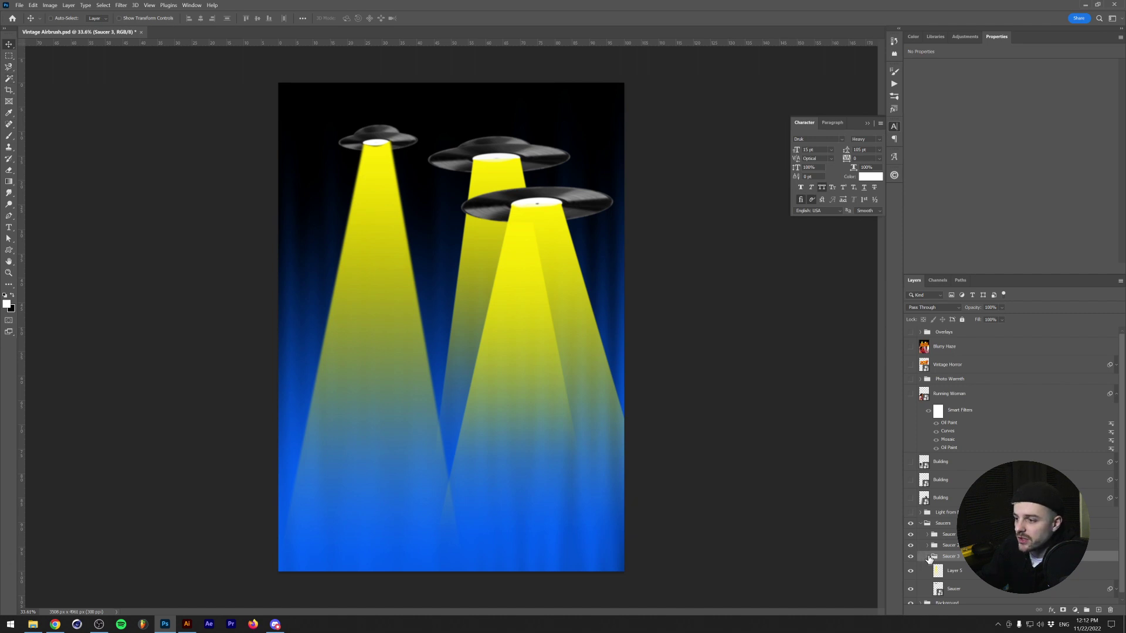
left_click(927, 557)
left_click(948, 534)
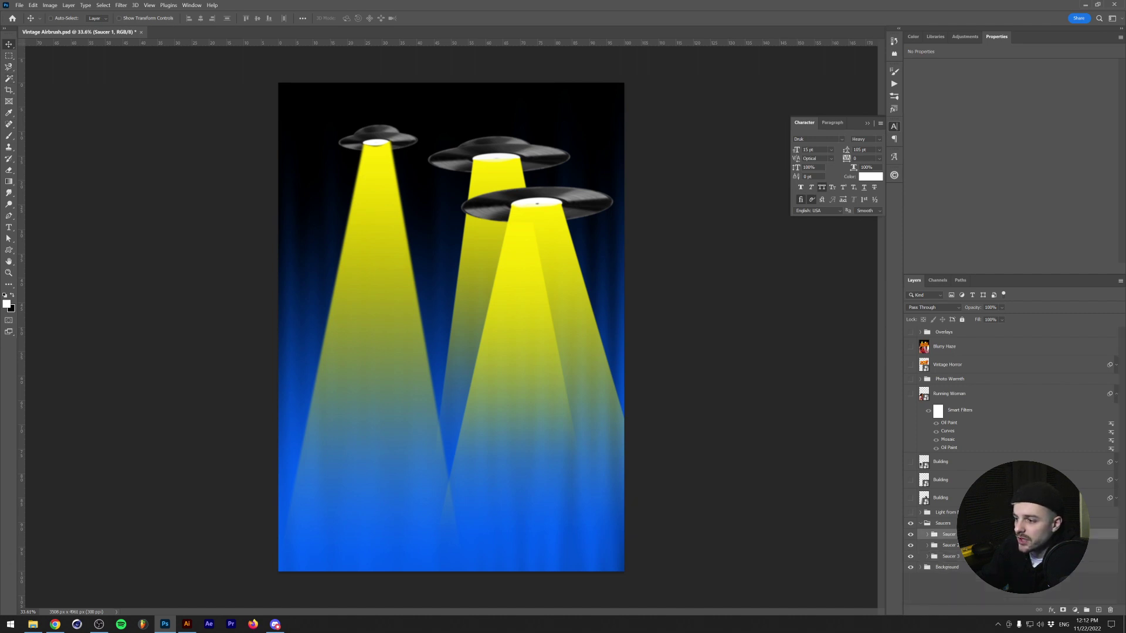
left_click(1098, 609)
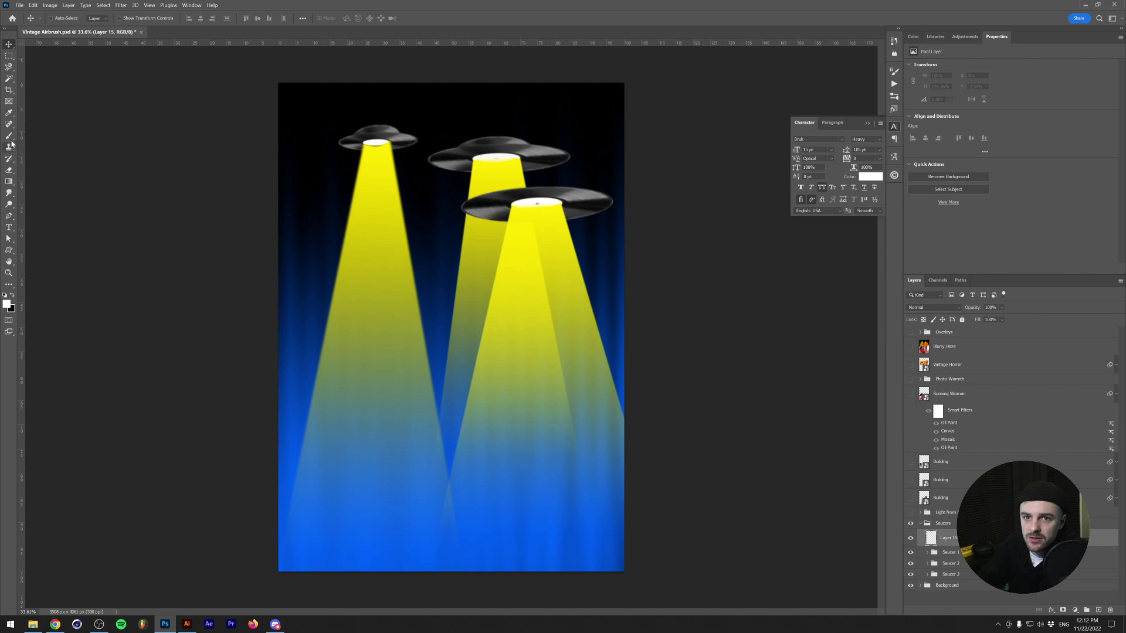
Outline the left UFO beam down to the canvas bottom with a polygonal lasso selection
right_click(9, 67)
left_click(50, 76)
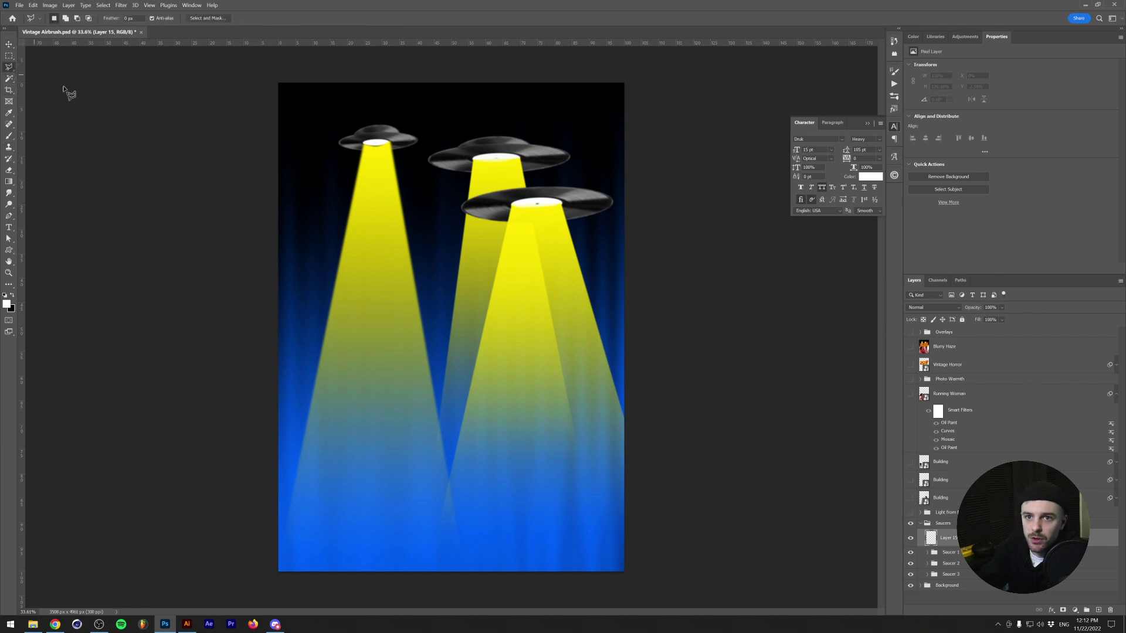
left_click(359, 143)
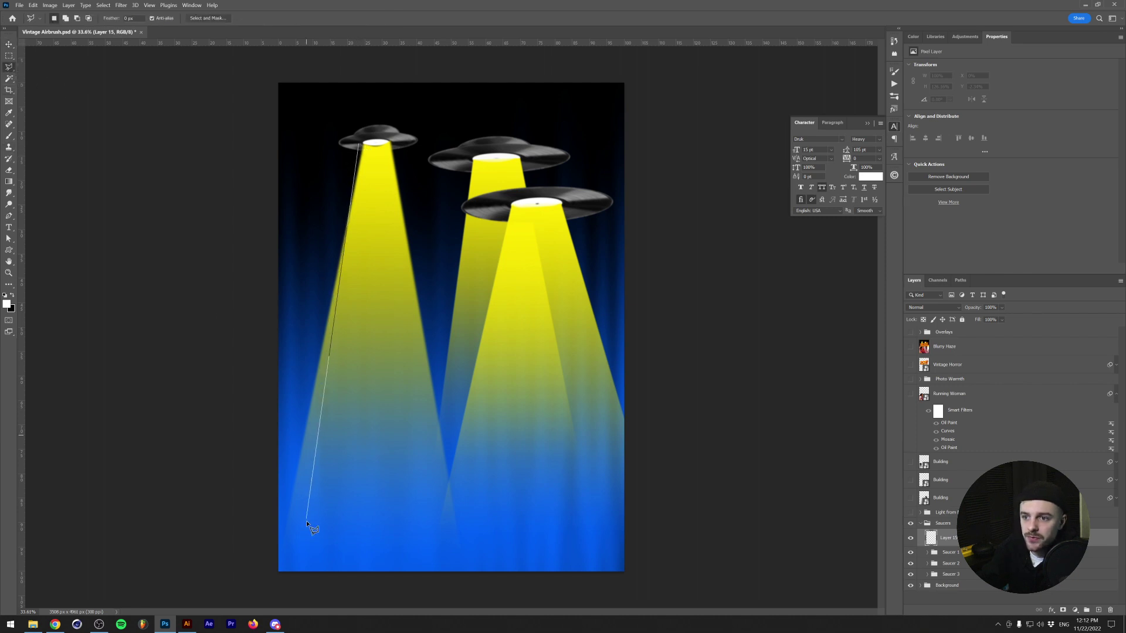
left_click(270, 574)
left_click(491, 597)
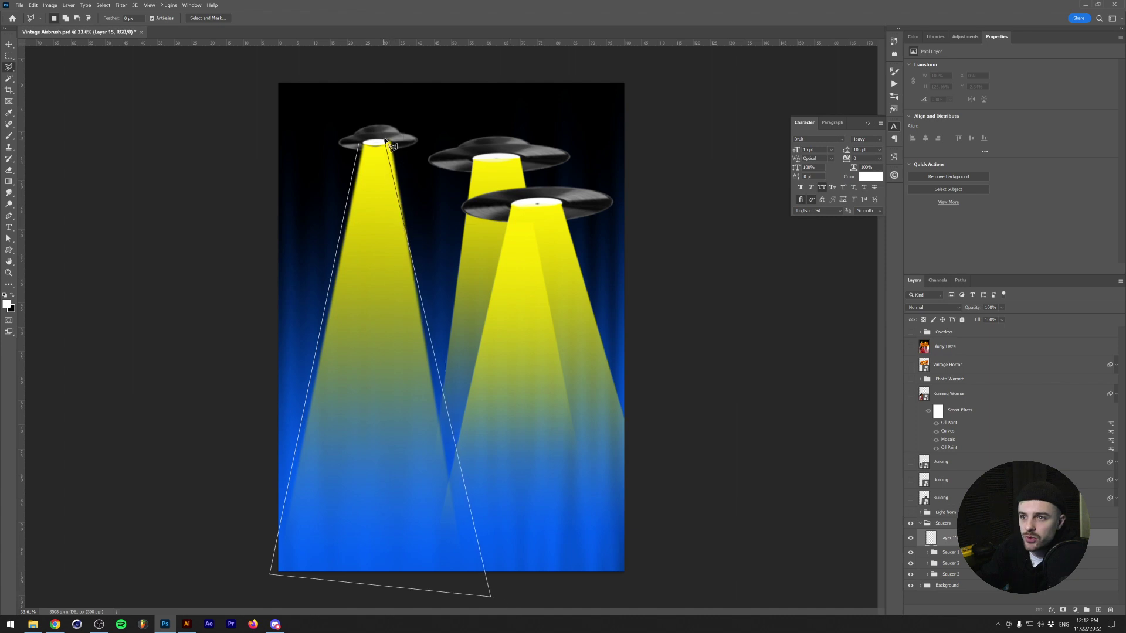
left_click(389, 143)
left_click(359, 143)
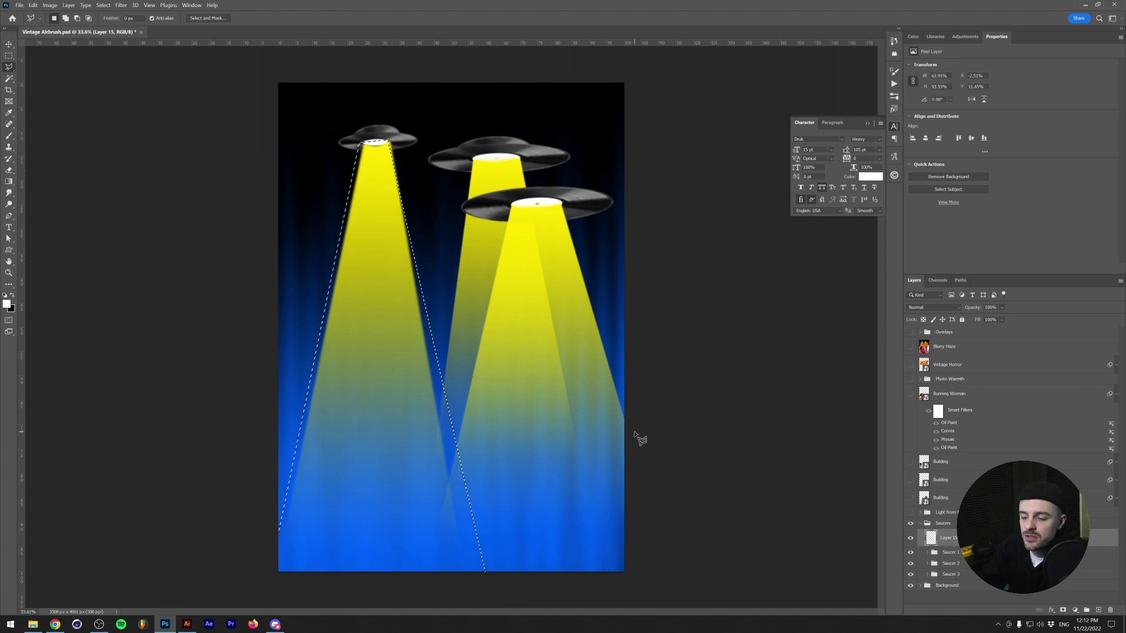
Build a custom bright-yellow gradient fading to transparent in the Gradient Editor
left_click(9, 182)
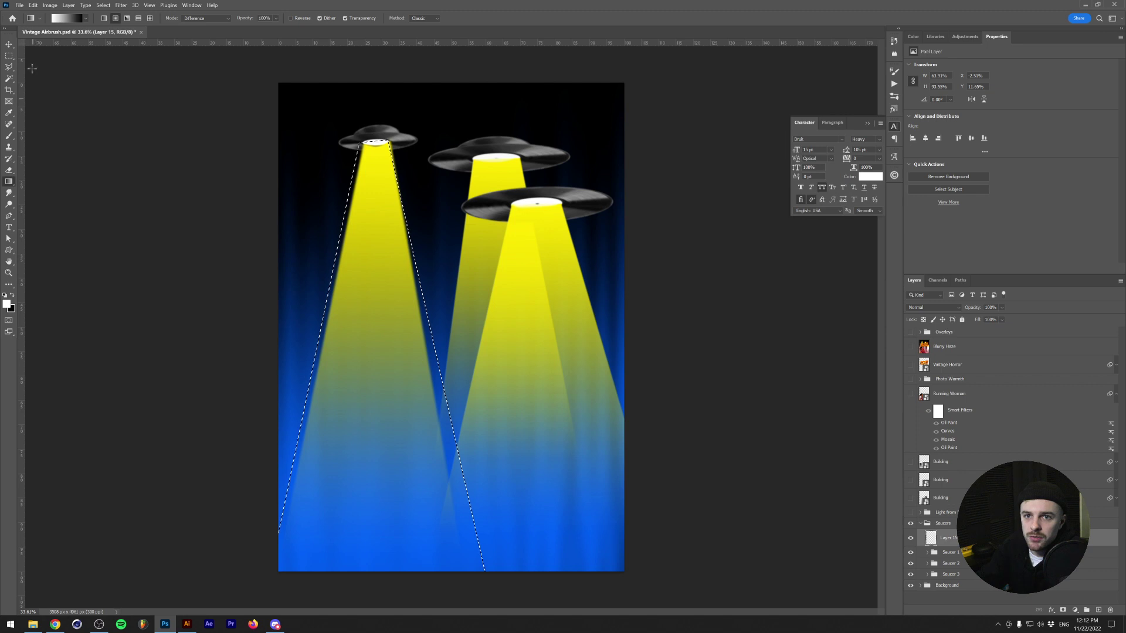
left_click(85, 19)
left_click(64, 18)
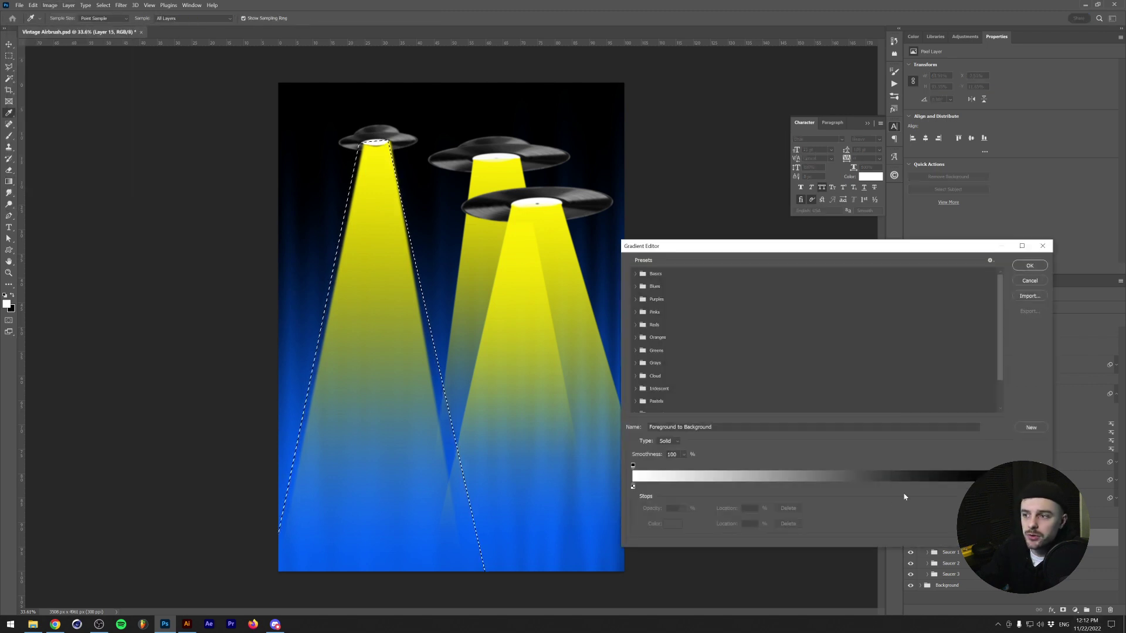
left_click(633, 487)
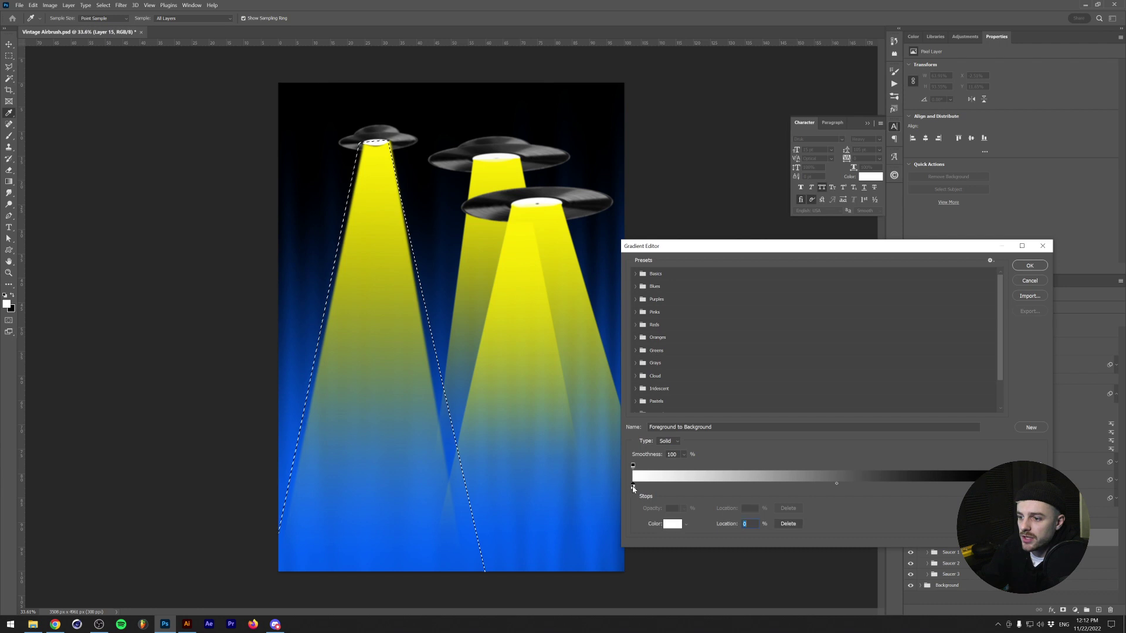
left_click(673, 523)
left_click(682, 534)
left_click(669, 441)
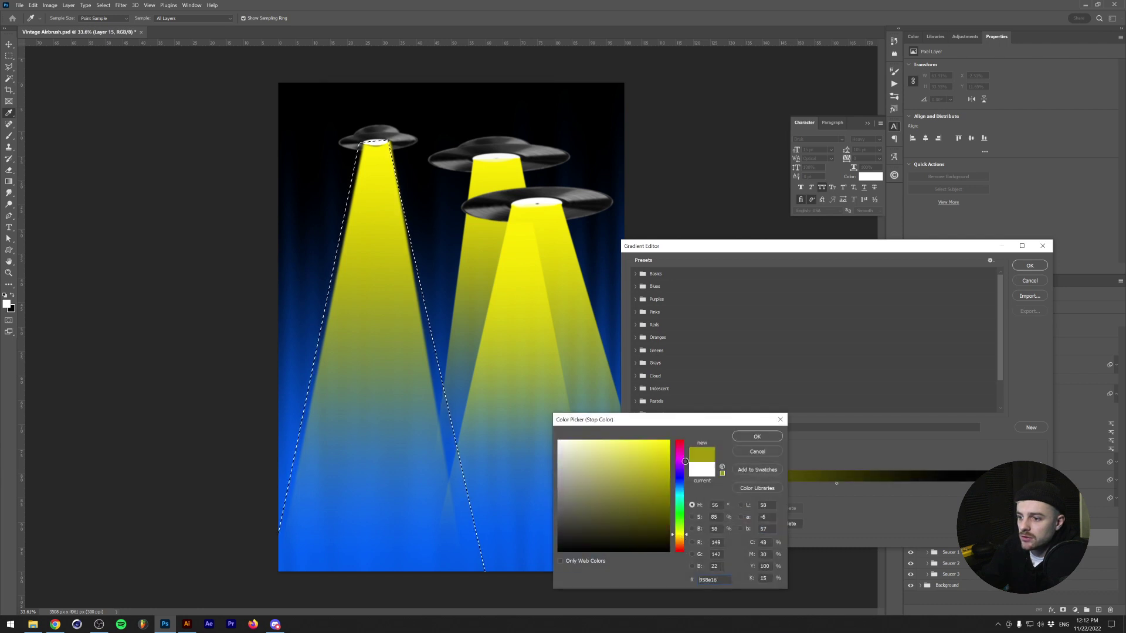
left_click(757, 436)
left_click_drag(985, 486, 985, 528)
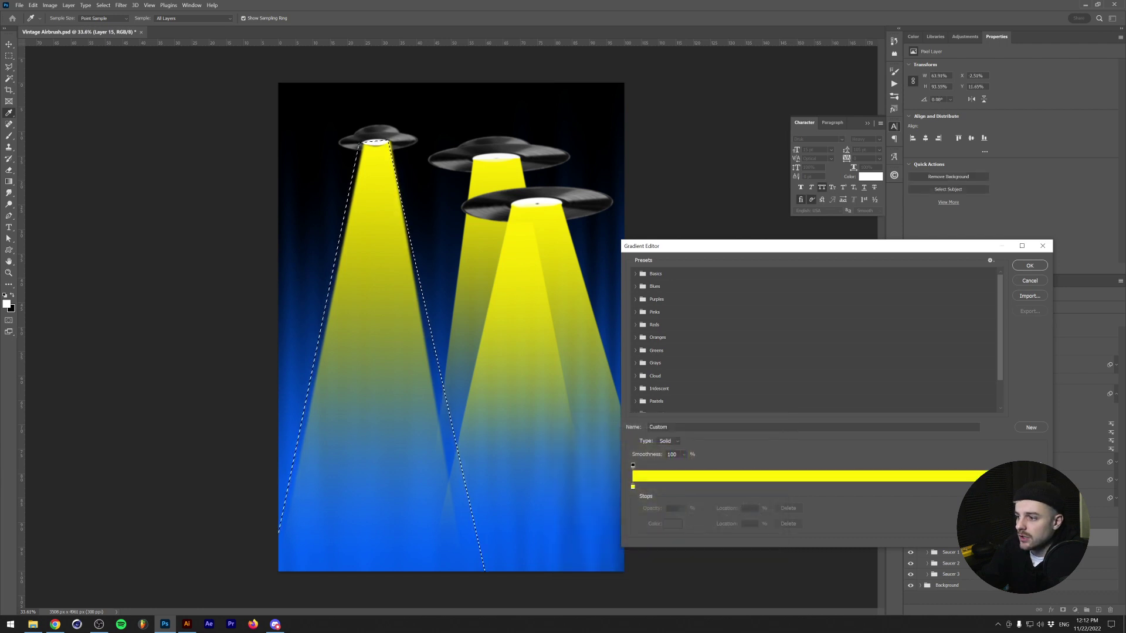
left_click(1040, 465)
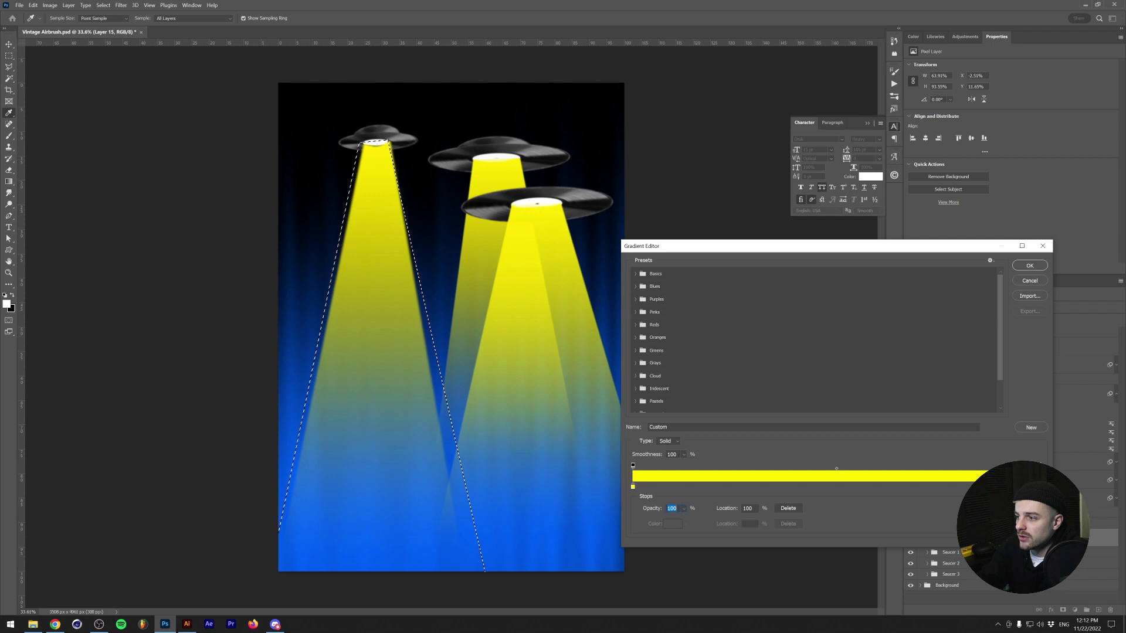
left_click(683, 509)
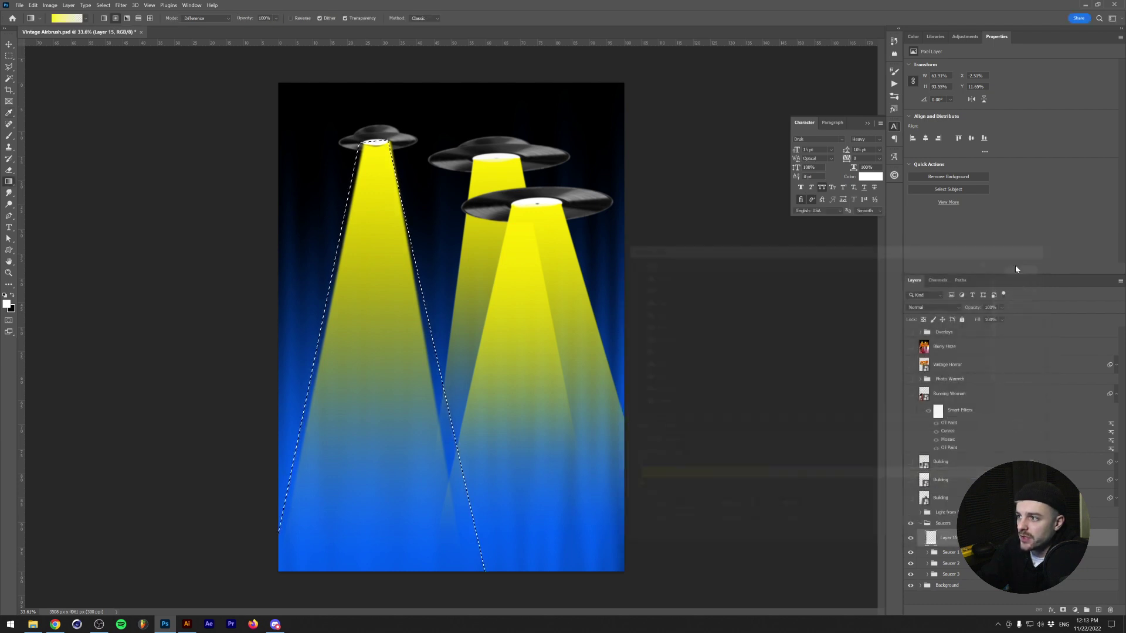
left_click(1029, 265)
Fill the left beam selection with the yellow gradient, deselect, and hide the saucer groups
left_click_drag(376, 169, 370, 246)
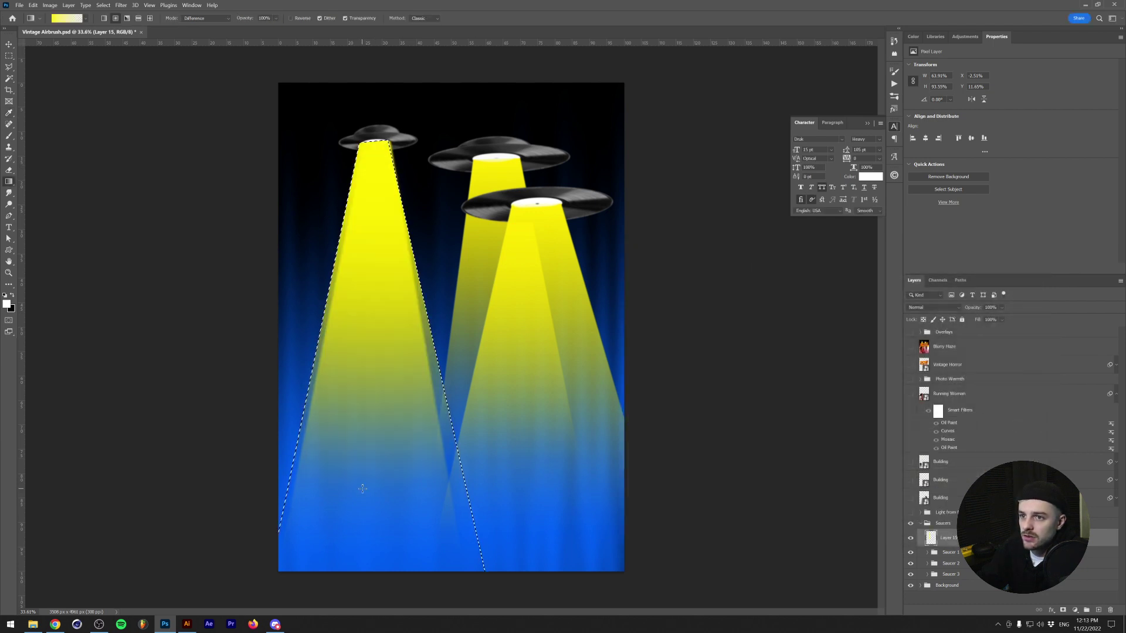
key("ctrl+d")
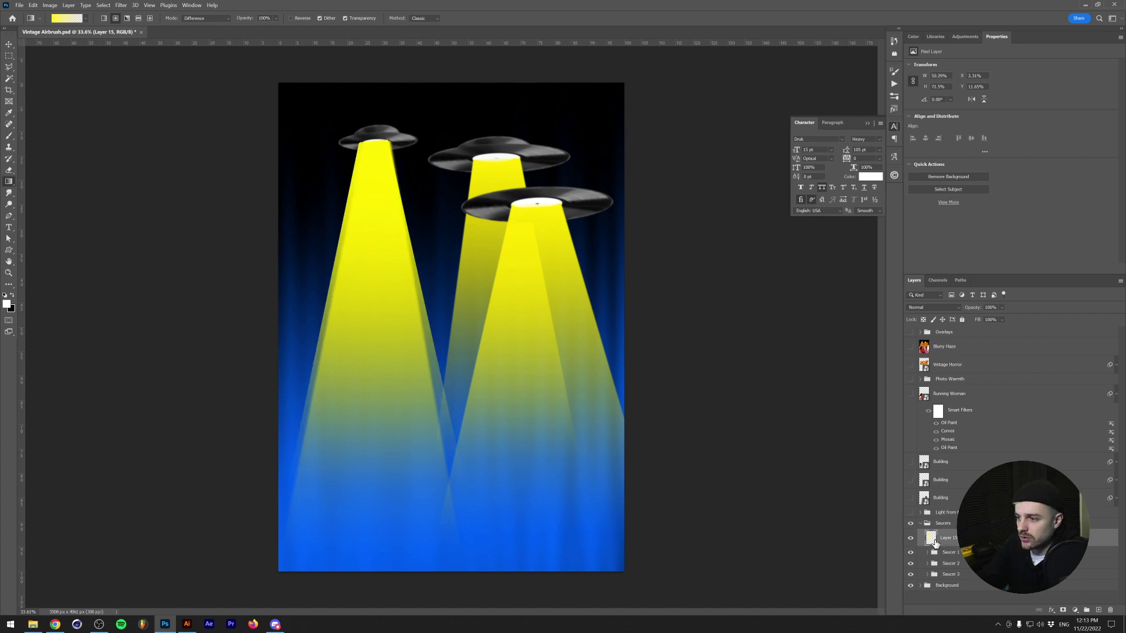
left_click_drag(910, 553, 911, 578)
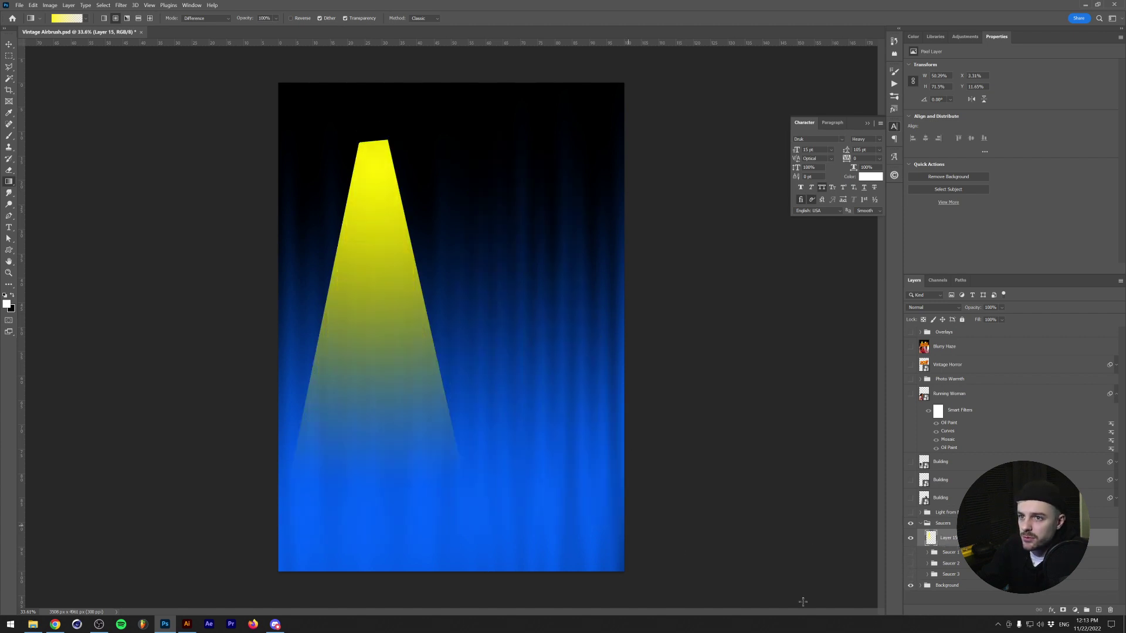
Soften the painted beam with an 8-pixel Gaussian Blur
left_click(121, 5)
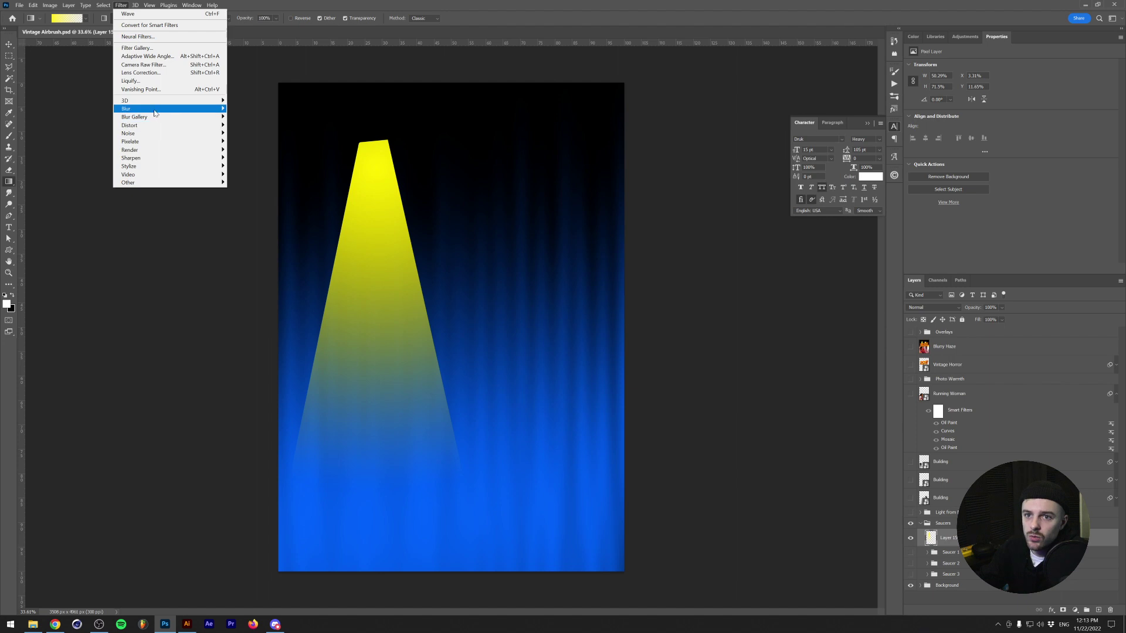
mouse_move(146, 112)
left_click(246, 143)
left_click_drag(668, 361, 692, 364)
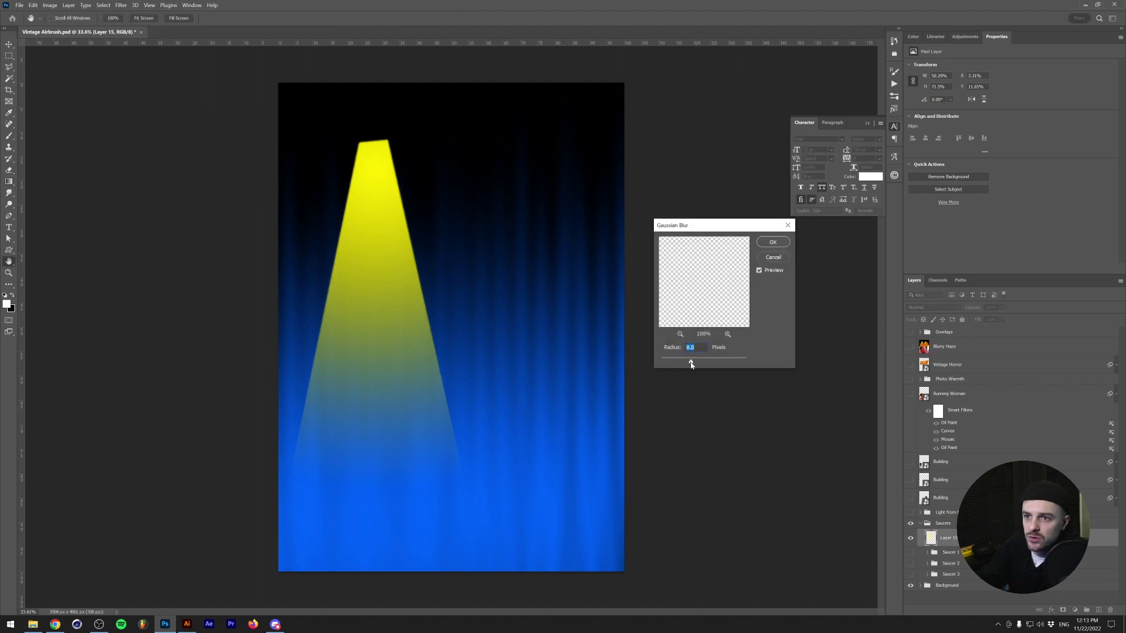
left_click(771, 245)
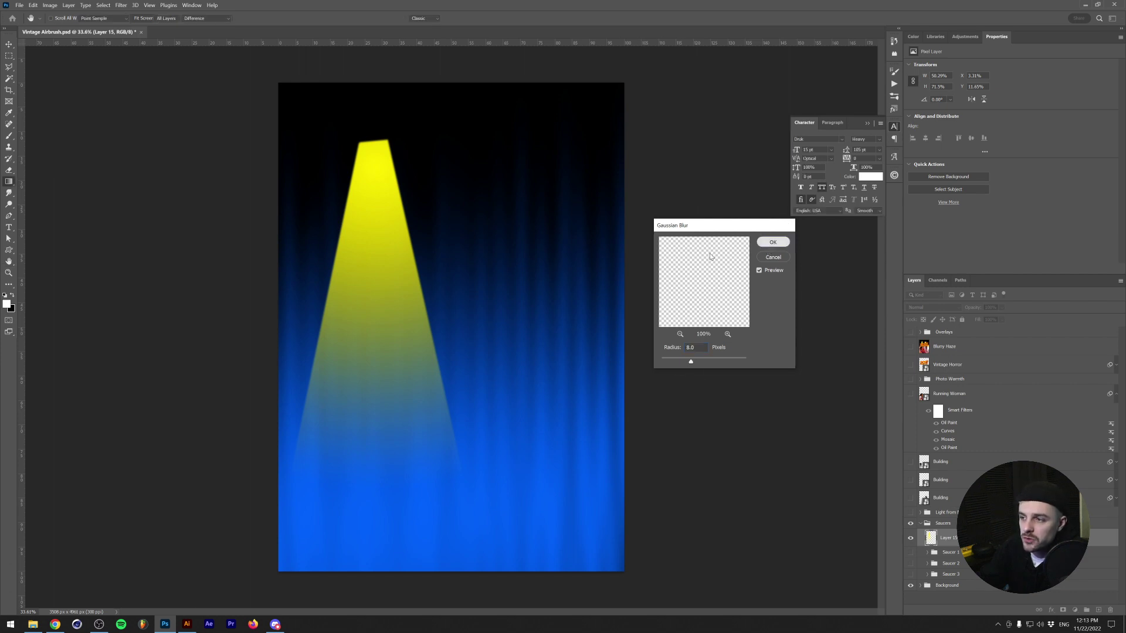
Delete the demo beam, show all three saucers, and reveal the Light from Building glow group
key("Delete")
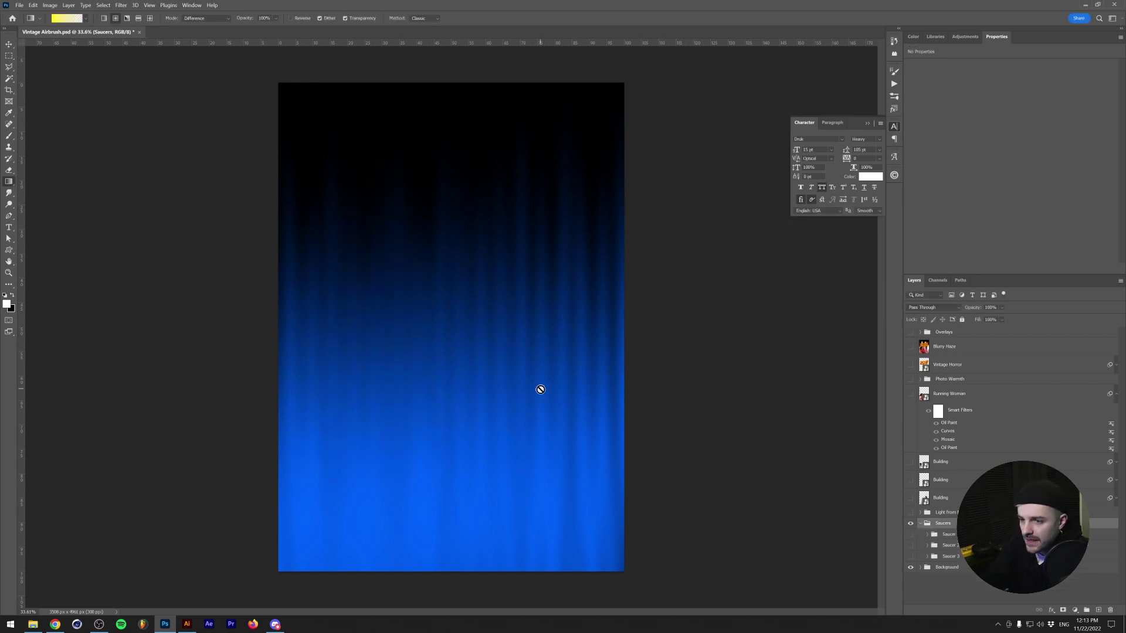
left_click_drag(911, 534, 911, 557)
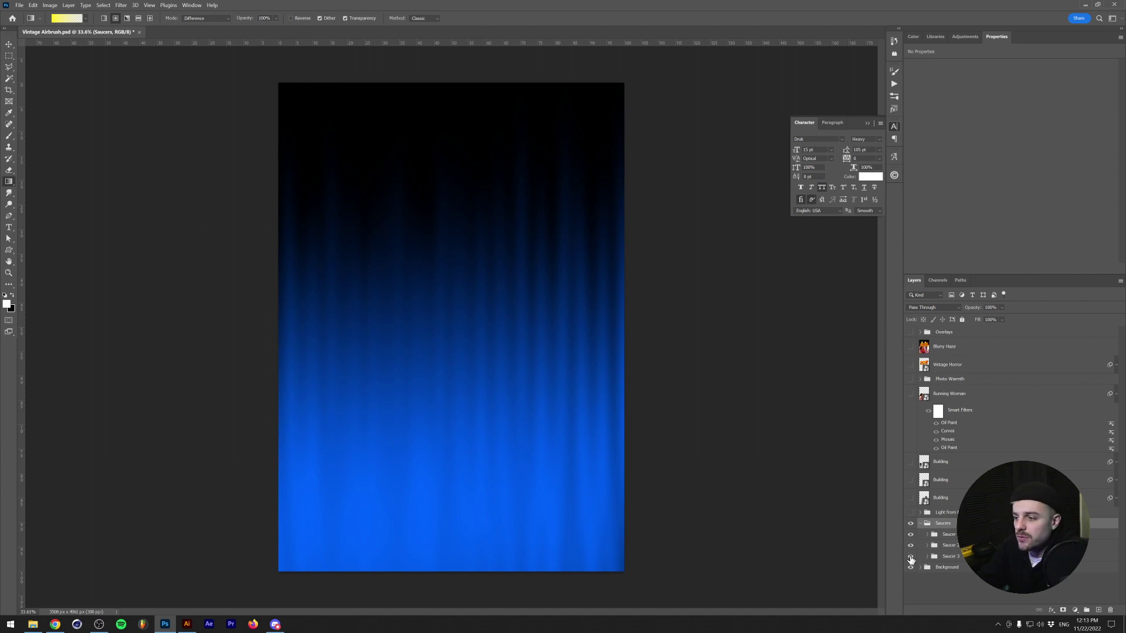
key("v")
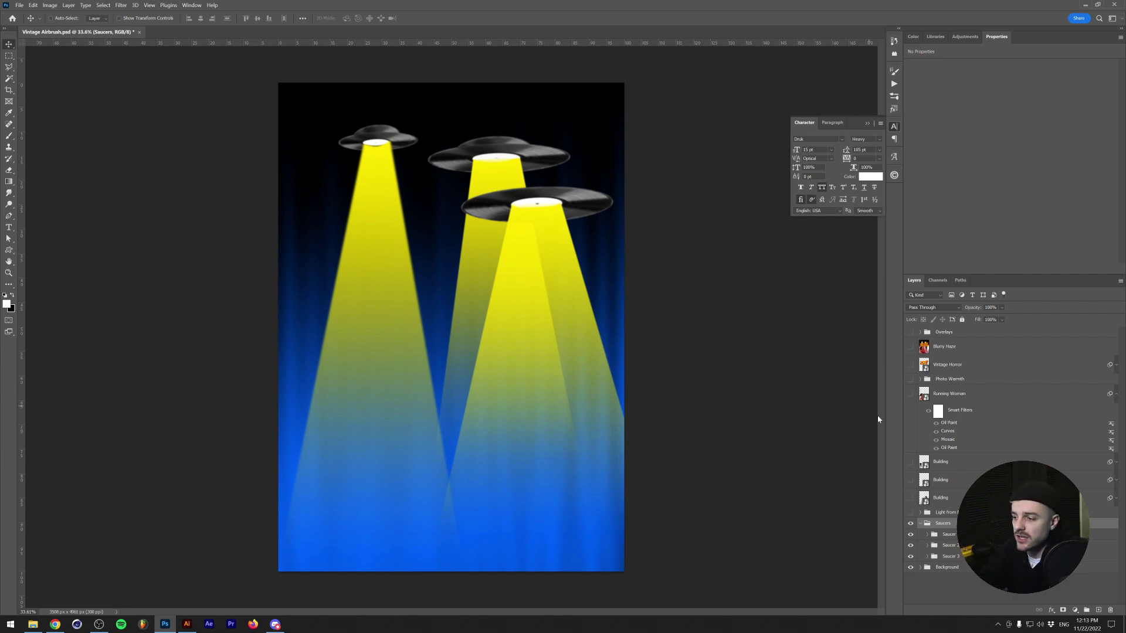
left_click(920, 523)
left_click(921, 512)
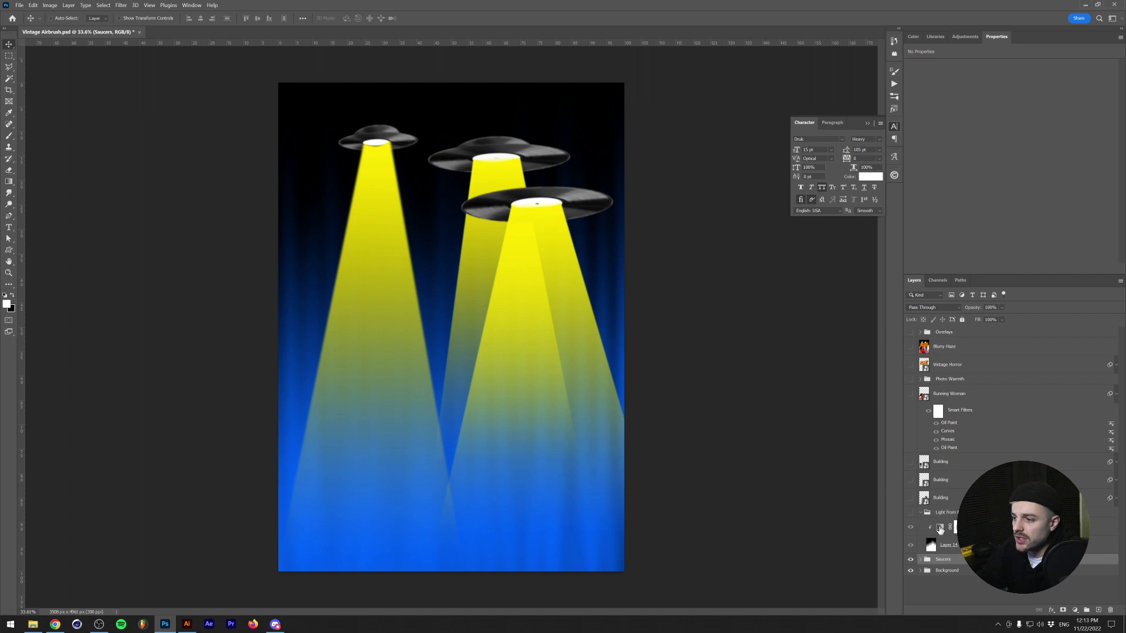
left_click(911, 513)
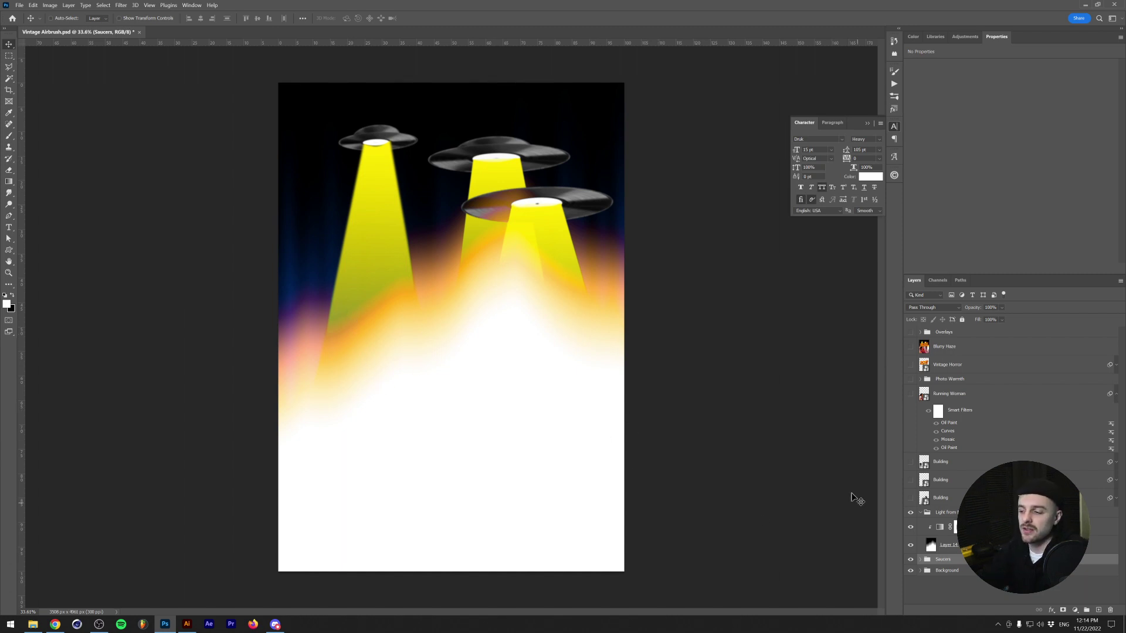
Hide the orange gradient map tint and keep the Light from Building group in Pass Through
left_click(926, 543)
left_click(910, 527)
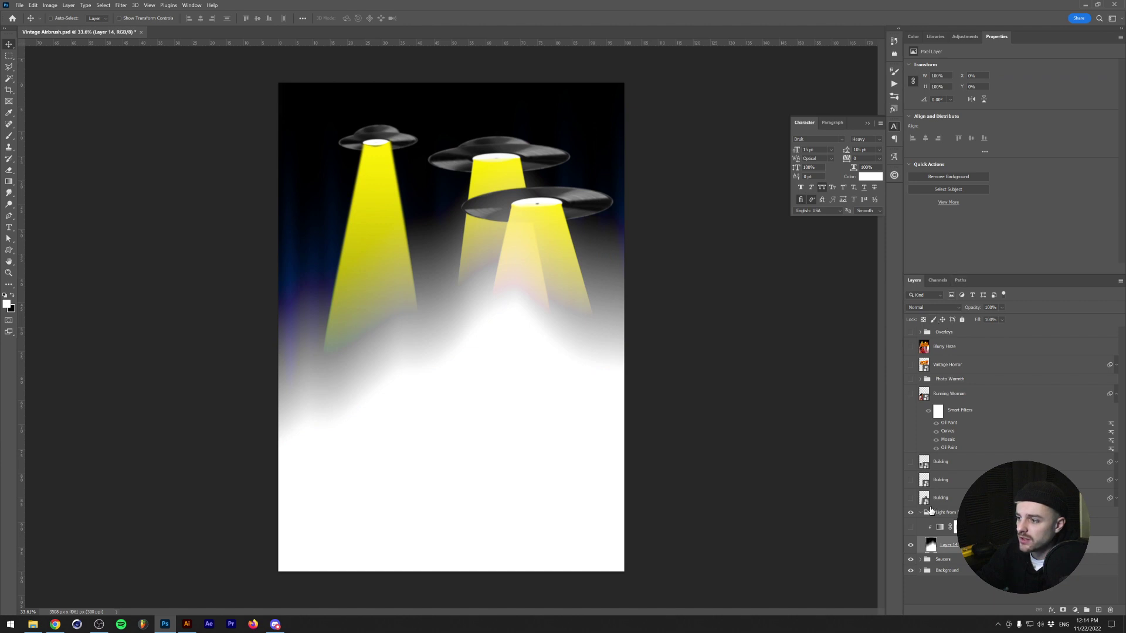
left_click(945, 513)
left_click(928, 307)
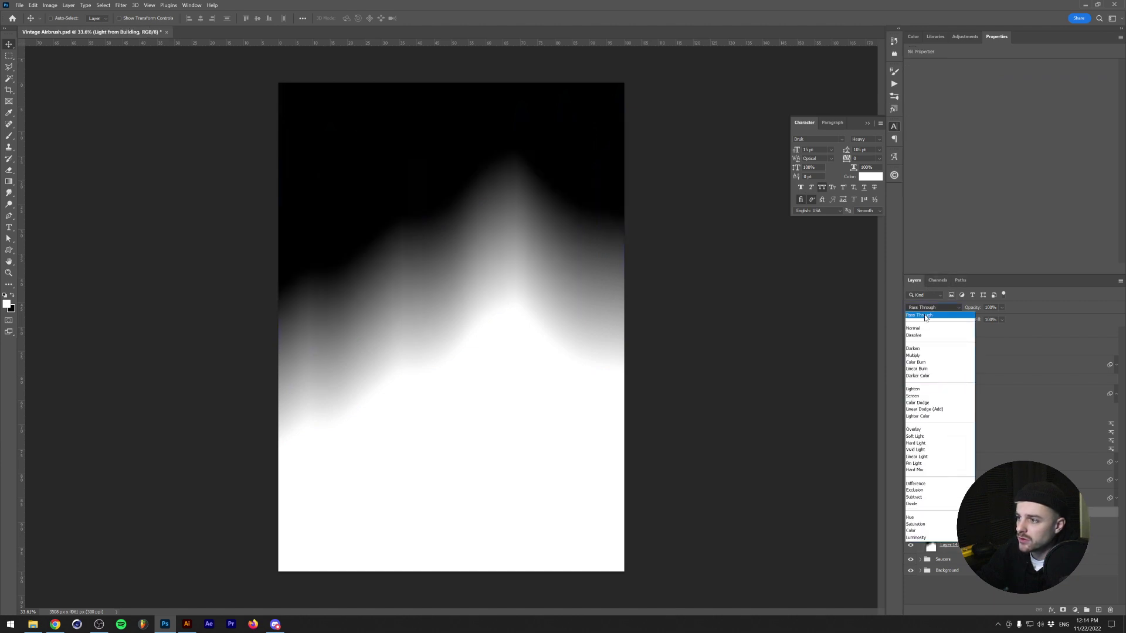
left_click(920, 316)
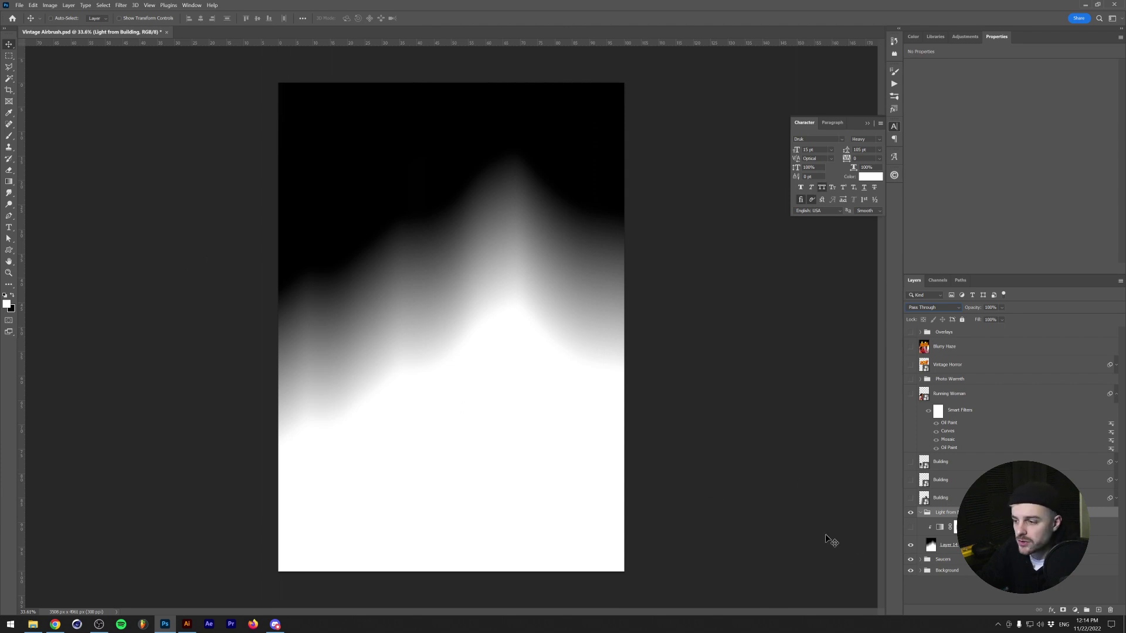
Turn the orange Gradient Map back on and review its 51% orange stop without changes
left_click(910, 570)
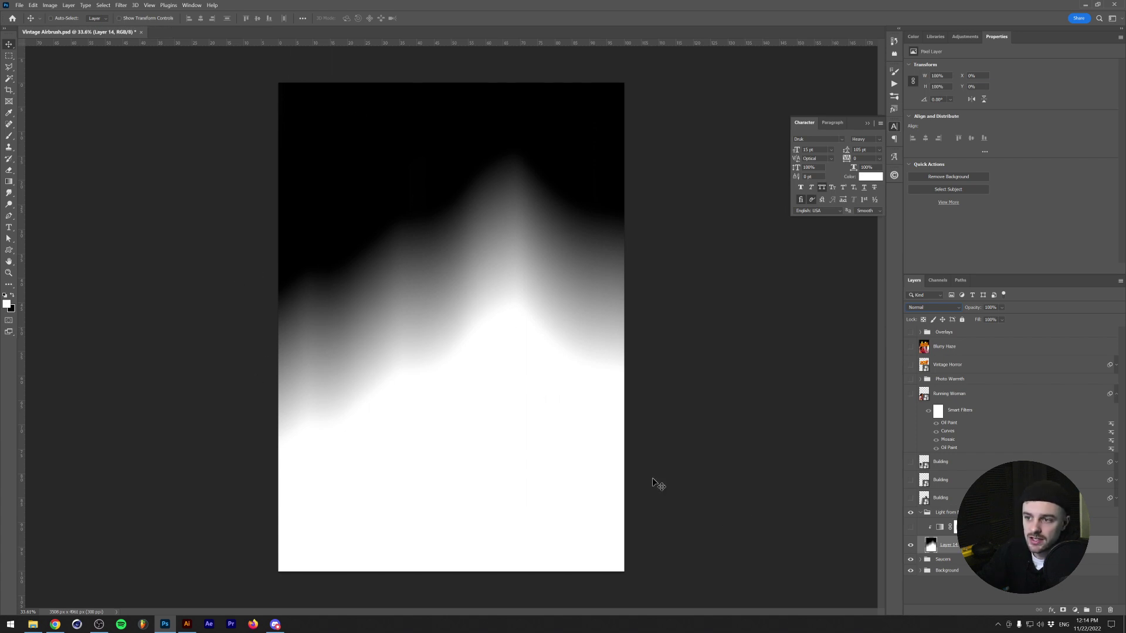
left_click(938, 529)
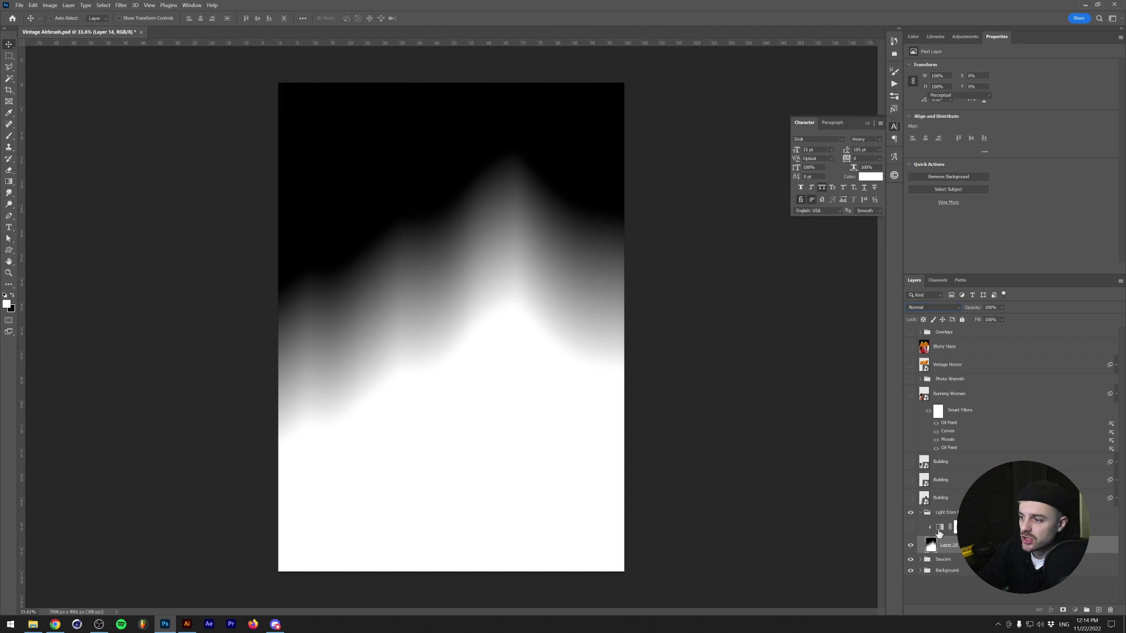
left_click(911, 527)
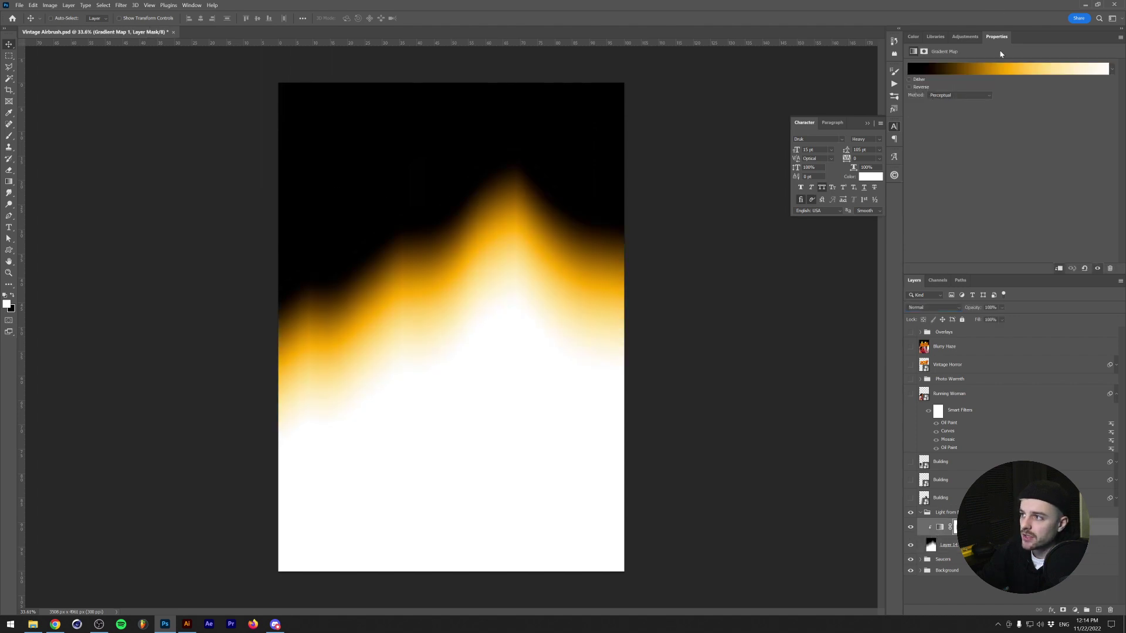
left_click(1001, 70)
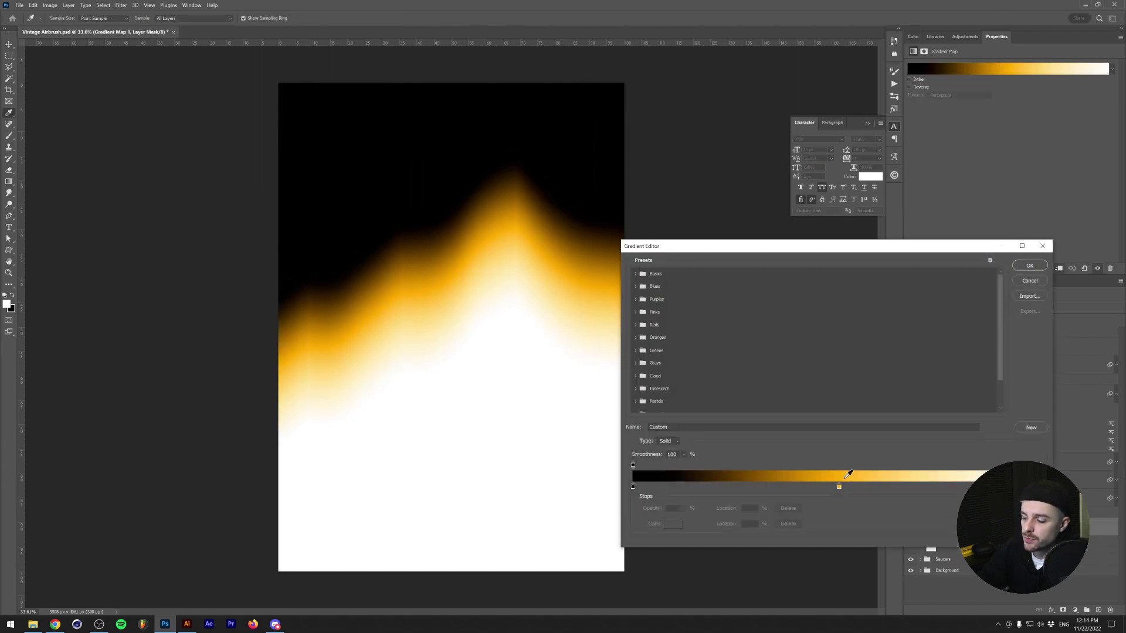
left_click(839, 487)
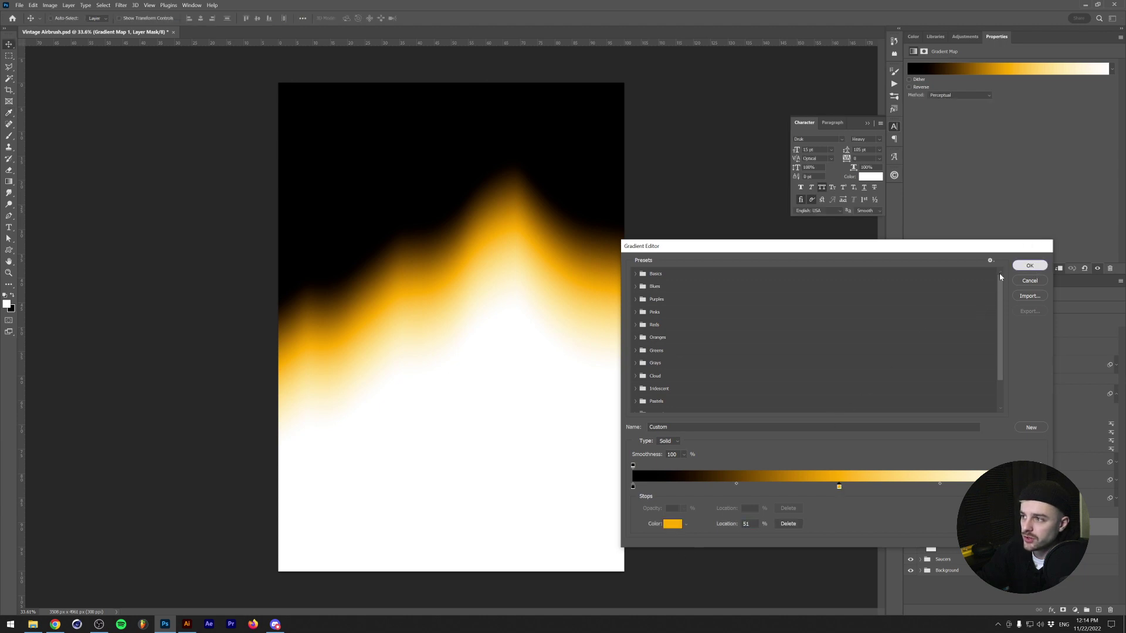
left_click(1030, 266)
Set the Light from Building group to Lighten and show the three Building layers
left_click(950, 513)
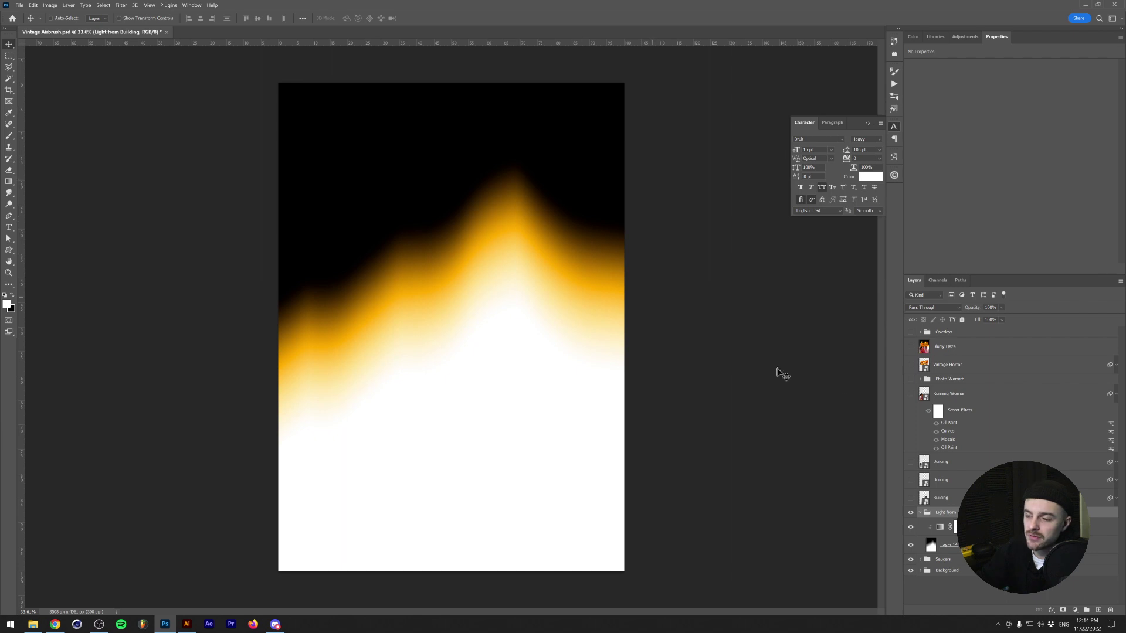
left_click(927, 307)
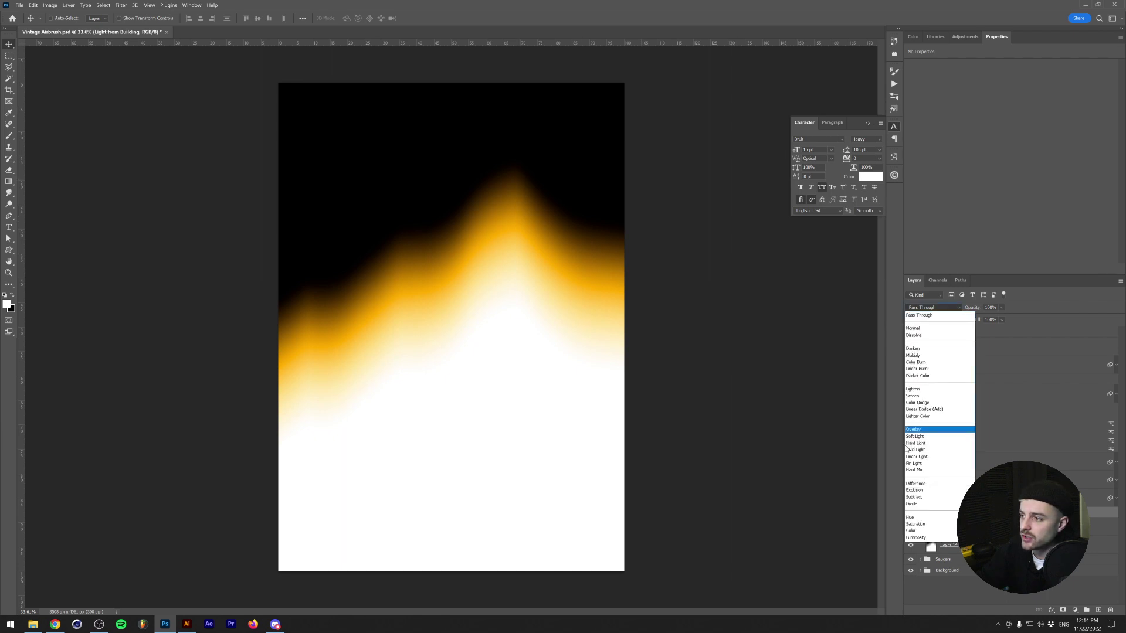
left_click(924, 391)
left_click(940, 498)
left_click_drag(911, 498, 912, 467)
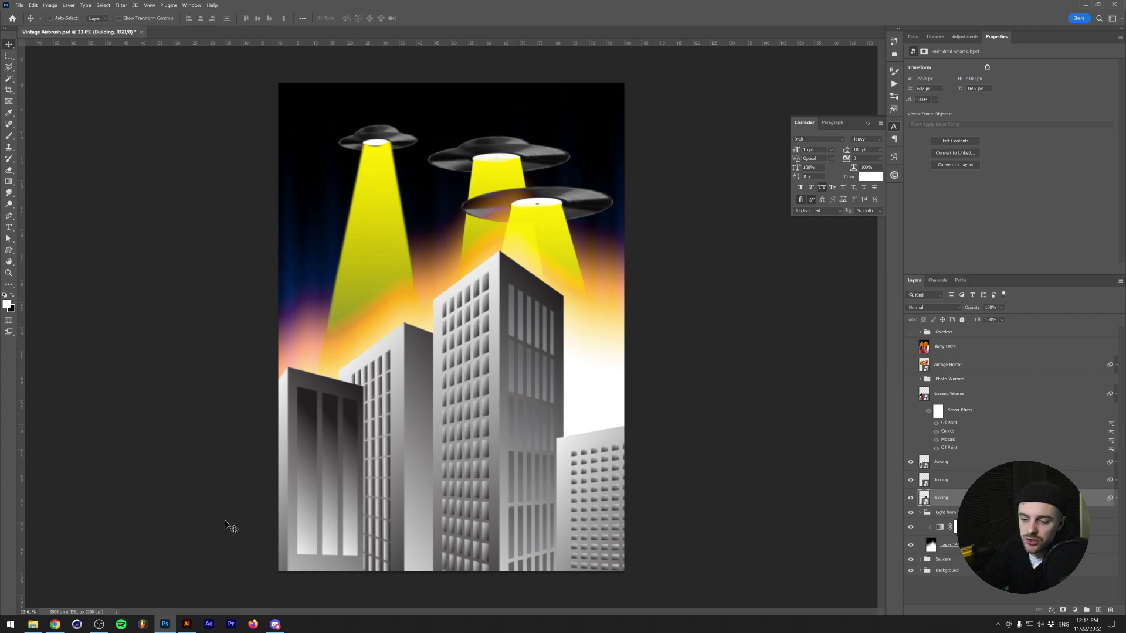
In Illustrator, close the untitled building document without saving and create a new blank document
left_click(187, 625)
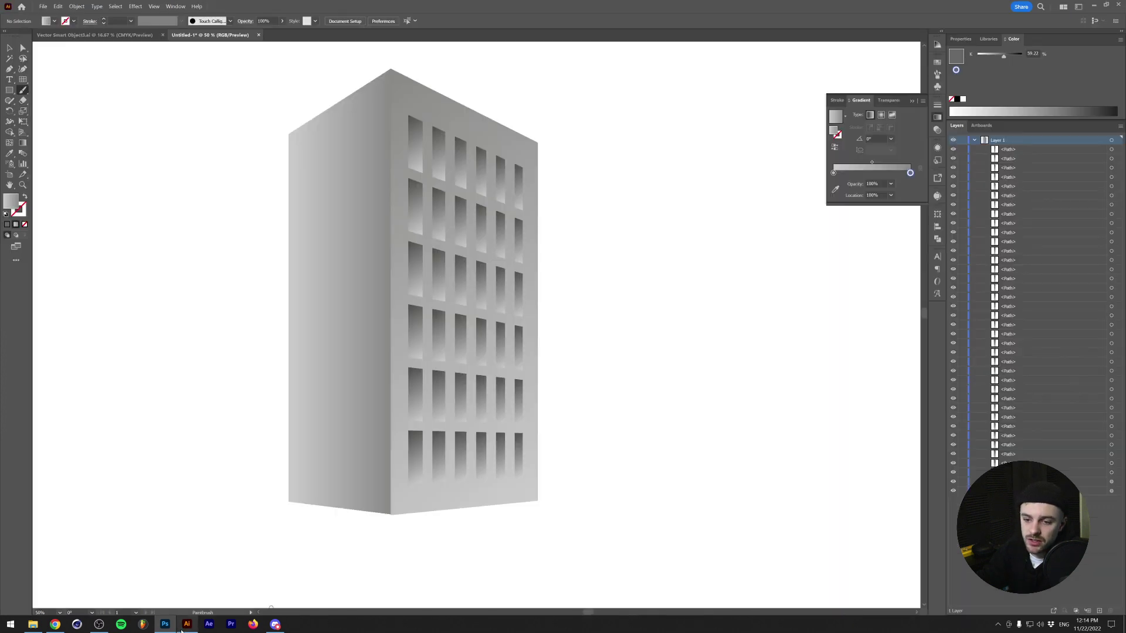
left_click(258, 35)
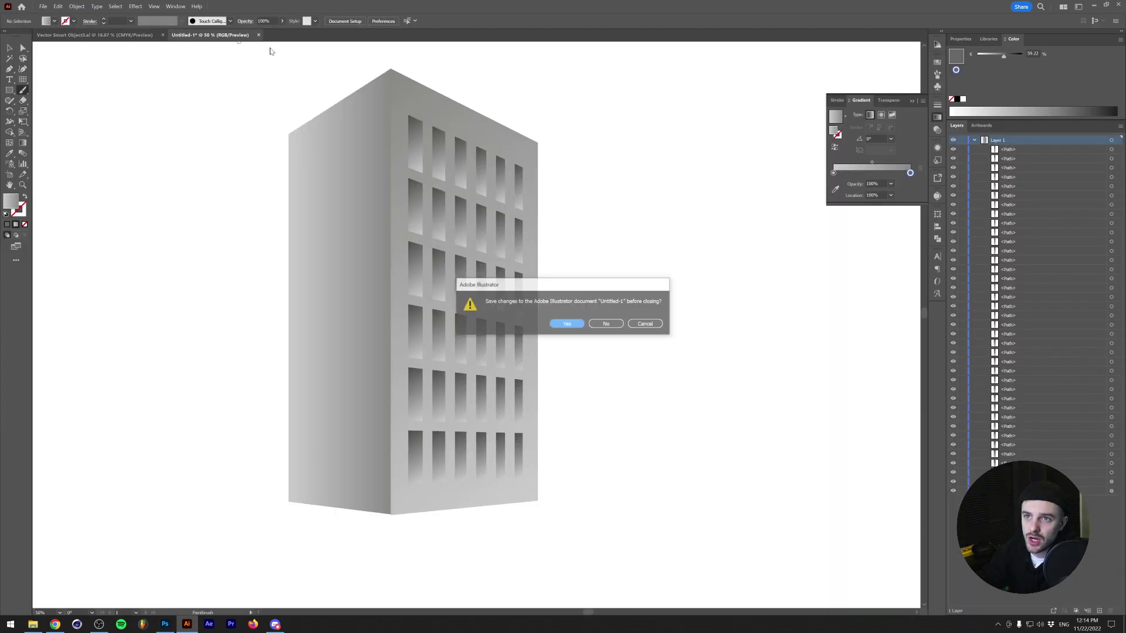
left_click(646, 325)
key("ctrl+z")
key("ctrl+w")
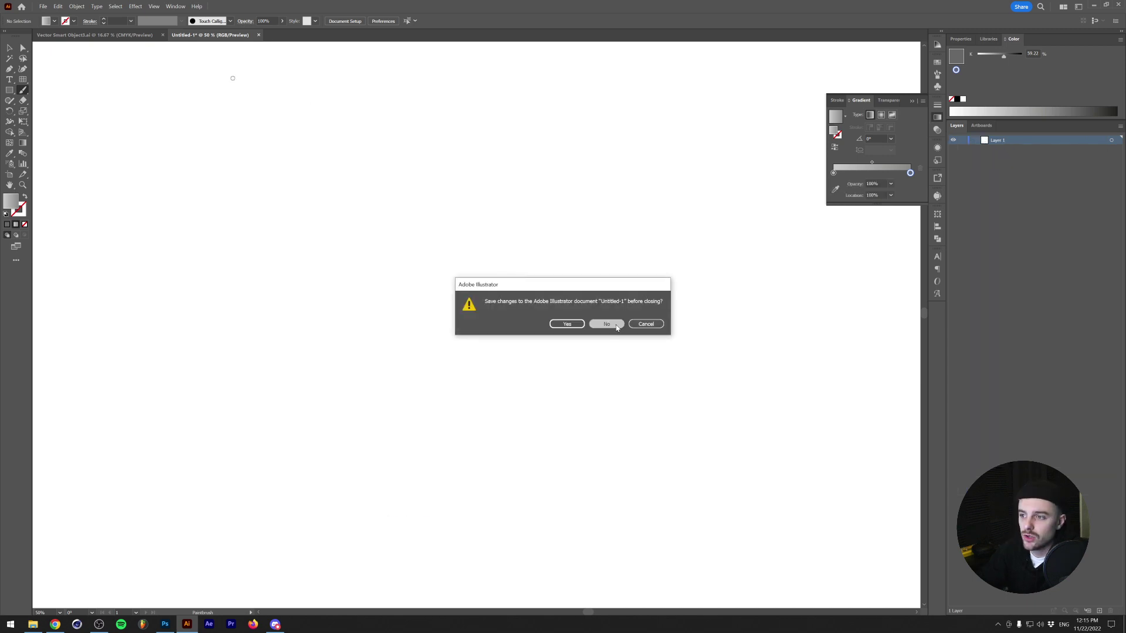
left_click(606, 324)
key("ctrl+n")
key("Return")
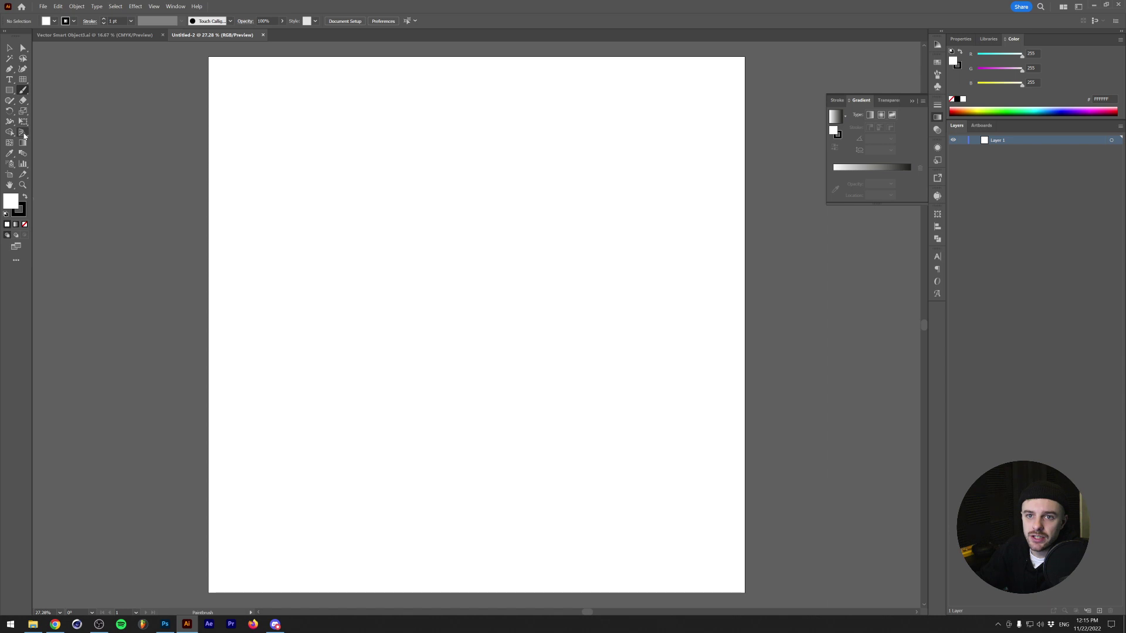
Show the perspective grid, spread both vanishing points outward, and stretch the planes taller and lower
left_click(25, 136)
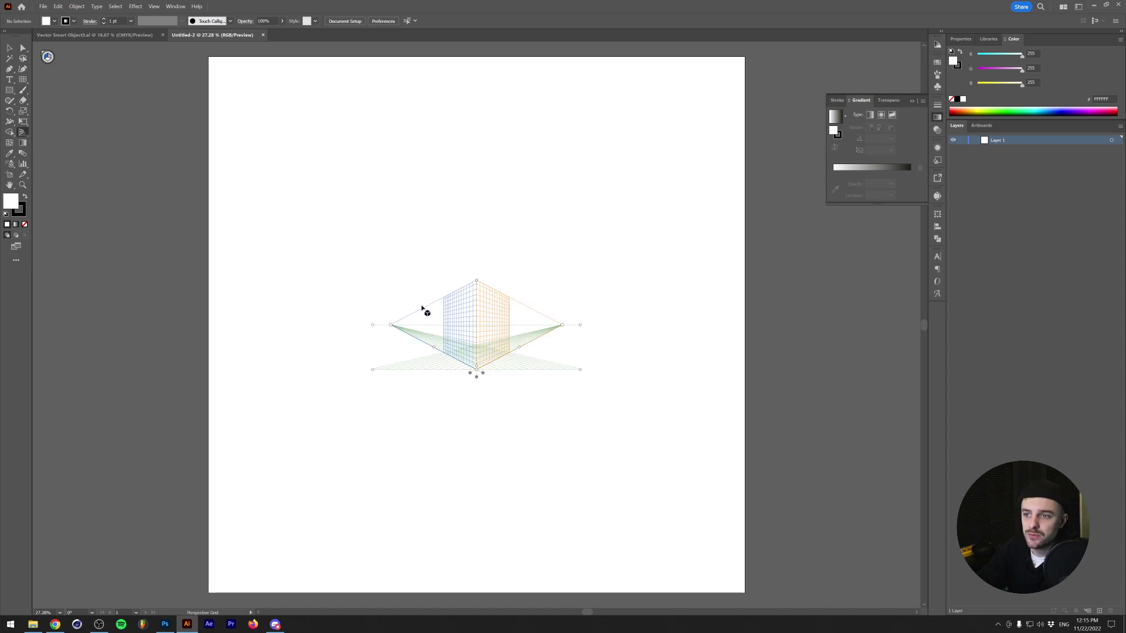
left_click_drag(390, 324, 190, 324)
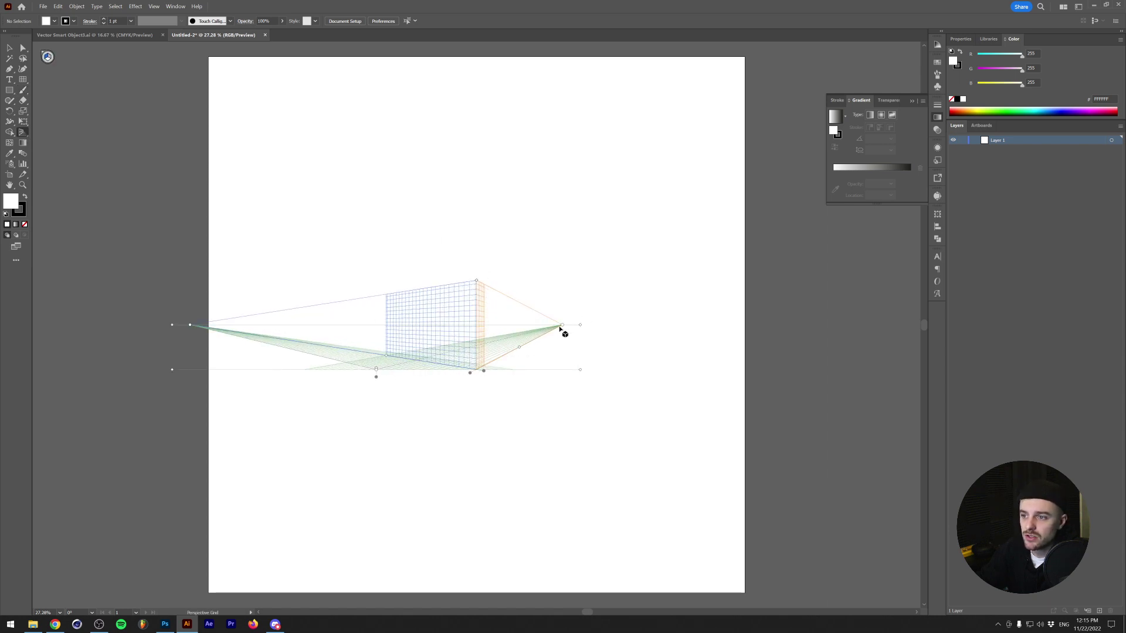
left_click_drag(563, 325, 756, 325)
left_click_drag(476, 283, 476, 123)
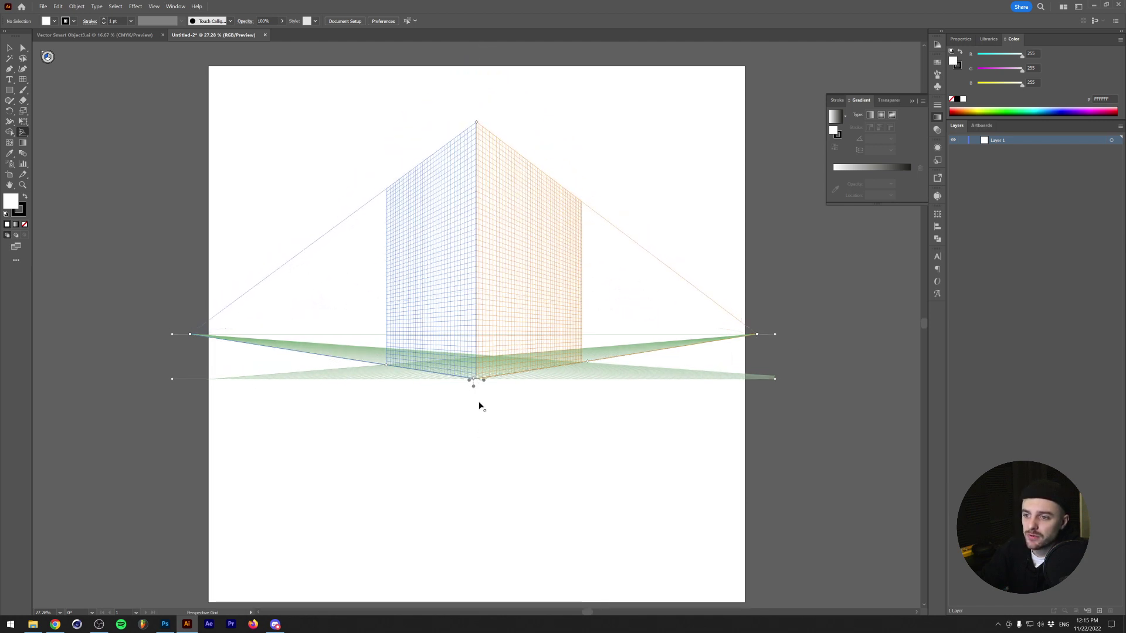
left_click_drag(475, 387, 474, 531)
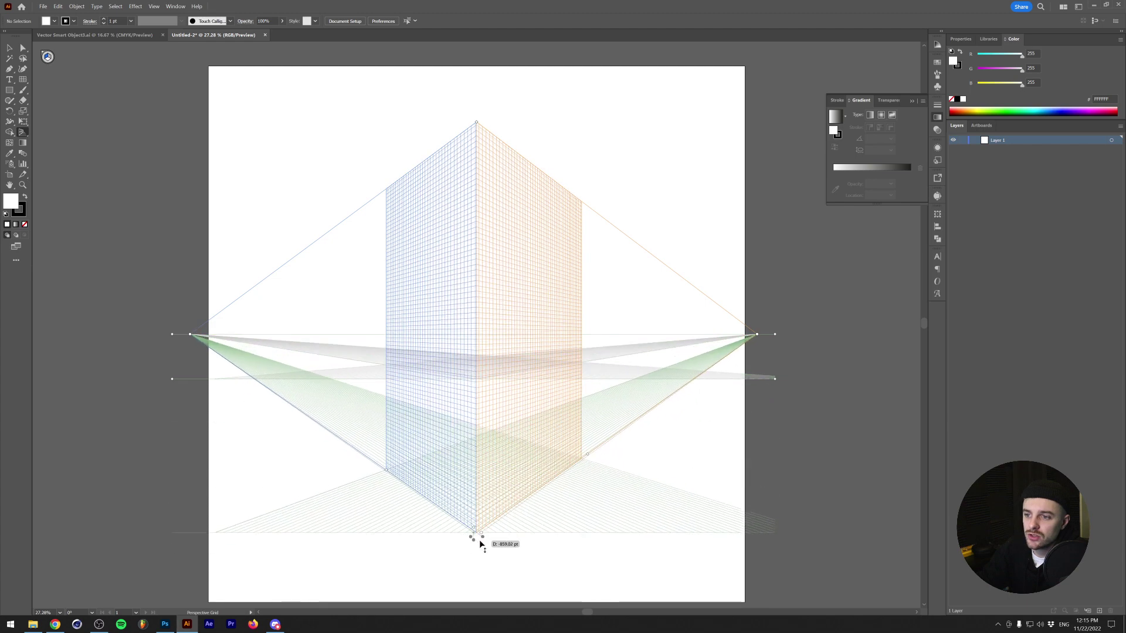
left_click(9, 90)
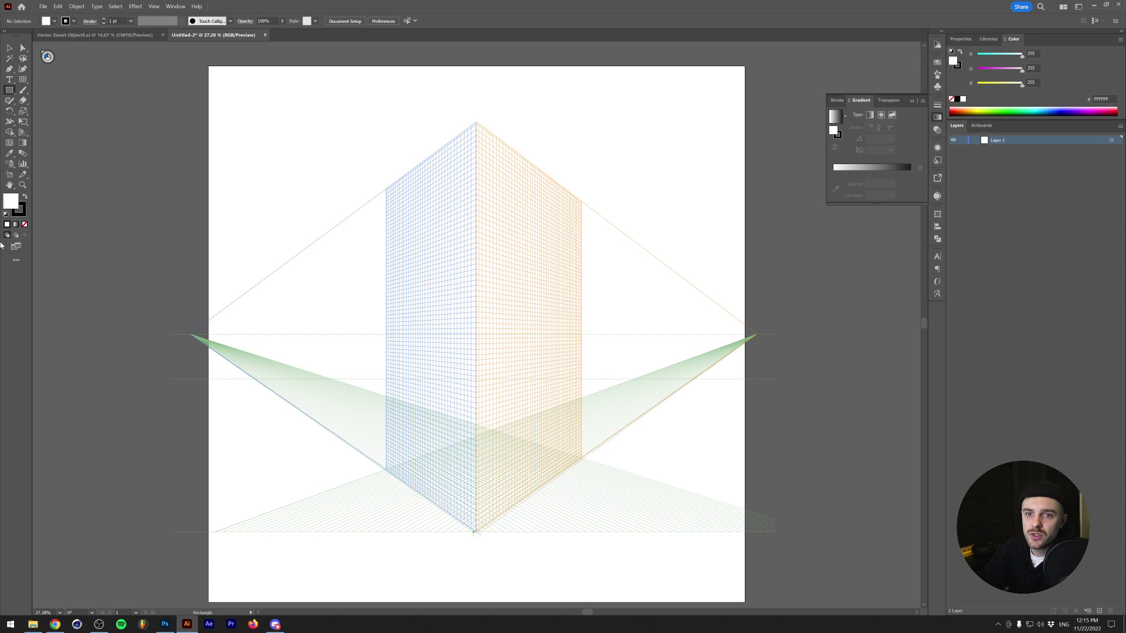
Remove the stroke and set the fill to a white-to-black gradient
left_click(26, 205)
left_click(24, 224)
left_click(24, 197)
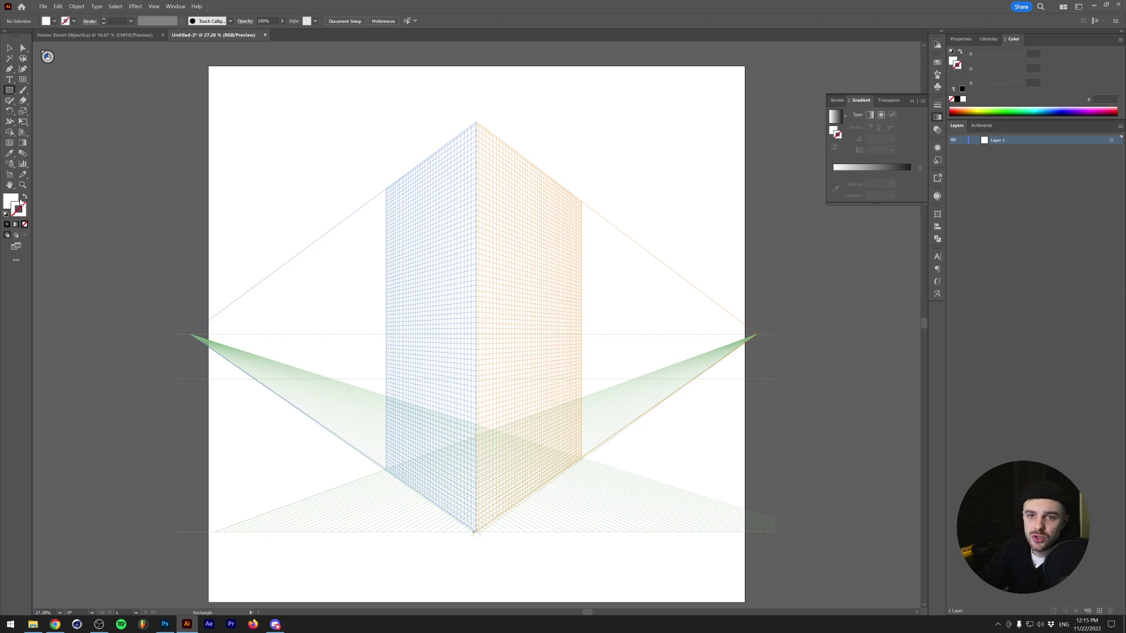
left_click(10, 201)
left_click(24, 197)
left_click(16, 226)
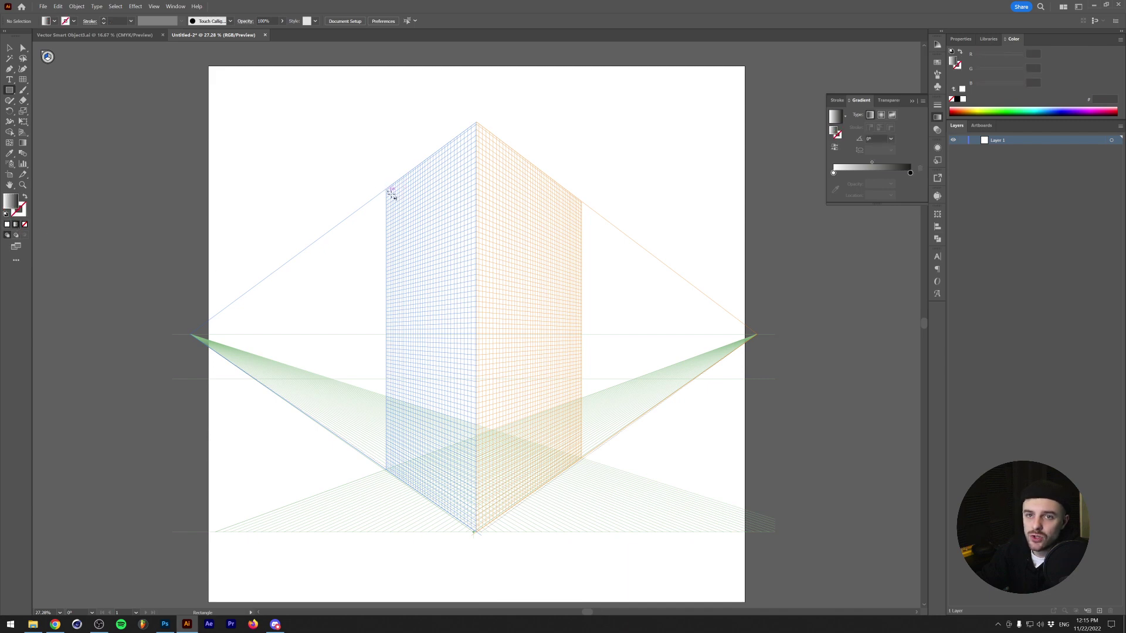
Draw a grey-gradient rectangle angled at 120° on the left plane, then another on the right
left_click_drag(386, 188, 474, 533)
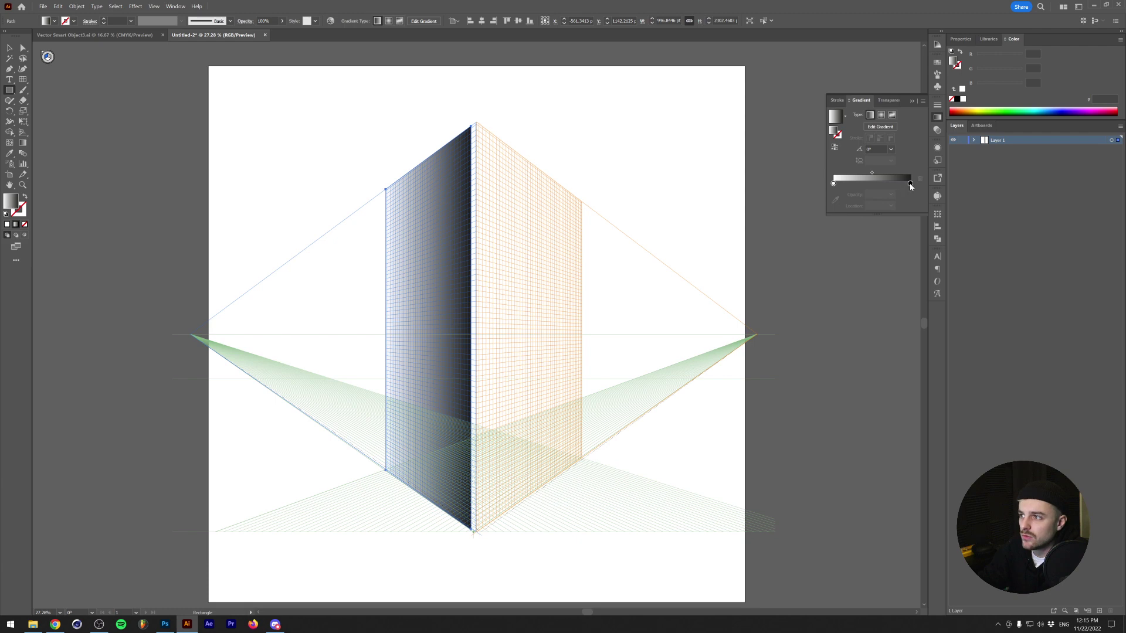
left_click(909, 183)
left_click(1081, 111)
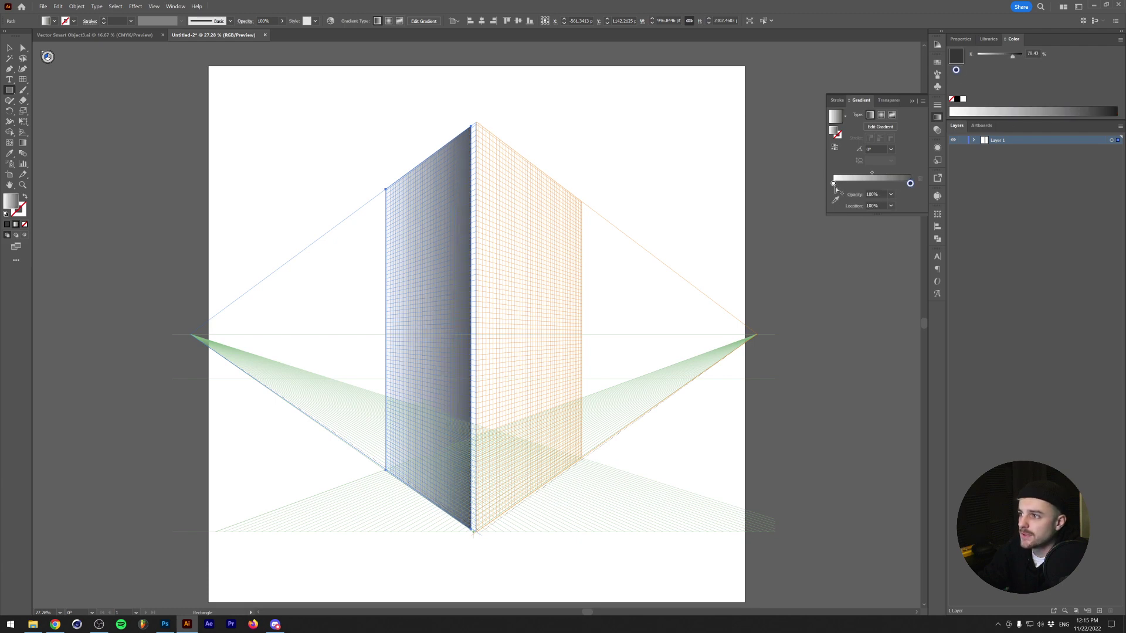
left_click(834, 183)
left_click(1013, 111)
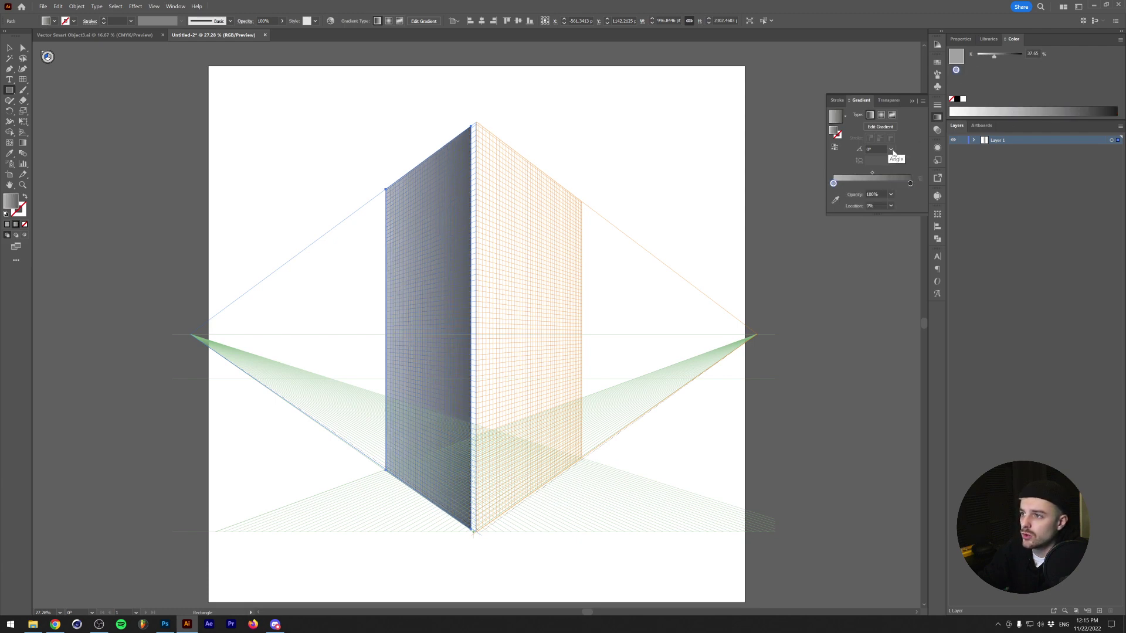
left_click(892, 150)
left_click(904, 194)
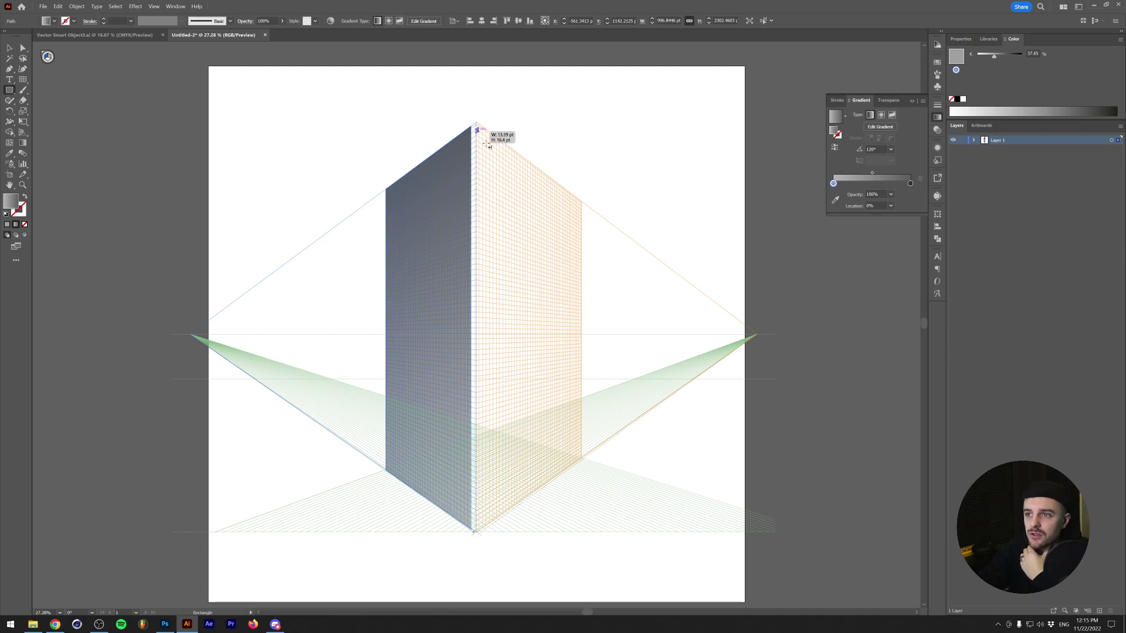
left_click_drag(476, 126, 617, 439)
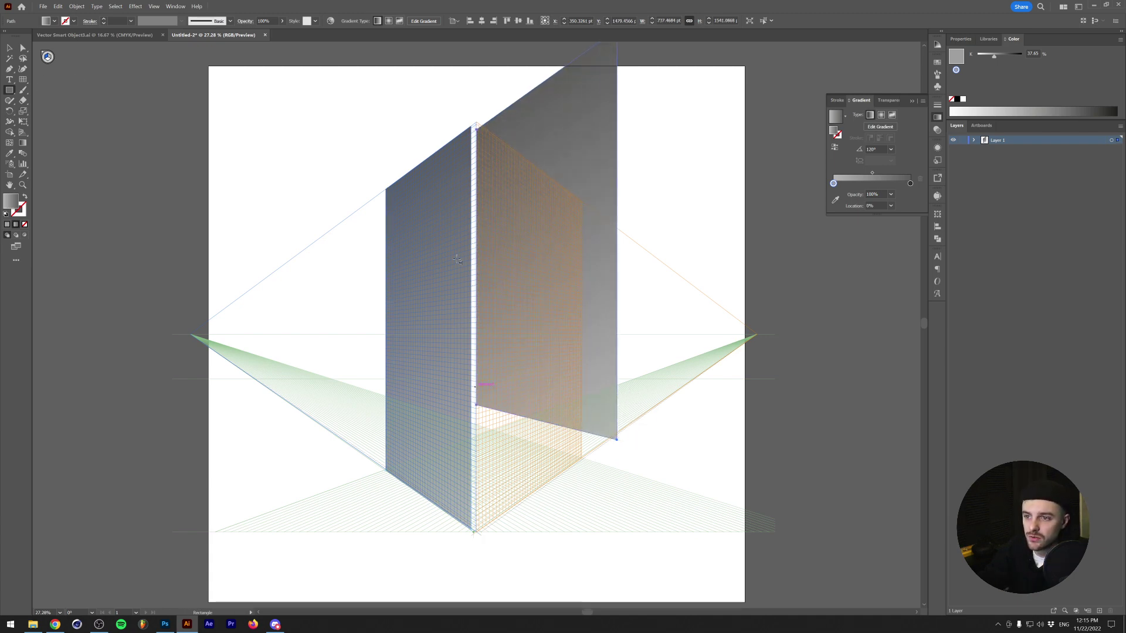
Redraw the gradient rectangle on the right perspective plane over the building's right face
key("ctrl+z")
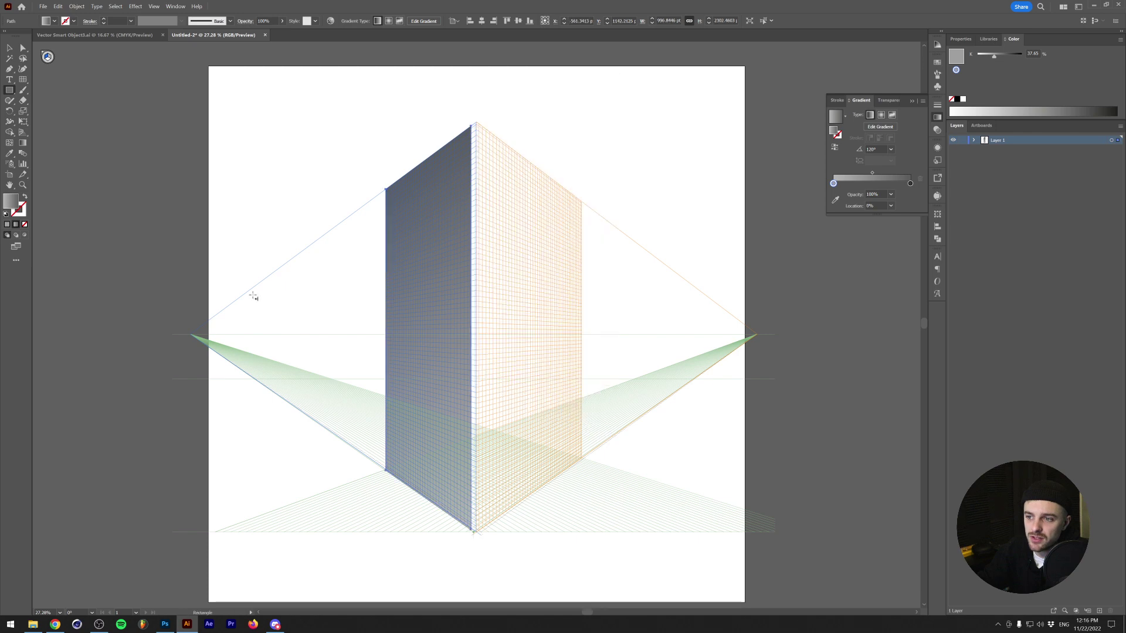
key("shift+v")
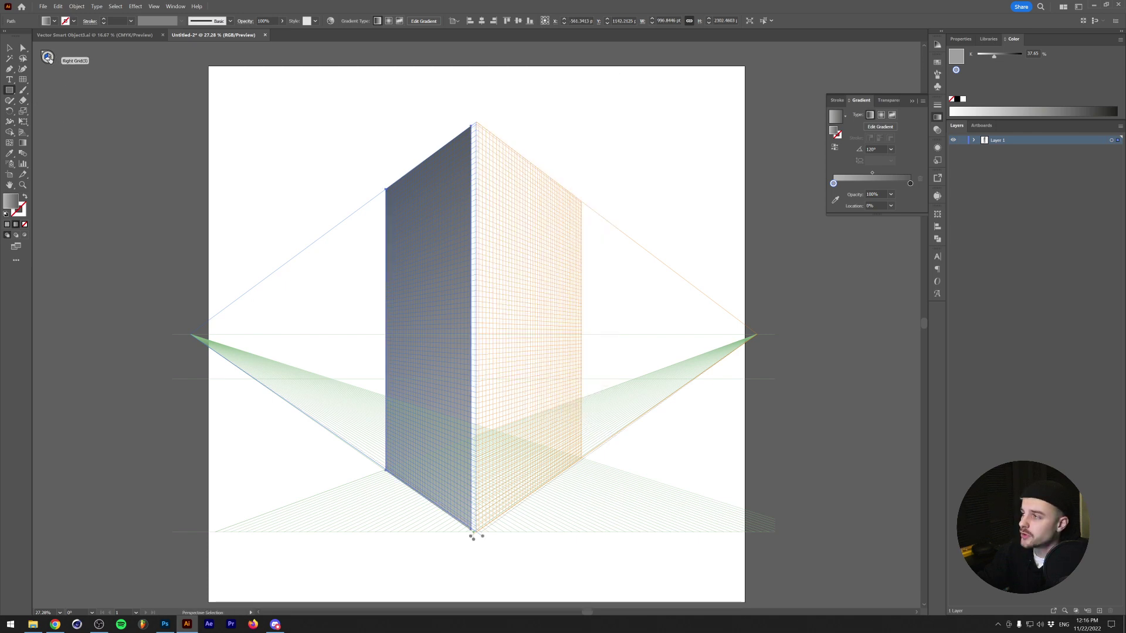
key("ctrl+shift+a")
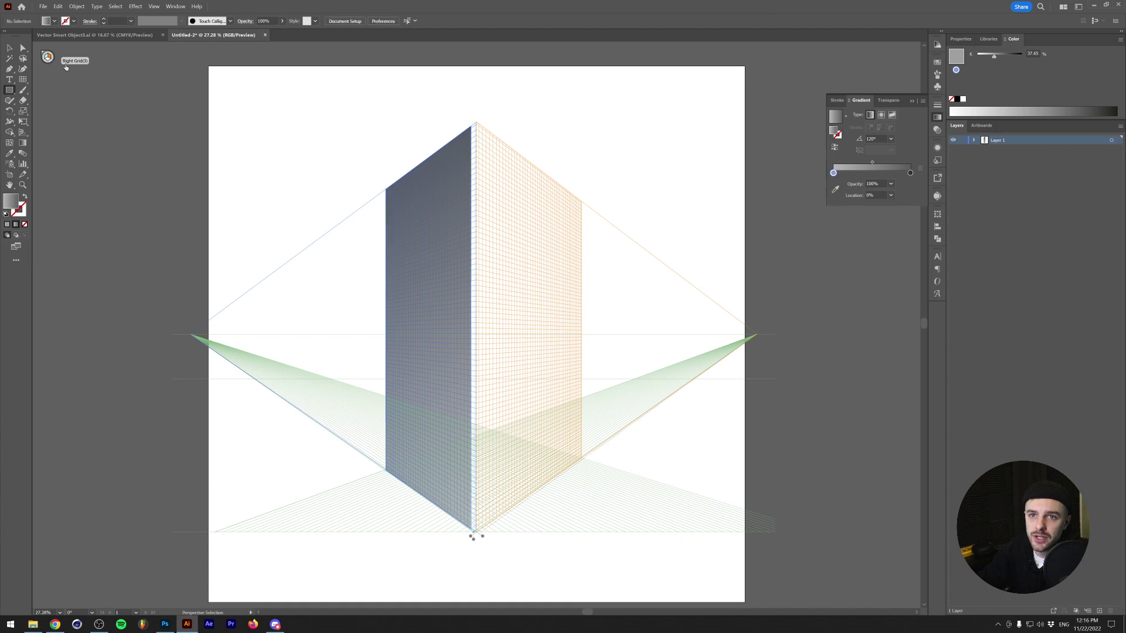
key("m")
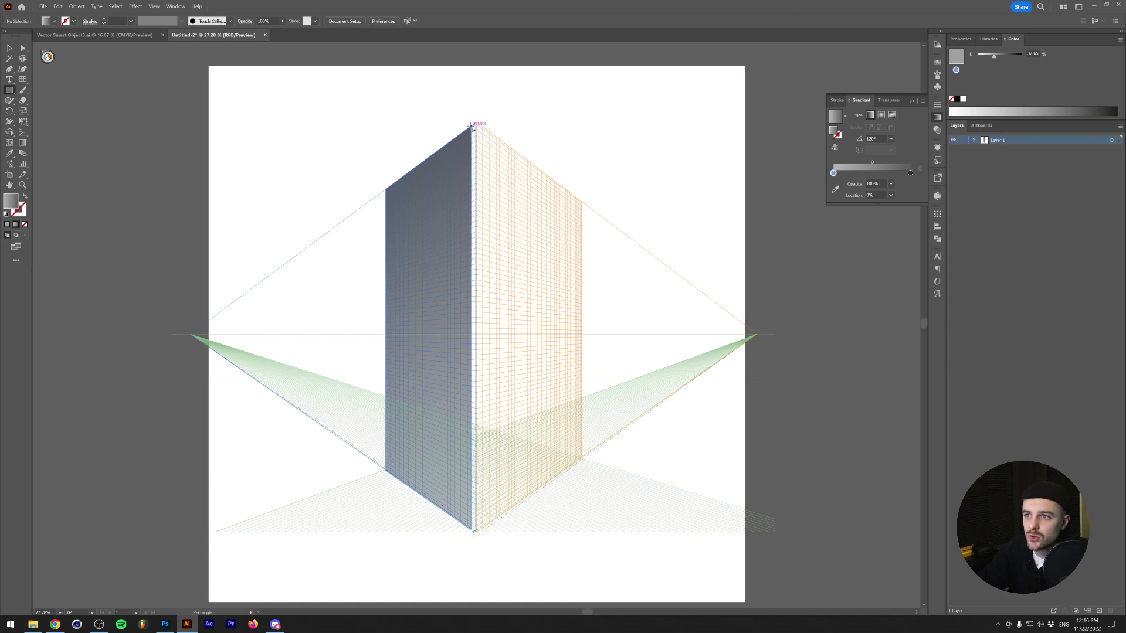
left_click_drag(473, 127, 599, 445)
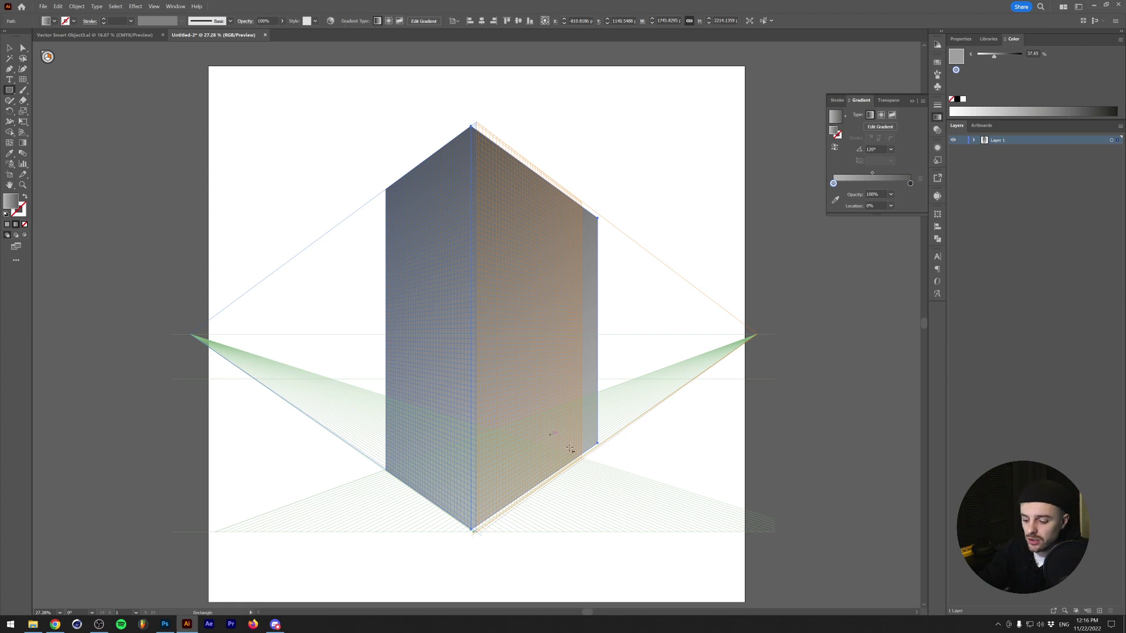
Zoom out to check the two-sided building corner and deselect its faces
scroll(526, 494, "up", 10)
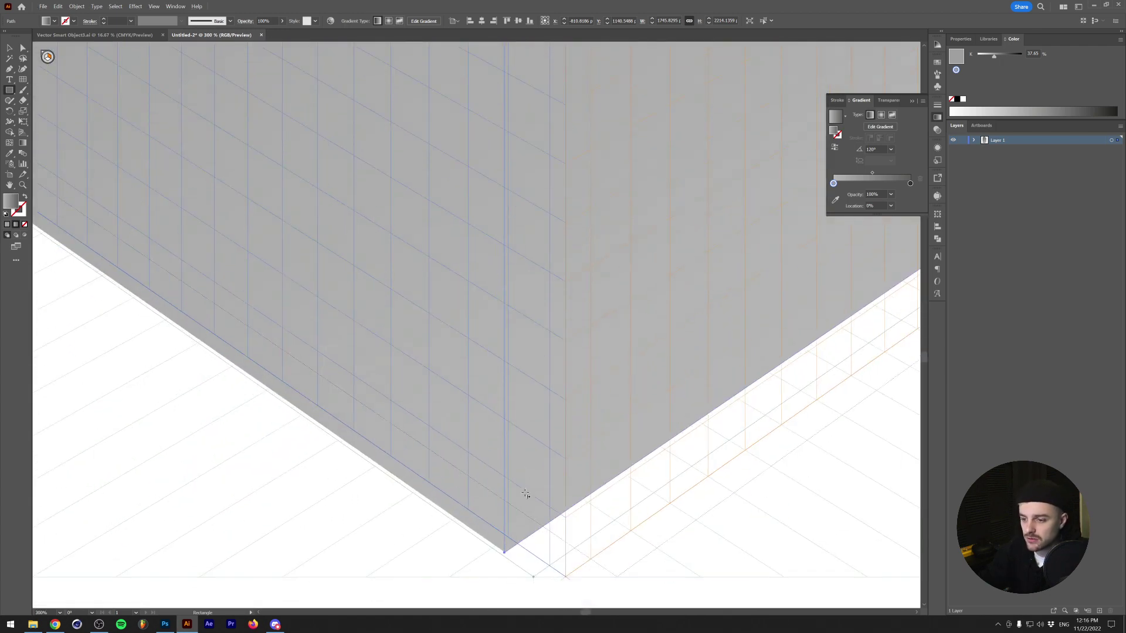
key("v")
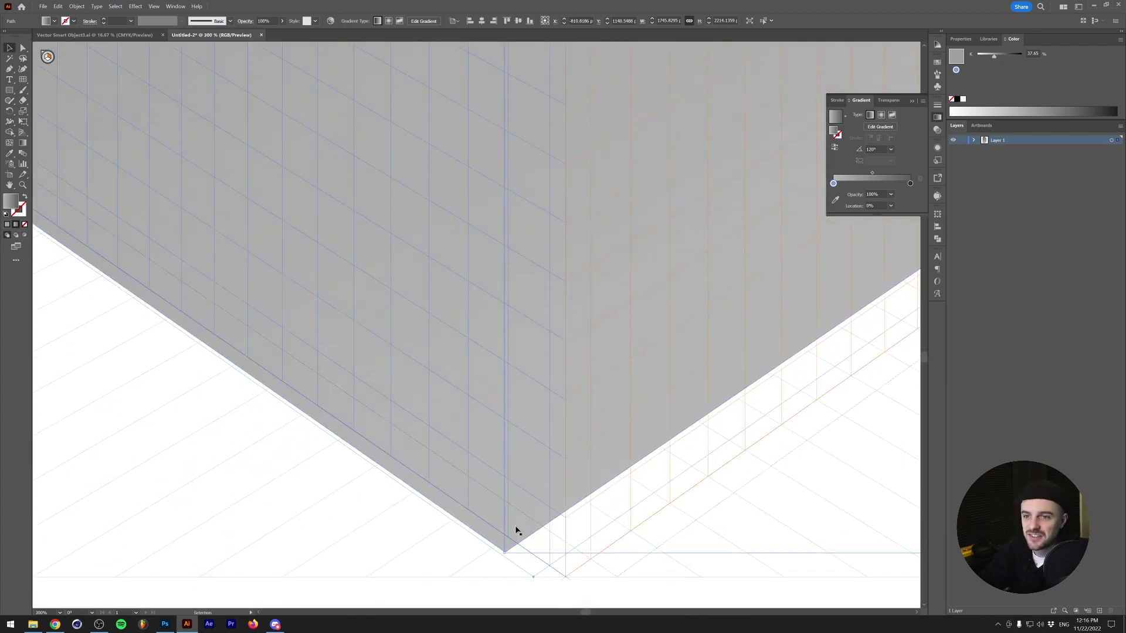
scroll(528, 545, "down", 10)
scroll(557, 369, "up", 2)
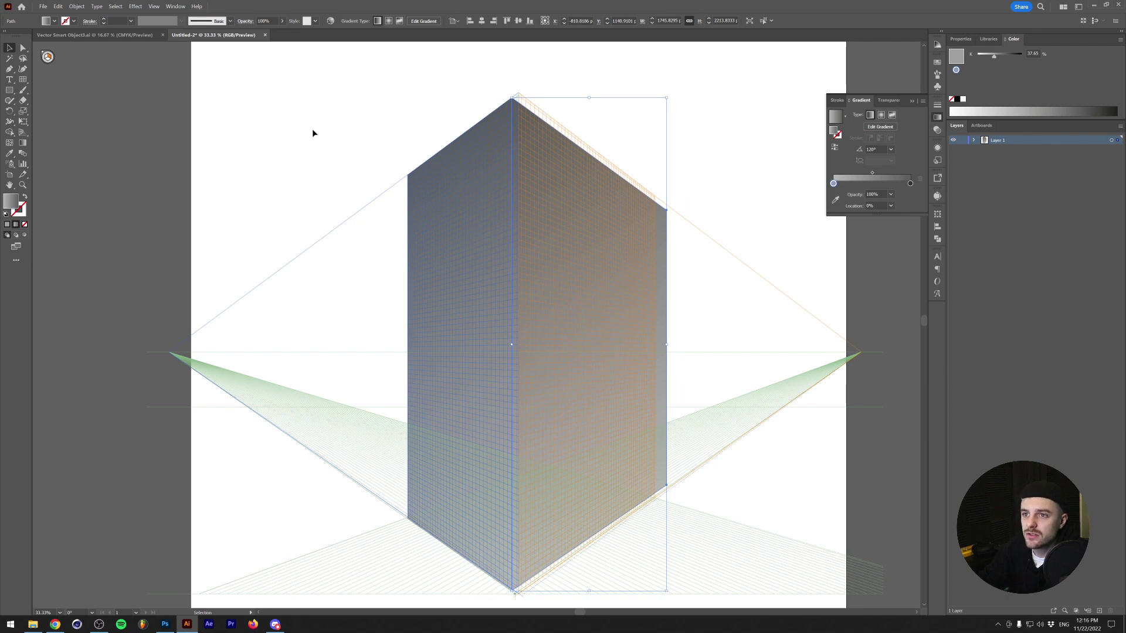
left_click(312, 129)
key("m")
left_click(23, 79)
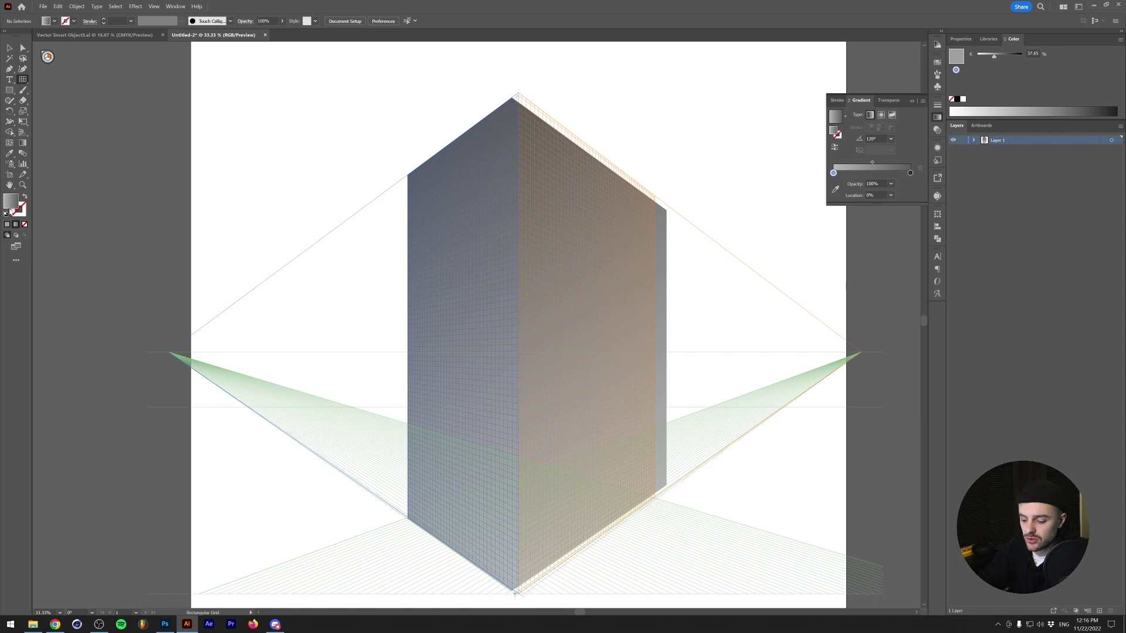
Reset default colours, draw a window grid on the right face and apply Offset Path
left_click(6, 213)
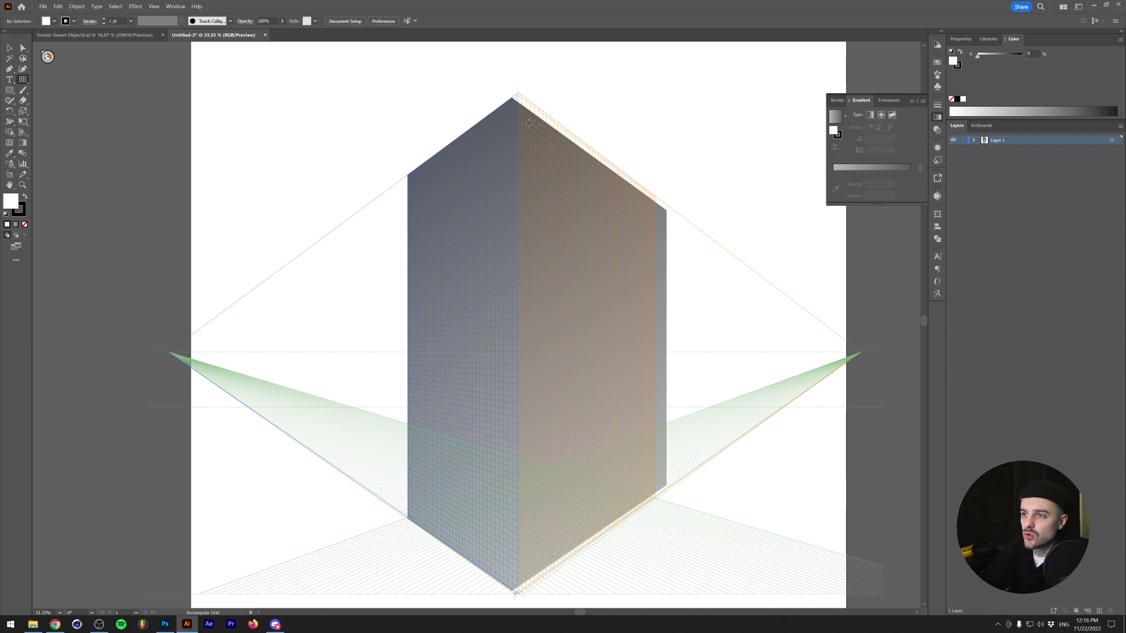
left_click_drag(529, 121, 662, 478)
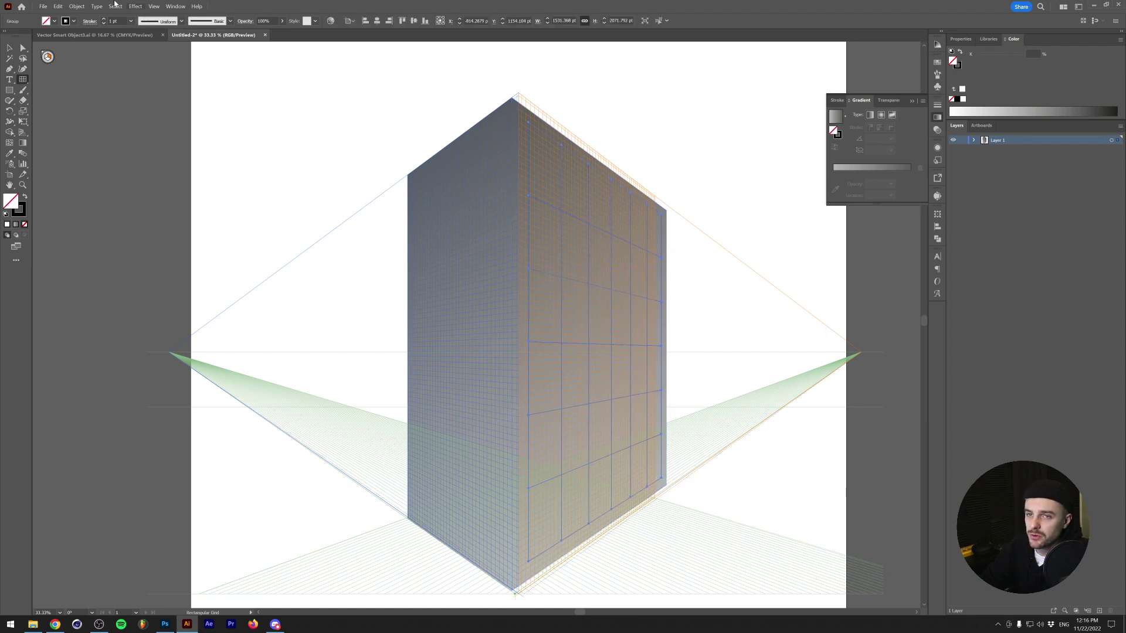
left_click(77, 5)
mouse_move(117, 211)
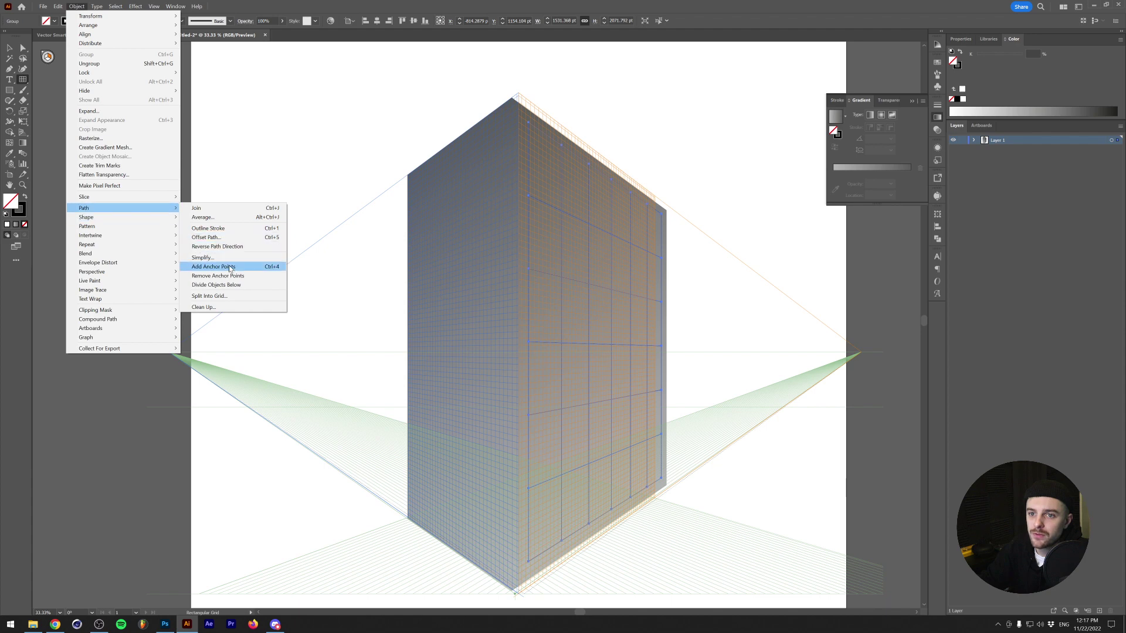
left_click(204, 237)
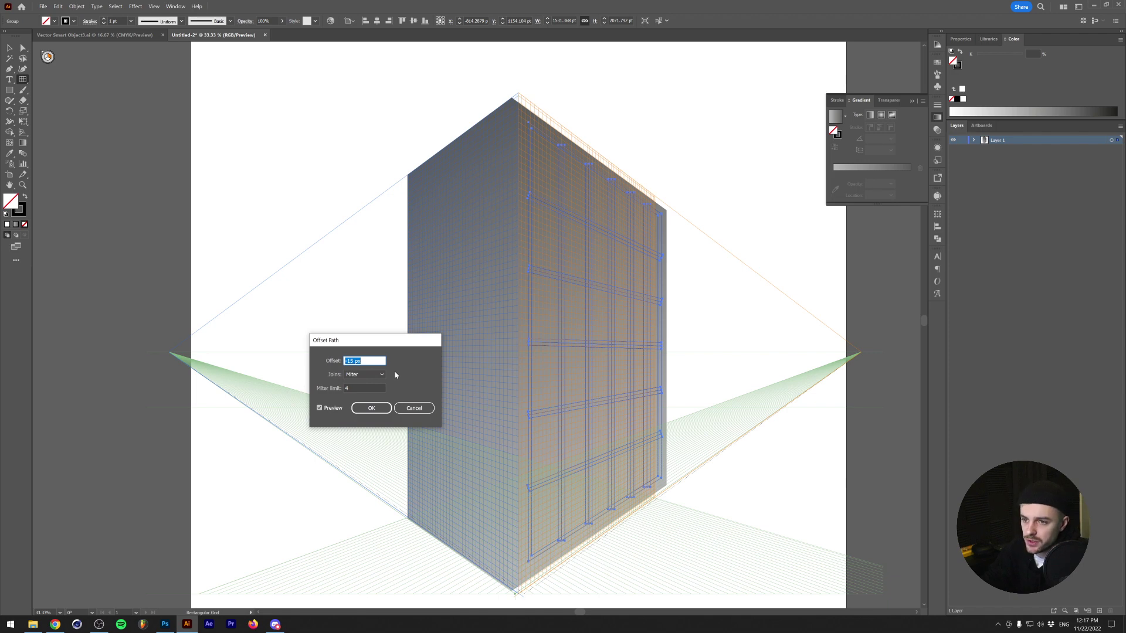
left_click(374, 410)
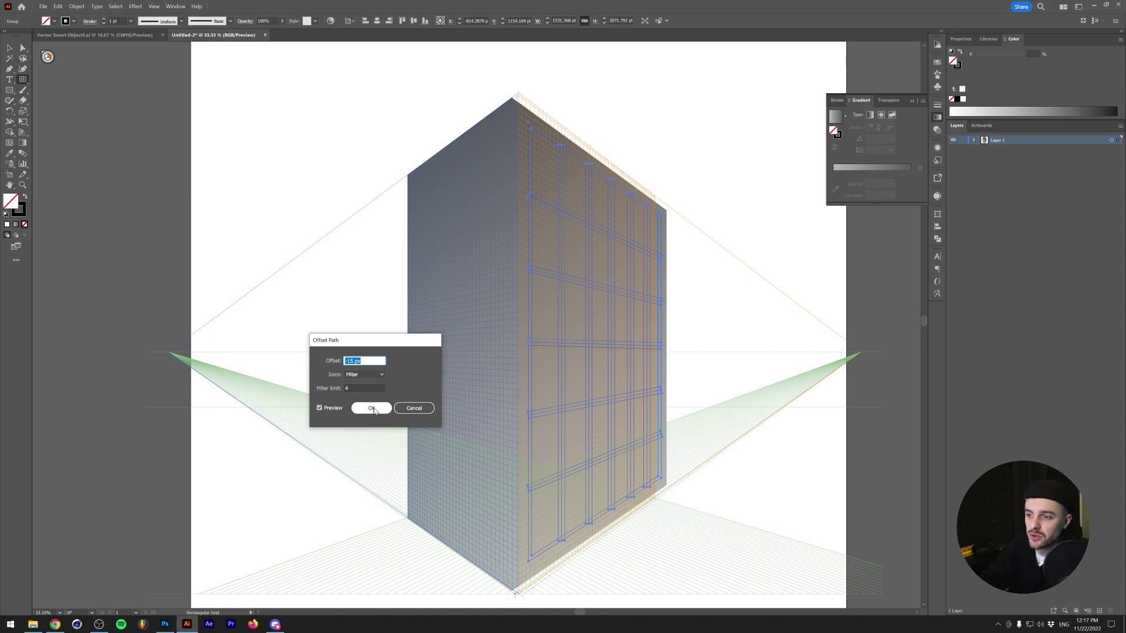
left_click(374, 410)
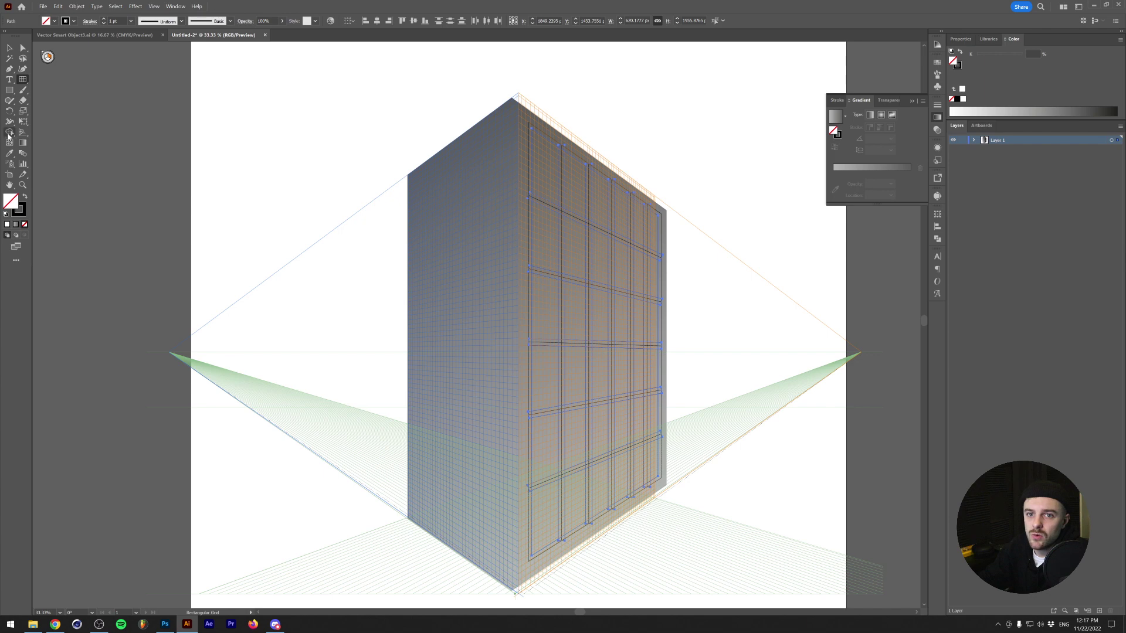
Hide both face gradients and merge grid cells into vertical frame strips with Shape Builder
left_click(8, 134)
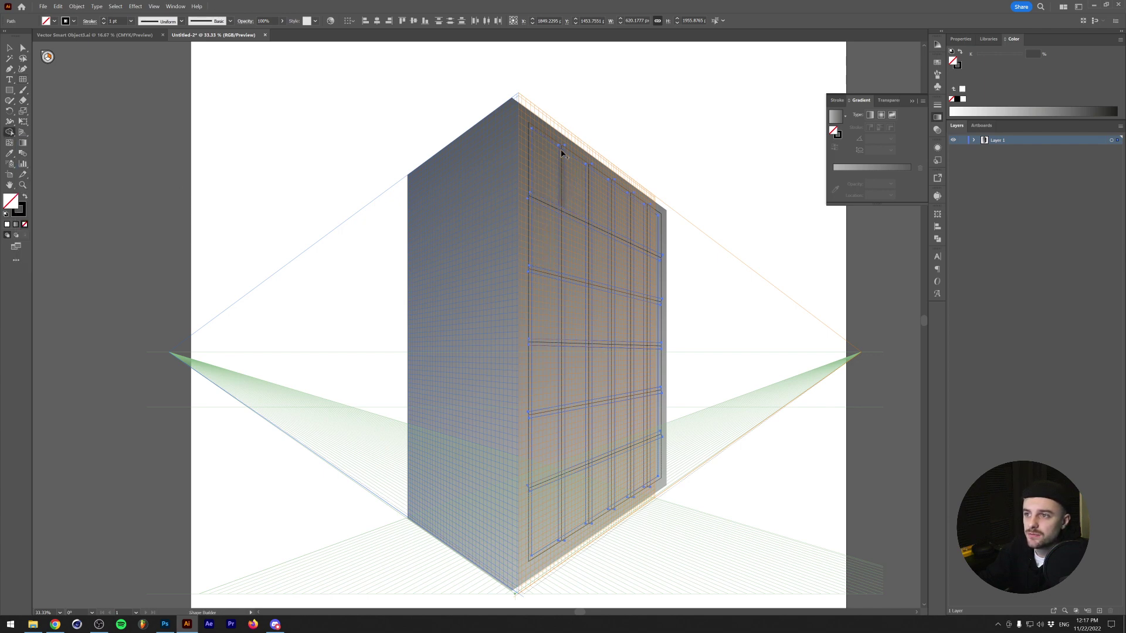
left_click(973, 139)
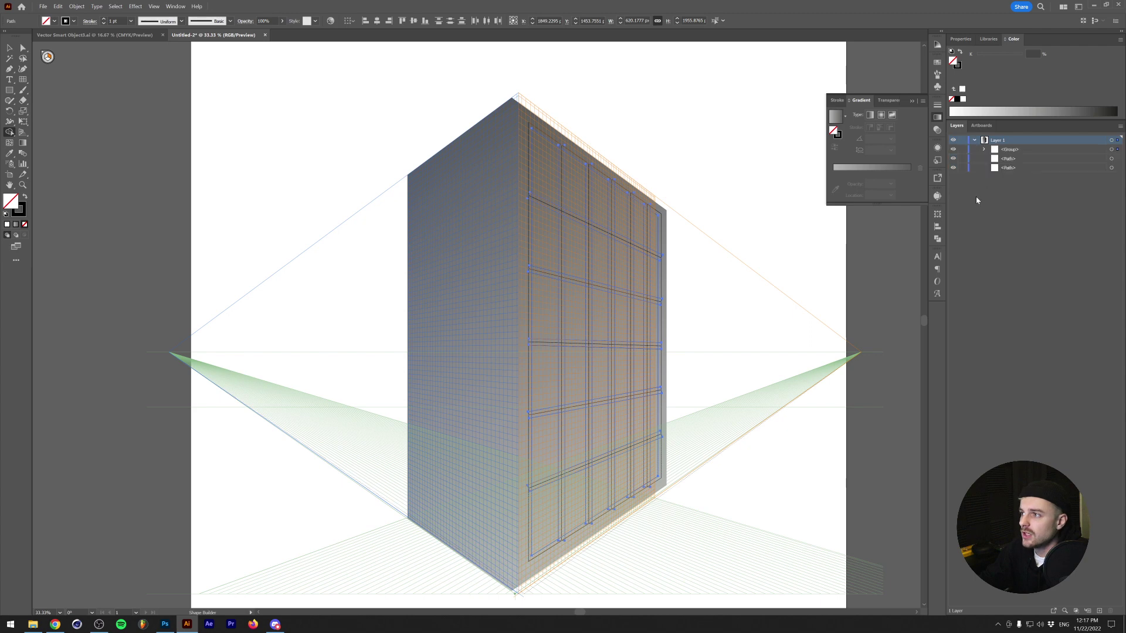
left_click(953, 159)
left_click(953, 168)
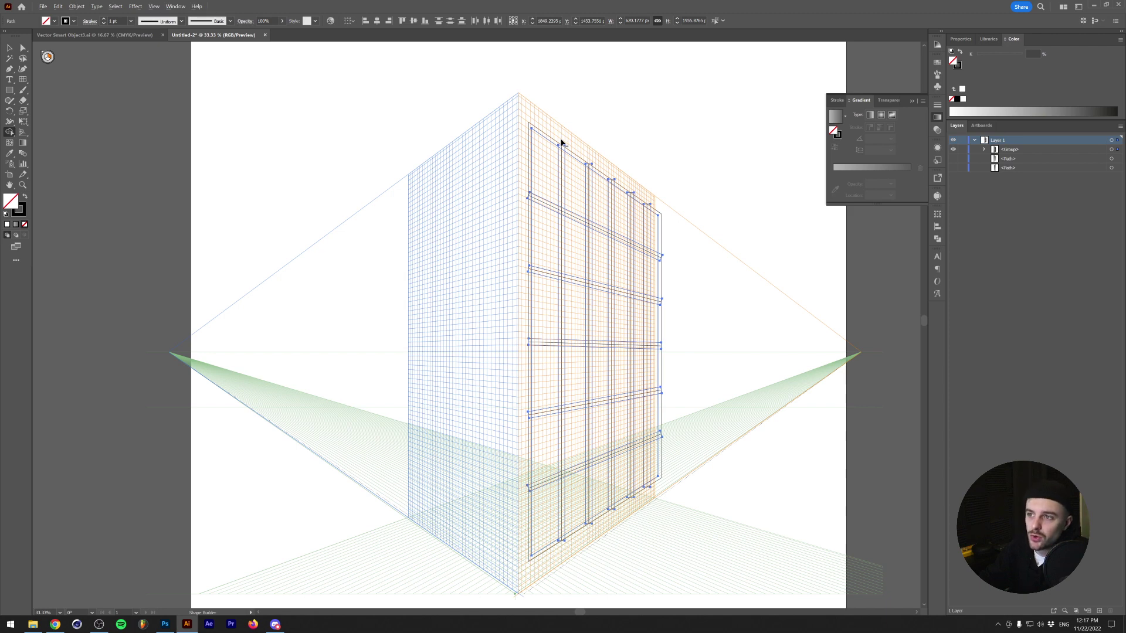
left_click_drag(561, 186, 560, 241)
left_click_drag(560, 273, 559, 546)
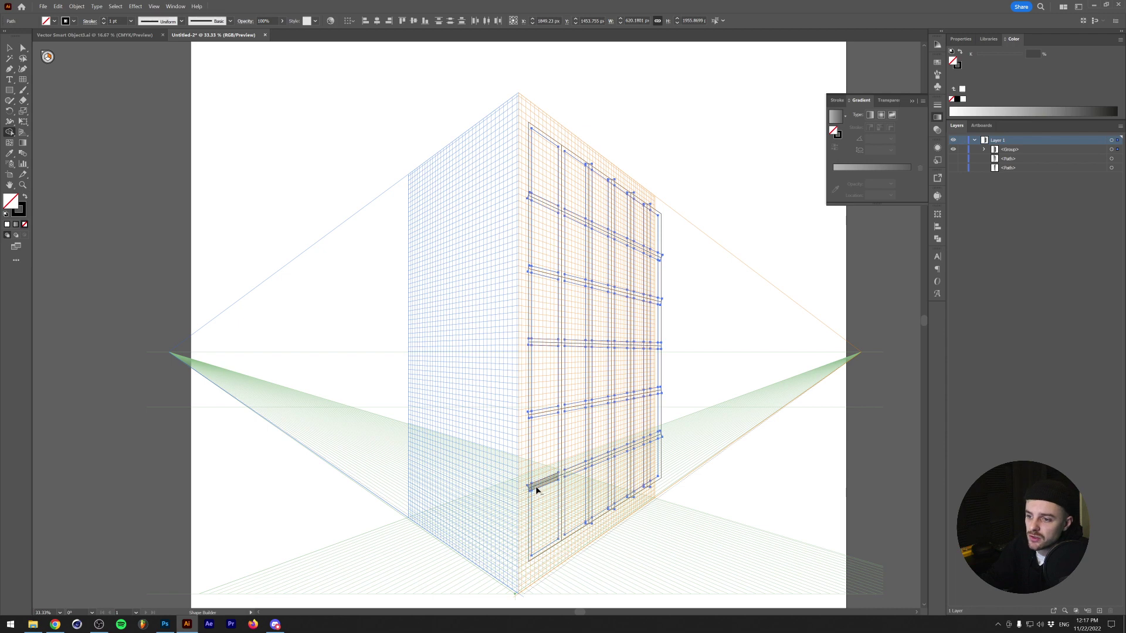
Merge the horizontal grid rows and remaining strips into window frame bars
left_click_drag(557, 481, 671, 432)
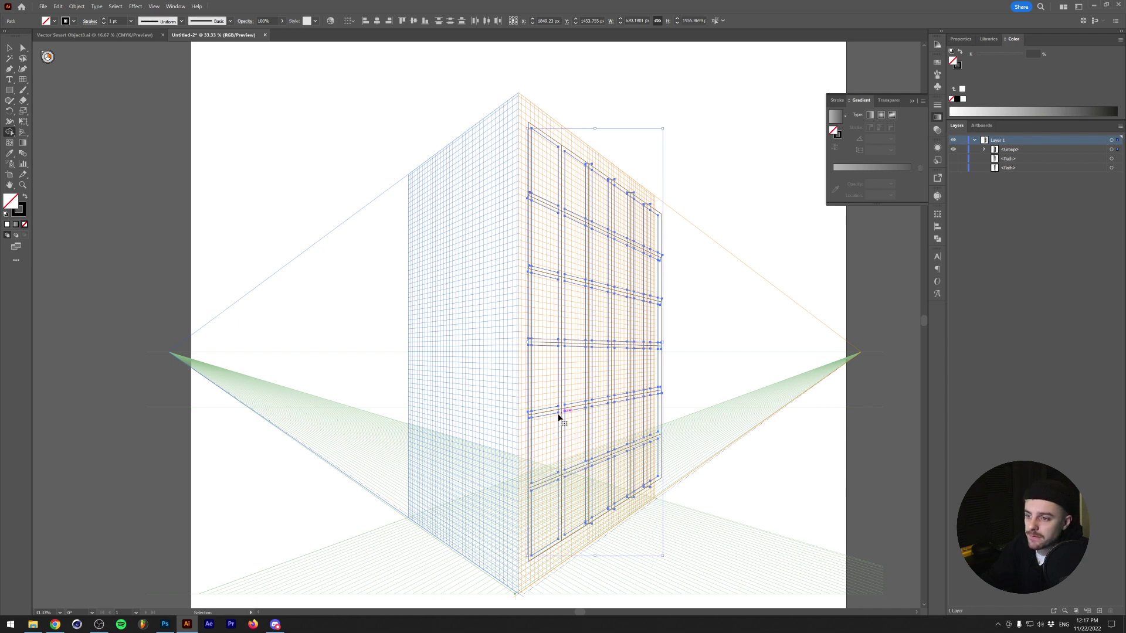
left_click_drag(558, 412, 667, 390)
left_click_drag(528, 344, 672, 350)
left_click_drag(530, 271, 671, 307)
left_click_drag(531, 199, 656, 254)
mouse_move(589, 165)
left_mouse_down()
mouse_move(589, 523)
mouse_move(612, 408)
mouse_move(613, 170)
mouse_move(630, 284)
mouse_move(633, 500)
mouse_move(649, 398)
mouse_move(645, 201)
left_mouse_up()
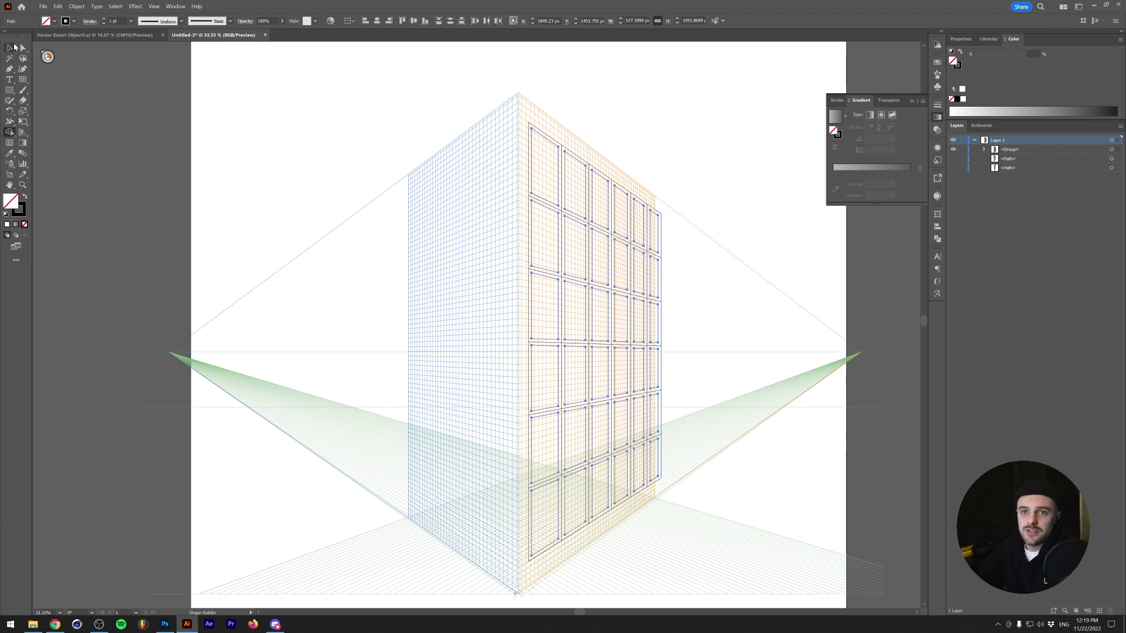
Group the window frame paths and show both shaded building faces again
left_click(7, 51)
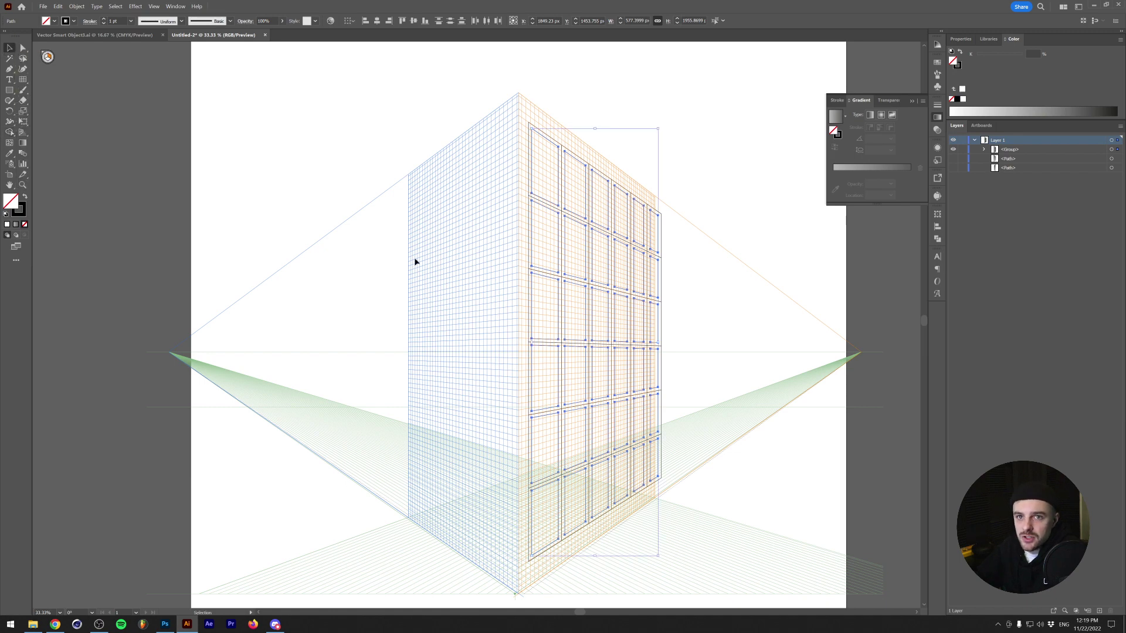
left_click(583, 218)
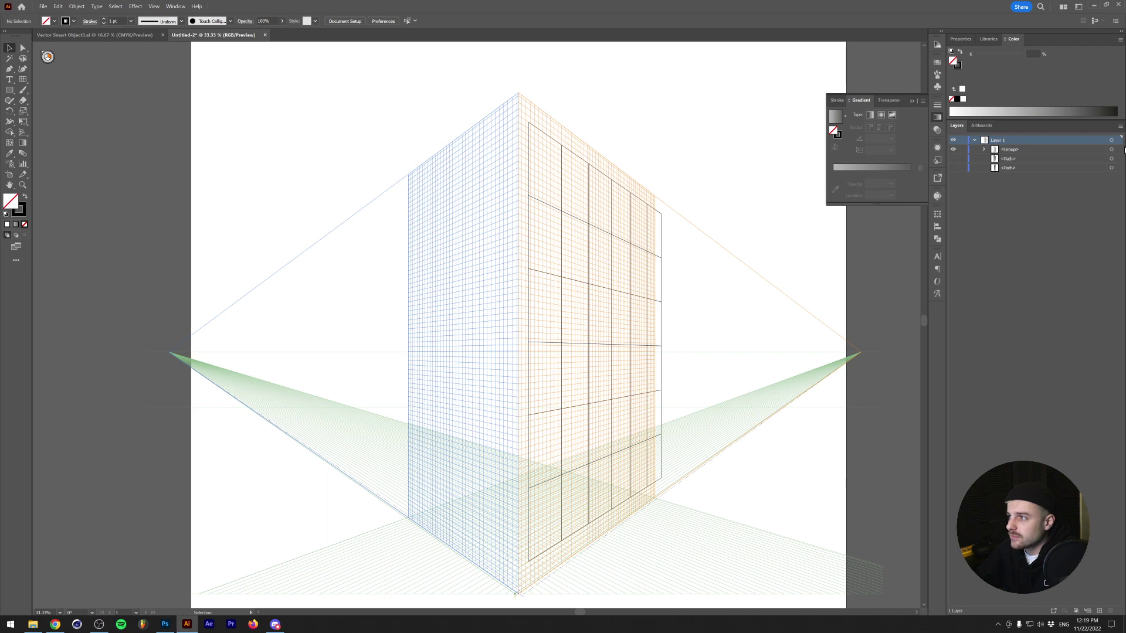
left_click(1118, 150)
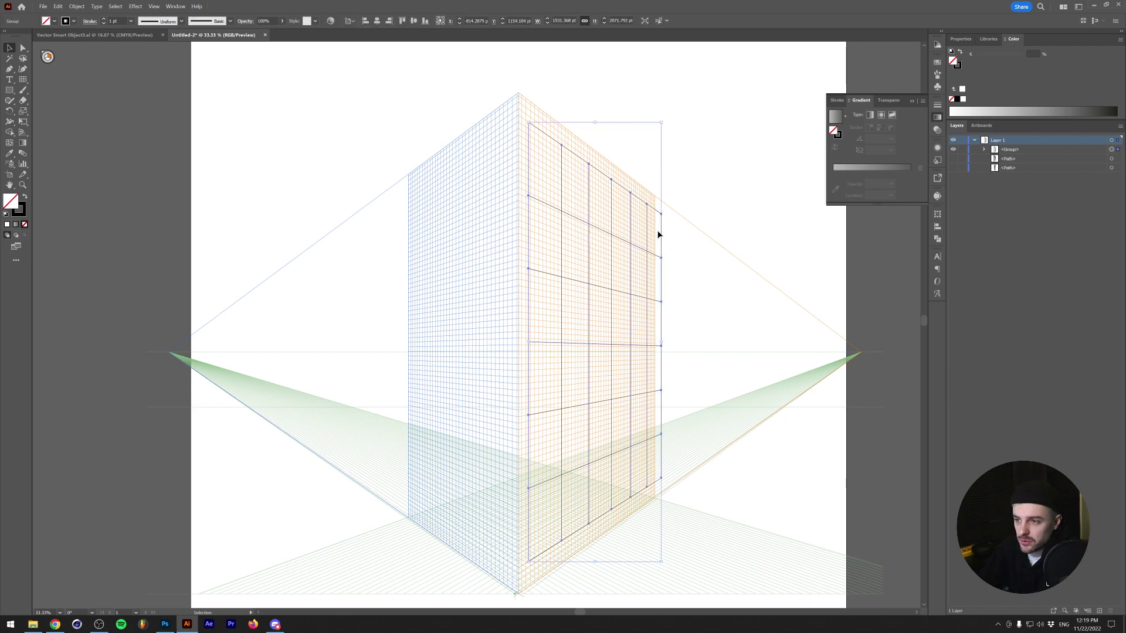
key("Delete")
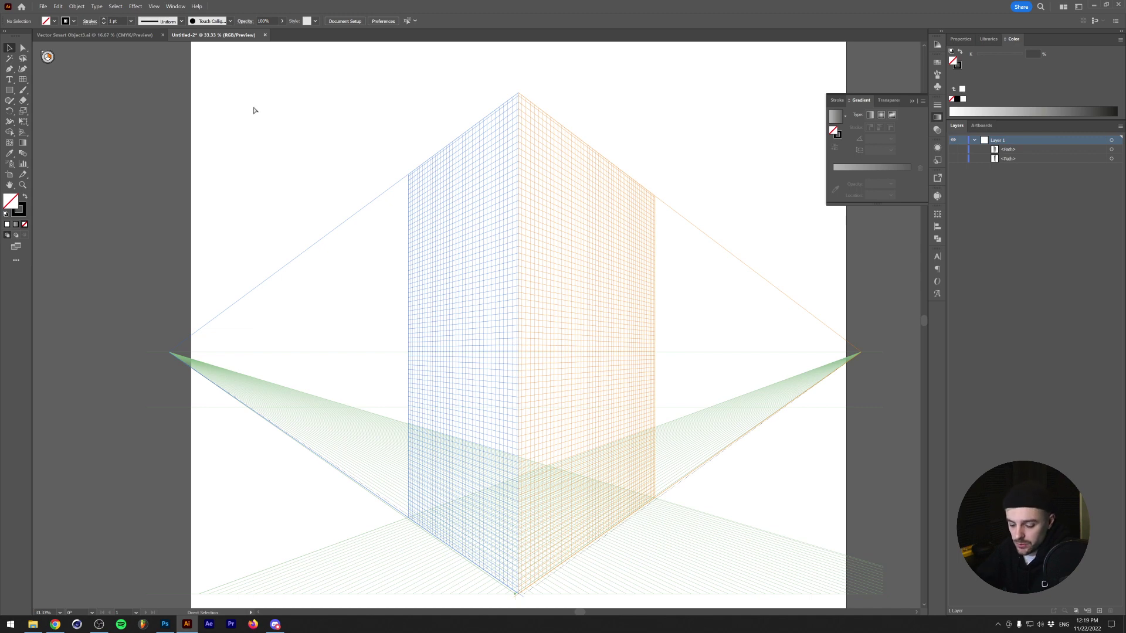
key("ctrl+f")
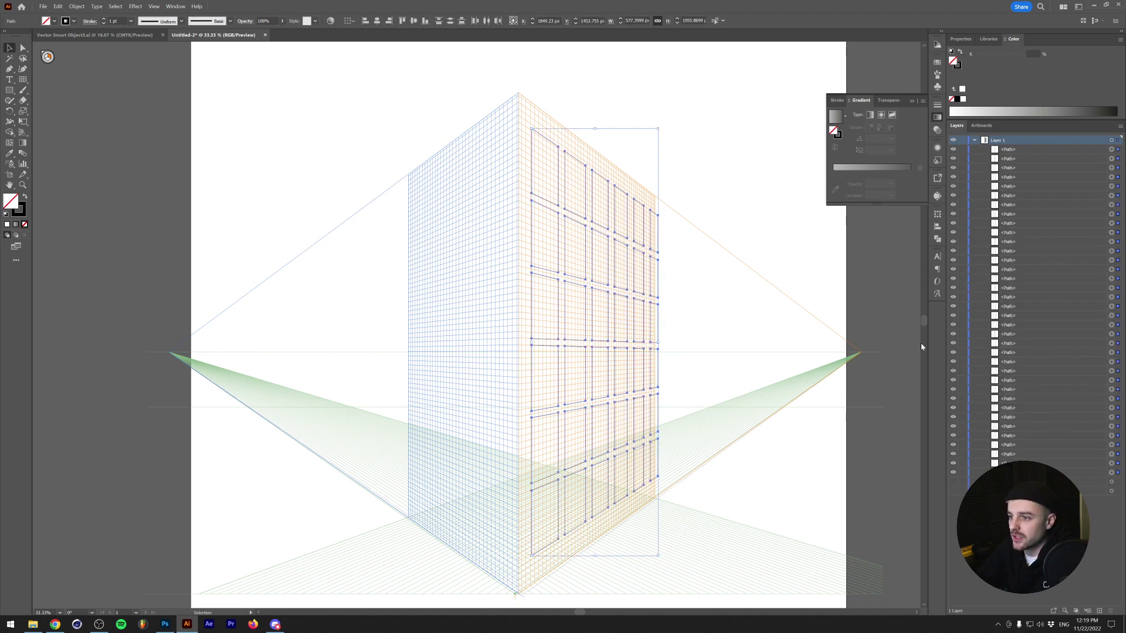
key("ctrl+g")
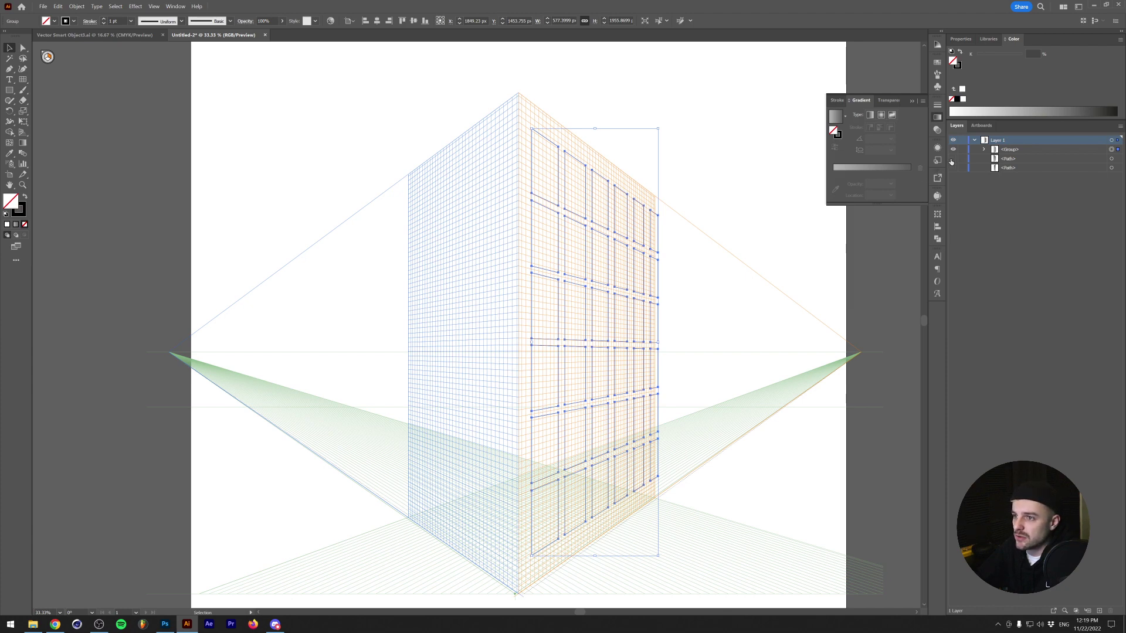
left_click_drag(954, 159, 954, 168)
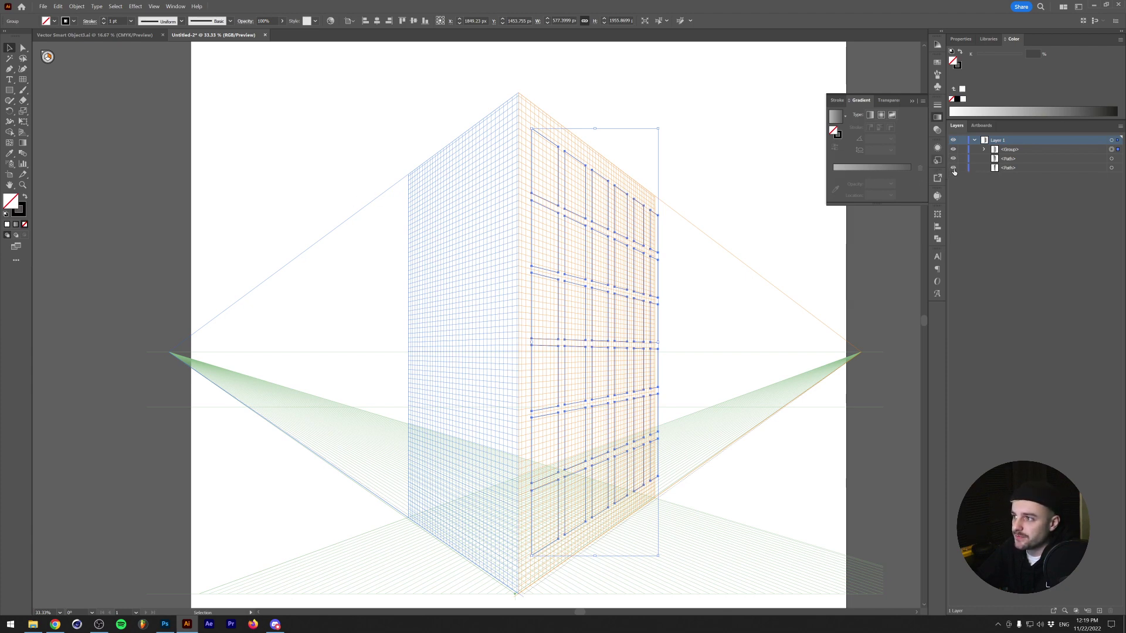
Fill the window panes with a grey gradient angled at -120°
left_click(25, 200)
left_click(16, 224)
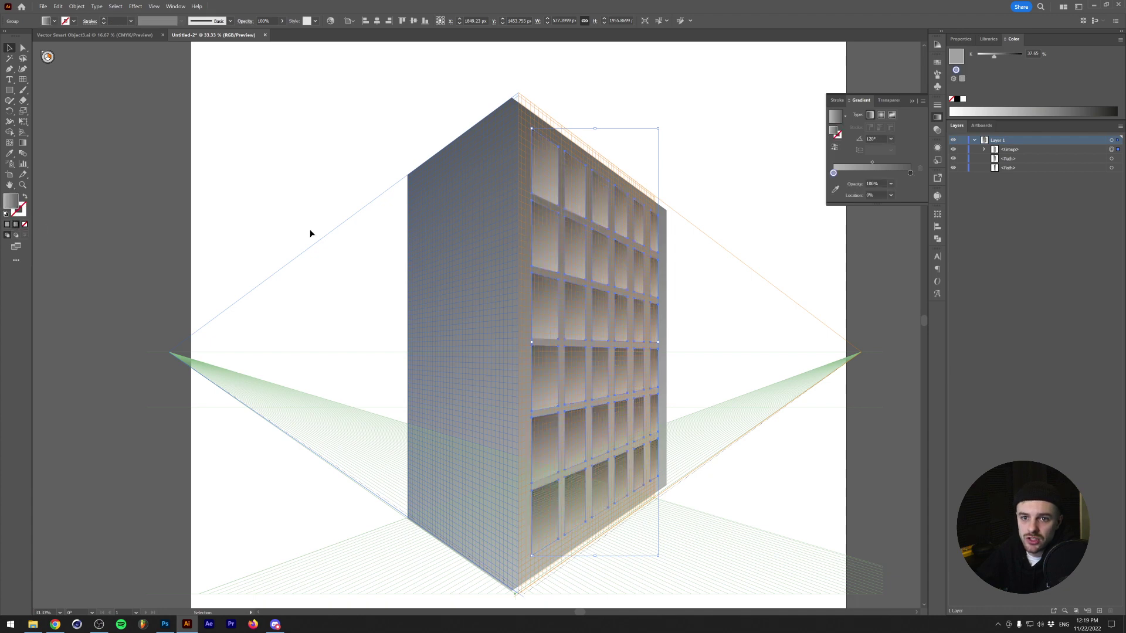
left_click(891, 139)
type("-120")
key("Return")
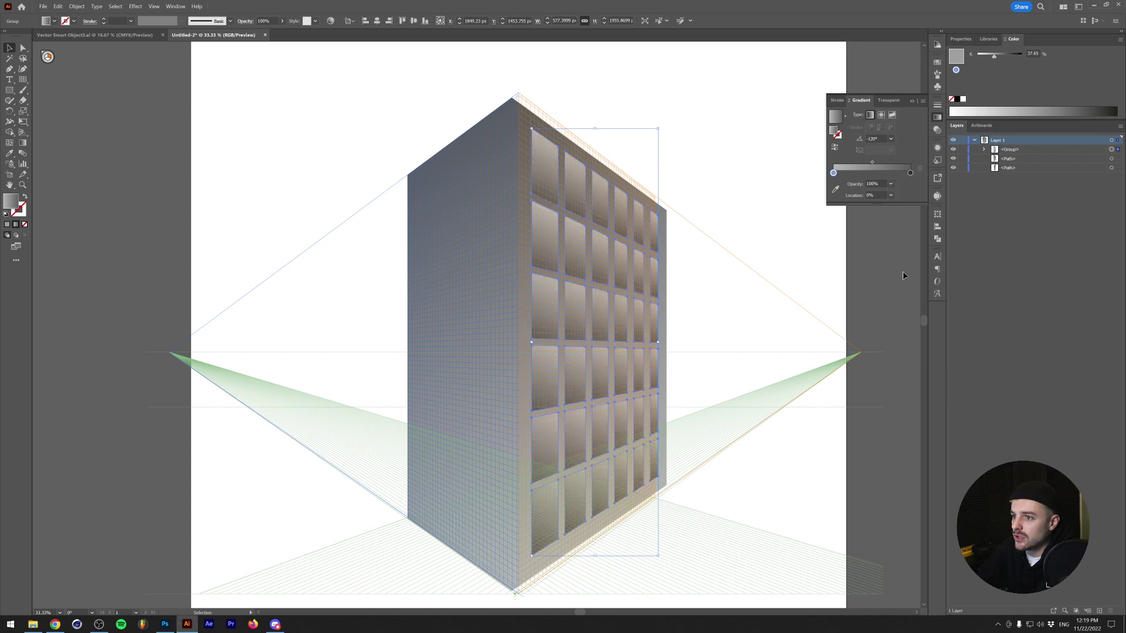
left_click(110, 122)
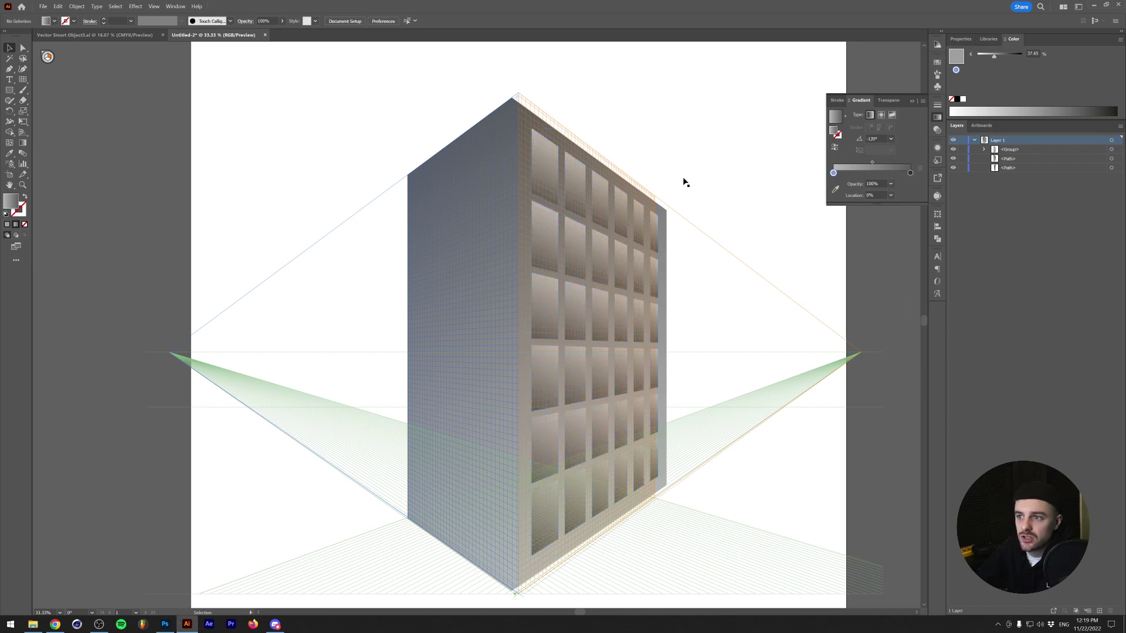
left_click(23, 132)
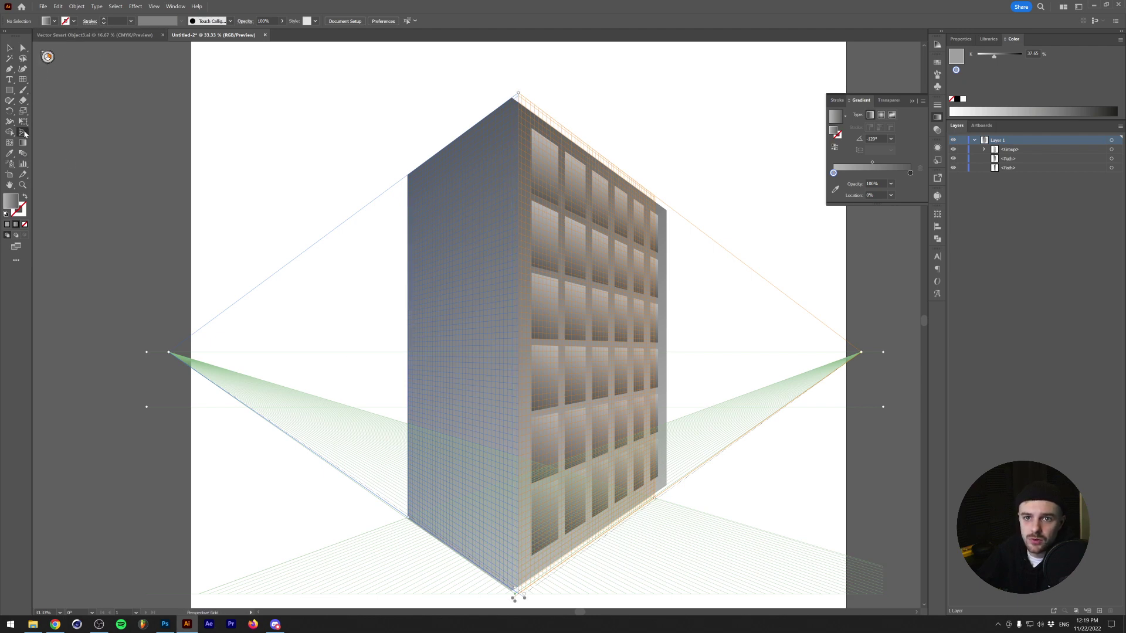
Hide the perspective grid and zoom out to see the whole artboard
left_click(48, 58)
key("ctrl+shift+i")
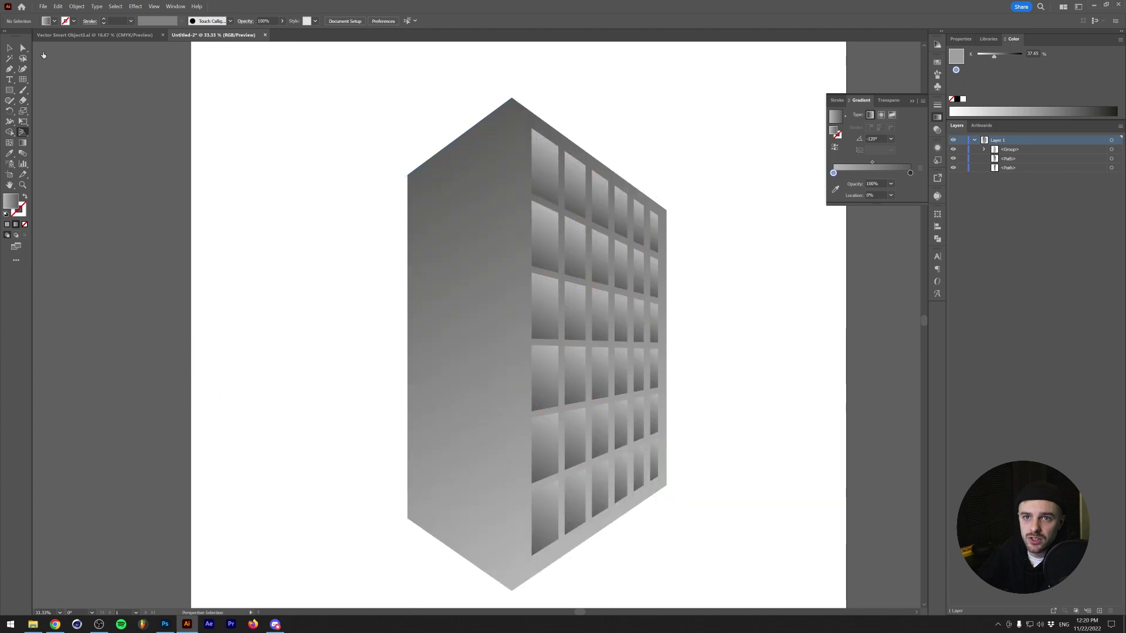
key("v")
key("ctrl+minus")
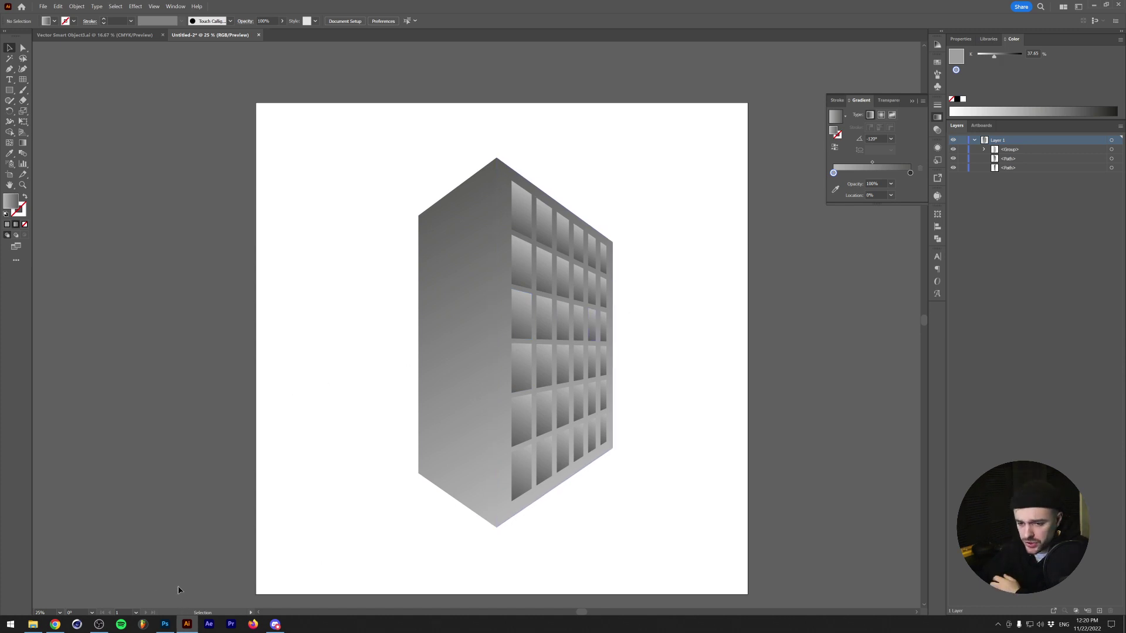
Set the left face's gradient angle to -120°, then return to the Photoshop poster
left_click(457, 452)
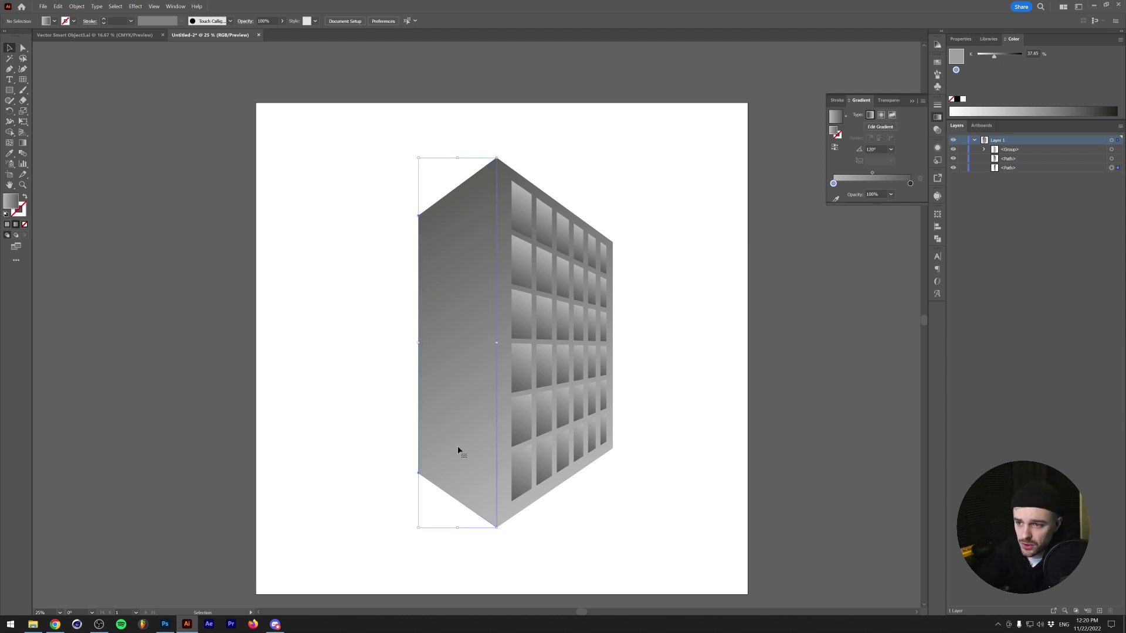
left_click(890, 151)
left_click(900, 286)
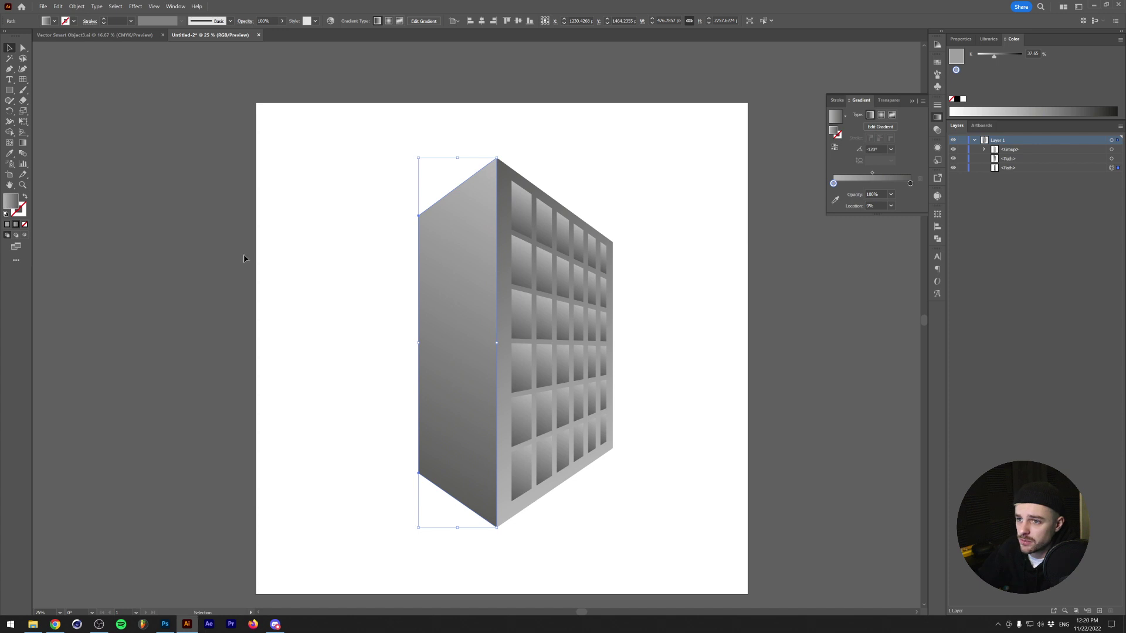
left_click(244, 258)
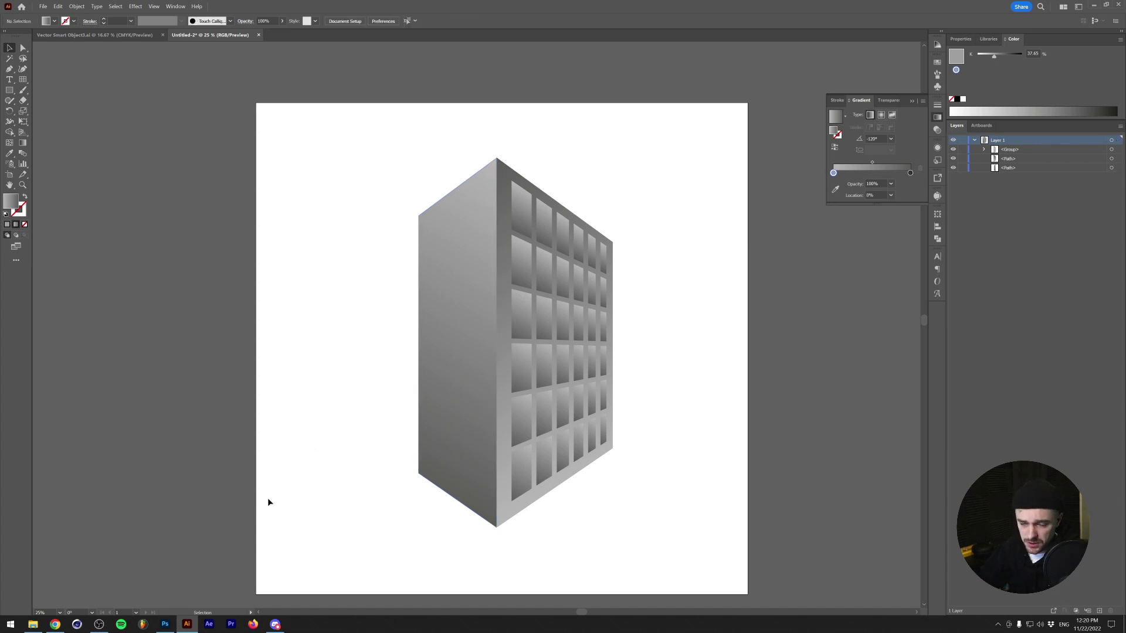
left_click(169, 627)
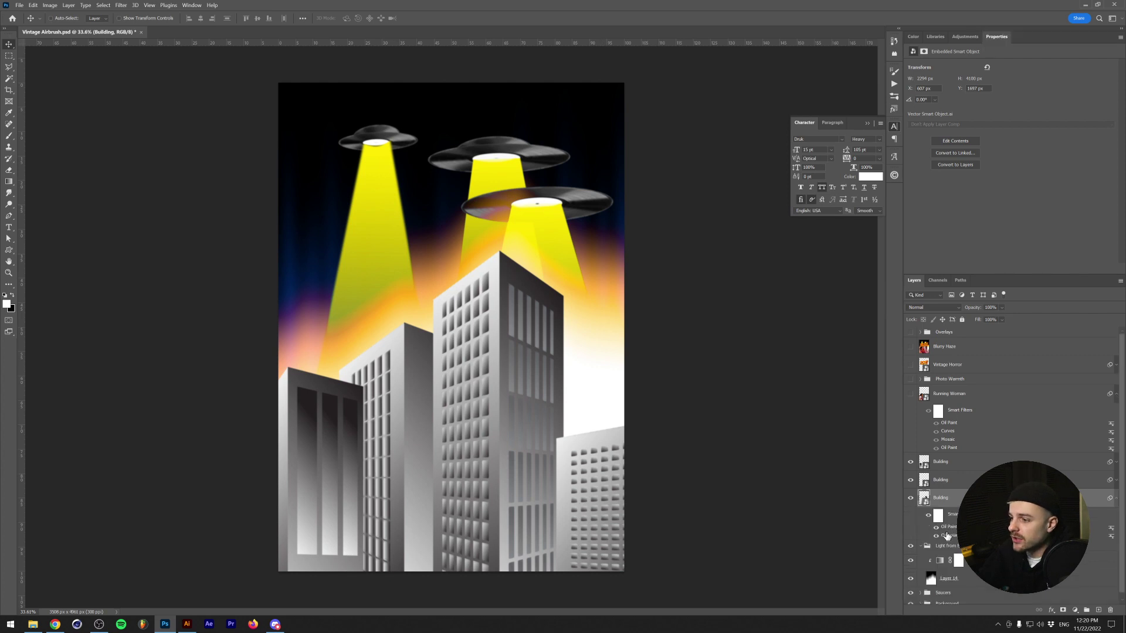
Inspect the skyscrapers up close, browse Filter > Stylize, and collapse the third Building layer's smart filters
scroll(486, 431, "up", 5)
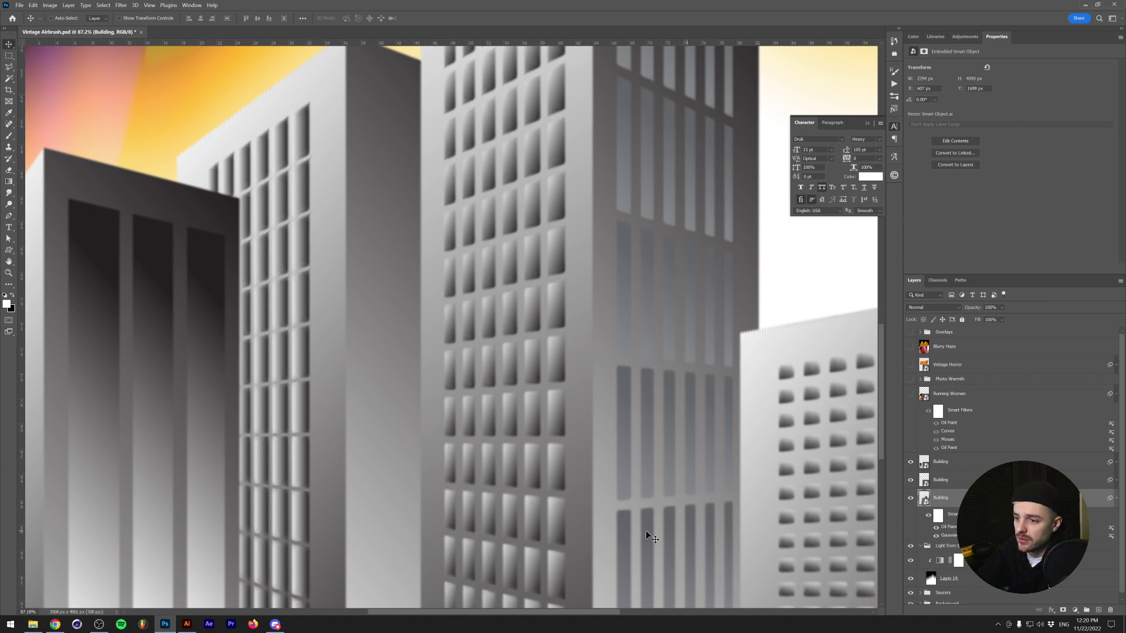
scroll(645, 530, "down", 3)
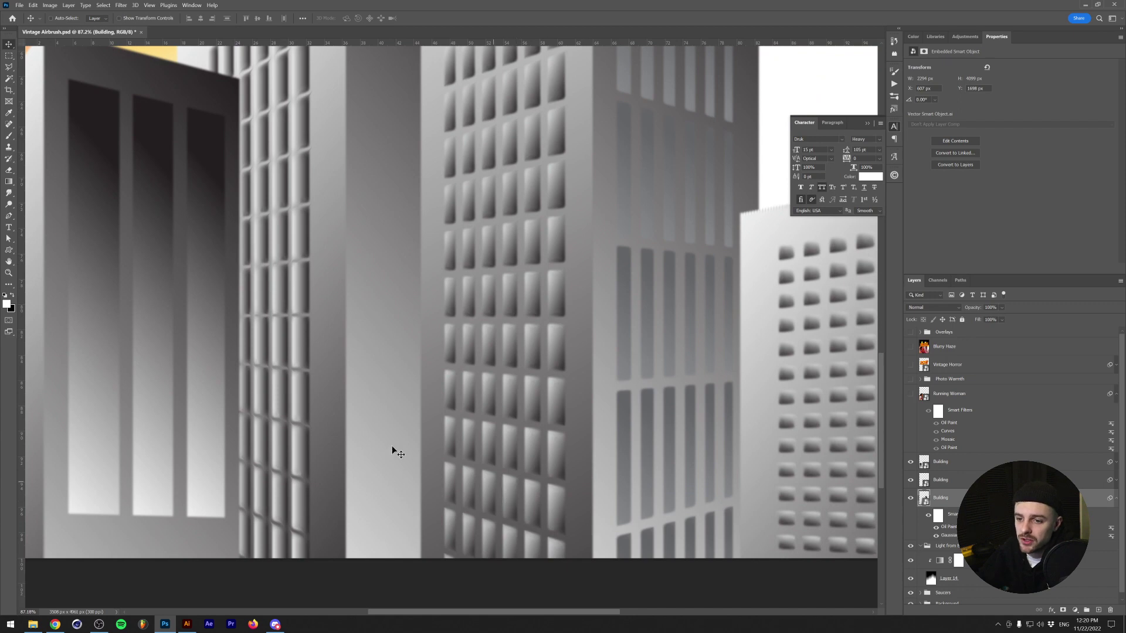
left_click(122, 6)
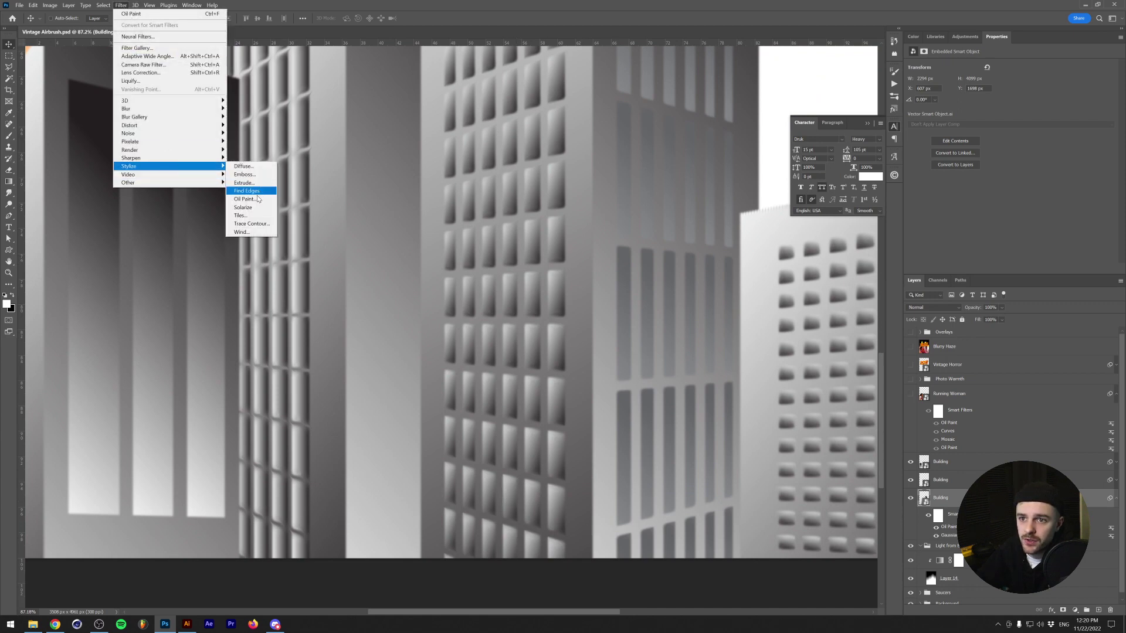
left_click(309, 363)
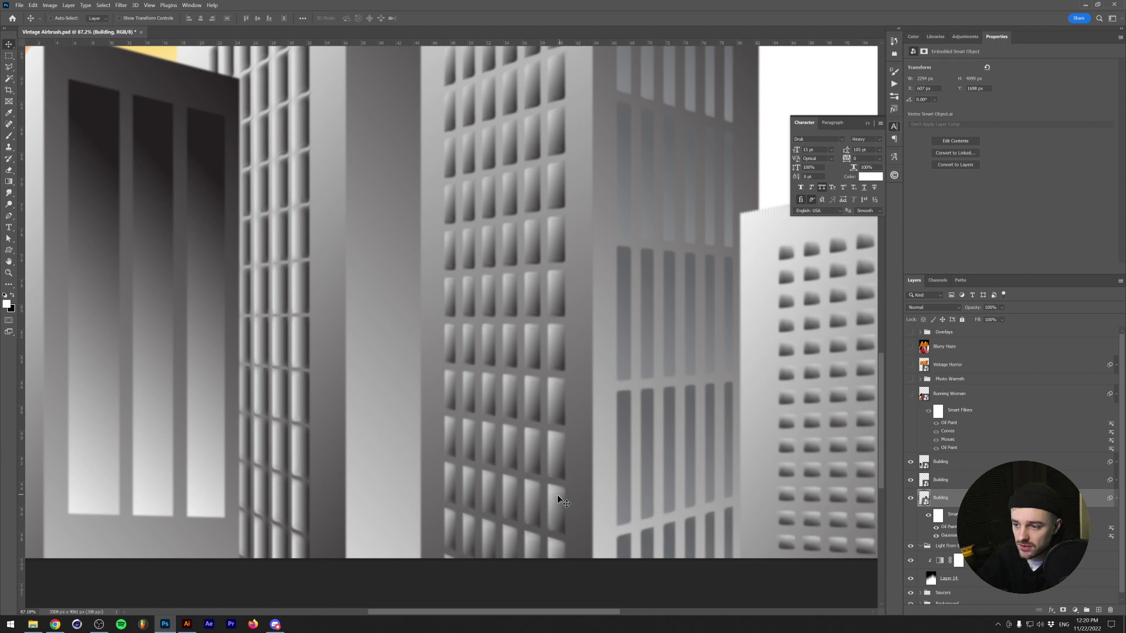
scroll(557, 495, "up", 1)
scroll(561, 493, "down", 4)
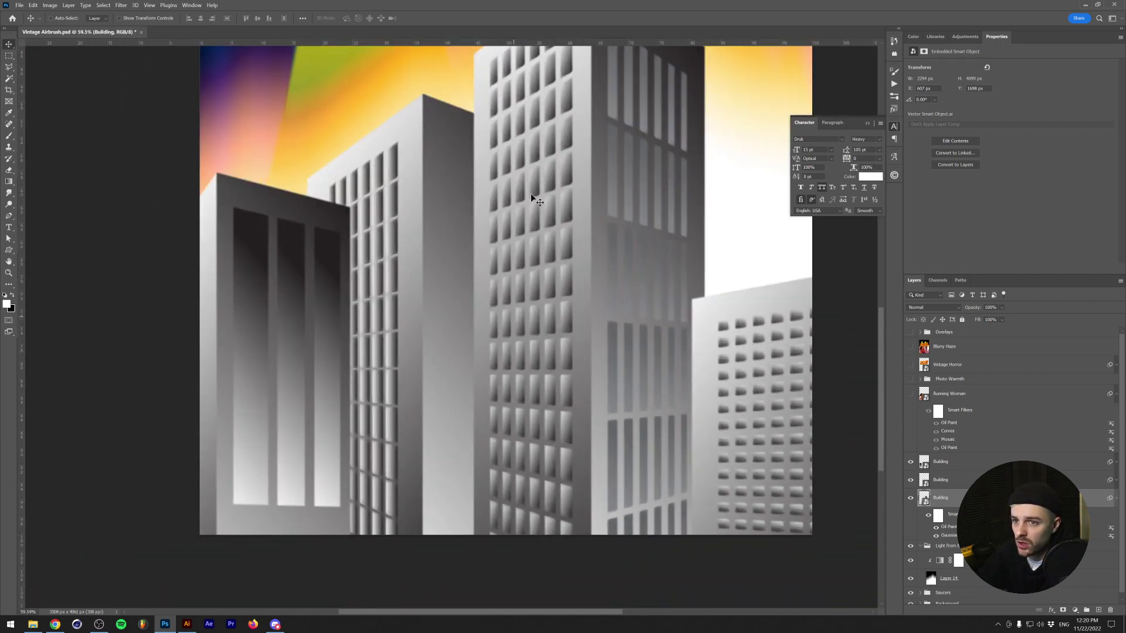
scroll(496, 459, "up", 3)
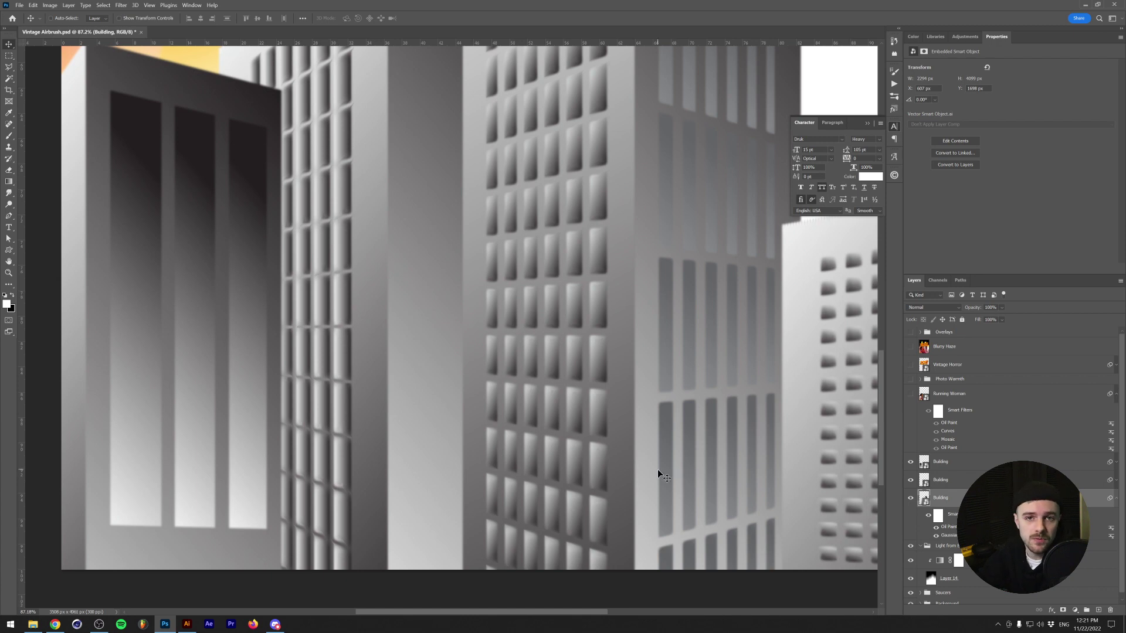
scroll(715, 461, "down", 4)
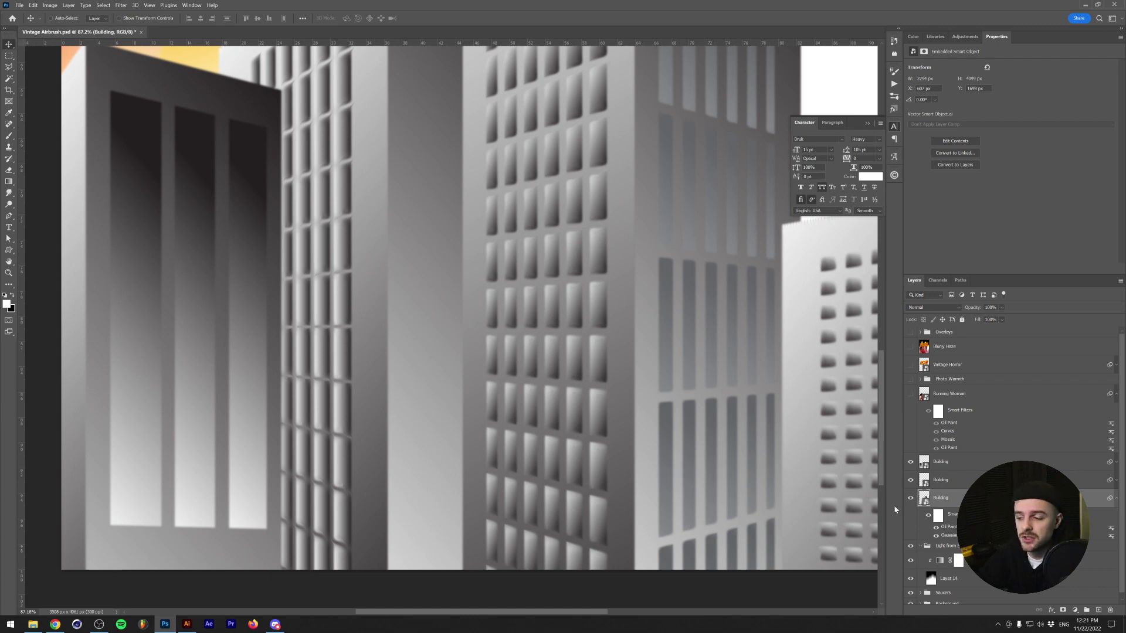
left_click(1114, 501)
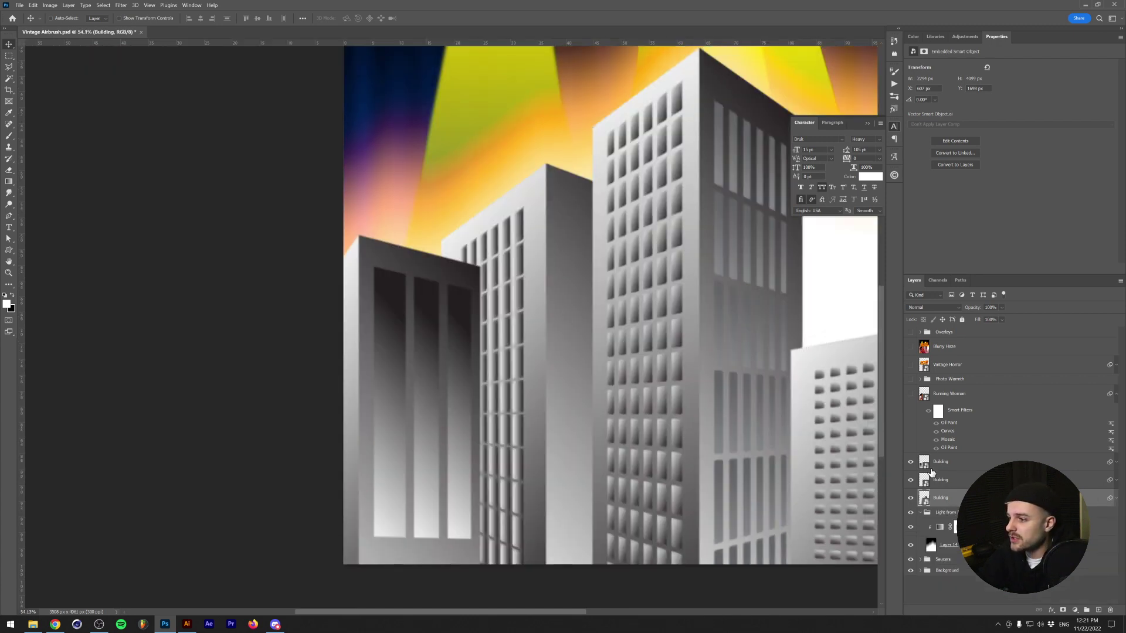
Show the Running Woman layer and nudge her position on the canvas
left_click(911, 393)
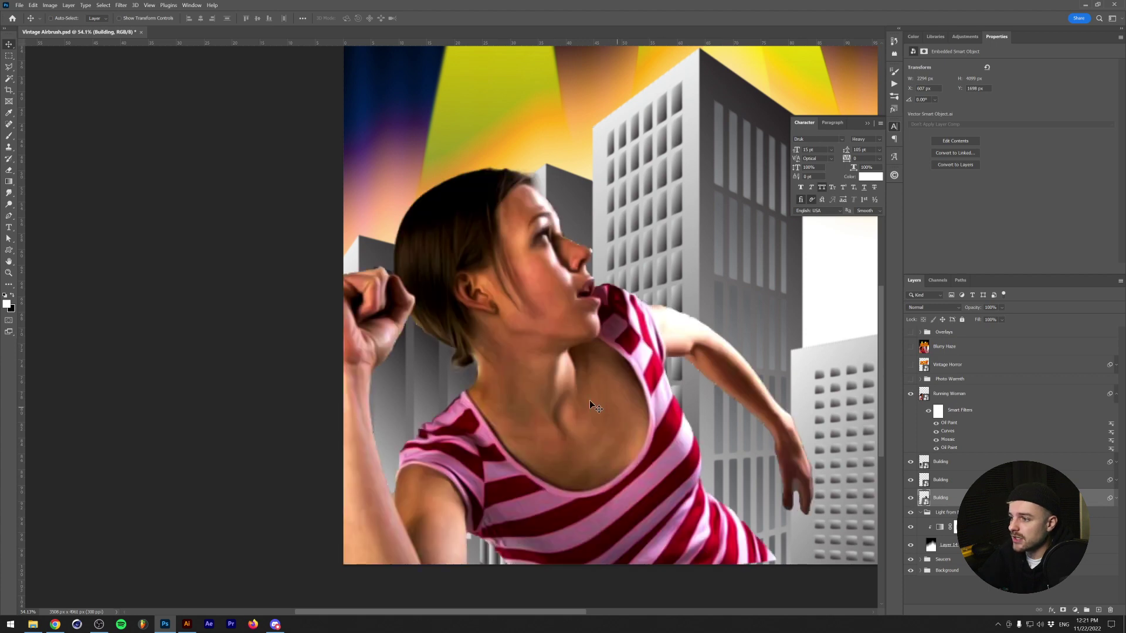
scroll(575, 406, "down", 4)
scroll(574, 406, "up", 1)
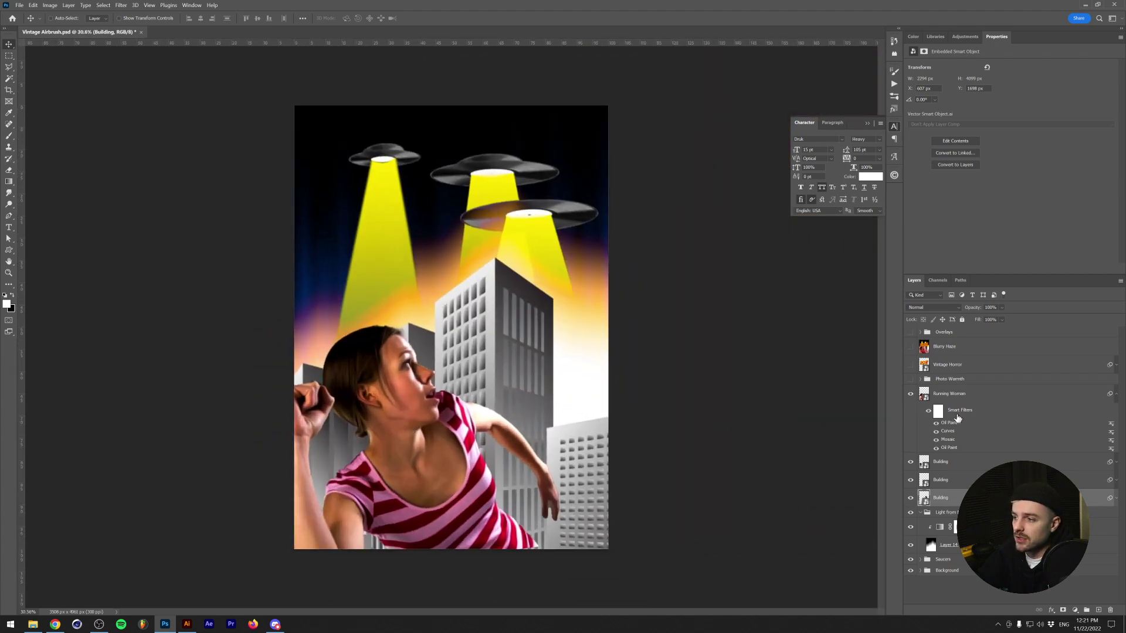
left_click_drag(911, 379, 911, 321)
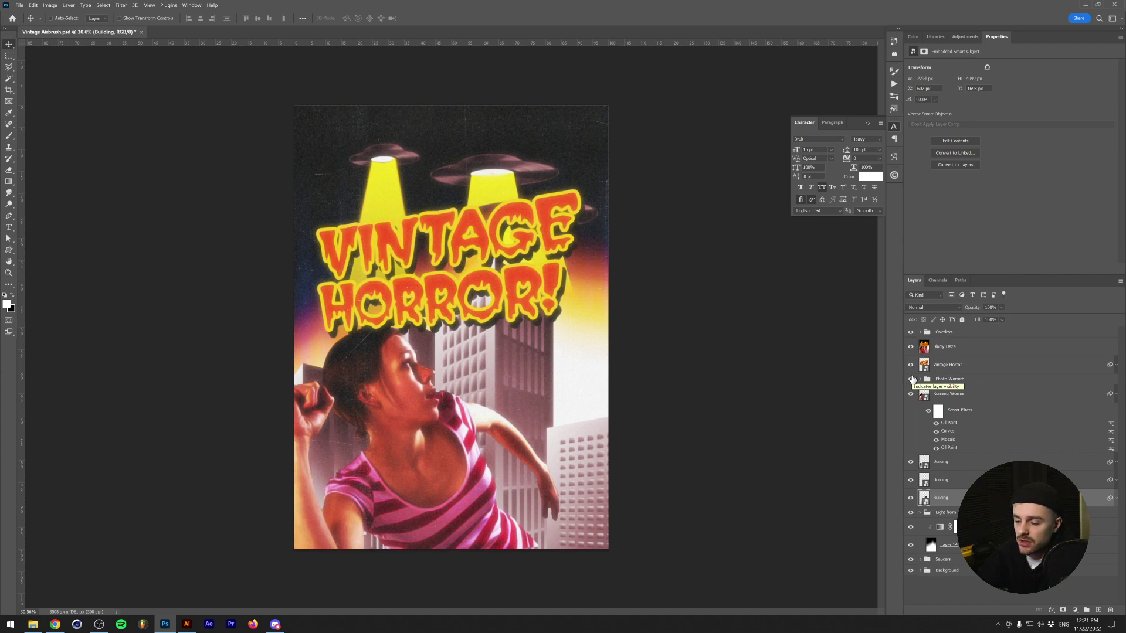
left_click_drag(912, 380, 911, 332)
scroll(481, 463, "up", 3)
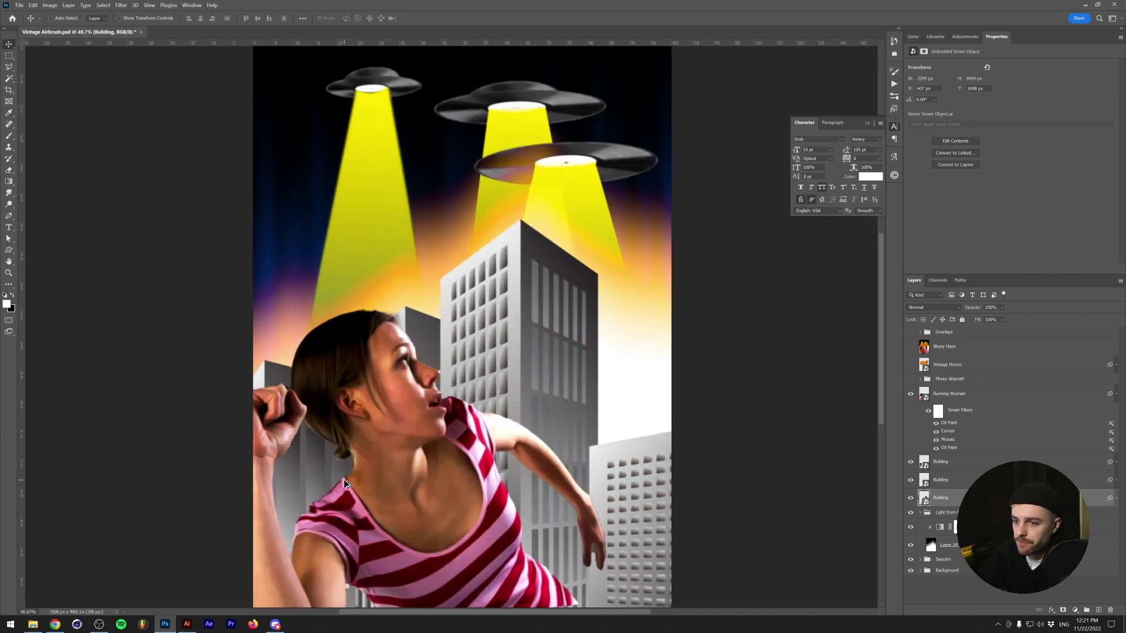
left_click(928, 411)
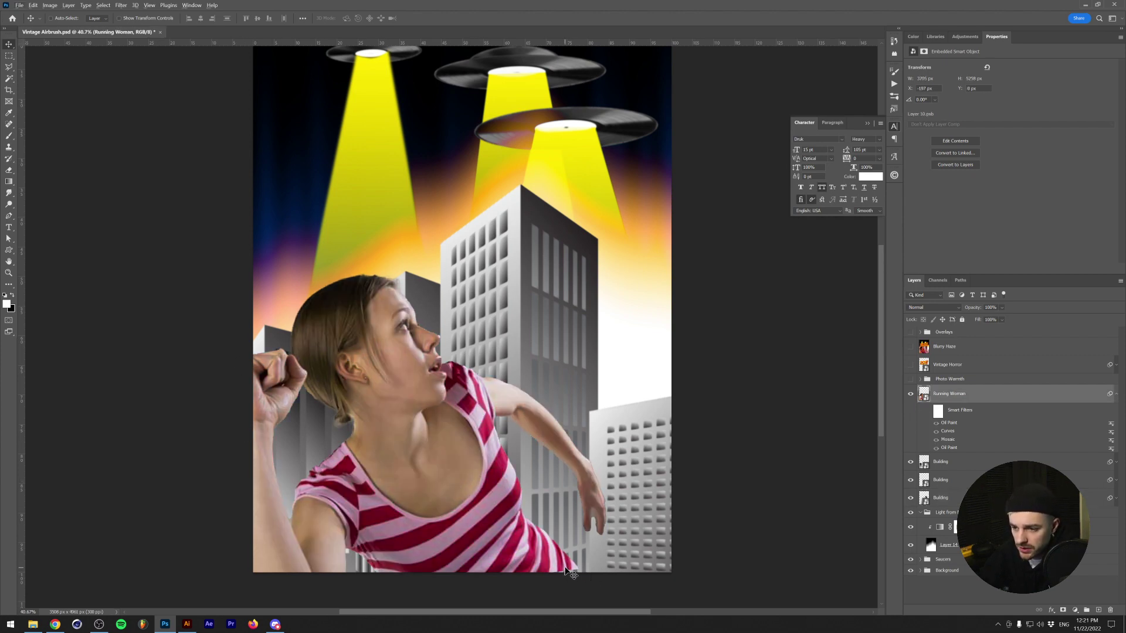
left_click_drag(536, 556, 529, 557)
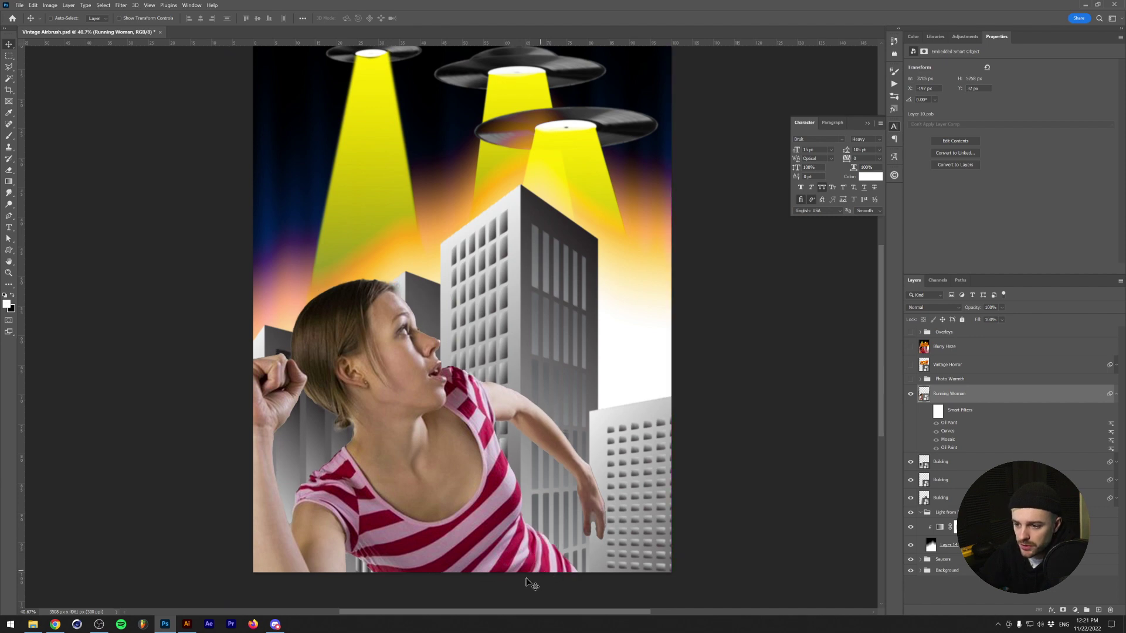
Hide the Oil Paint, Curves, Mosaic and lower Oil Paint smart filters on the woman
left_click(928, 411)
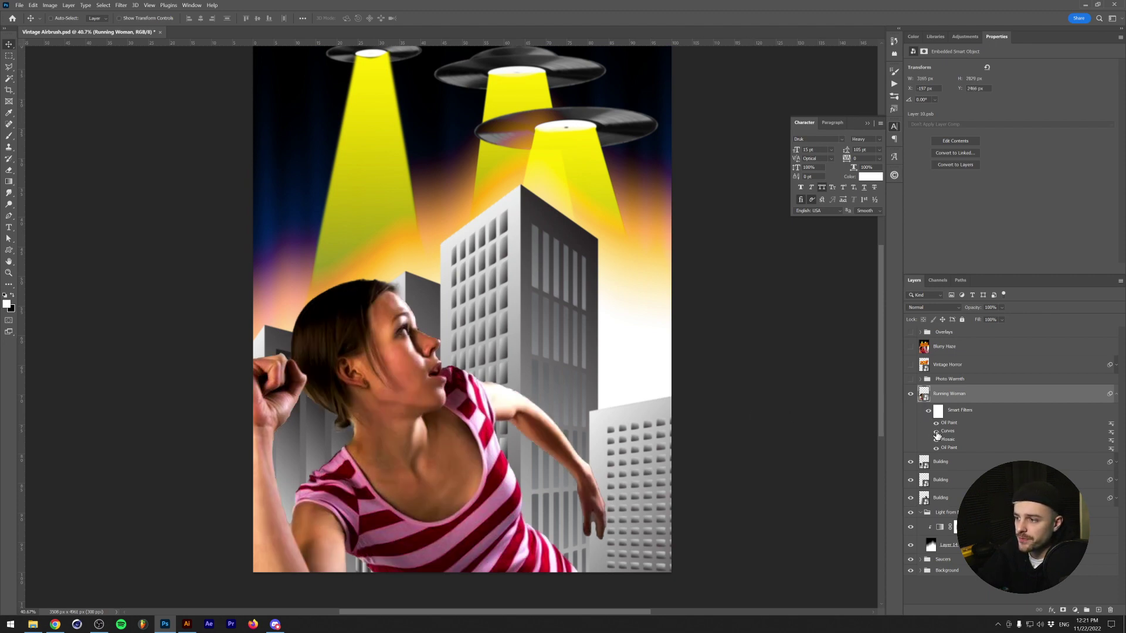
left_click_drag(936, 424, 936, 440)
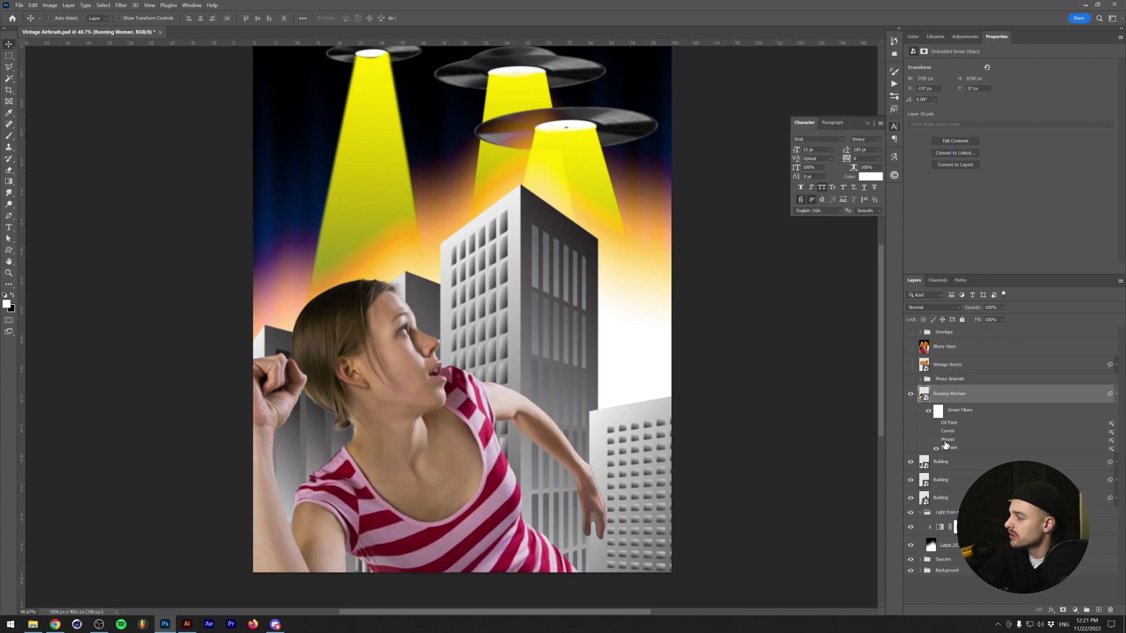
scroll(346, 532, "up", 5)
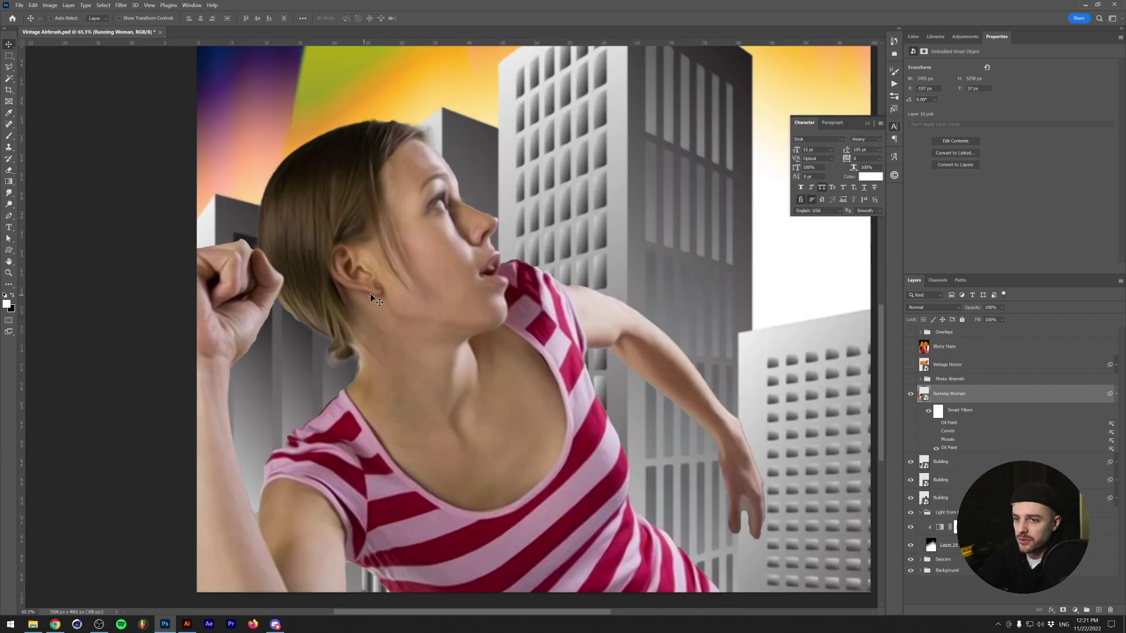
scroll(352, 273, "up", 15)
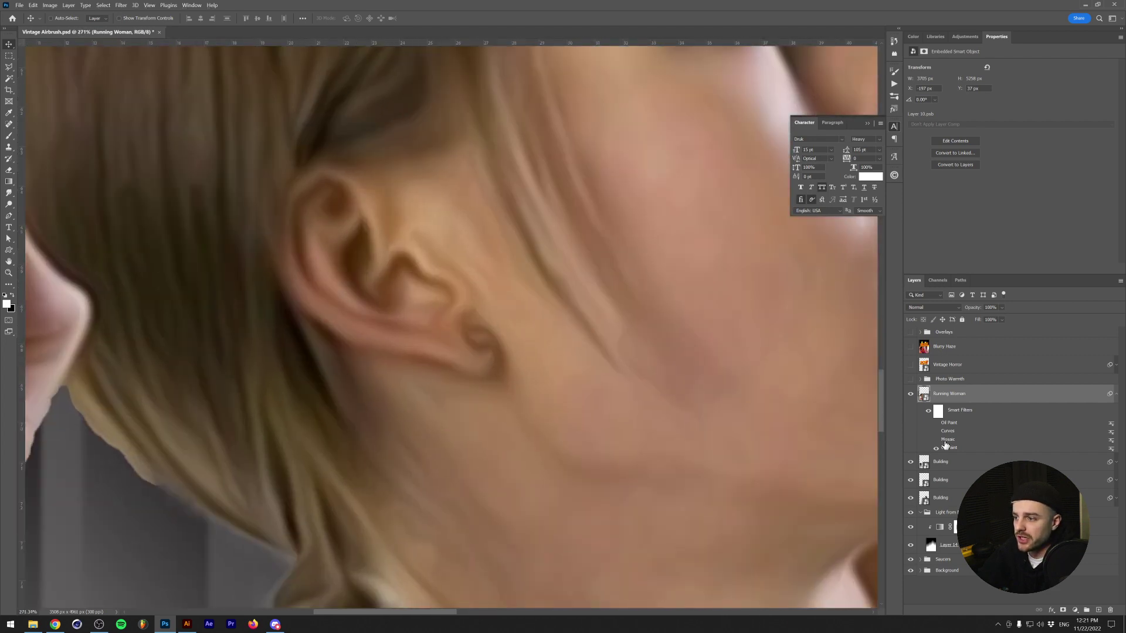
left_click(937, 448)
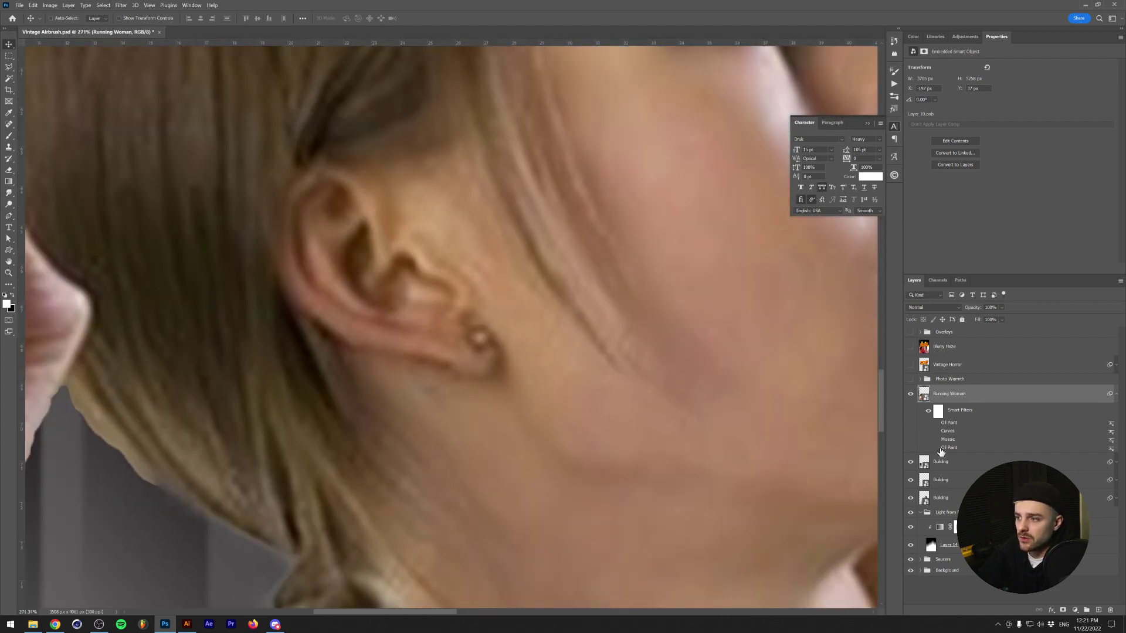
scroll(616, 454, "down", 15)
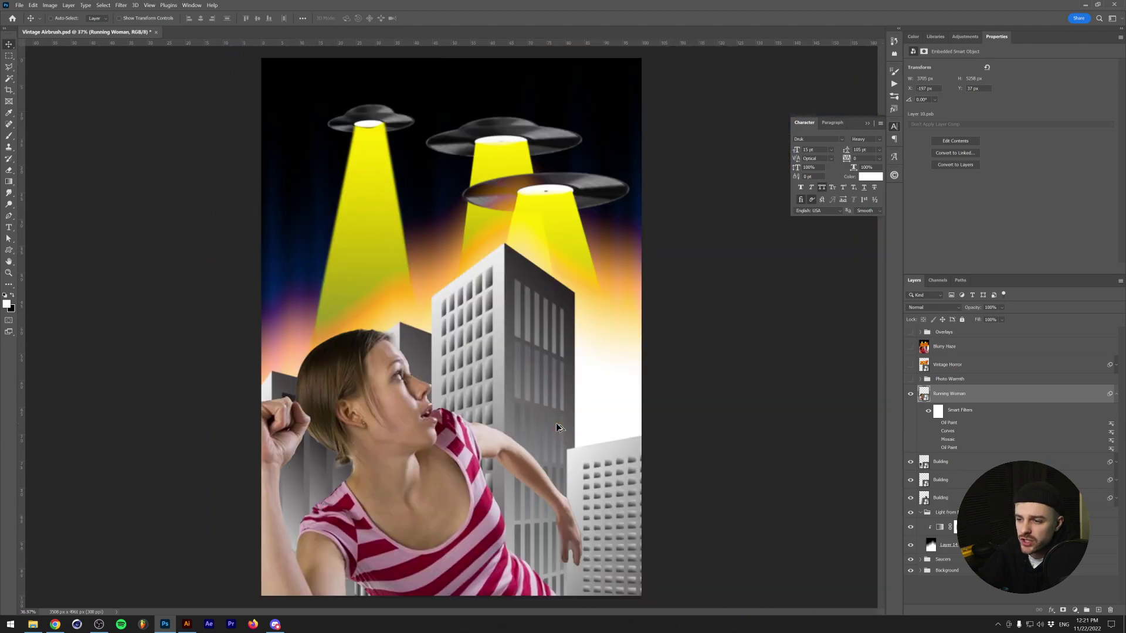
scroll(321, 454, "up", 8)
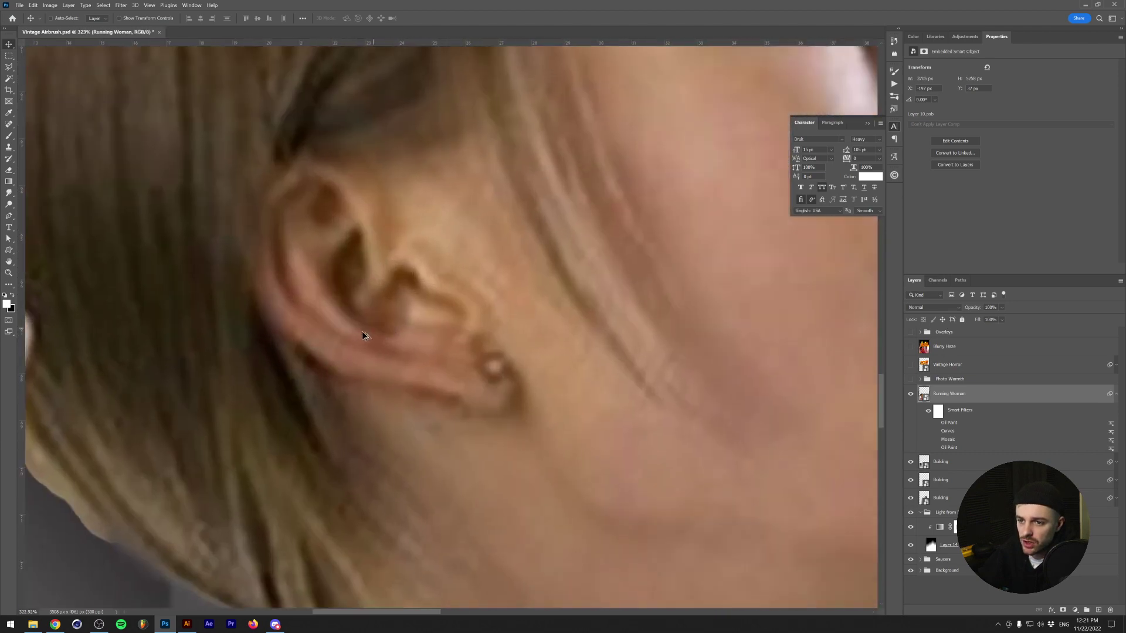
scroll(340, 346, "down", 3)
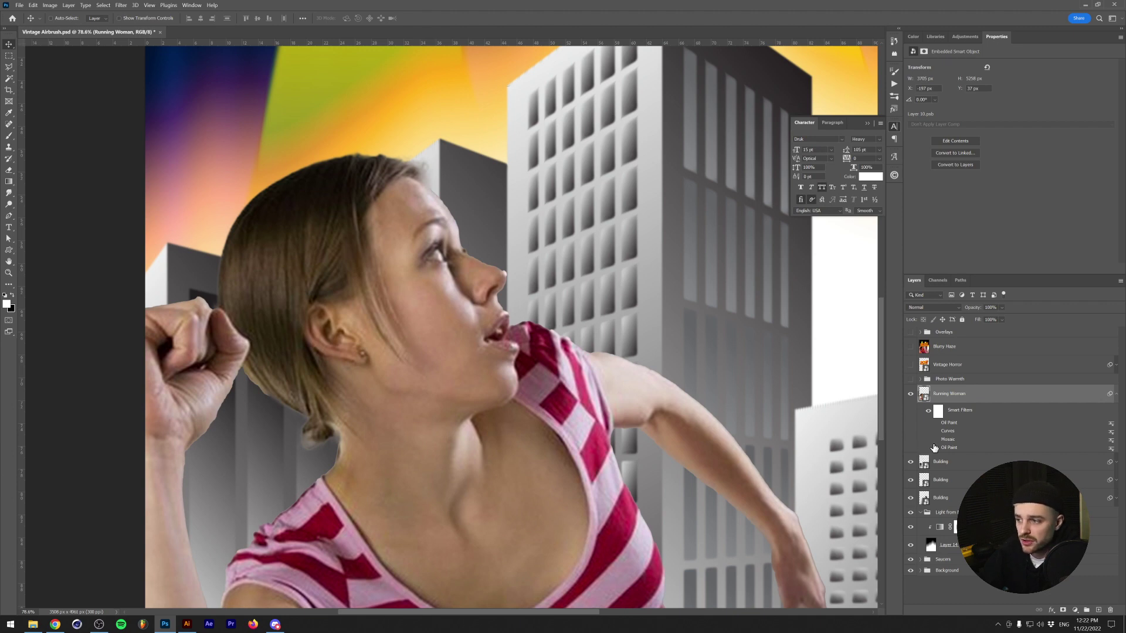
Set the lower Oil Paint filter to Stylization 8, Cleanliness 10, Scale 10
double_click(948, 448)
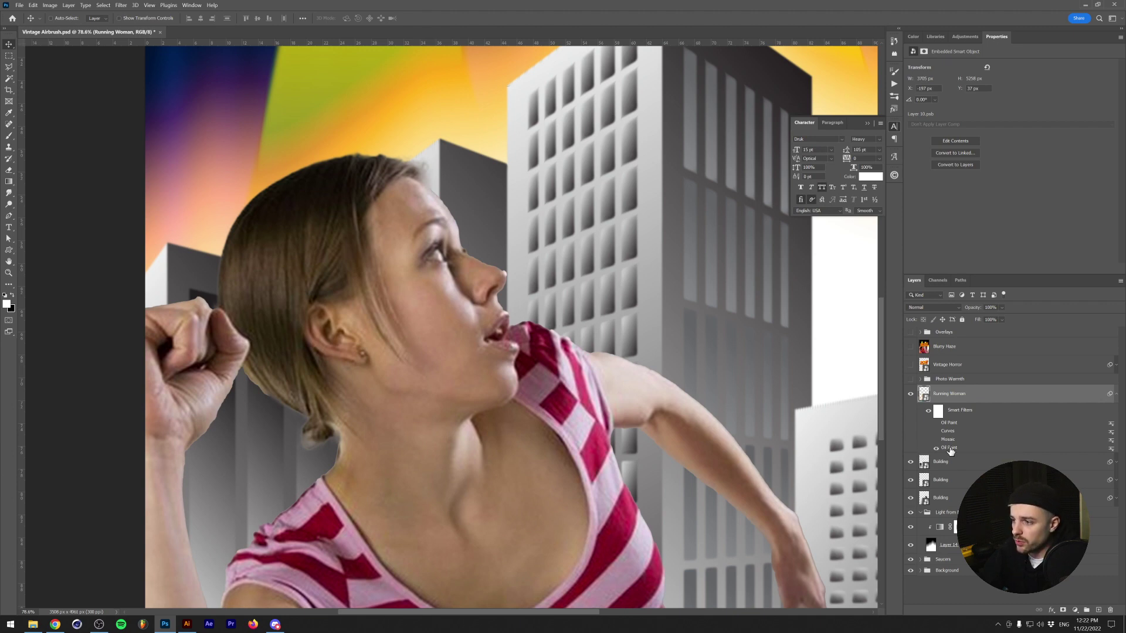
left_click(599, 239)
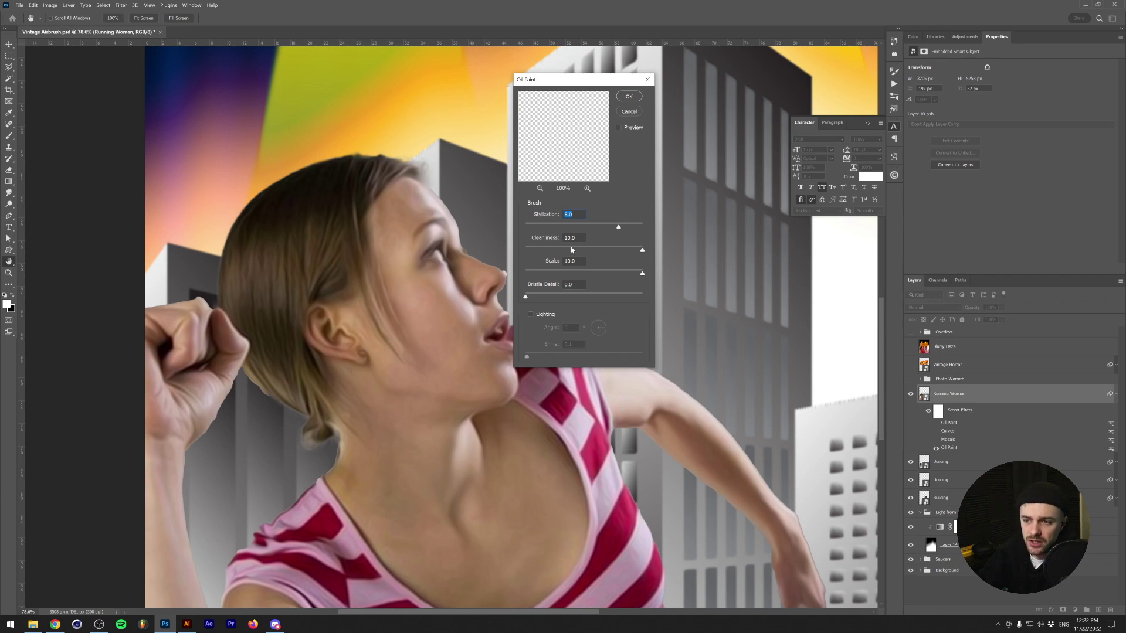
left_click(531, 314)
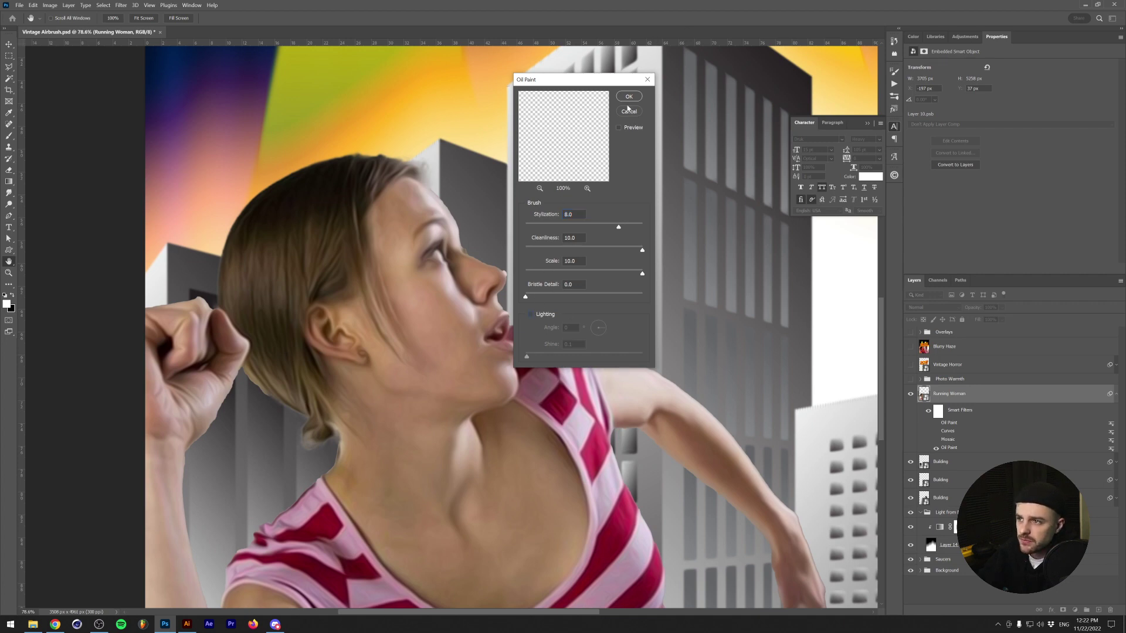
left_click(628, 97)
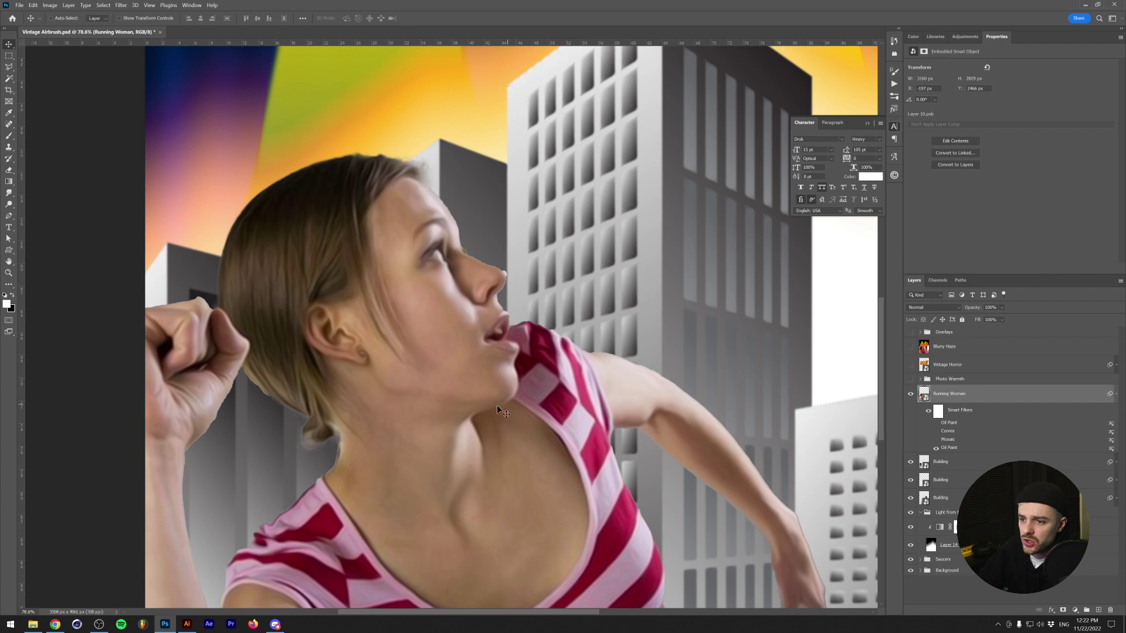
Compare the Oil Paint result, then turn the Mosaic and lower Oil Paint filters on
scroll(497, 410, "up", 3)
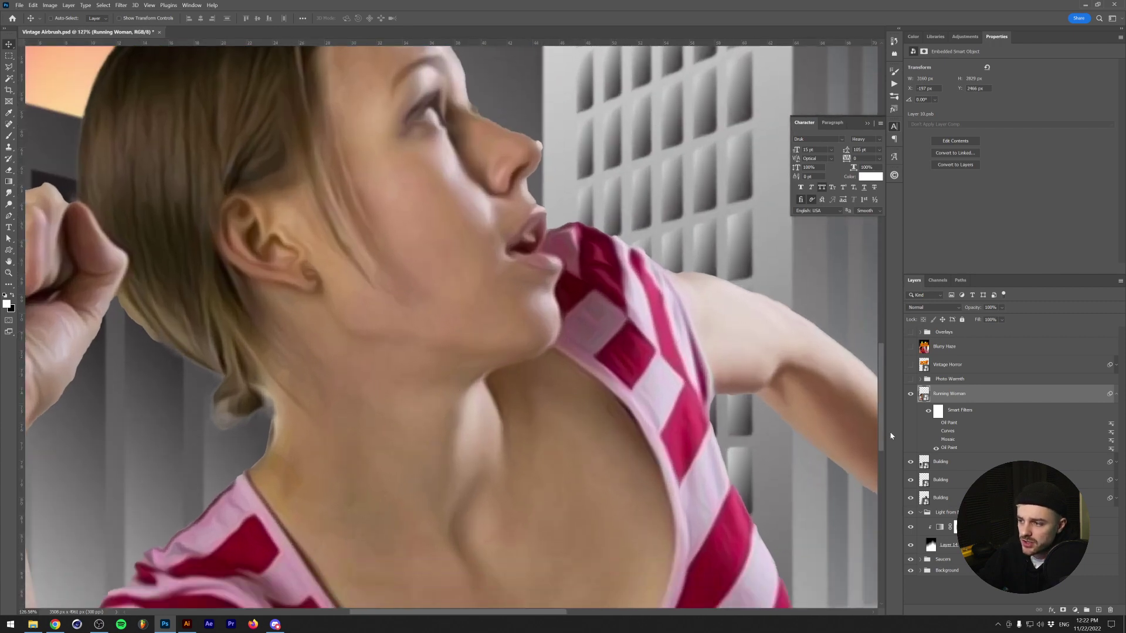
left_click(936, 448)
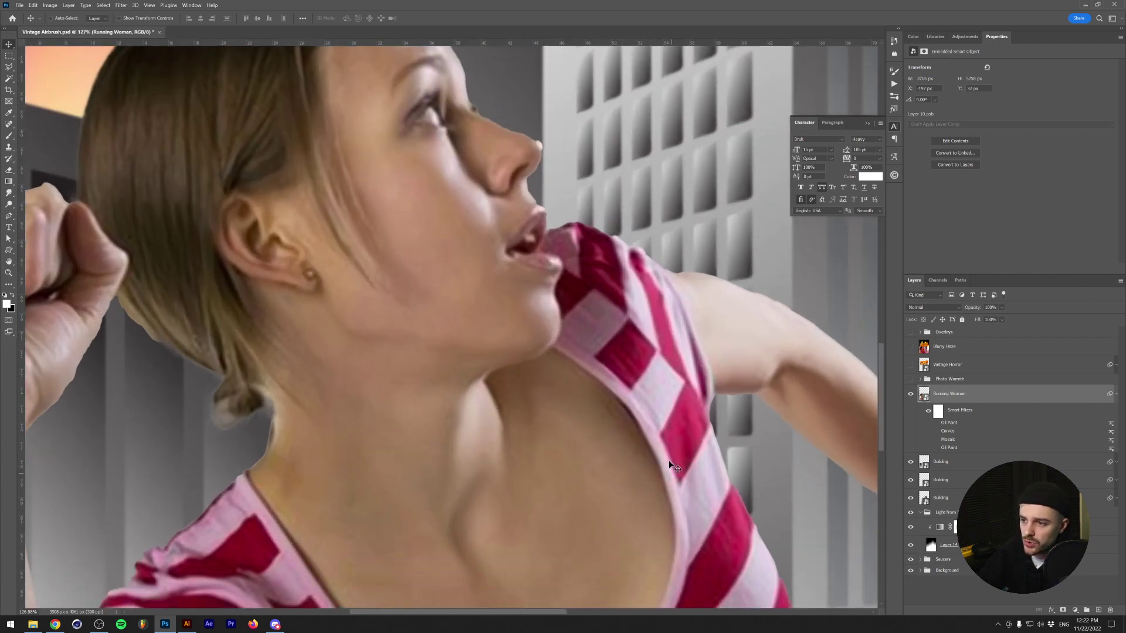
left_click(936, 448)
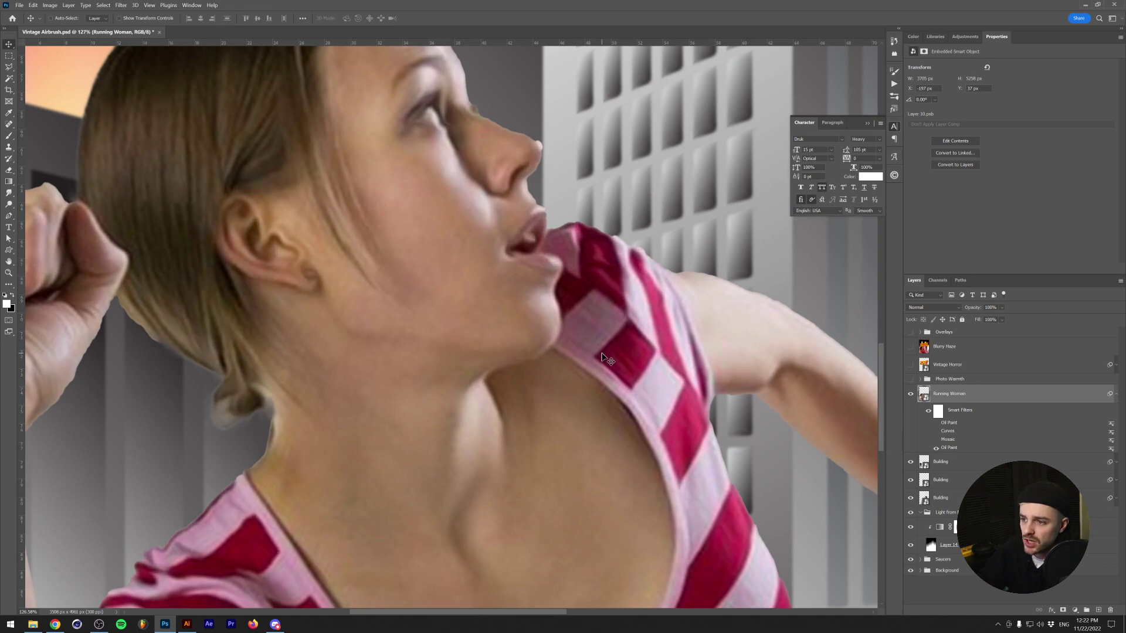
scroll(542, 361, "down", 4)
scroll(445, 350, "up", 1)
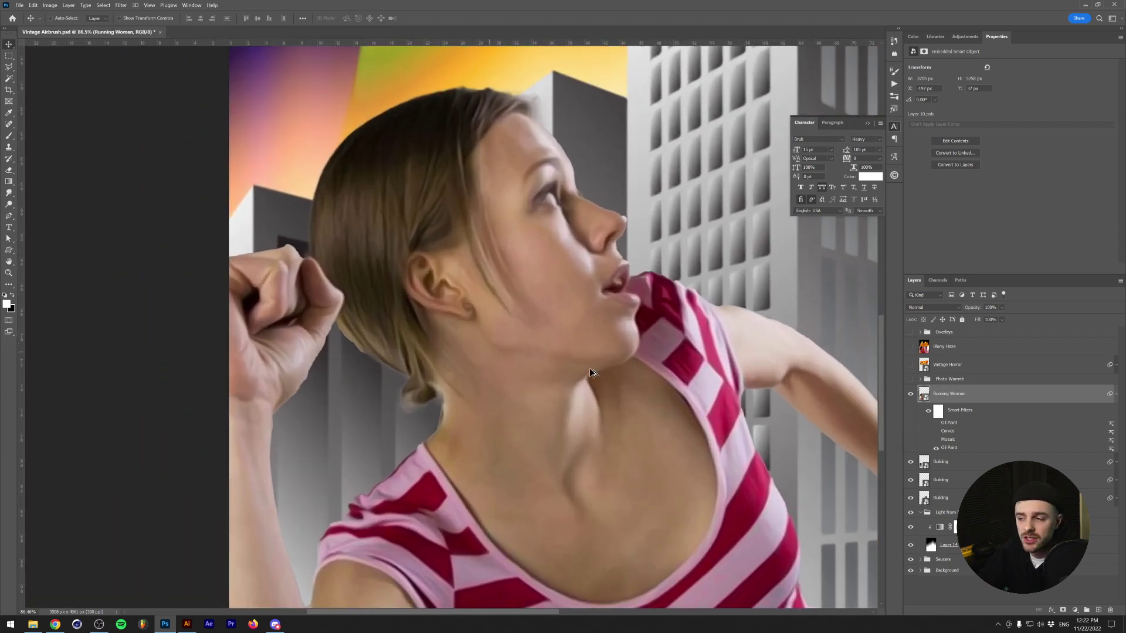
left_click_drag(936, 448, 936, 439)
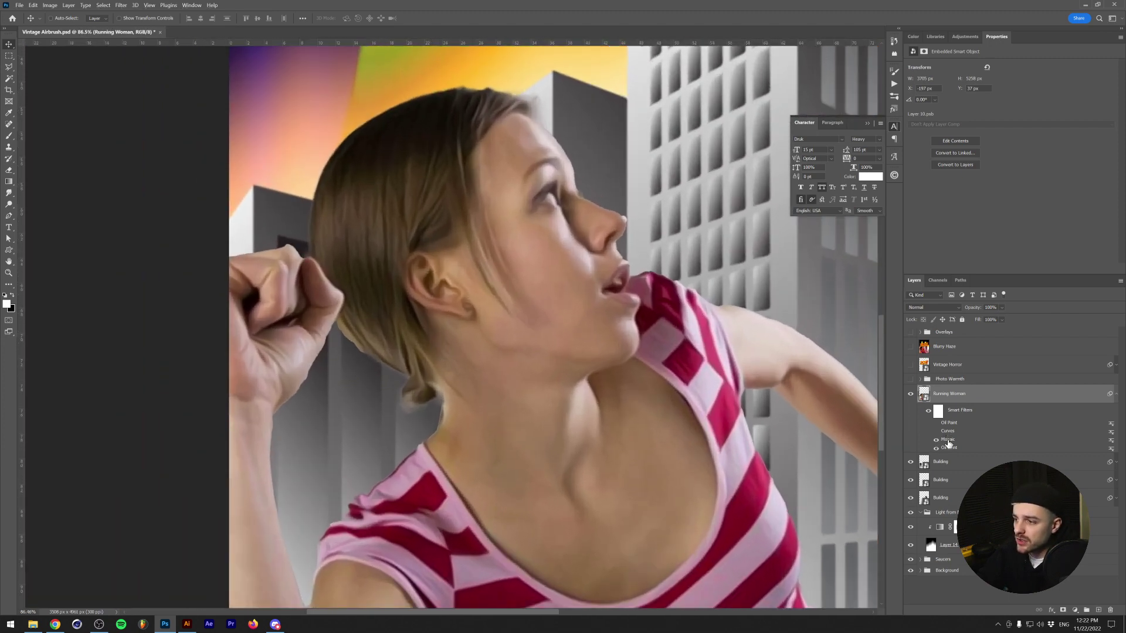
scroll(512, 323, "down", 1)
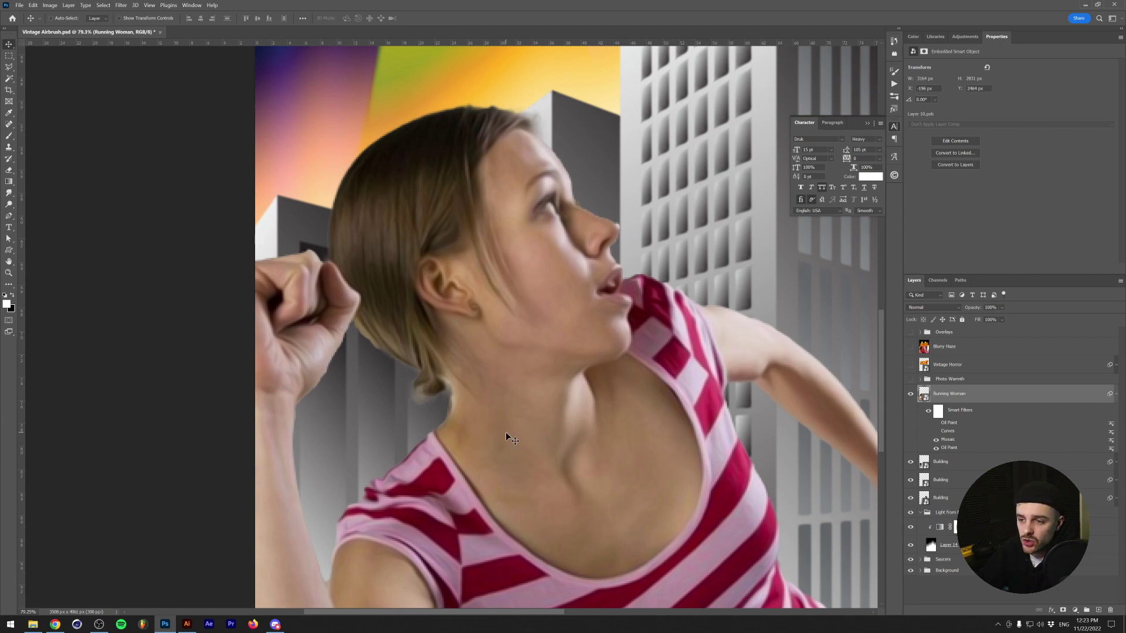
scroll(498, 430, "down", 2)
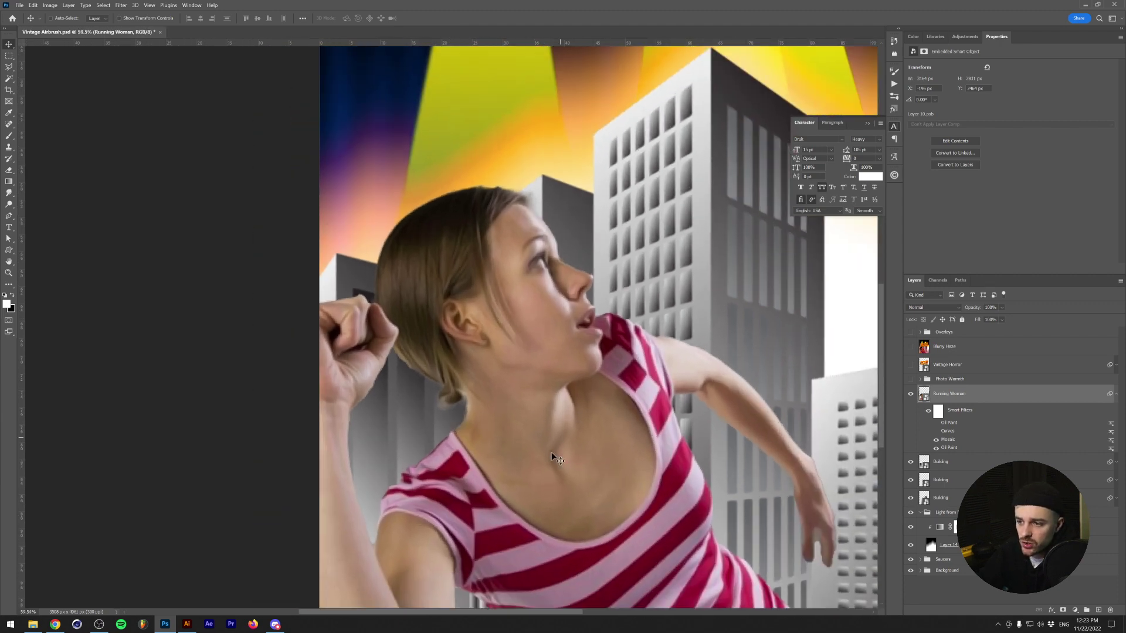
scroll(552, 455, "up", 1)
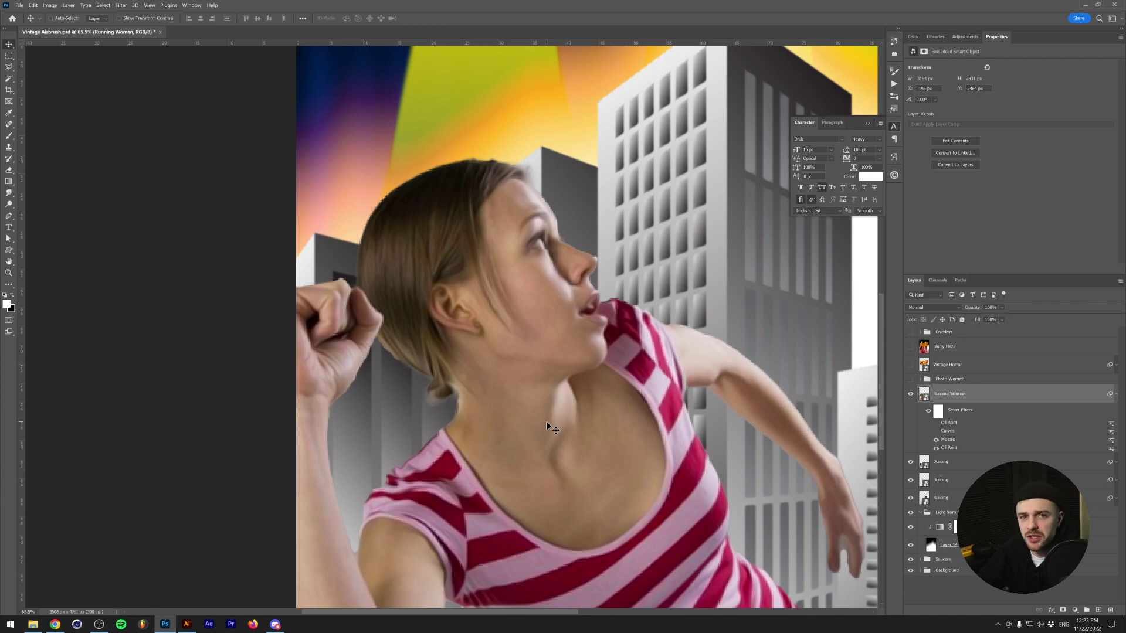
Turn Curves back on and raise its black point for deeper, higher-contrast tones
left_click(936, 432)
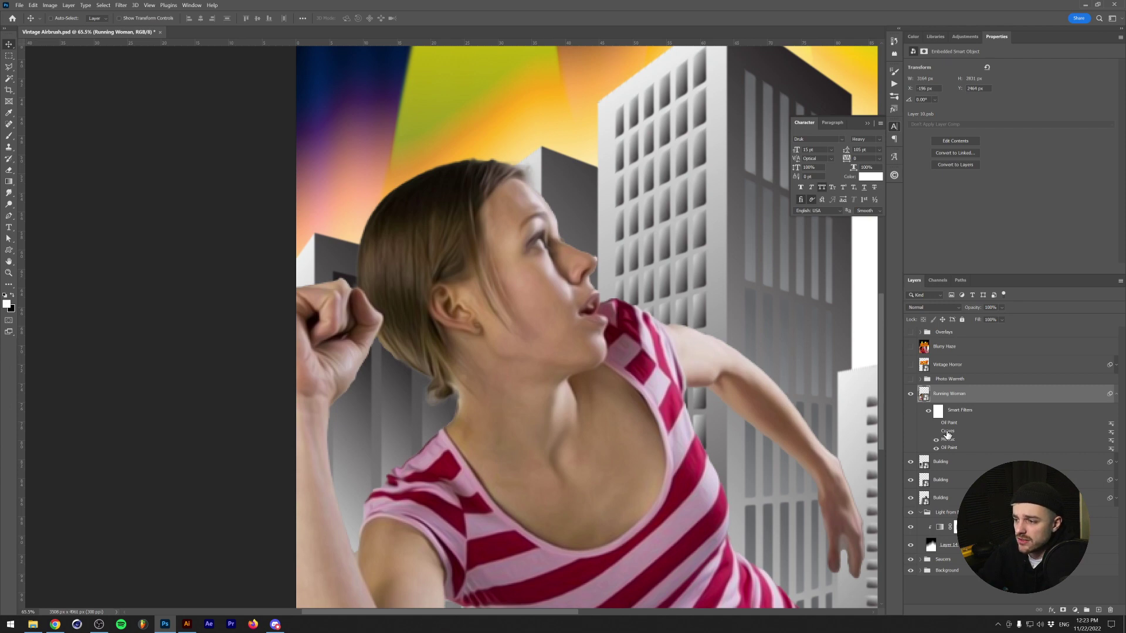
double_click(948, 432)
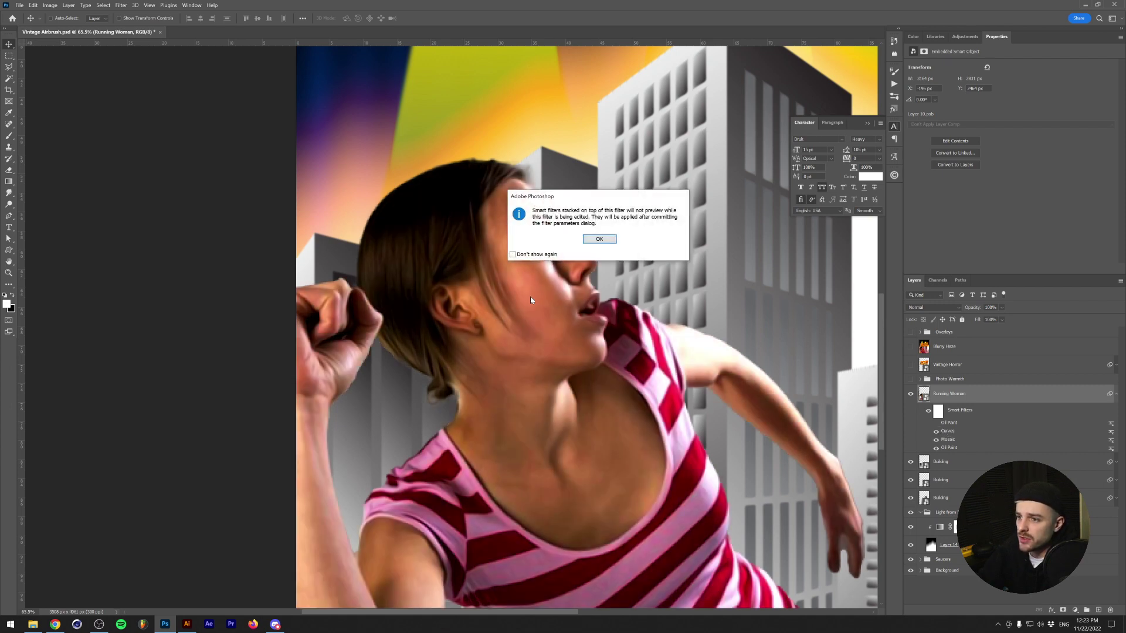
left_click(612, 241)
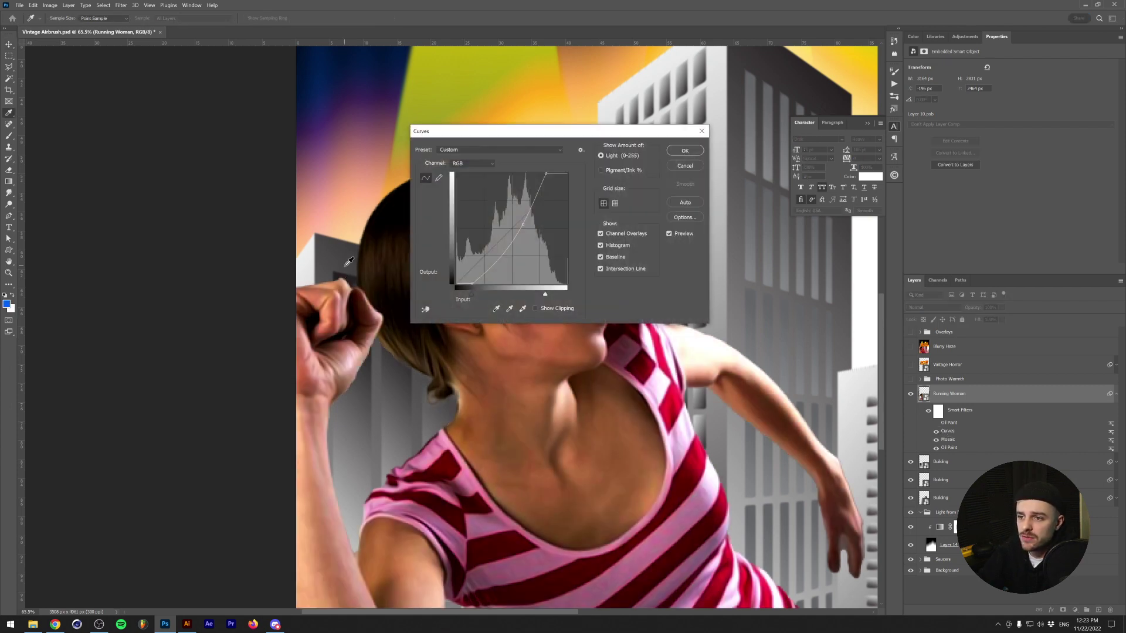
left_click_drag(517, 129, 206, 386)
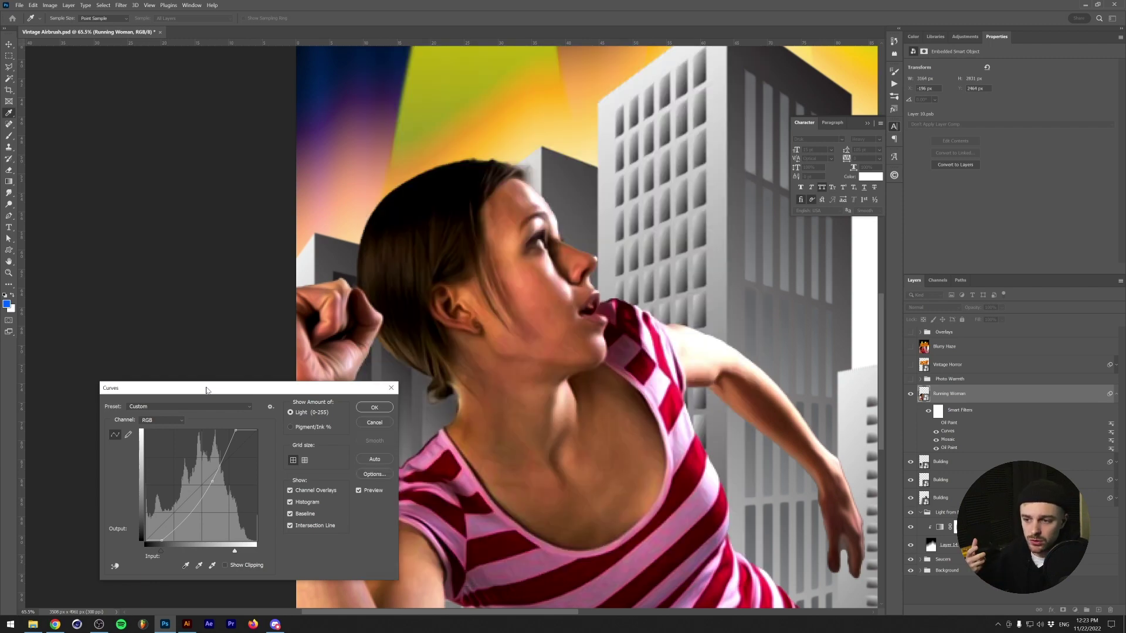
left_click_drag(205, 388, 172, 261)
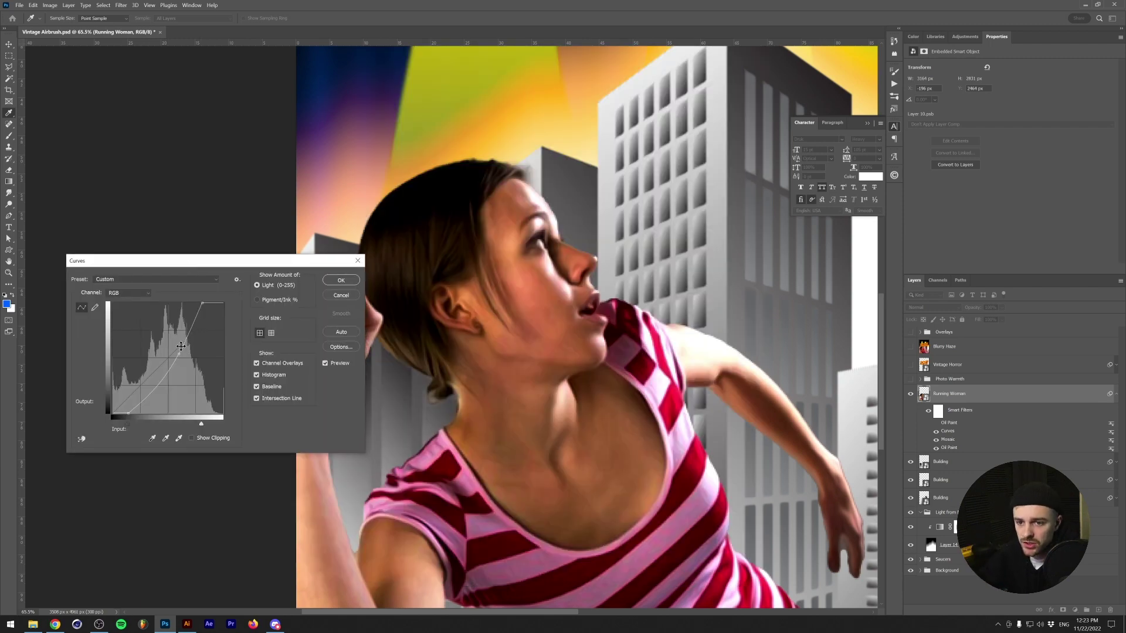
left_click(130, 425)
left_click(342, 282)
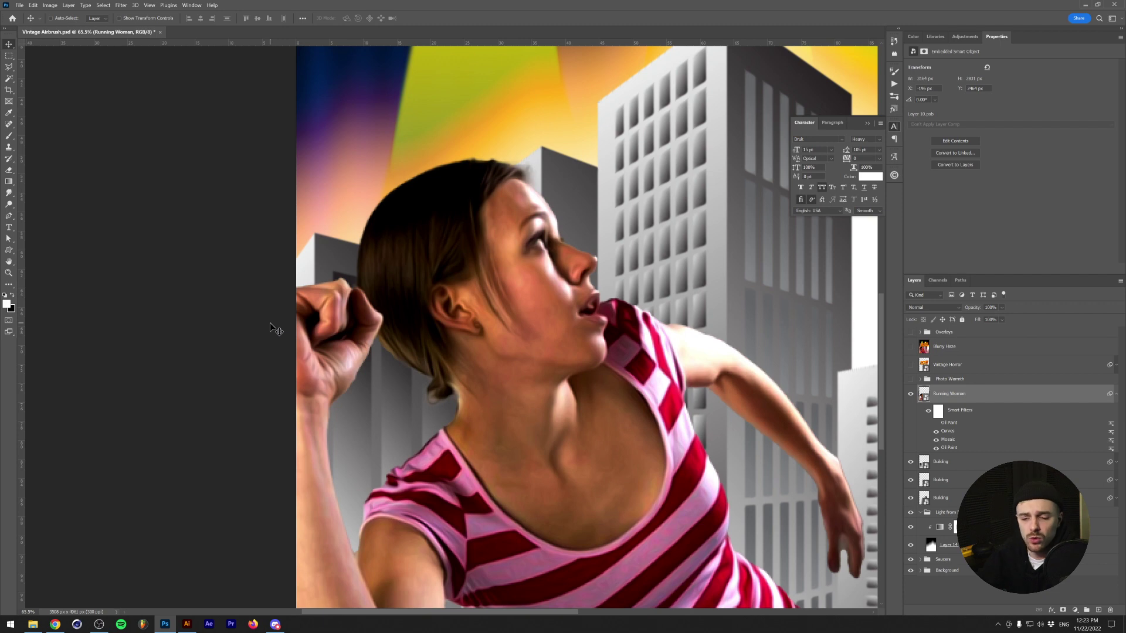
Bring the woman's neck and shoulders into view and turn on the top Oil Paint filter
key("h")
left_click_drag(649, 274, 314, 445)
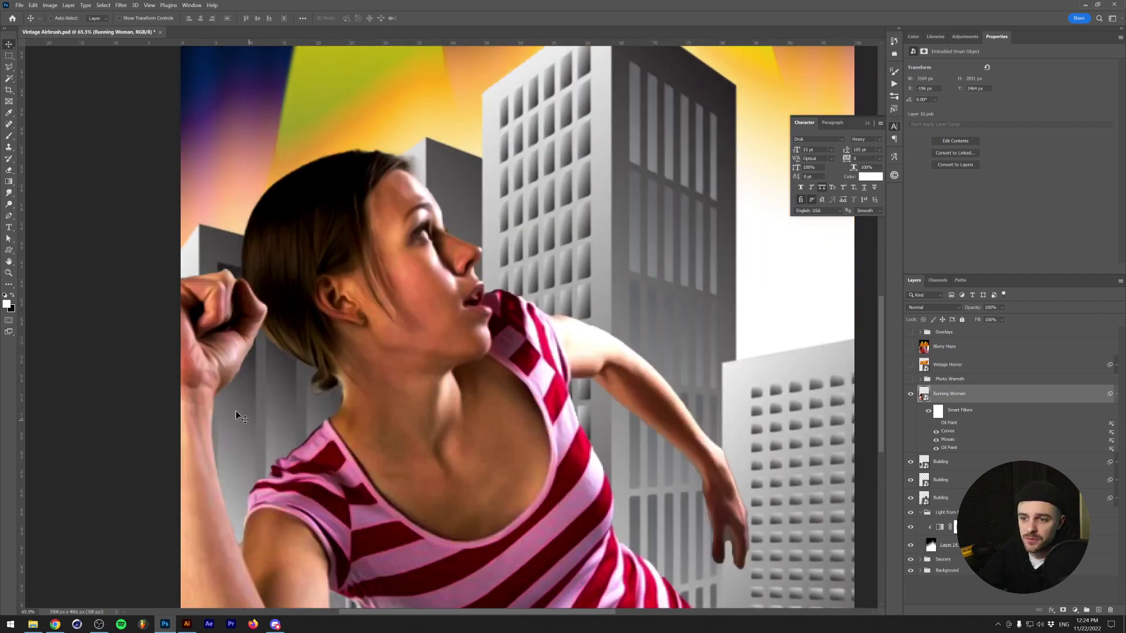
left_click_drag(350, 384, 361, 428)
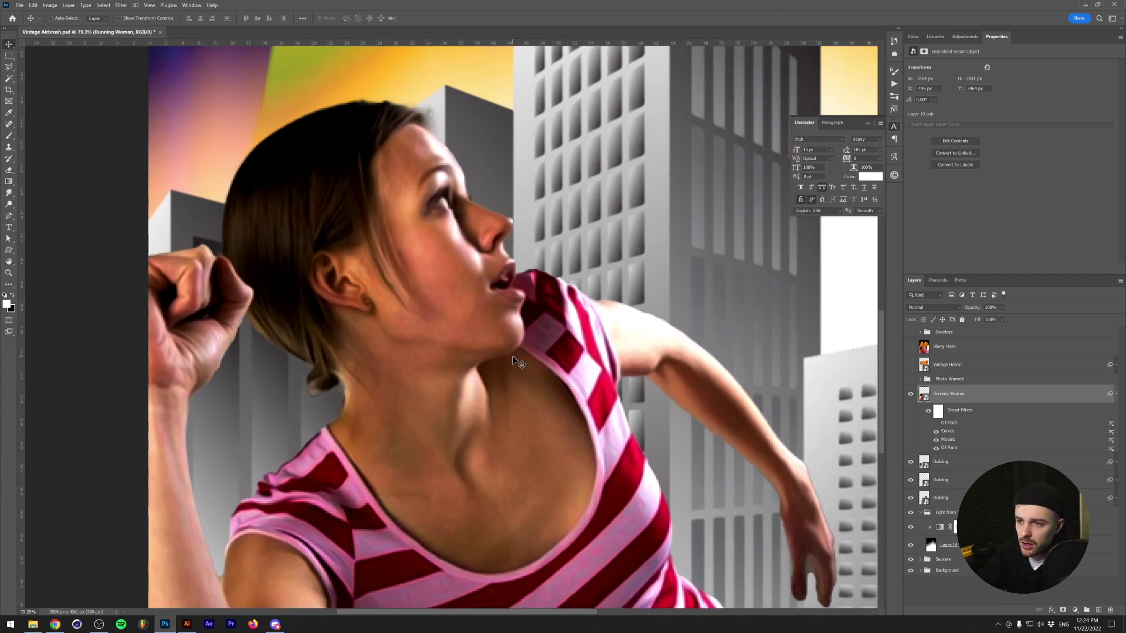
left_click(936, 423)
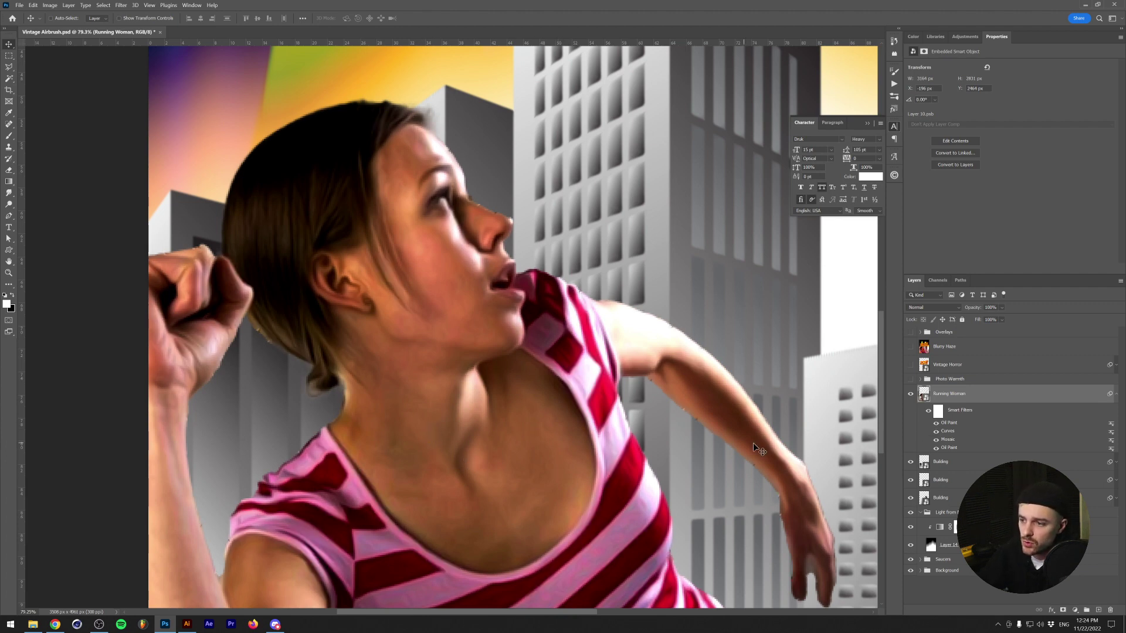
scroll(580, 438, "down", 5)
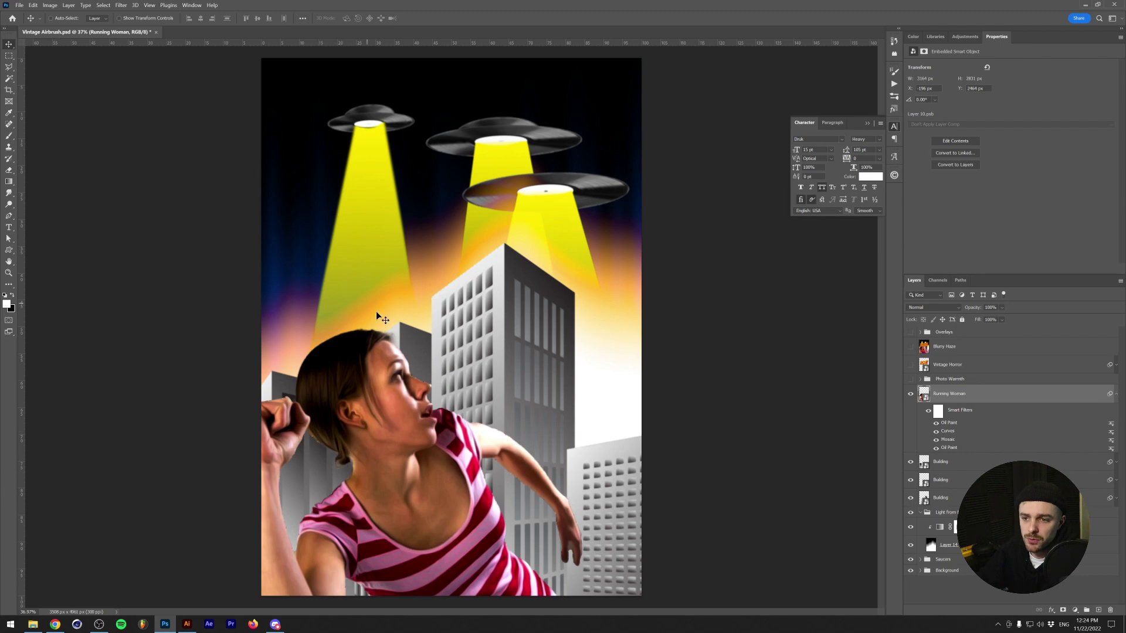
scroll(376, 392, "up", 6)
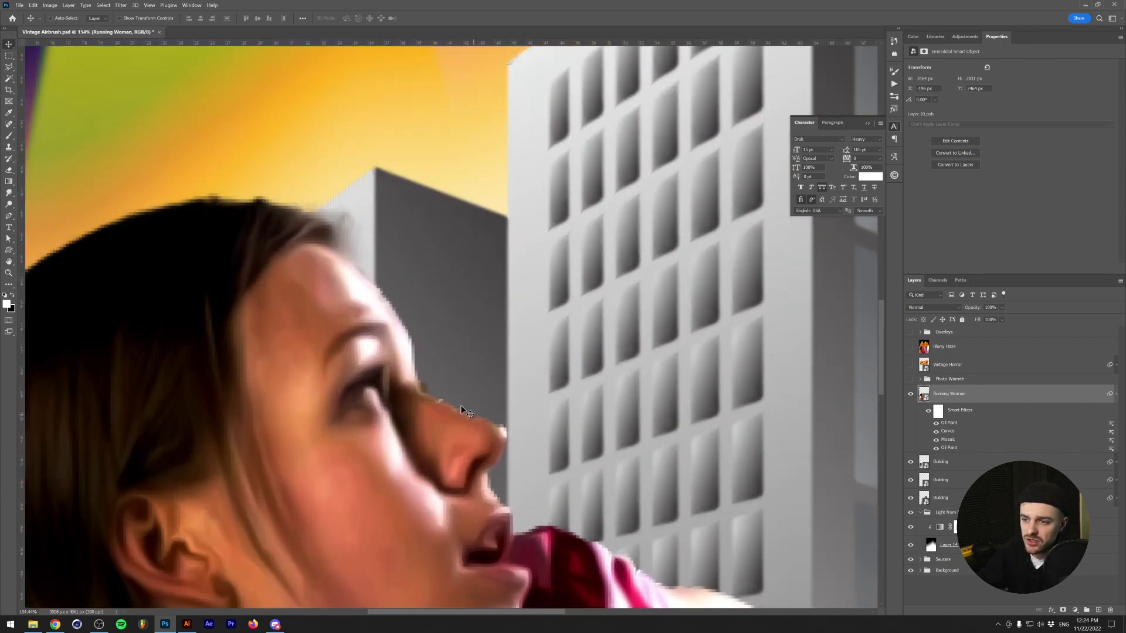
Re-enable the Mosaic filter and load the Running Woman's outline as a selection
left_click(937, 440)
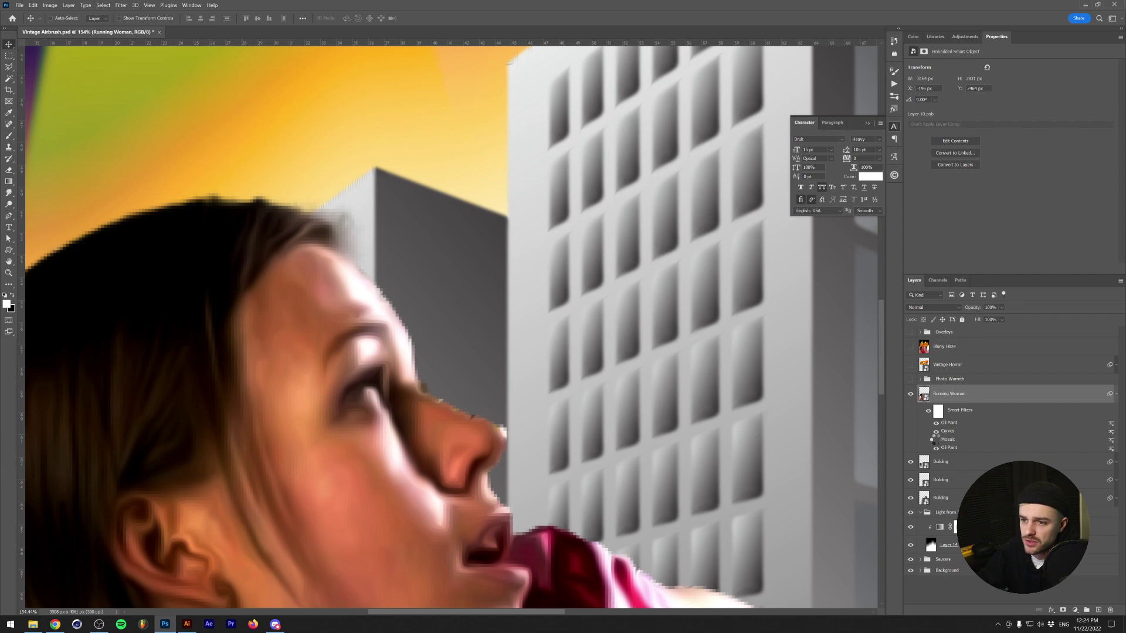
scroll(395, 408, "down", 4)
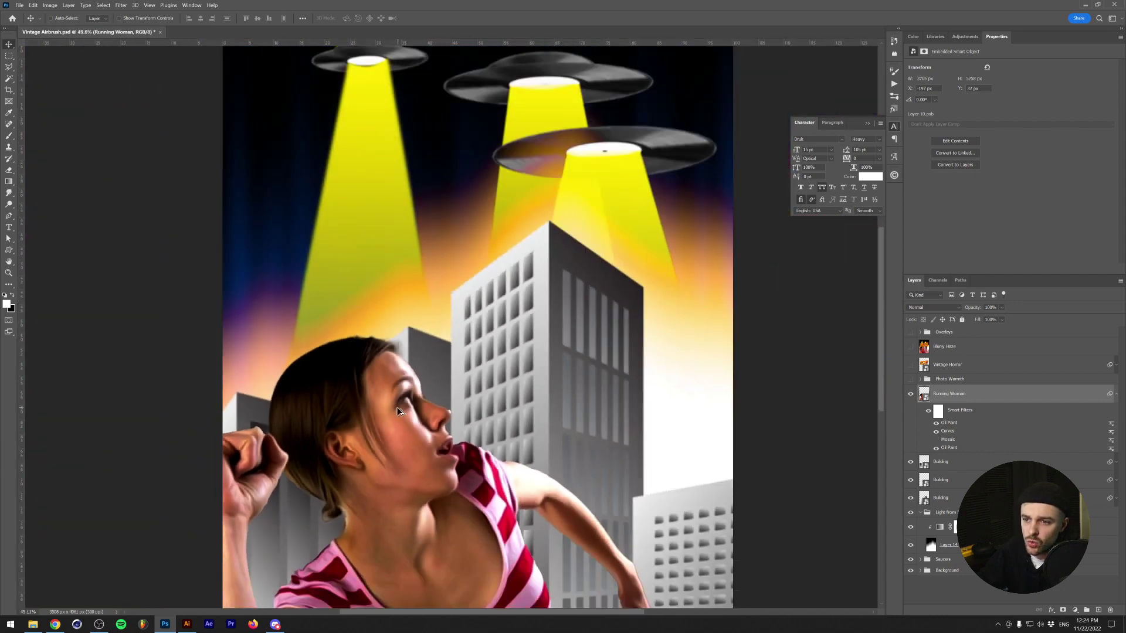
scroll(395, 408, "up", 3)
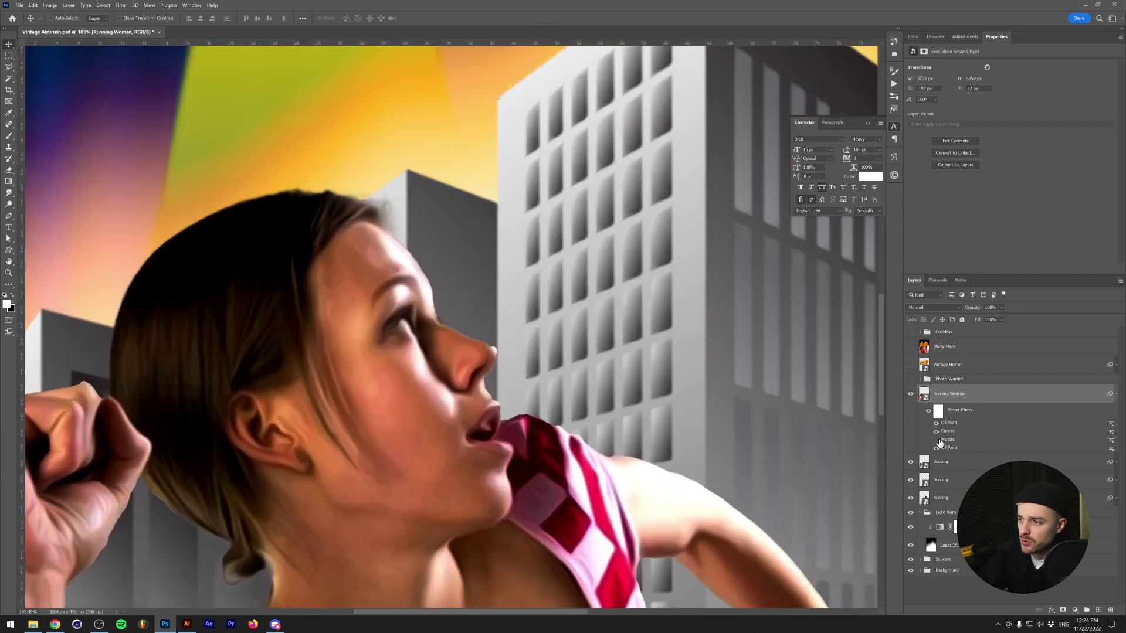
left_click(936, 440)
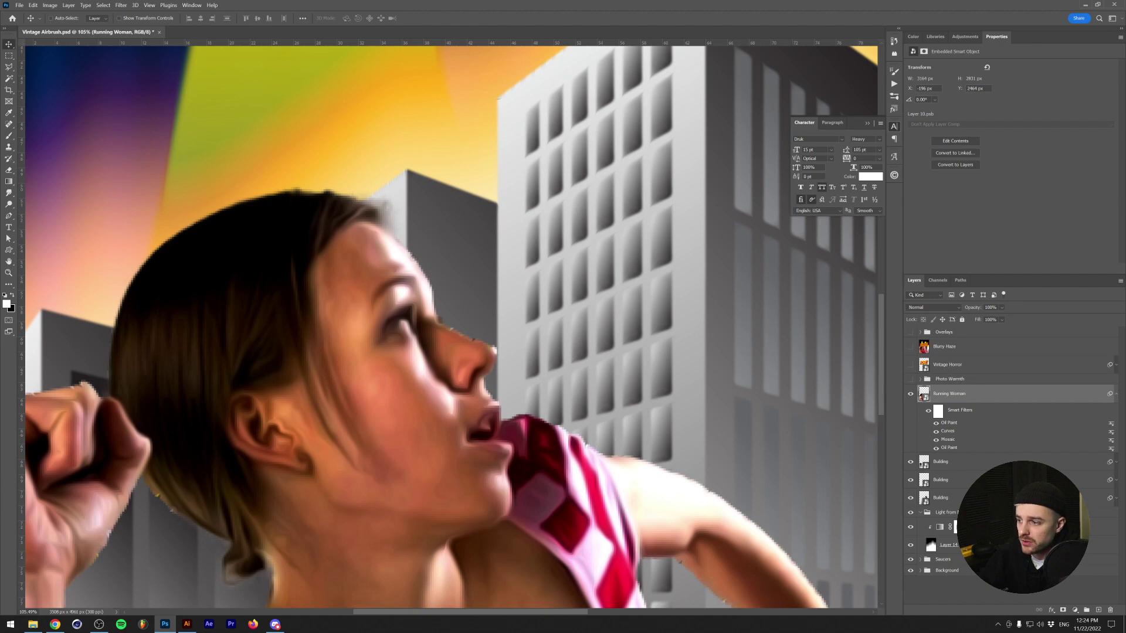
key("ctrl")
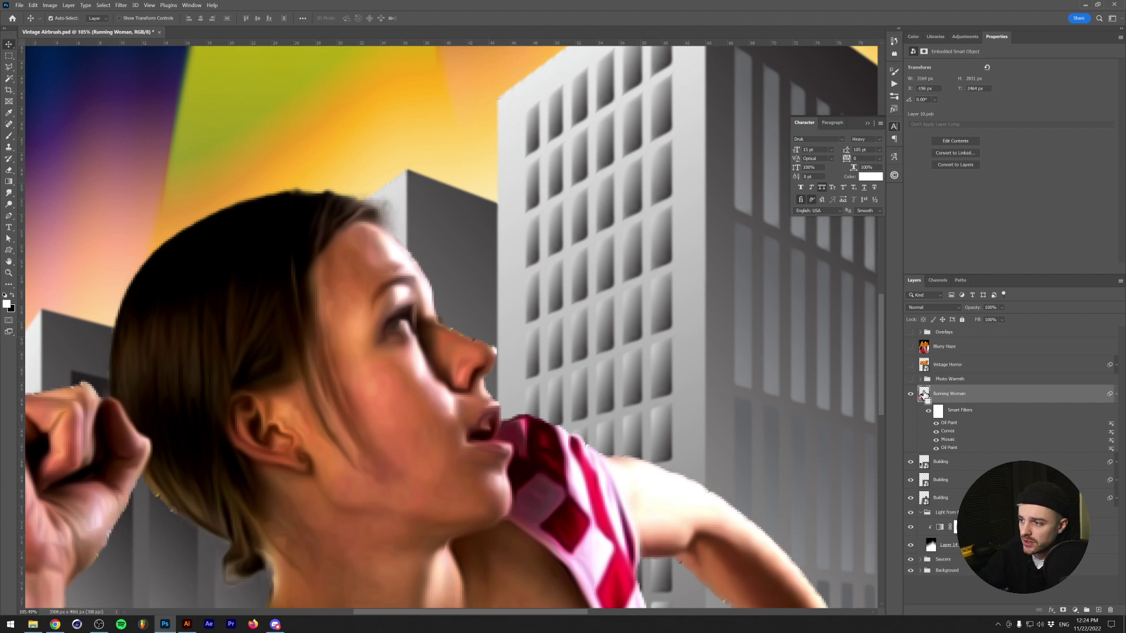
left_click(923, 394, "ctrl")
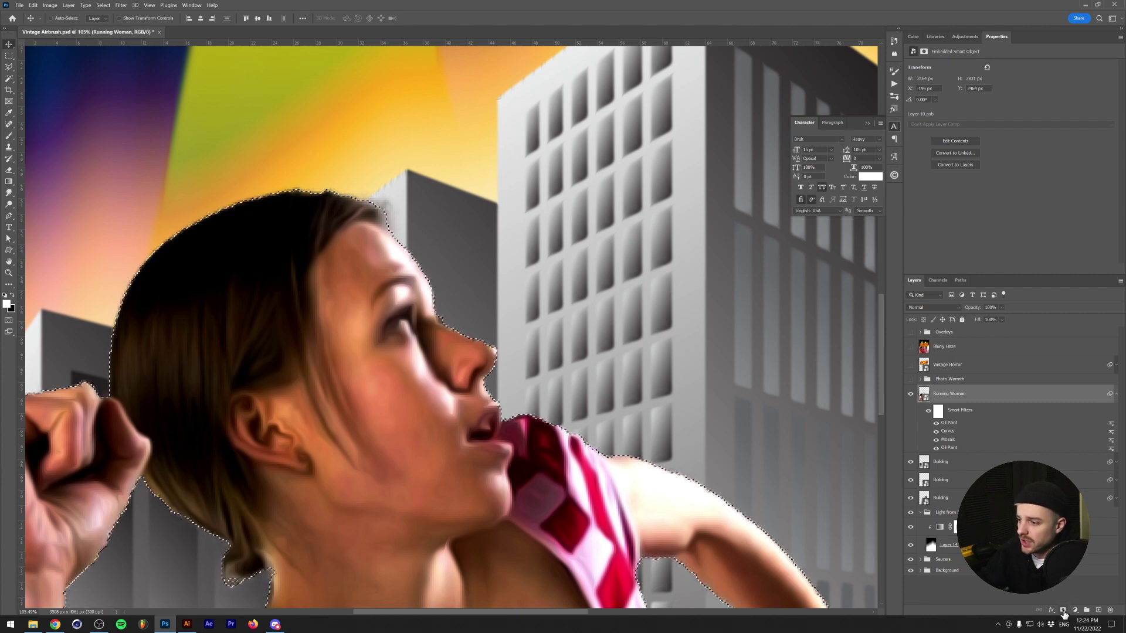
Add a layer mask to the Running Woman and blur it with an 8 px Gaussian Blur
left_click(1065, 614)
scroll(410, 394, "down", 5)
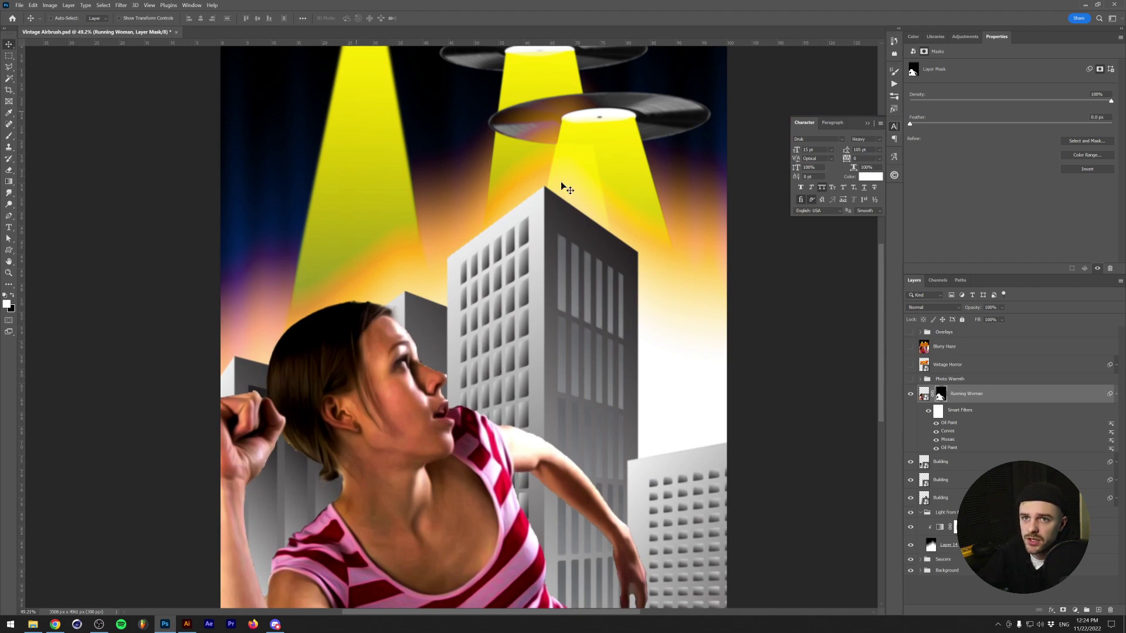
left_click(120, 6)
mouse_move(164, 112)
left_click(251, 141)
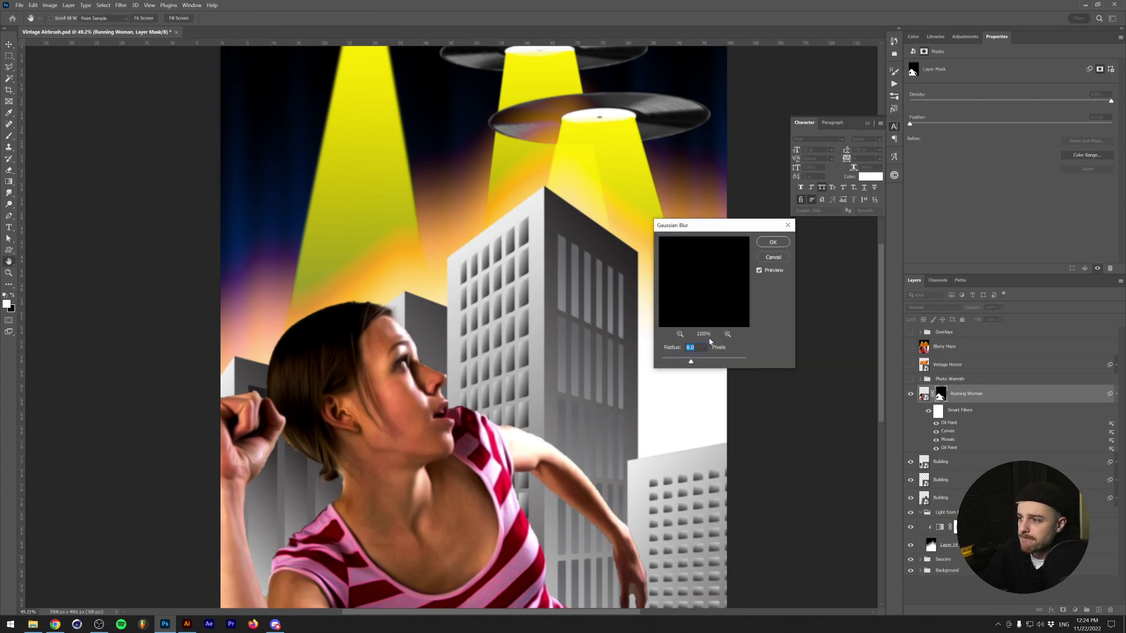
key("Return")
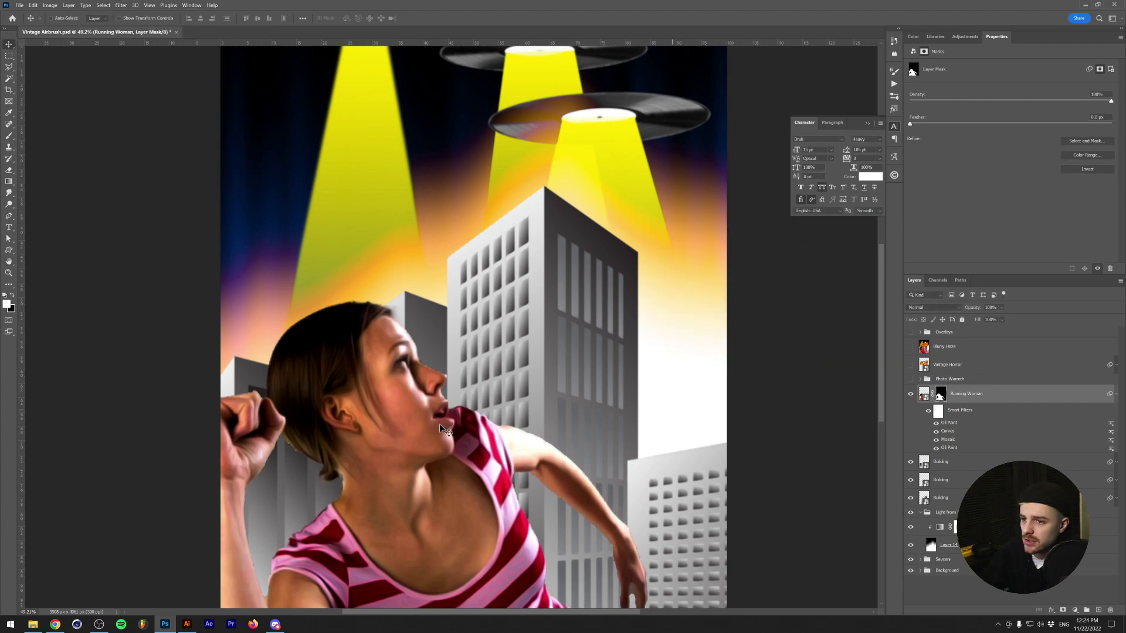
Tighten the mask edge with Levels, raising the black input to 163
scroll(319, 427, "up", 5)
key("ctrl+l")
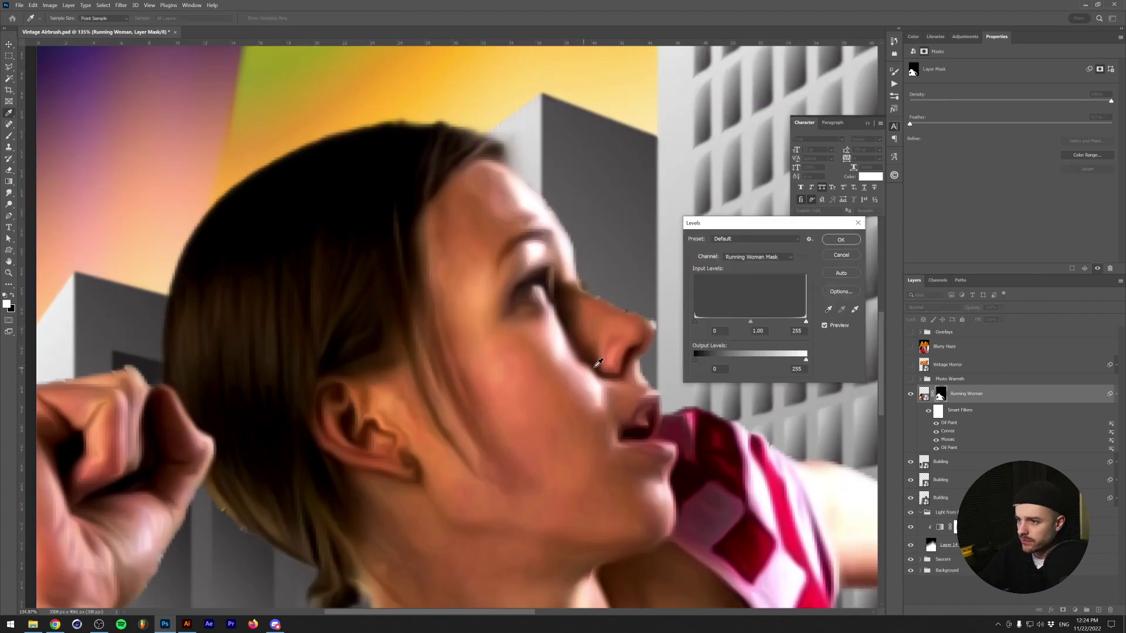
left_click_drag(696, 321, 767, 323)
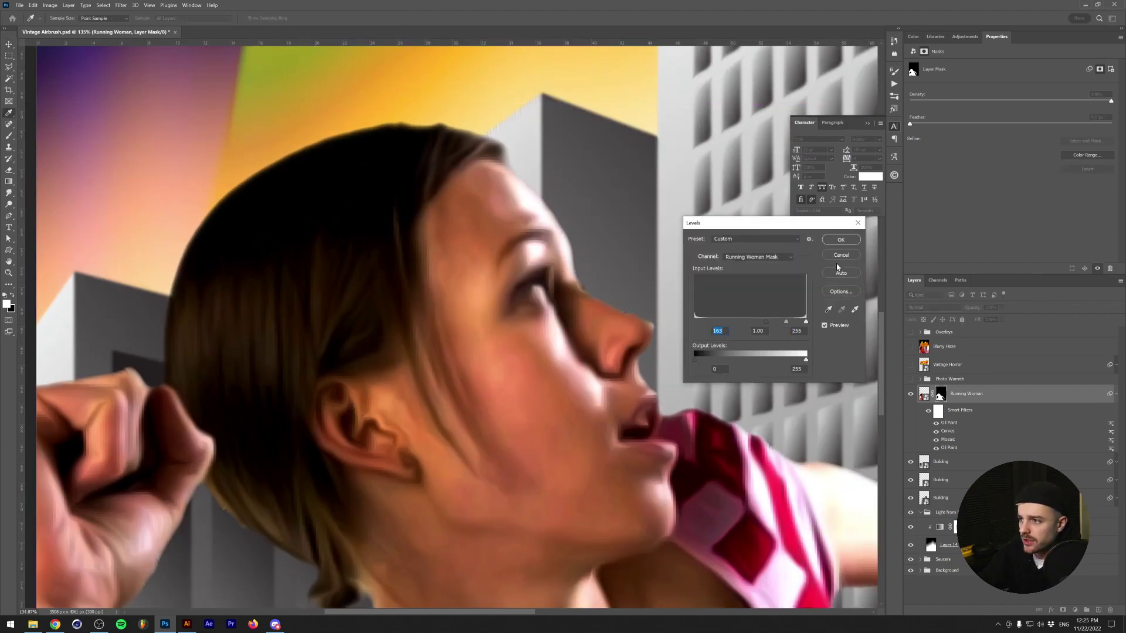
key("Return")
scroll(360, 427, "down", 7)
scroll(360, 427, "up", 1)
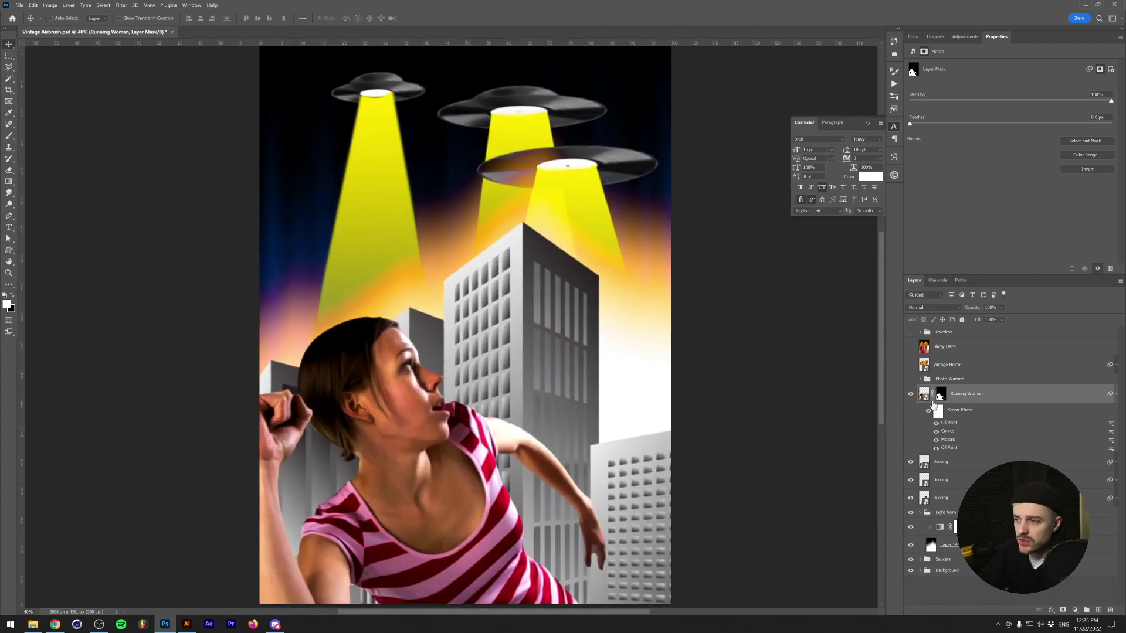
Expand and turn on the Photo Warmth group, fitting the whole poster on screen
left_click(920, 379)
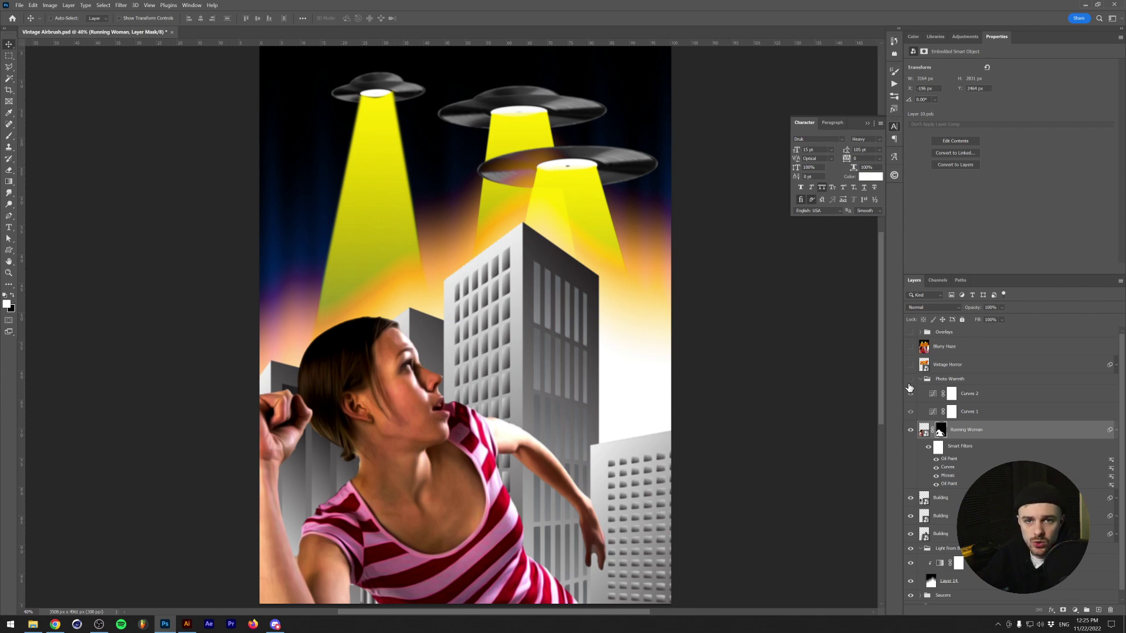
left_click(911, 380)
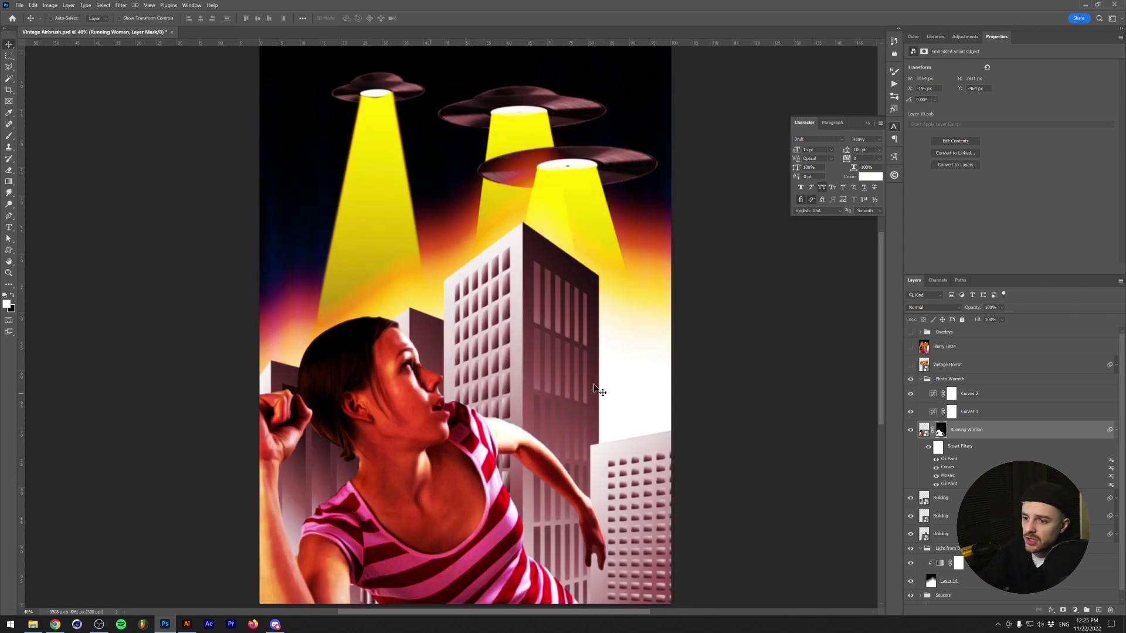
key("ctrl+0")
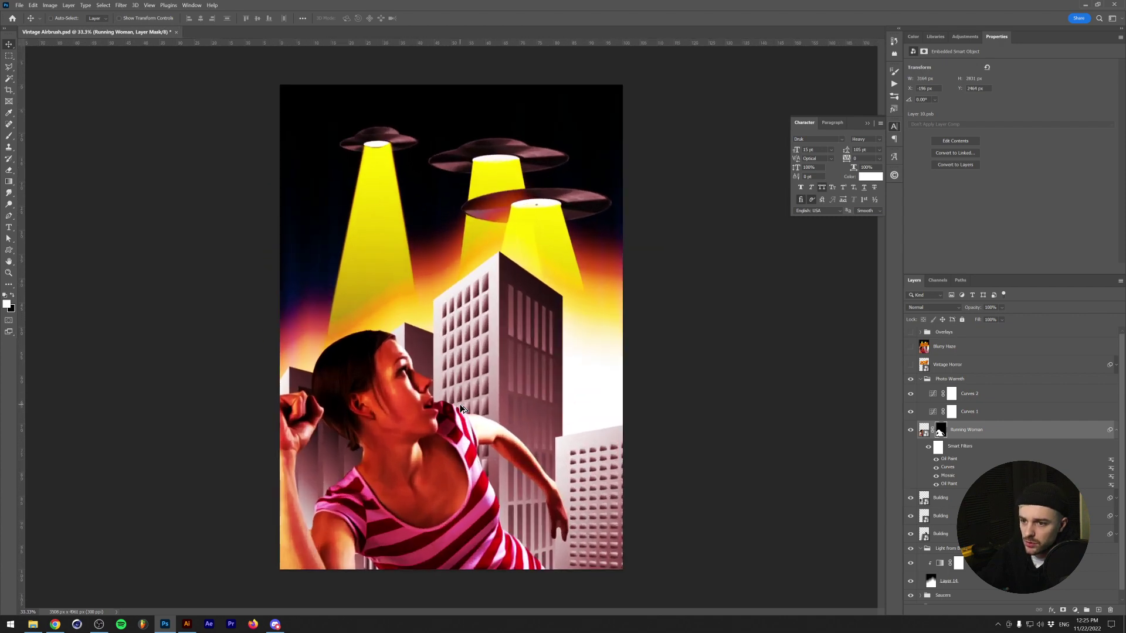
left_click_drag(911, 364, 910, 332)
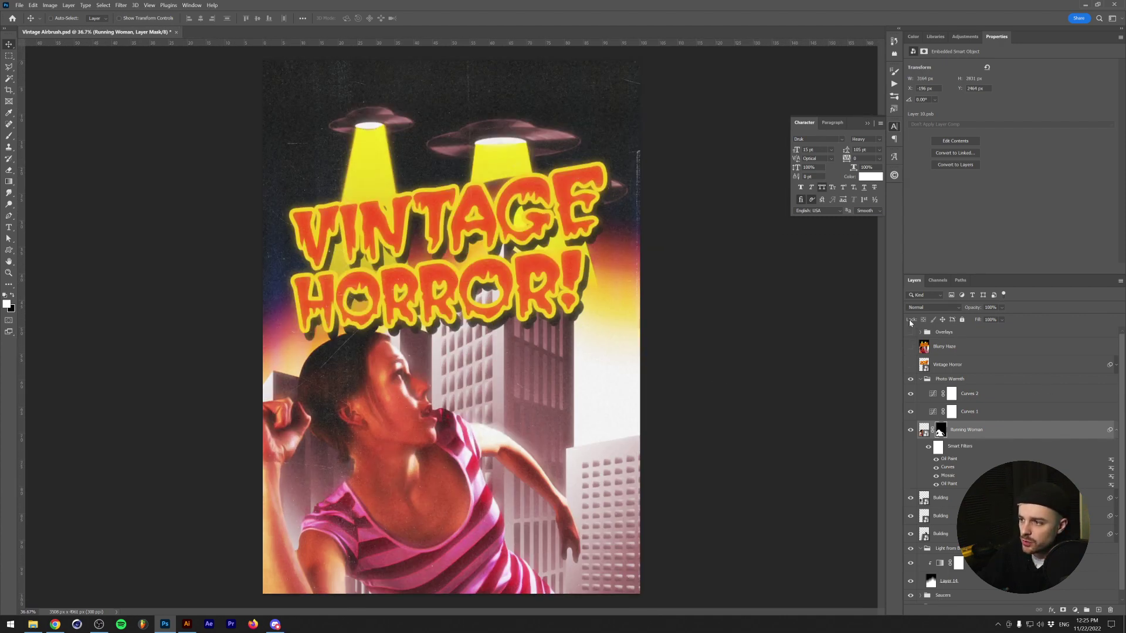
left_click_drag(911, 332, 911, 365)
Keep Curves 1 at 100% opacity and inspect its Red channel curve
left_click(951, 414)
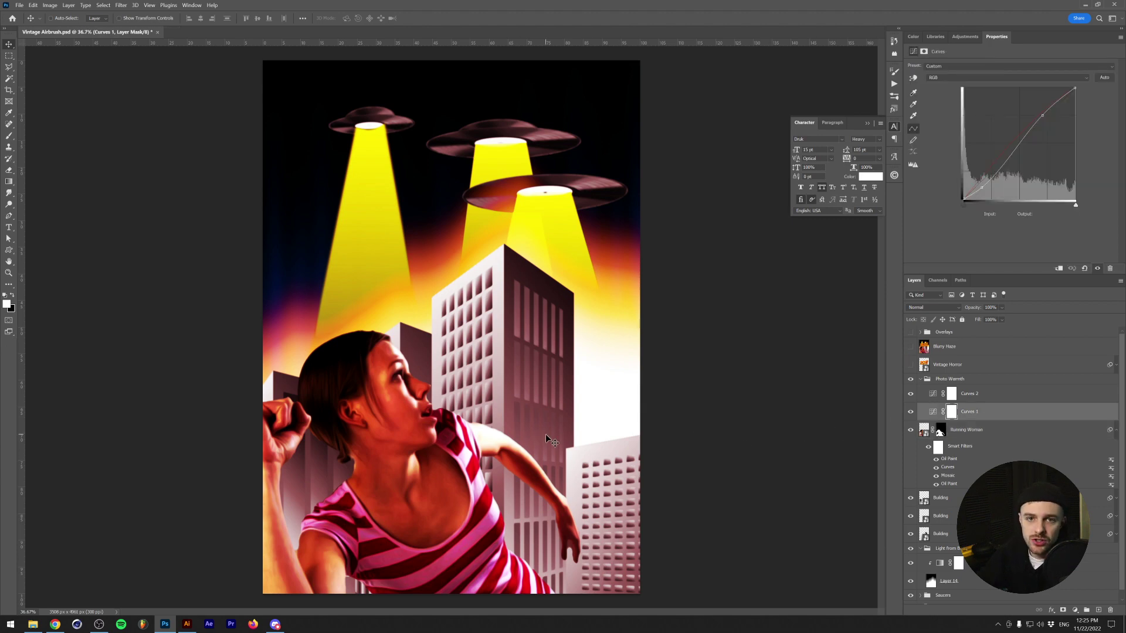
left_click(1001, 308)
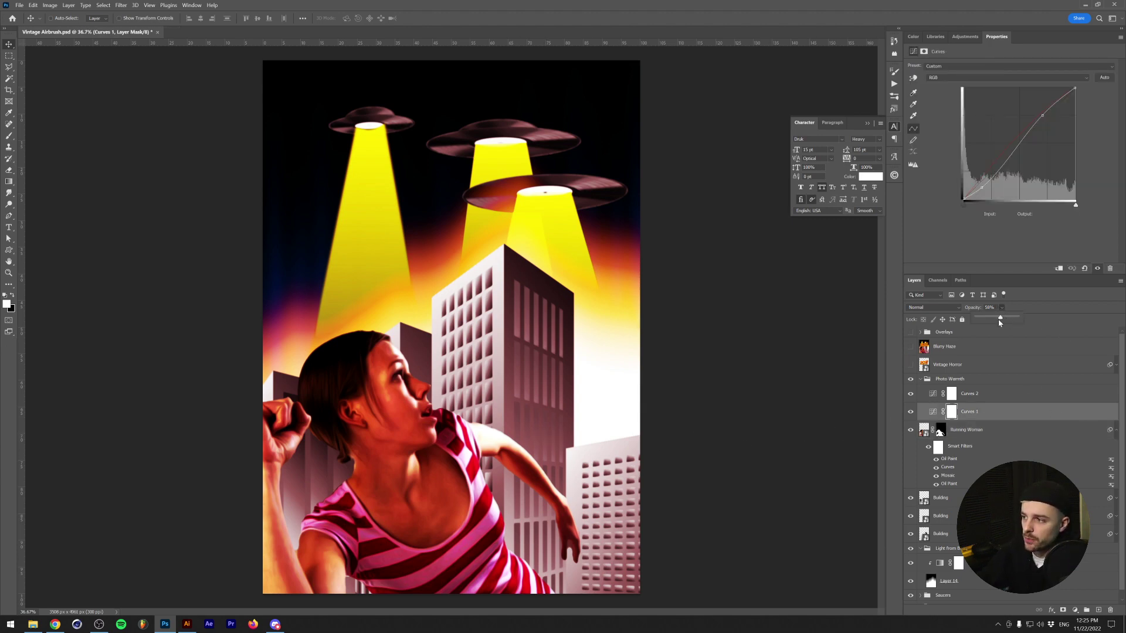
left_click_drag(999, 322, 1021, 322)
left_click(952, 413)
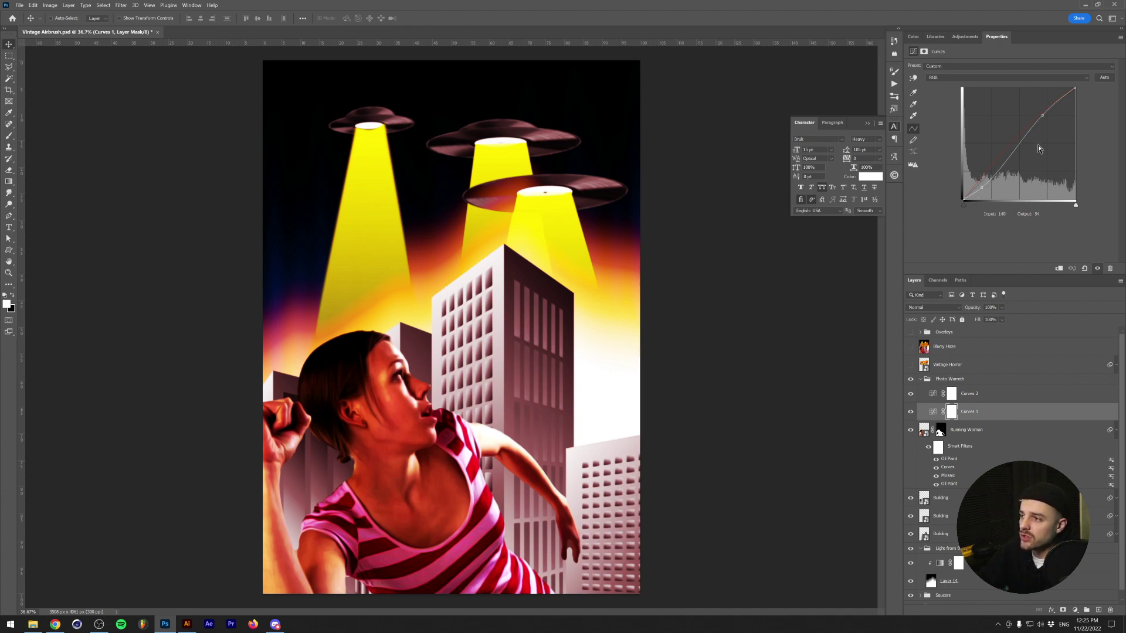
left_click(981, 78)
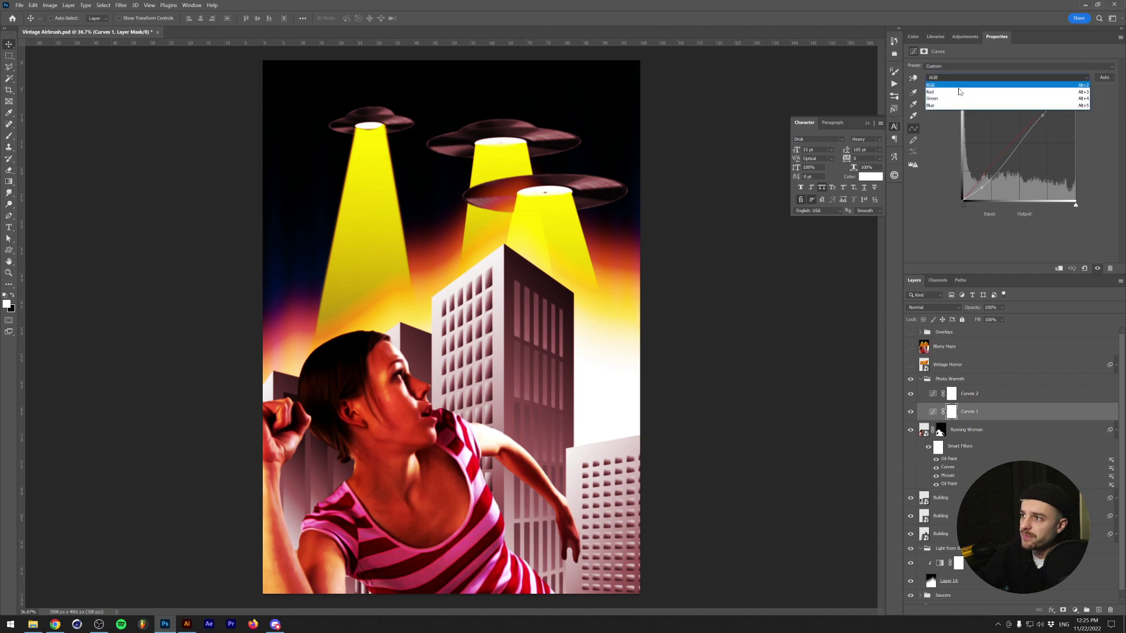
left_click(982, 88)
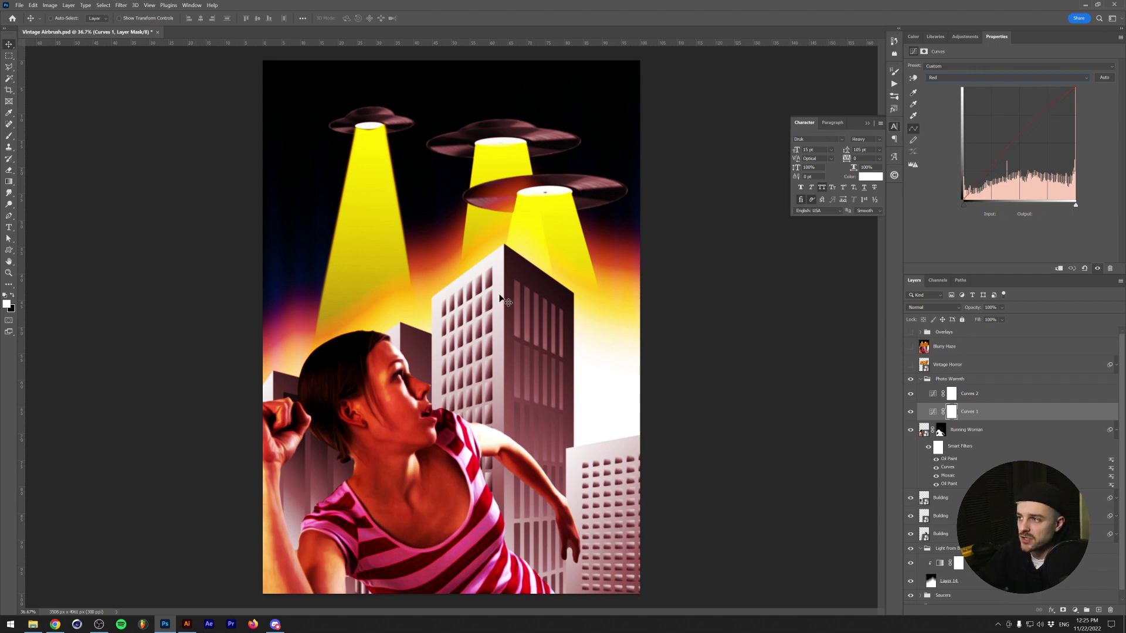
left_click(938, 393)
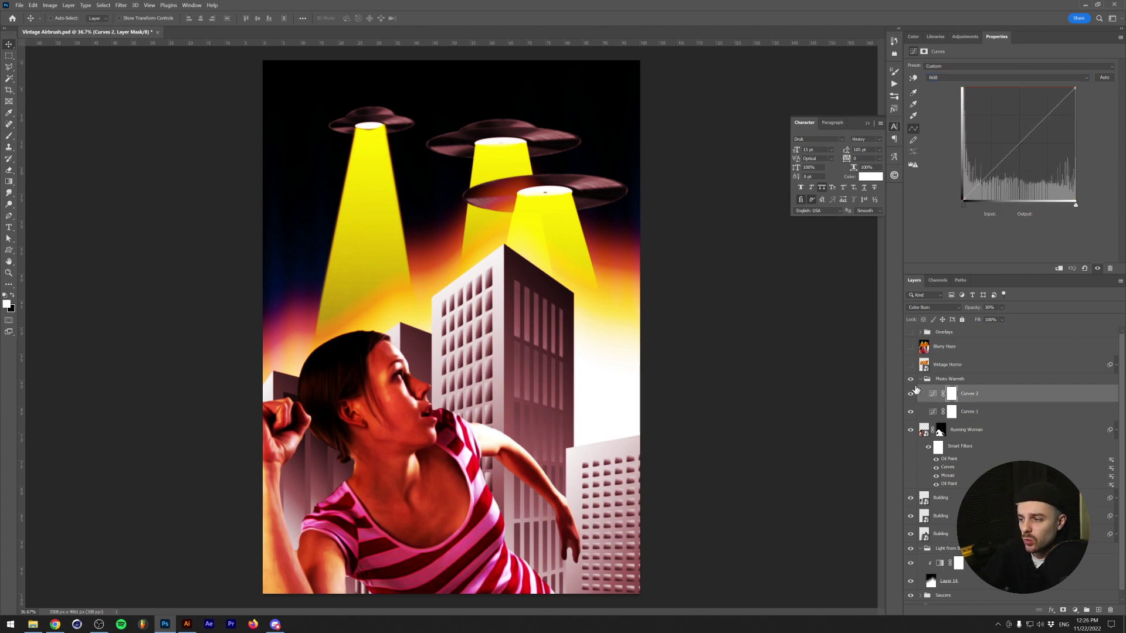
Compare Curves 2 on and off, then lift its Red channel black point to 255
left_click(911, 395)
left_click(912, 394)
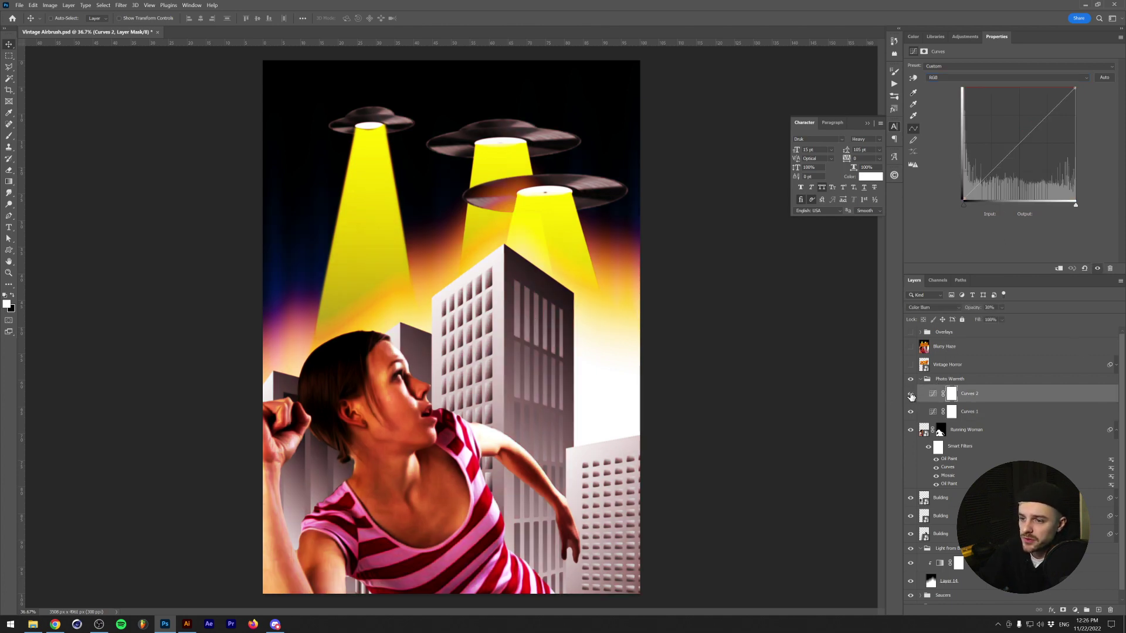
left_click(907, 395)
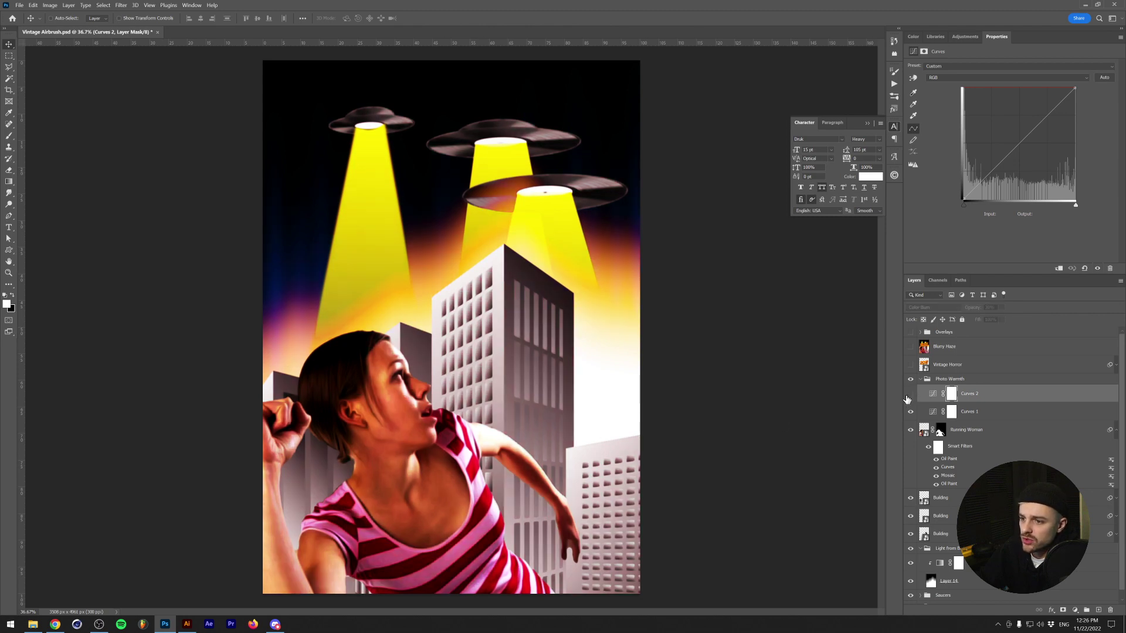
left_click(907, 395)
left_click(933, 394)
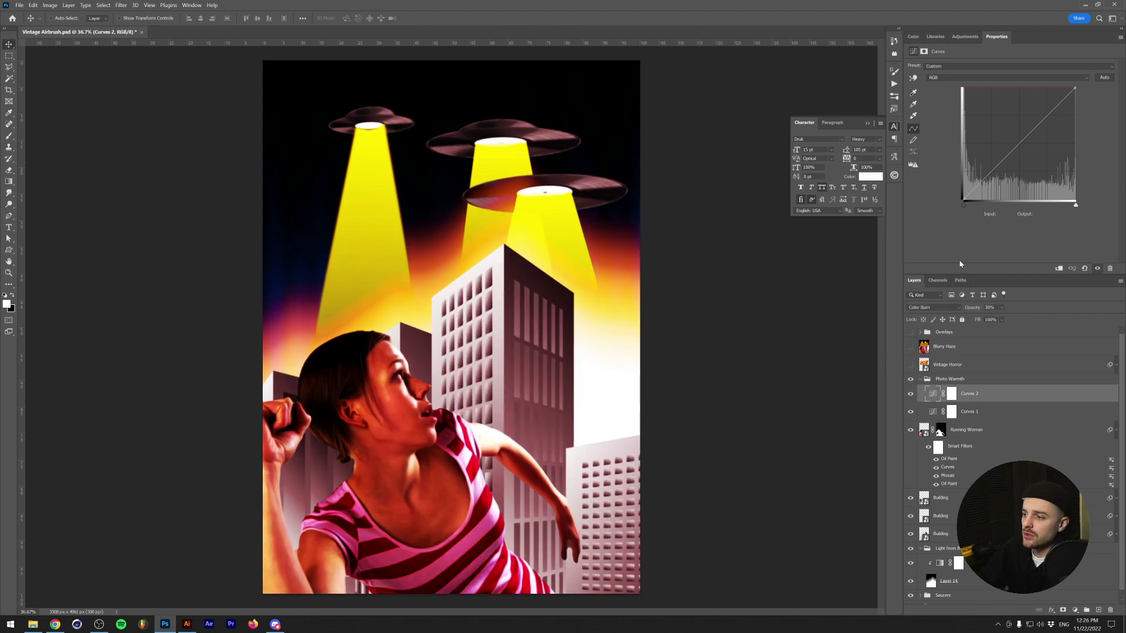
left_click(964, 78)
left_click(957, 94)
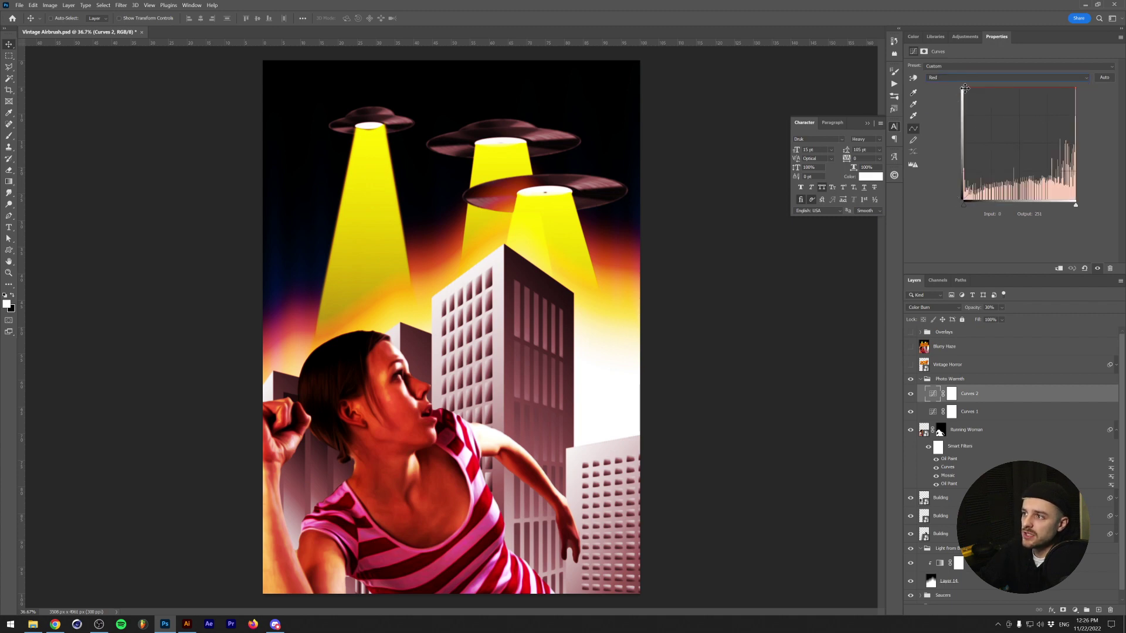
left_click_drag(930, 140, 860, 54)
Set Curves 2 to Color Burn blending at about 30% opacity
left_click(1001, 307)
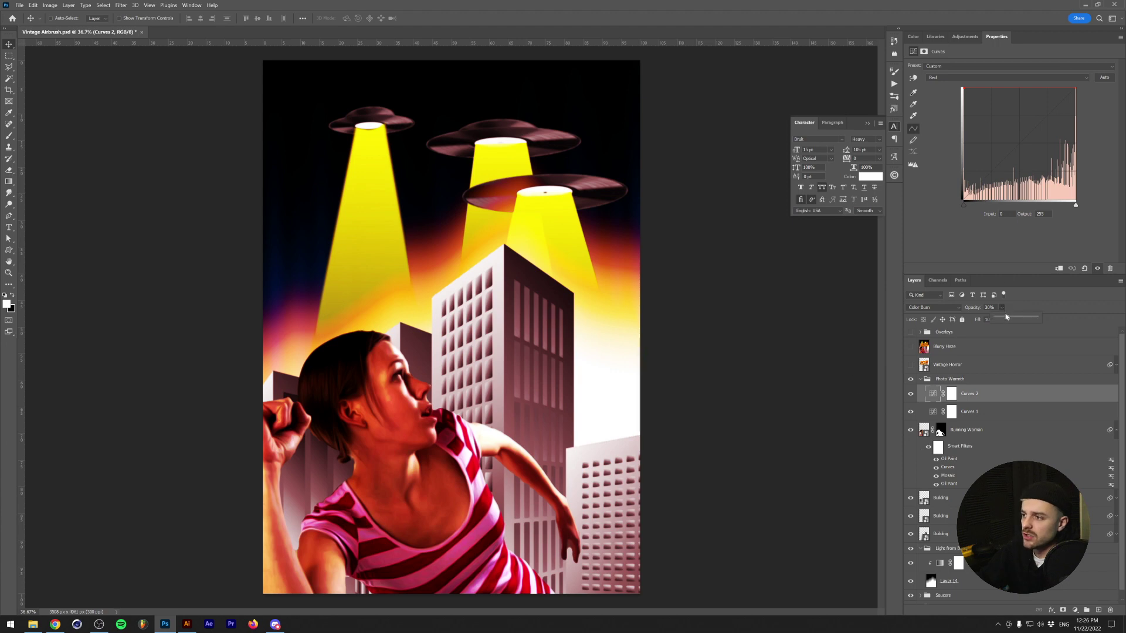
type("100")
left_click(932, 307)
left_click(921, 317)
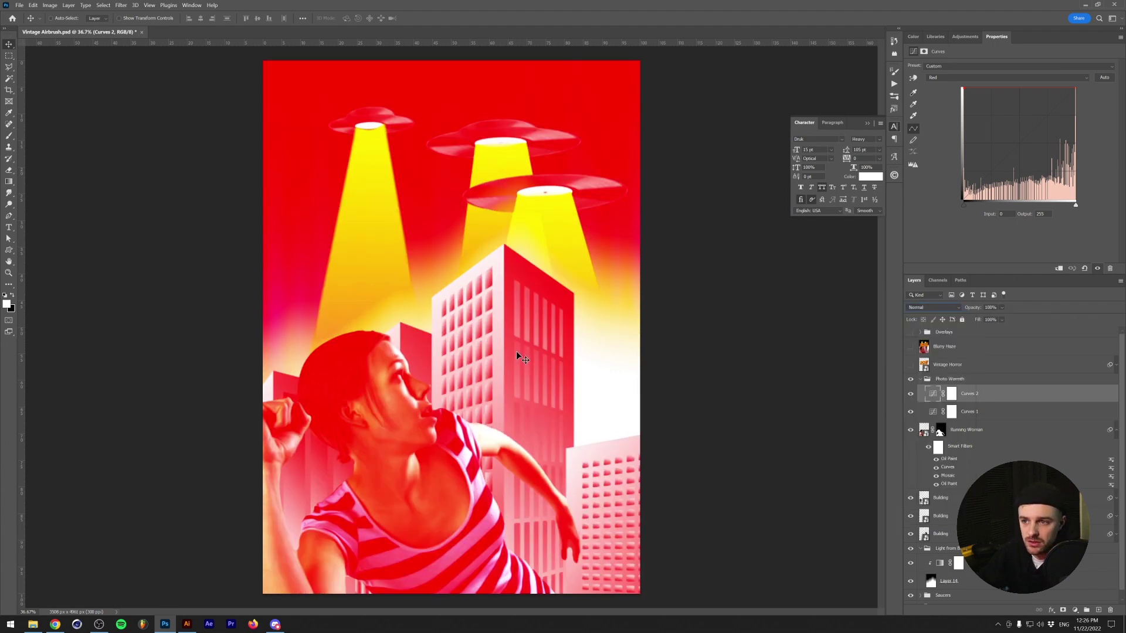
left_click(932, 307)
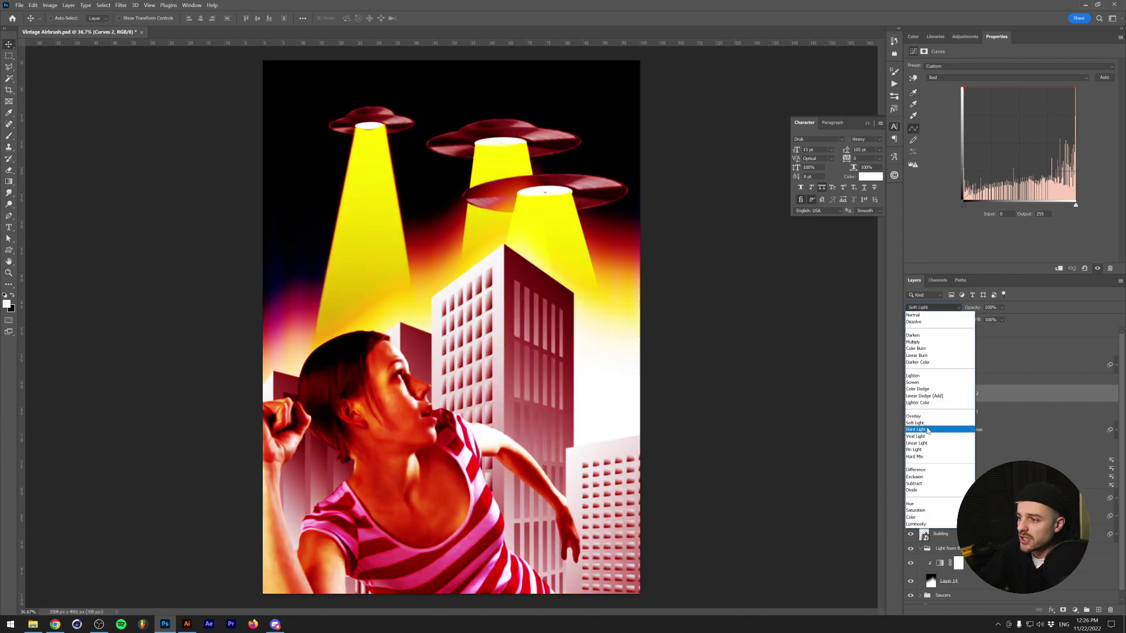
left_click(916, 348)
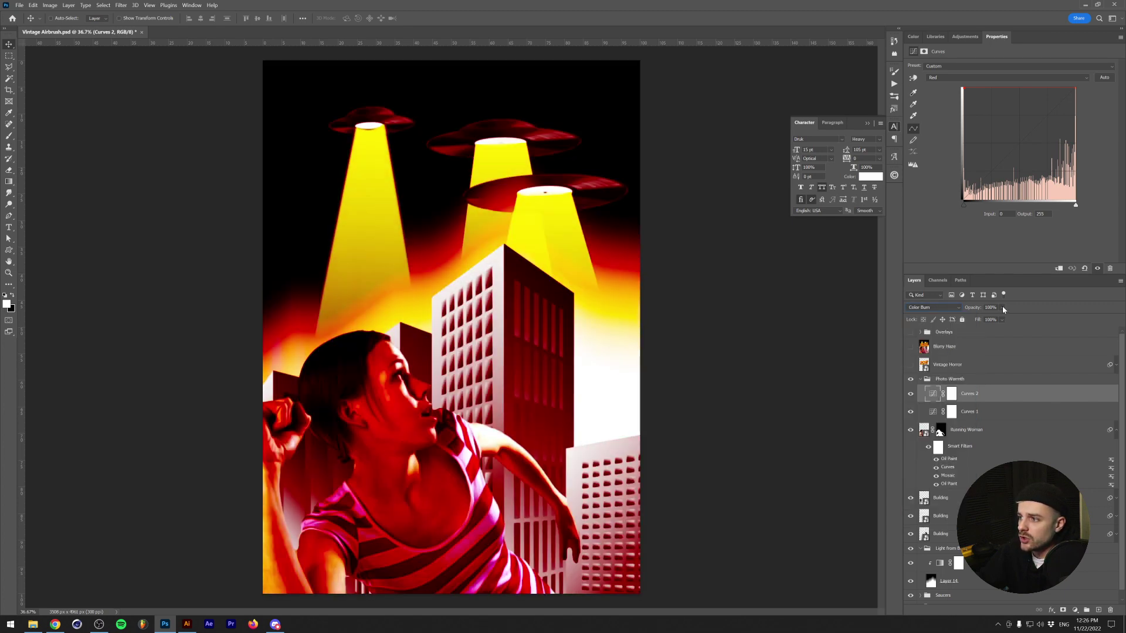
left_click(1002, 307)
left_click_drag(995, 320, 988, 319)
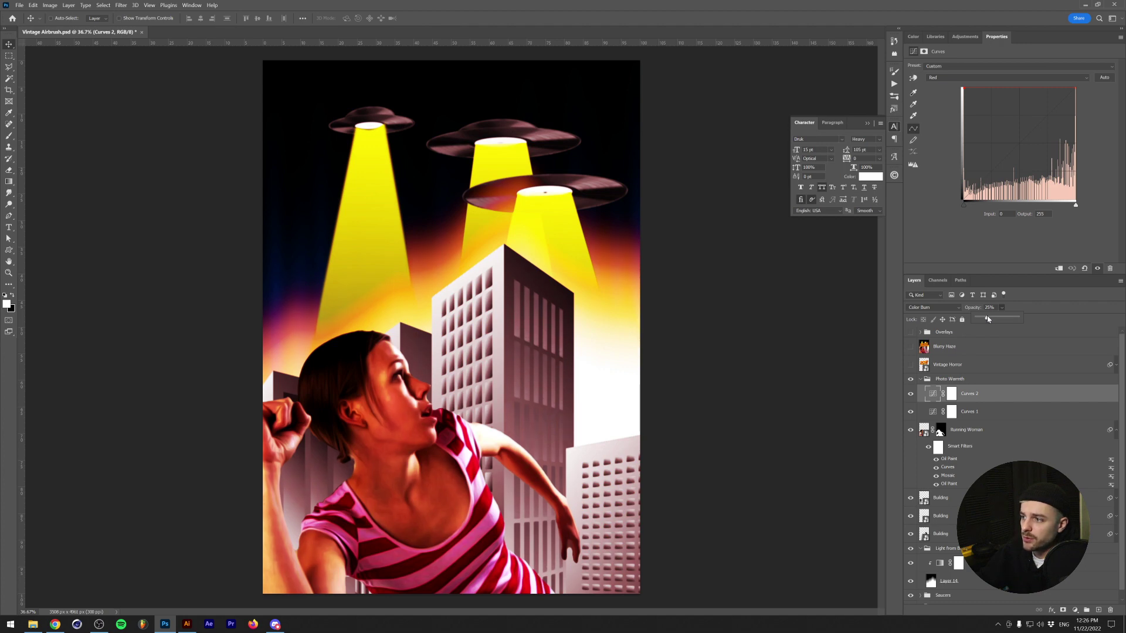
left_click(988, 306)
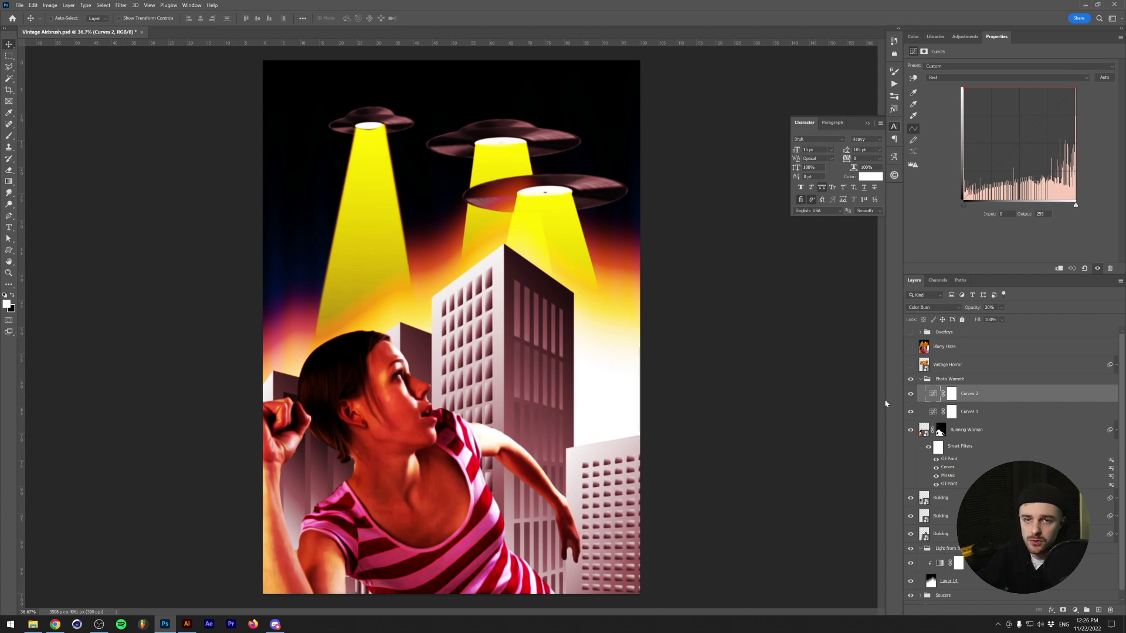
Collapse Photo Warmth and open the Vintage Horror title's smart object, Wax Attacks!.psb
left_click(920, 379)
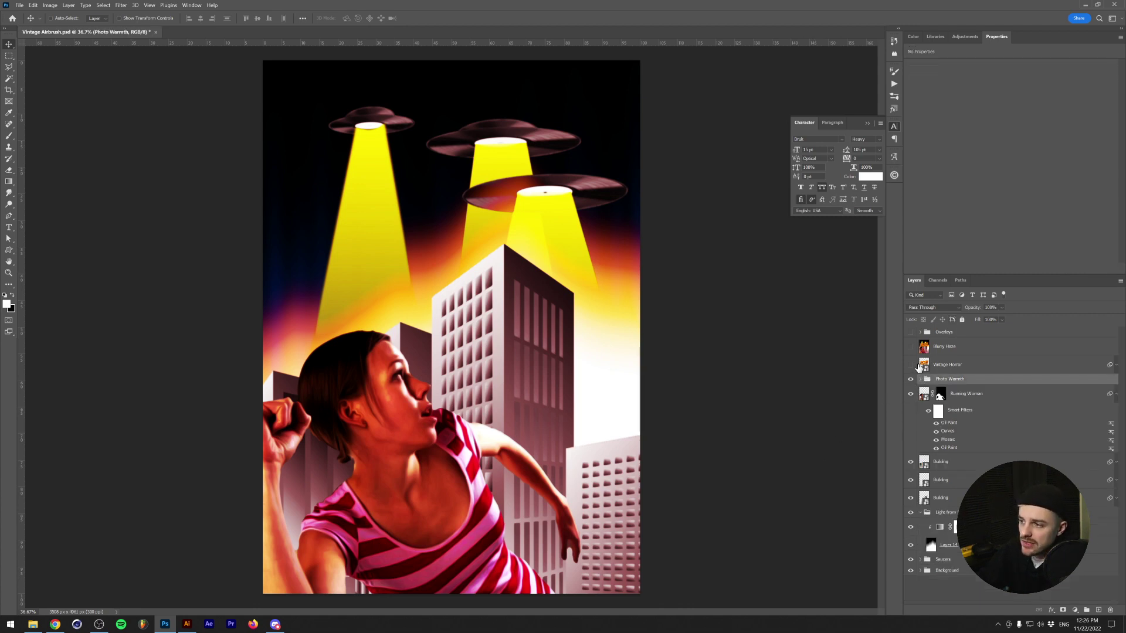
left_click(910, 367)
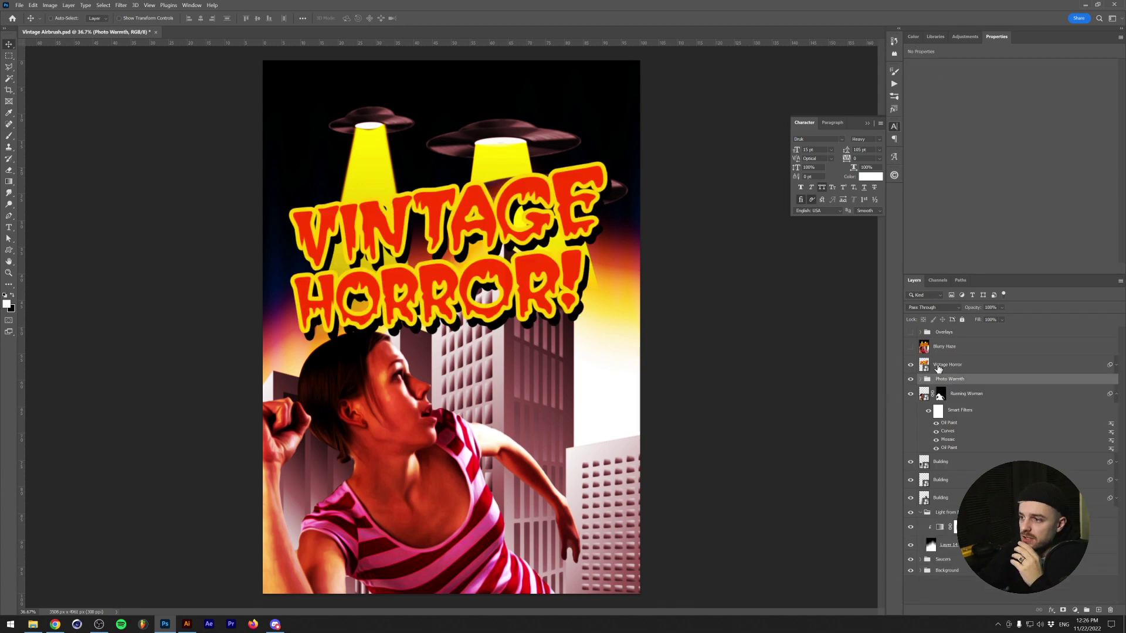
left_click(952, 365)
left_click(1116, 365)
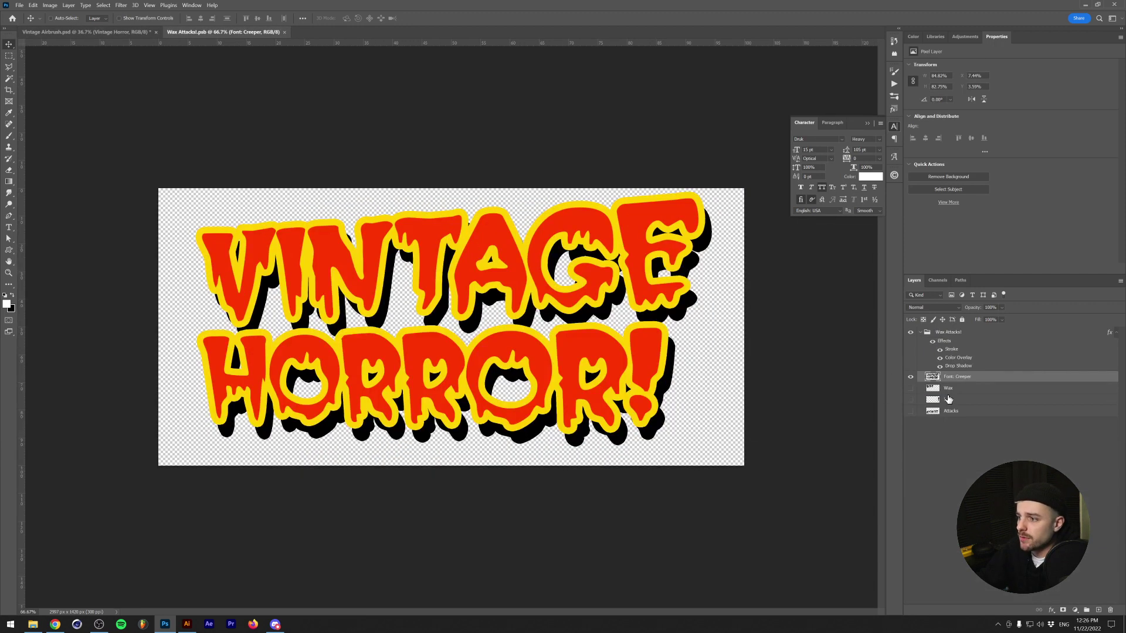
left_click(948, 388)
left_click(951, 411, "shift")
key("Delete")
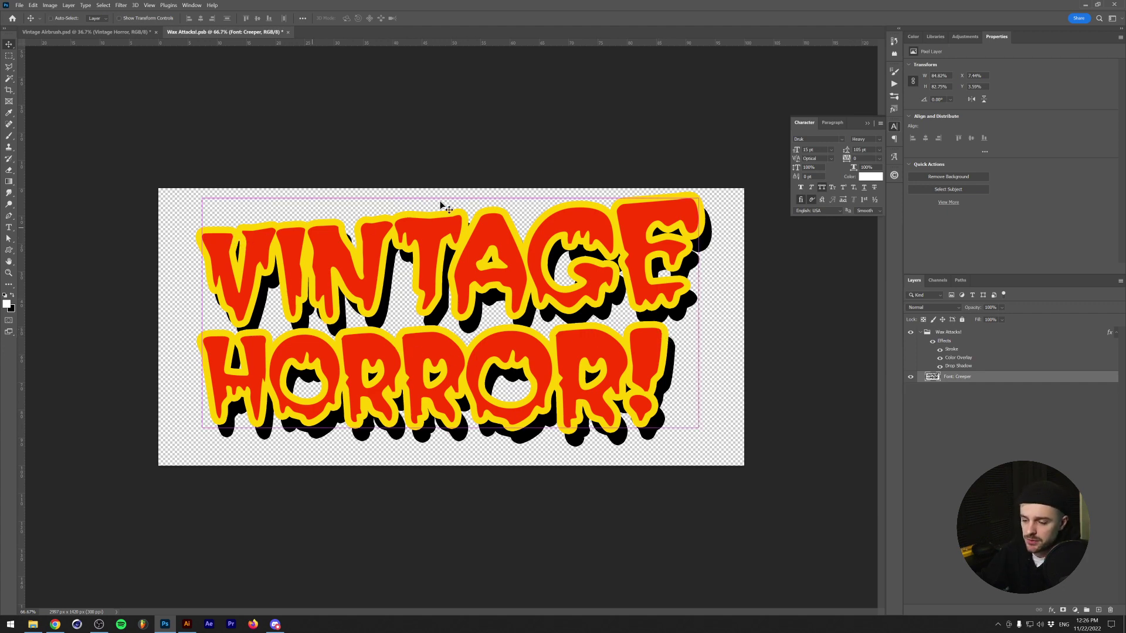
key("ctrl+t")
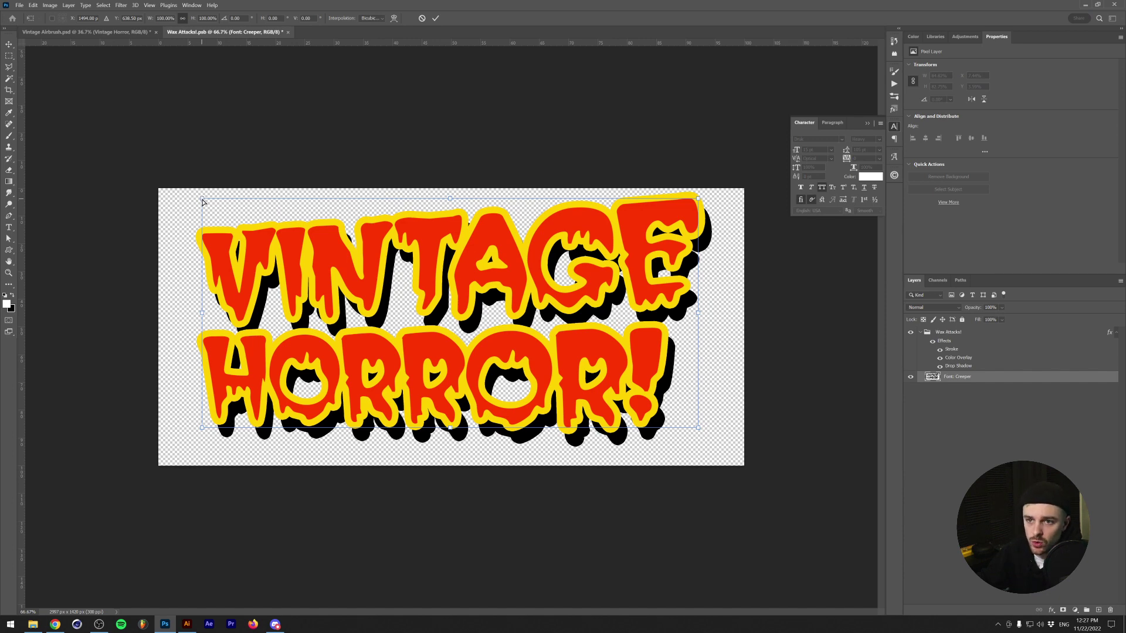
left_click_drag(202, 202, 223, 232)
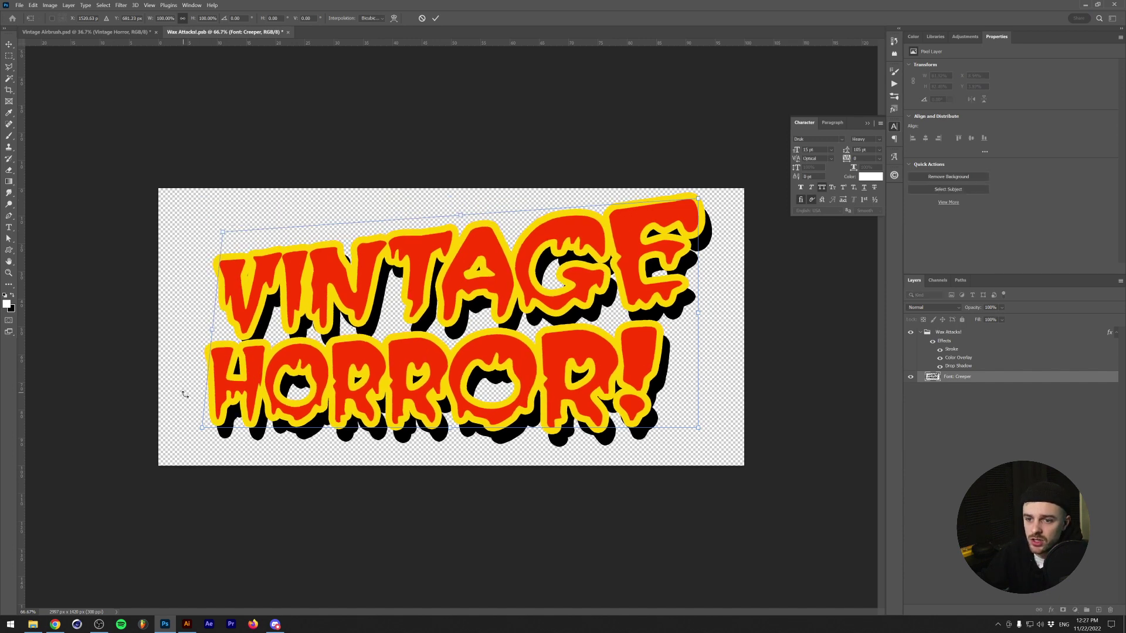
left_click_drag(203, 431, 219, 391)
left_click_drag(218, 329, 265, 312)
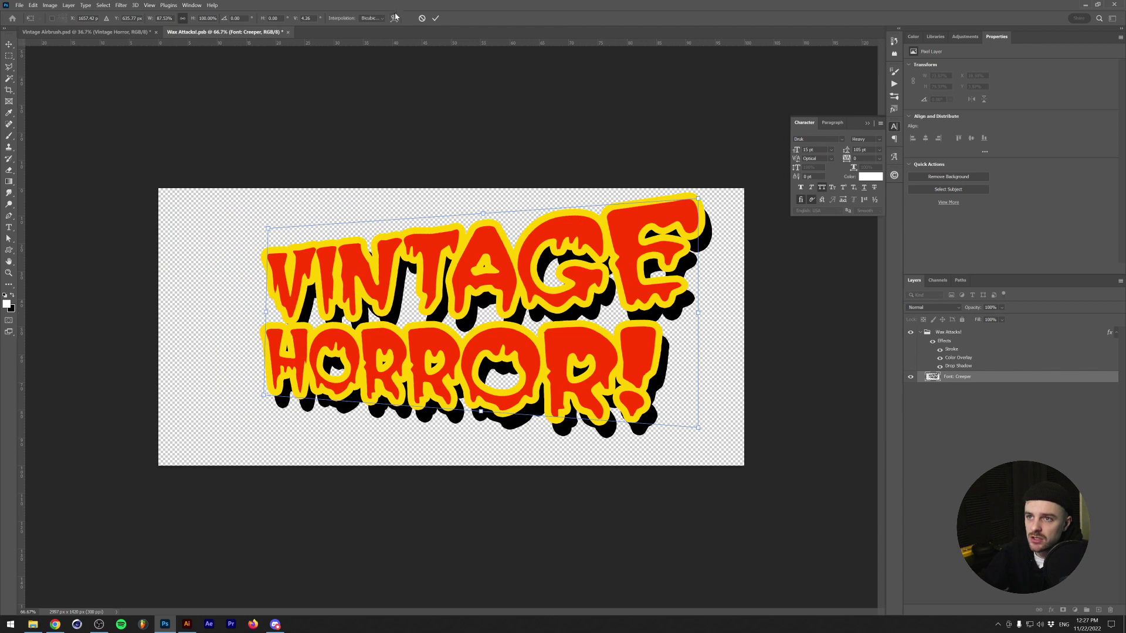
left_click(422, 19)
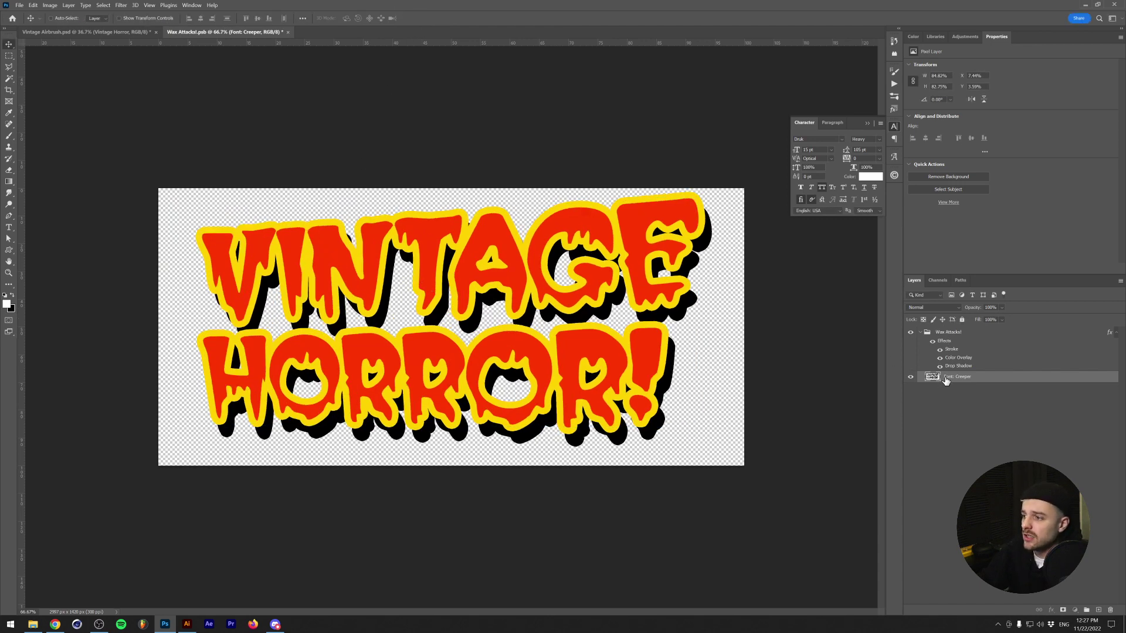
Review the Wax Attacks! group's Stroke, Color Overlay and Drop Shadow styles, then save and close the file
left_click(952, 334)
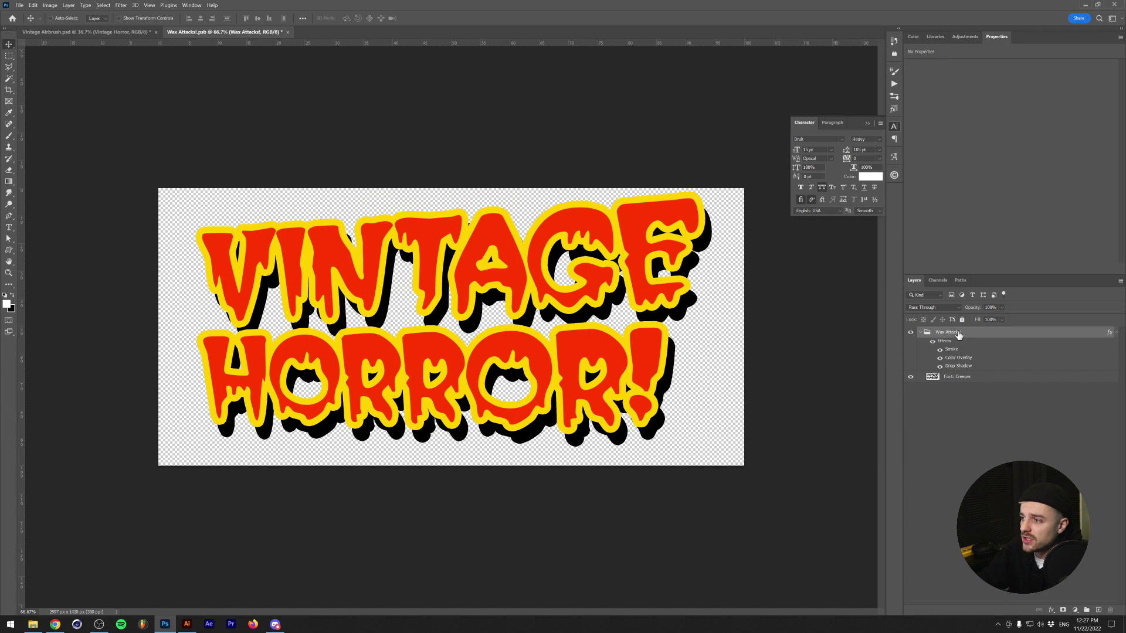
double_click(951, 349)
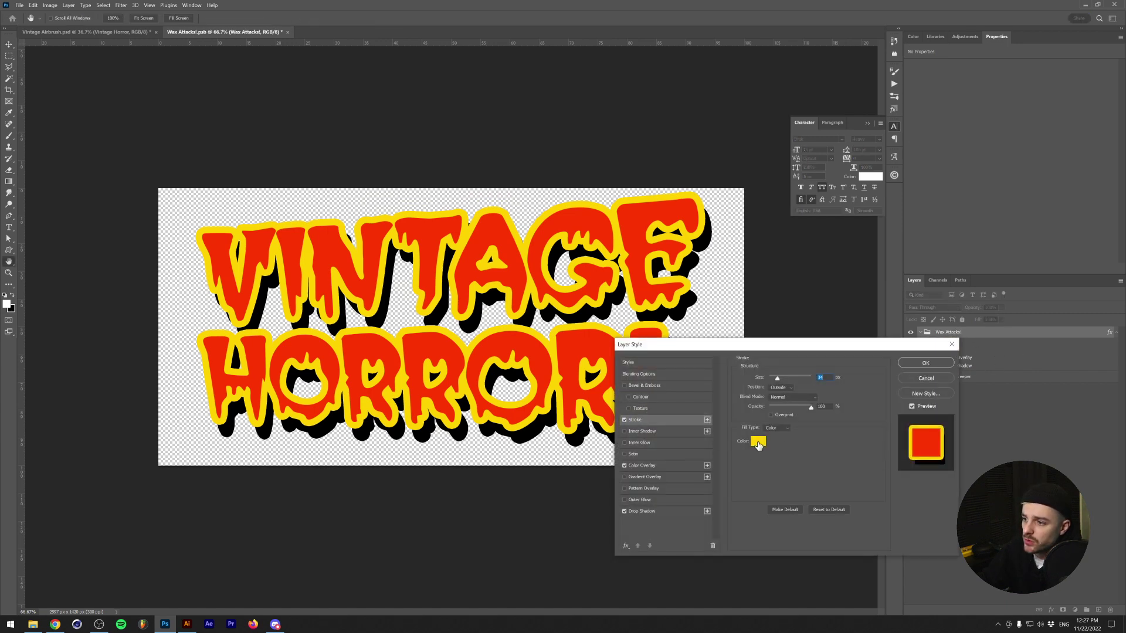
left_click(644, 466)
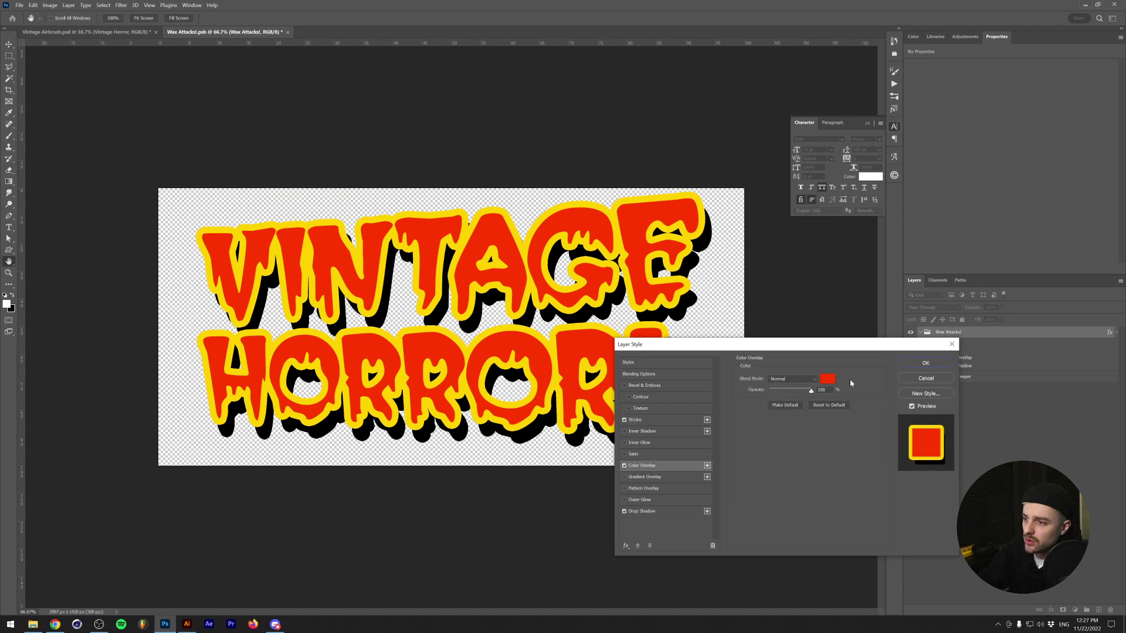
left_click(647, 511)
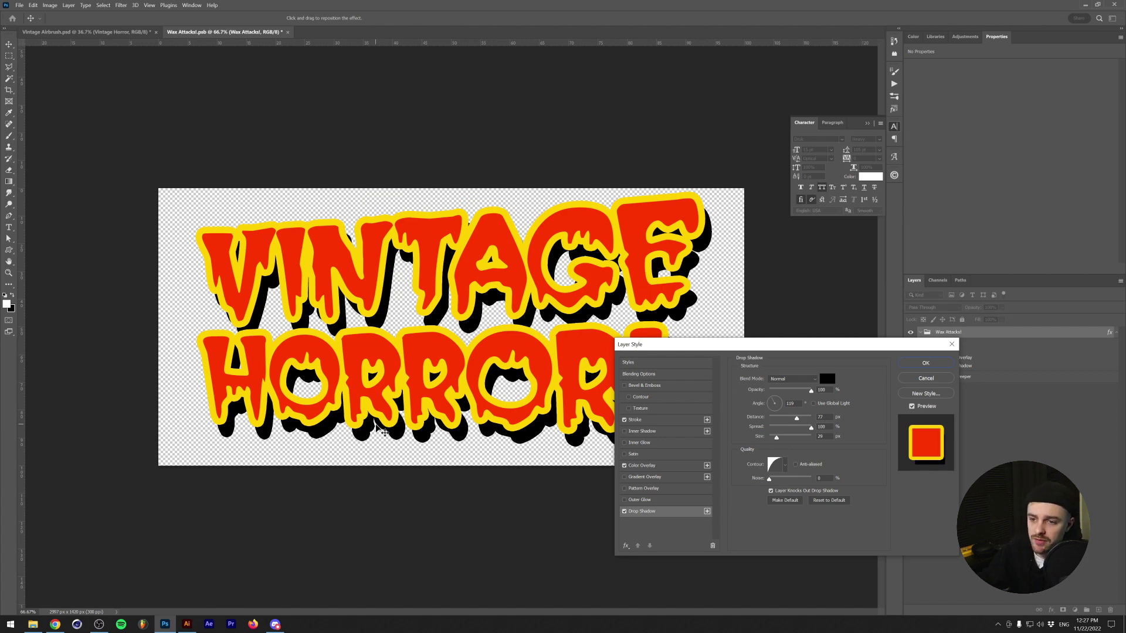
key("Return")
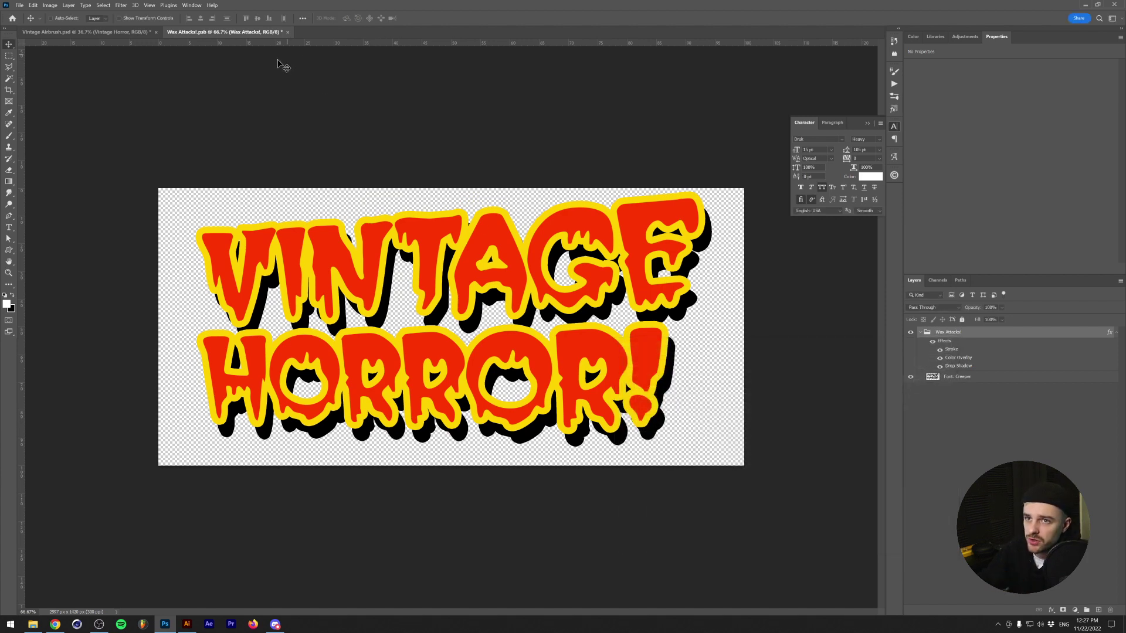
key("ctrl+s")
left_click(287, 32)
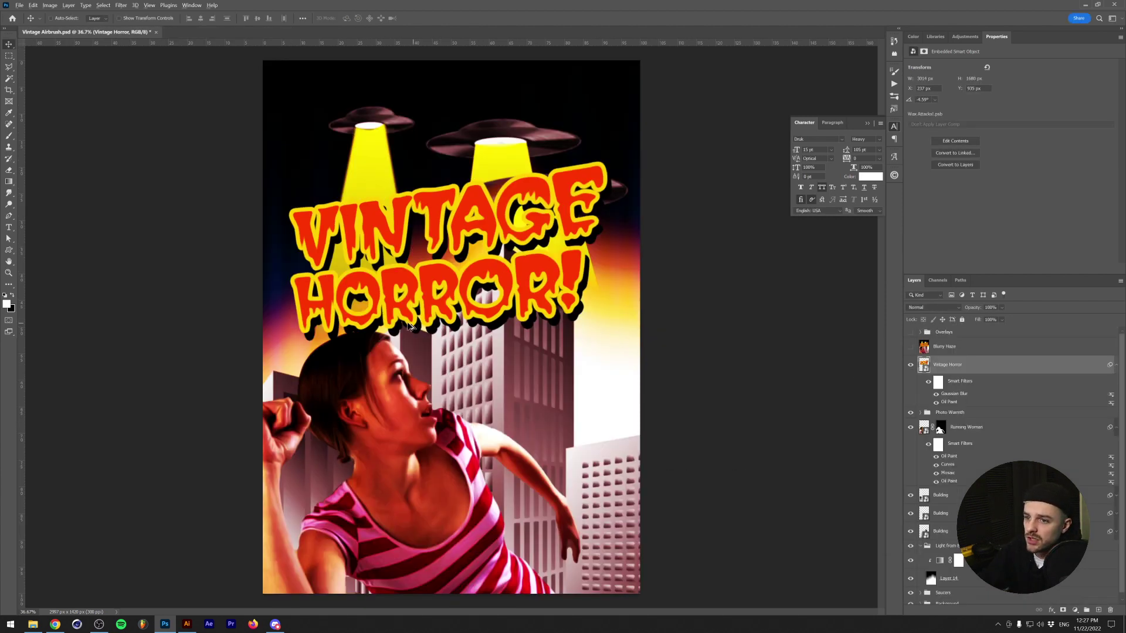
Hide the Oil Paint smart filter on the Vintage Horror title, checking the lettering zoomed in
scroll(745, 374, "up", 4)
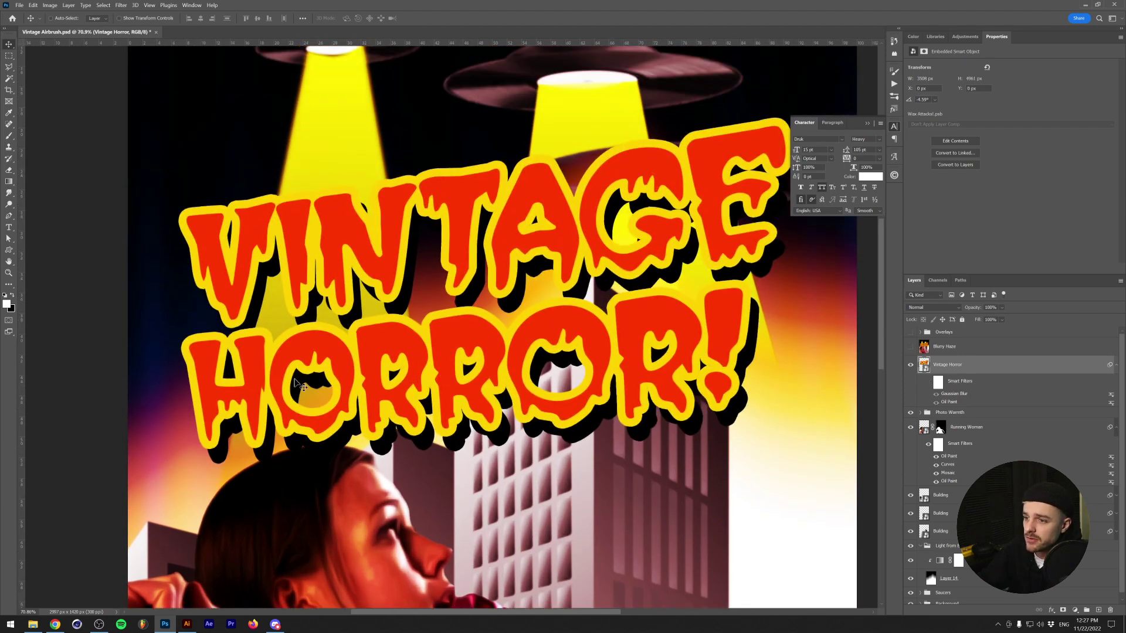
scroll(305, 386, "up", 5)
scroll(540, 532, "down", 2)
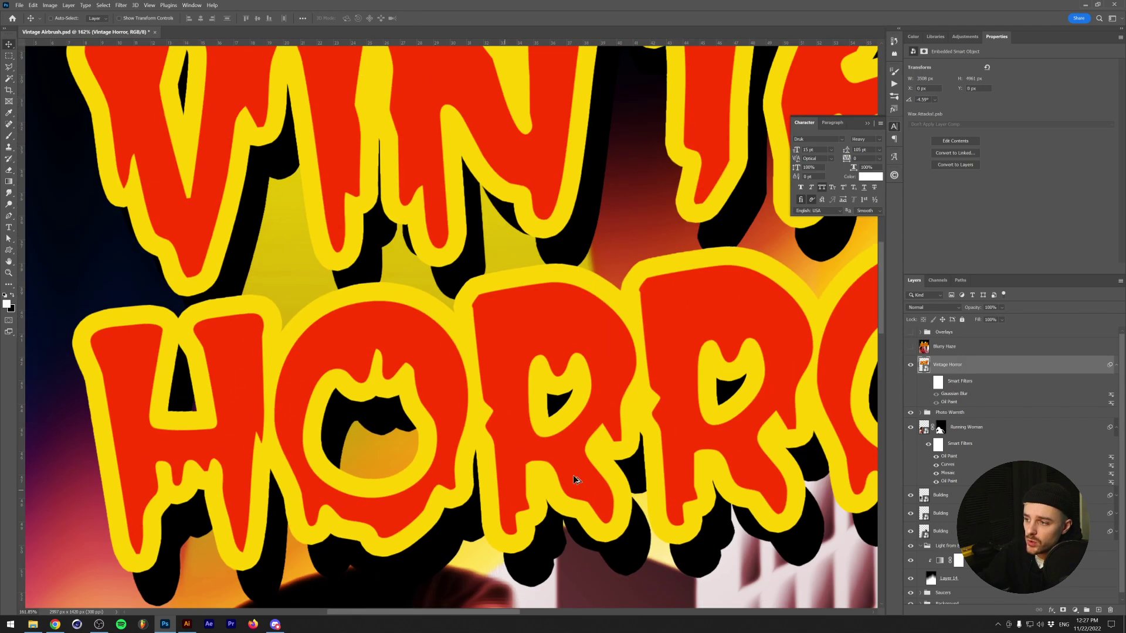
left_click(935, 401)
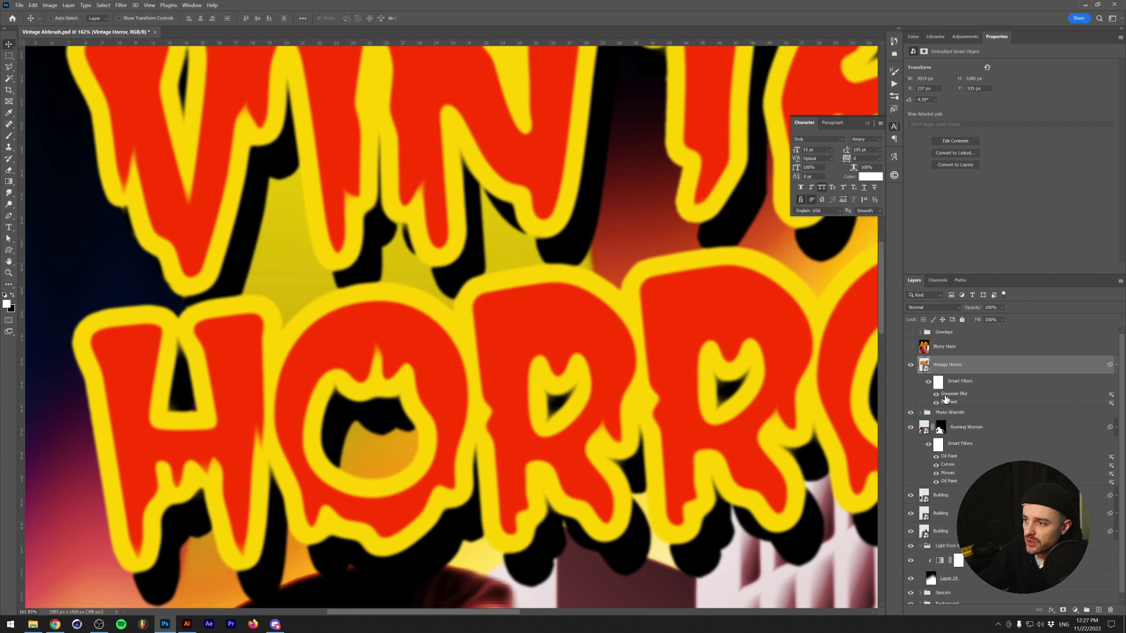
scroll(513, 411, "down", 5)
scroll(513, 412, "up", 3)
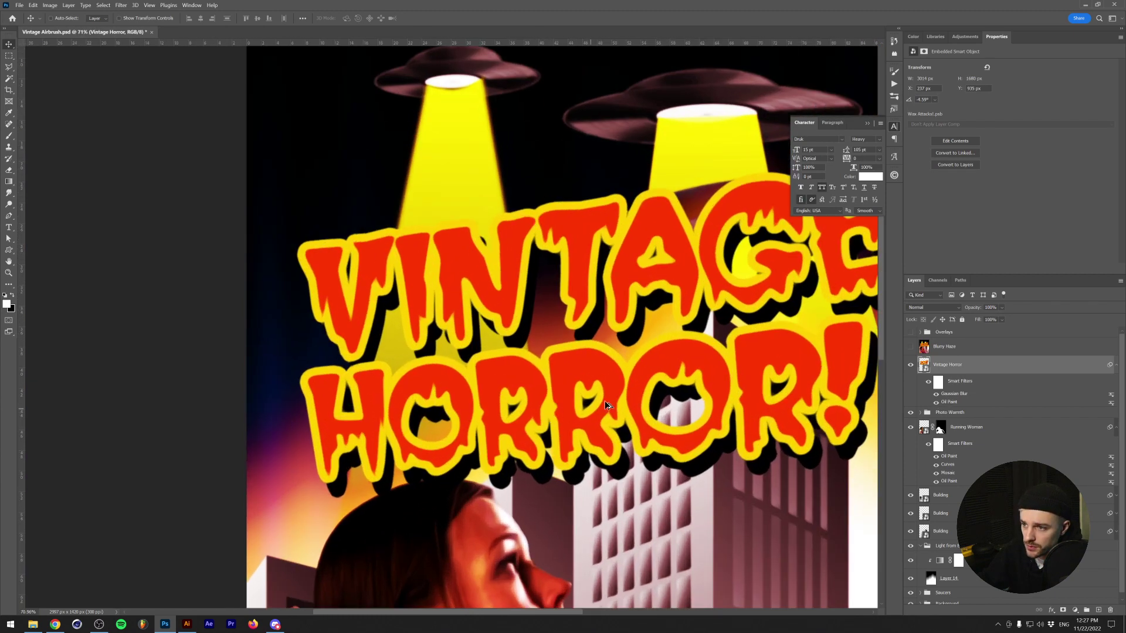
scroll(621, 376, "down", 2)
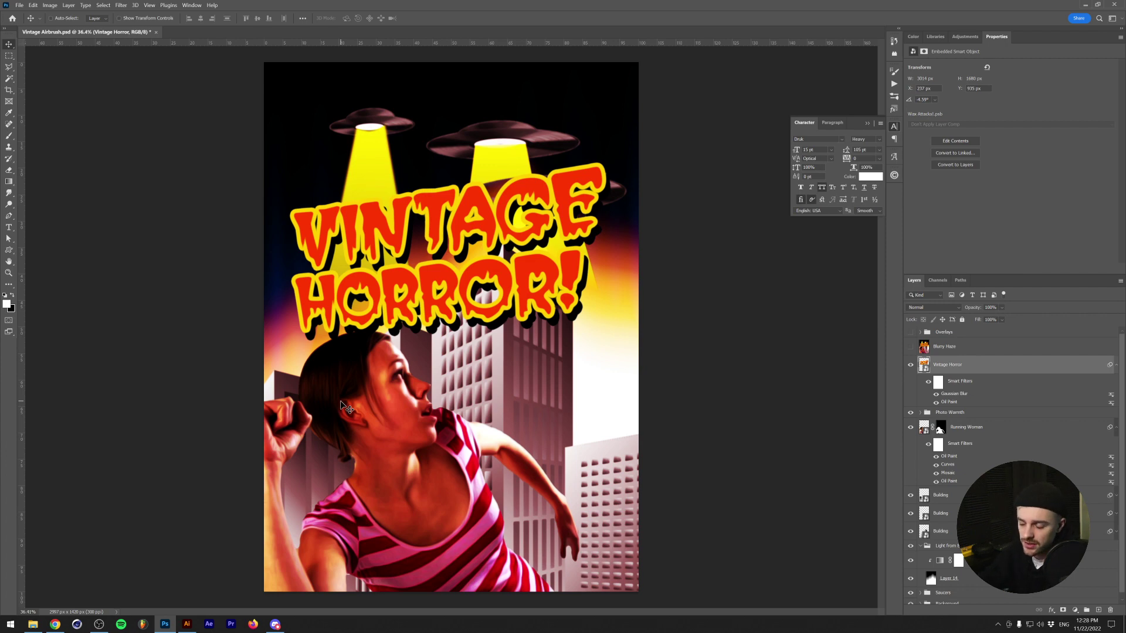
Stamp all visible layers into a new layer and set its blend mode to Soft Light
key("ctrl")
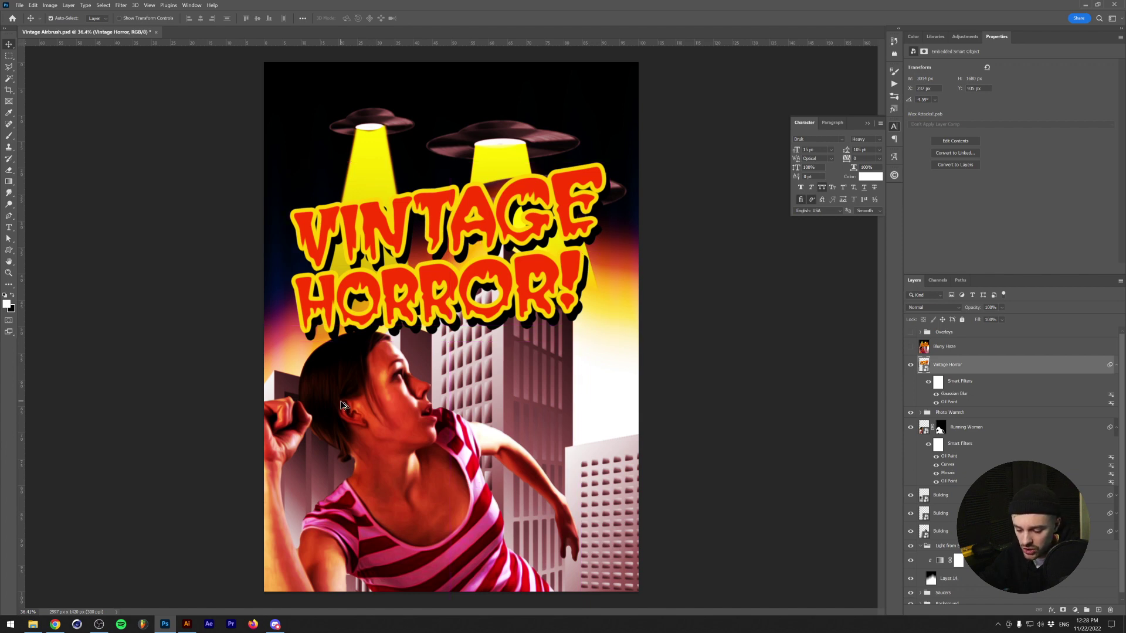
key("ctrl+shift+alt+e")
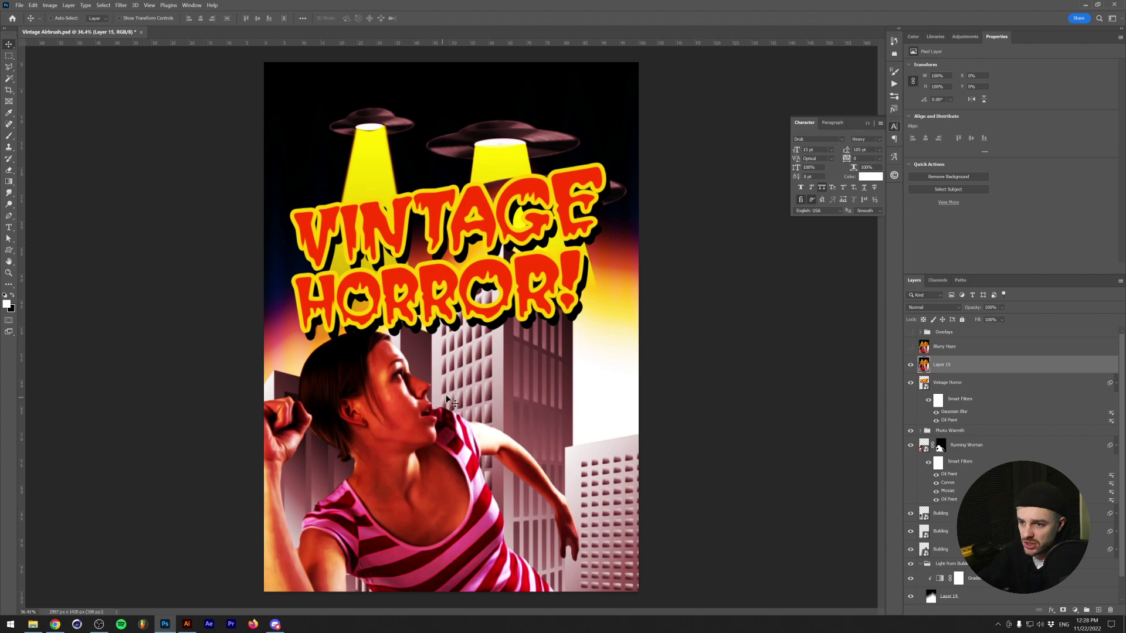
left_click_drag(452, 405, 511, 369)
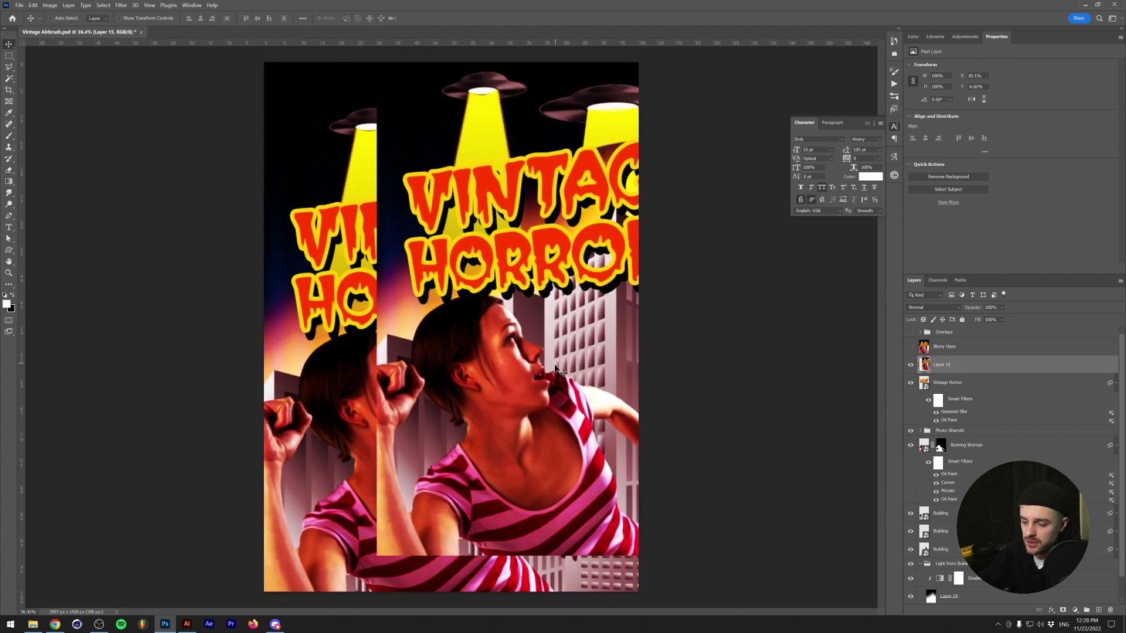
key("ctrl+z")
left_click(932, 307)
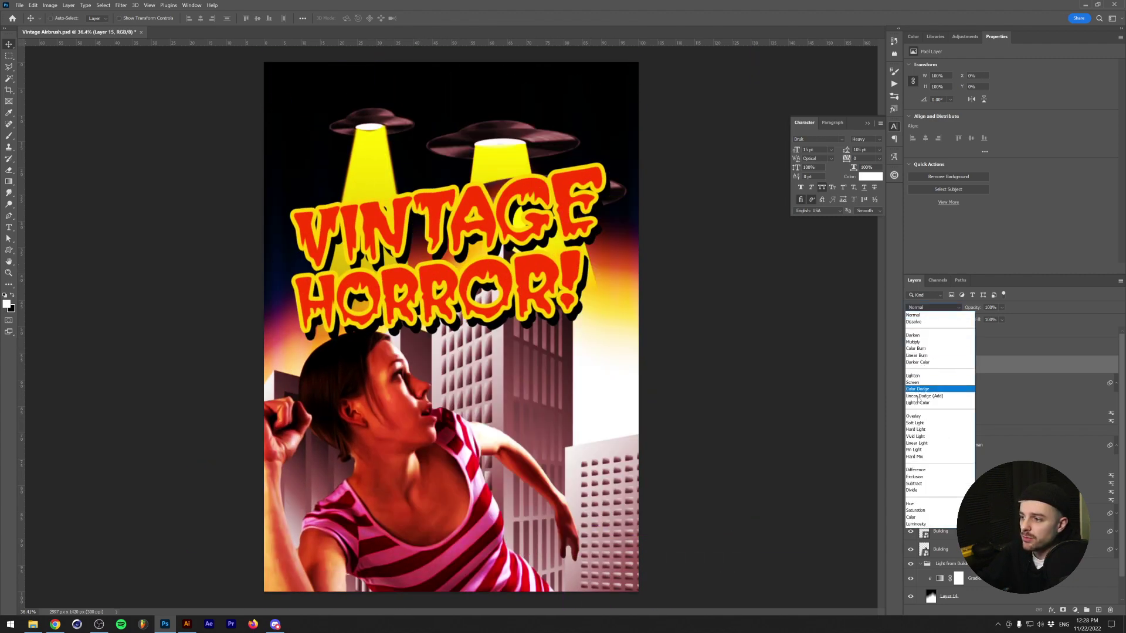
left_click(918, 425)
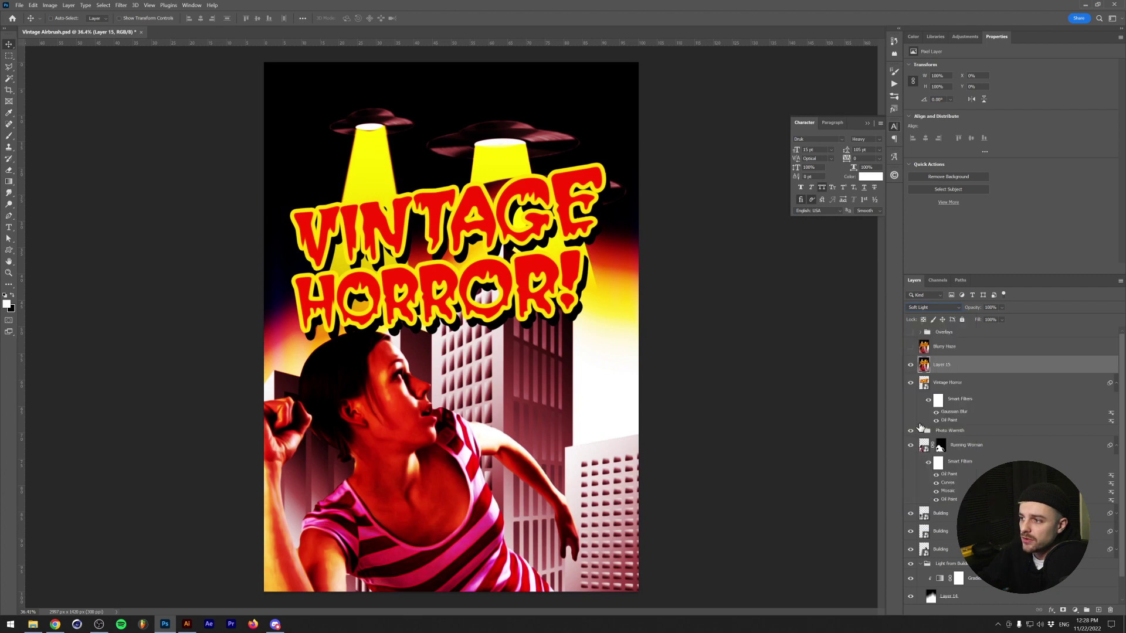
Blur the stamped layer with a 16.6-pixel Gaussian Blur
left_click(120, 4)
mouse_move(193, 109)
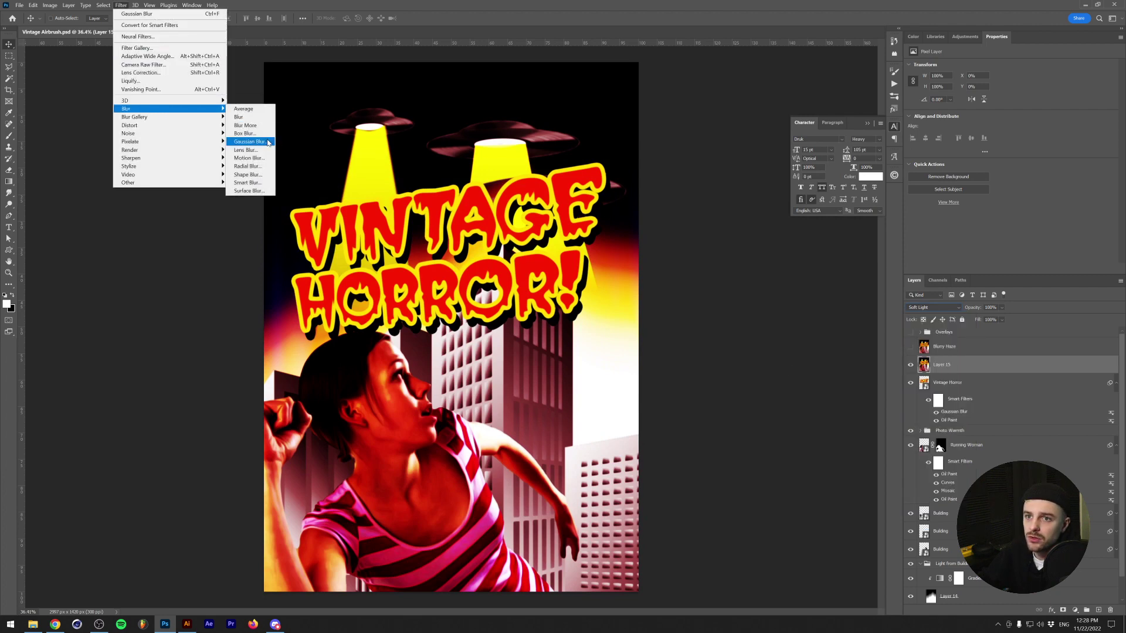
left_click(250, 142)
mouse_move(692, 360)
left_mouse_down()
mouse_move(725, 363)
mouse_move(698, 365)
mouse_move(711, 363)
left_mouse_up()
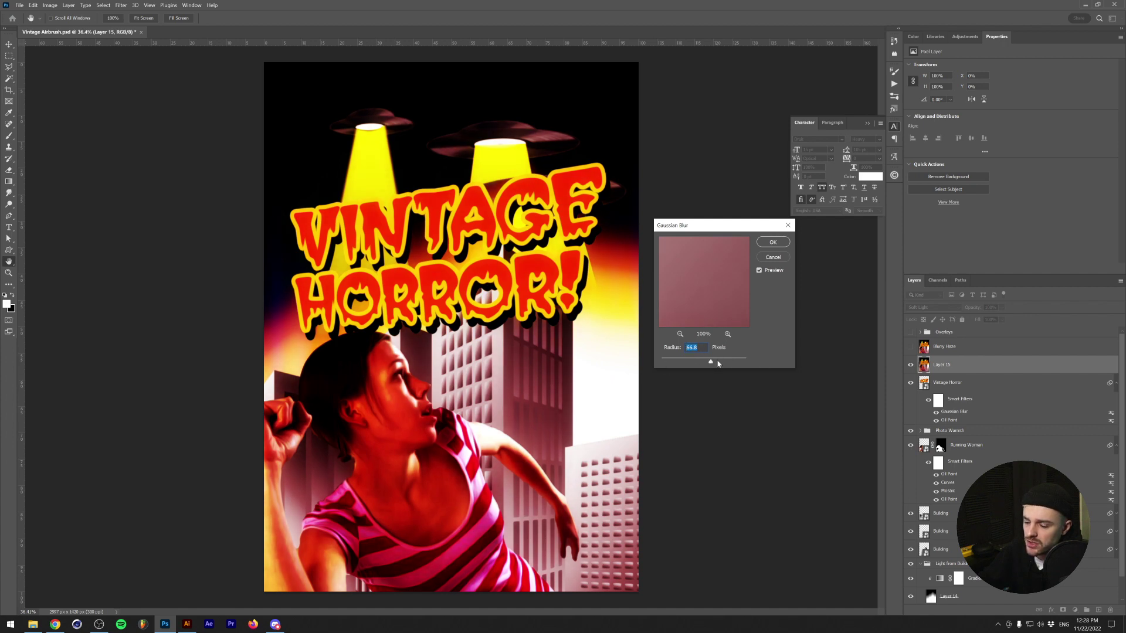
left_click(774, 243)
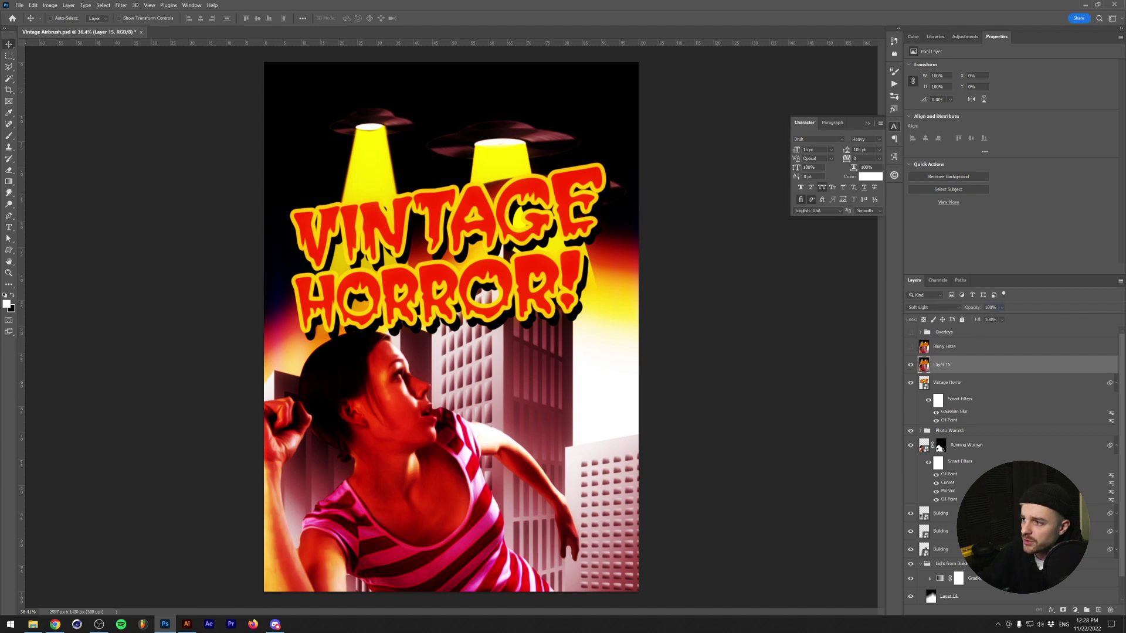
Set Layer 15 to 60% opacity, compare it on and off, and expand the Overlays group
key("6")
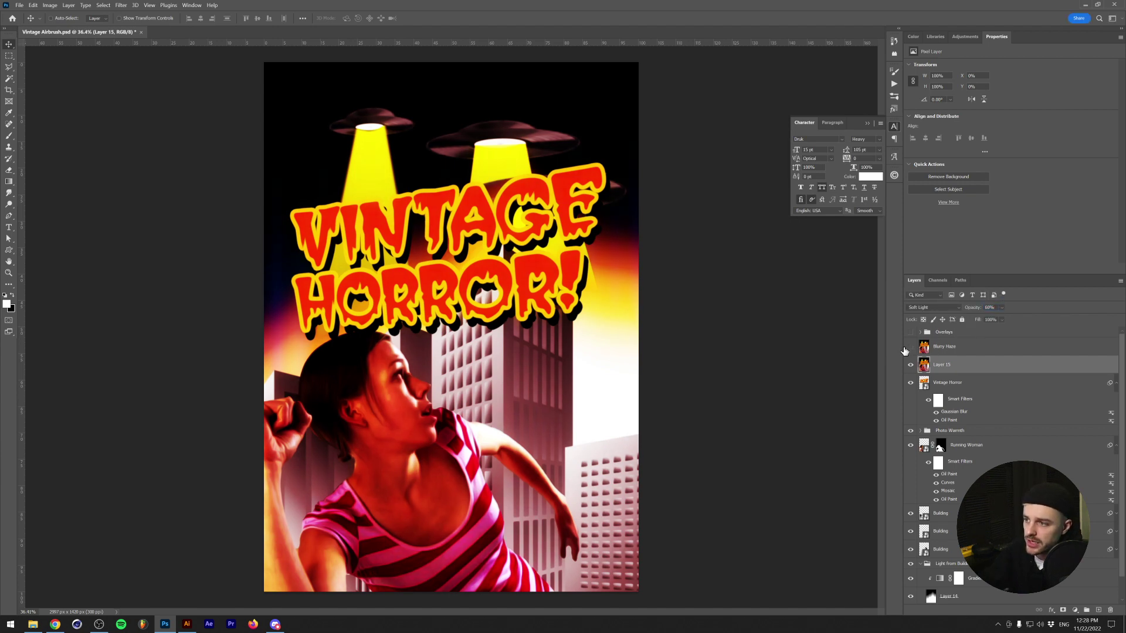
left_click(912, 366)
left_click(912, 366)
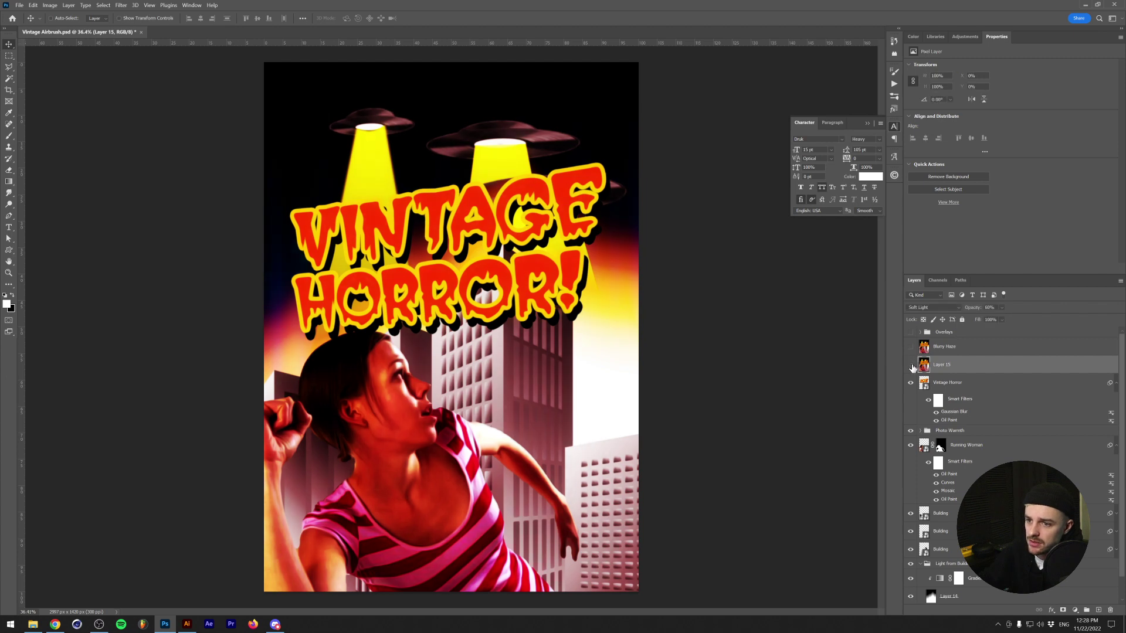
left_click(912, 366)
left_click(912, 366)
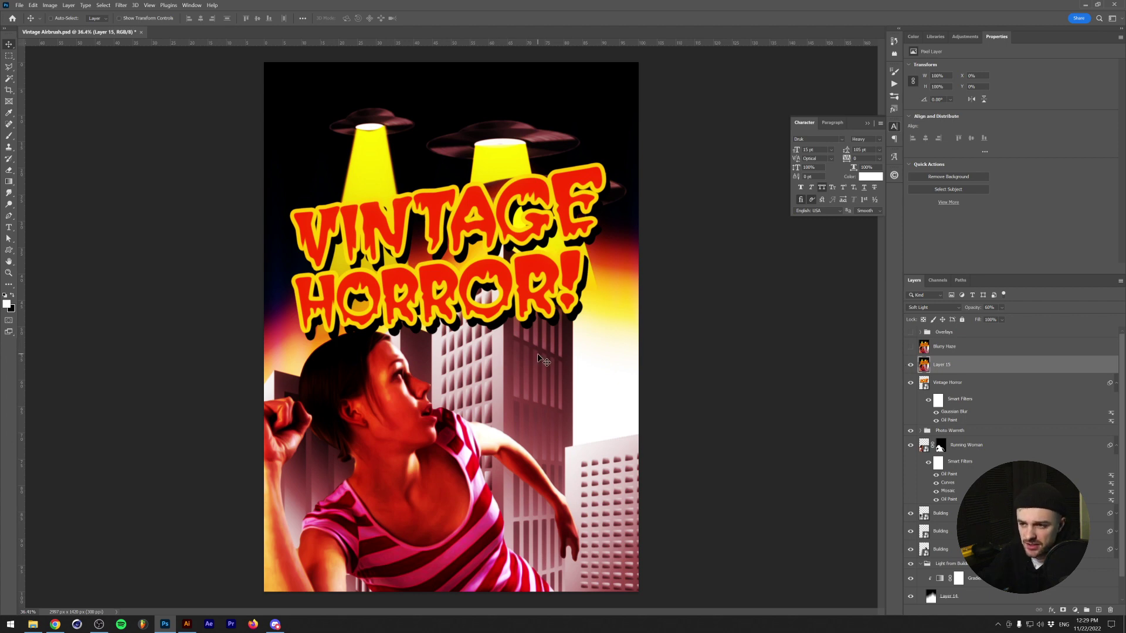
left_click(920, 331)
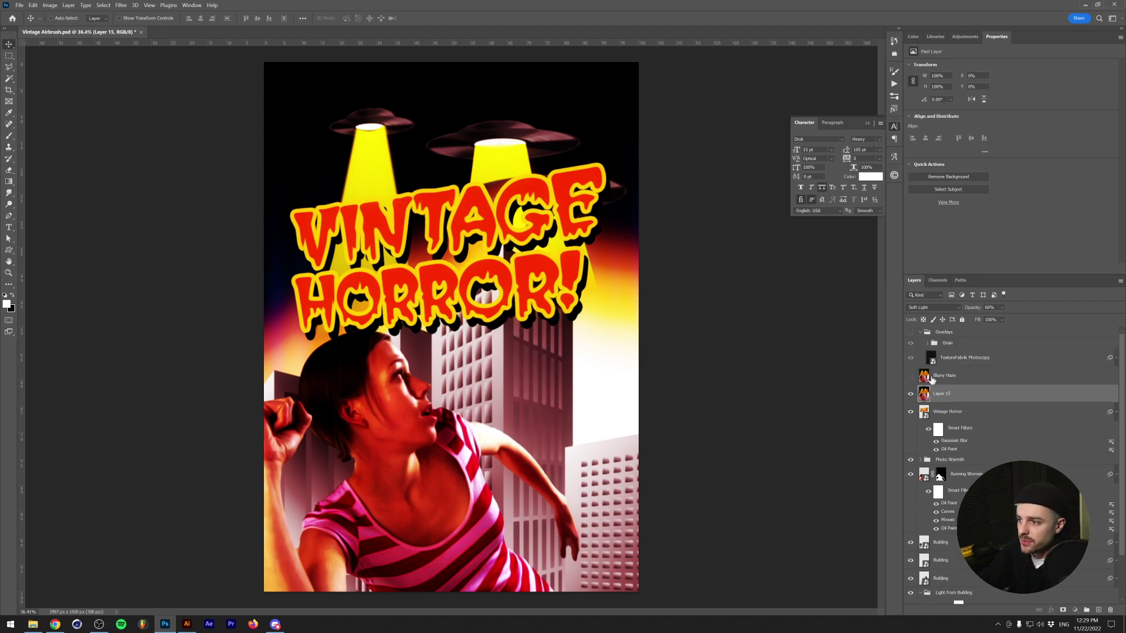
Show Blurry Haze and the Overlays texture, and add a Curves smart filter to TextureFabrik Photocopy
left_click(933, 378)
left_click(910, 376)
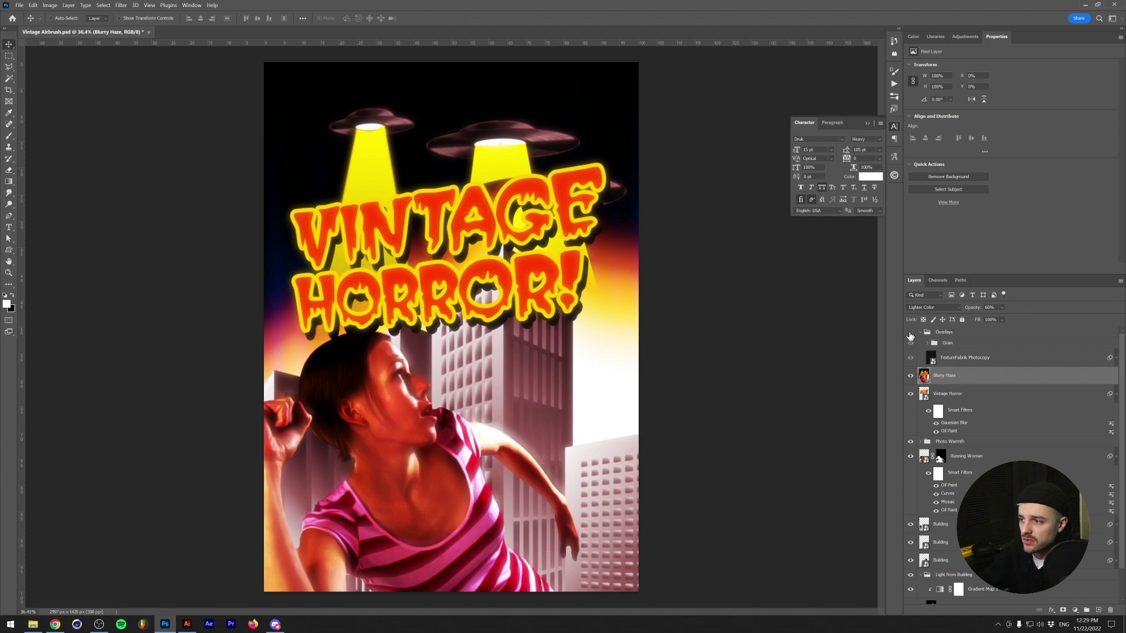
left_click(910, 332)
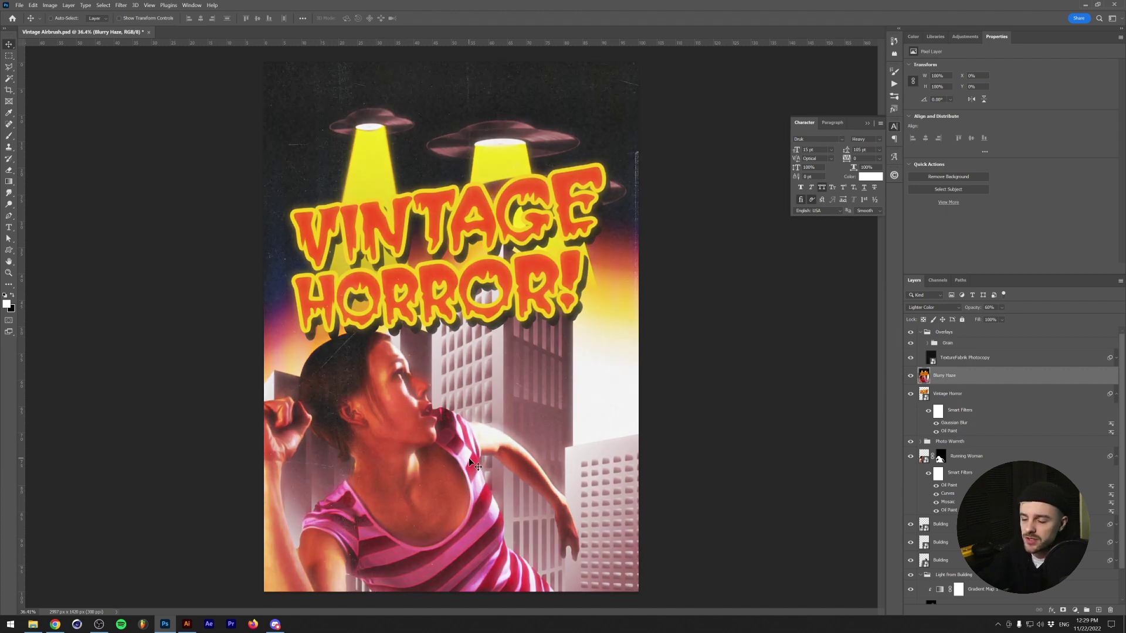
left_click(942, 360)
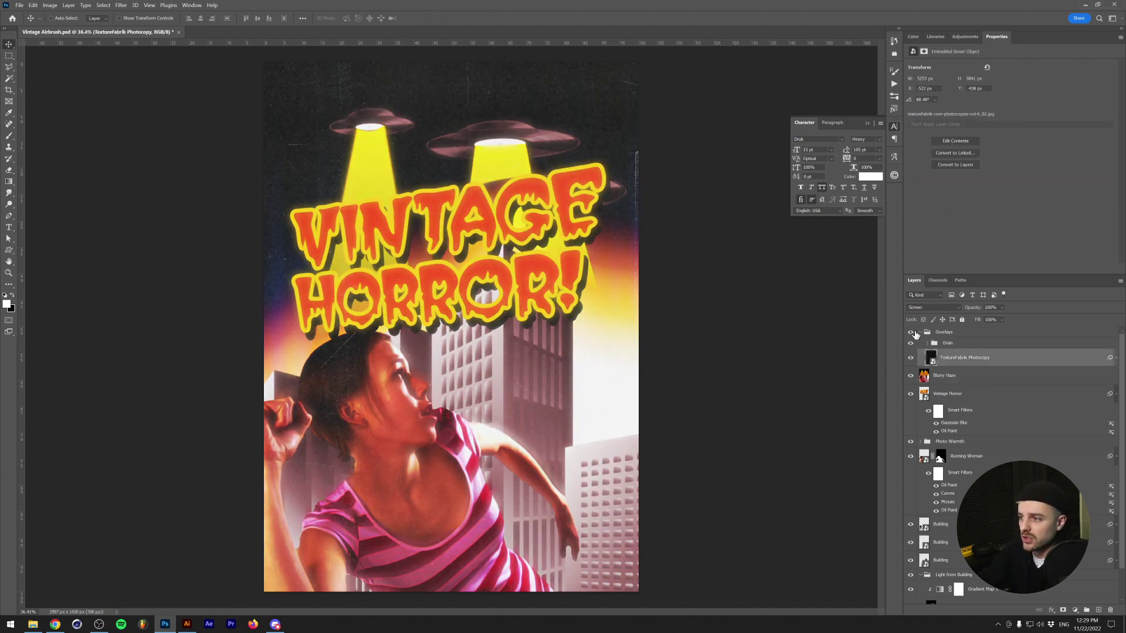
key("ctrl+shift+z")
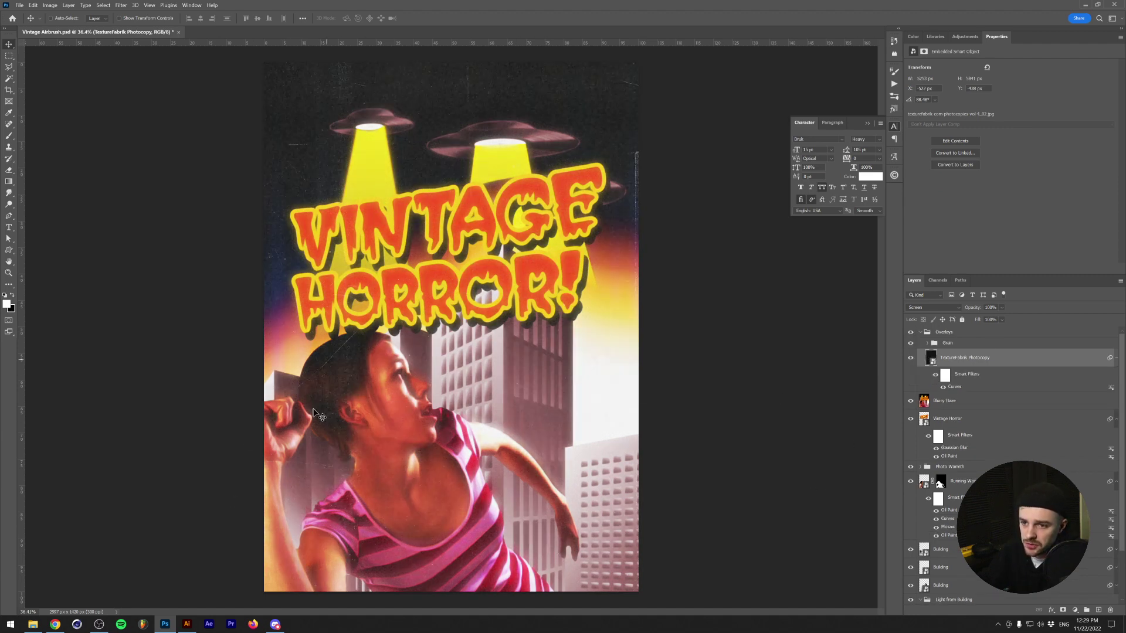
scroll(278, 434, "up", 3)
scroll(402, 252, "up", 2)
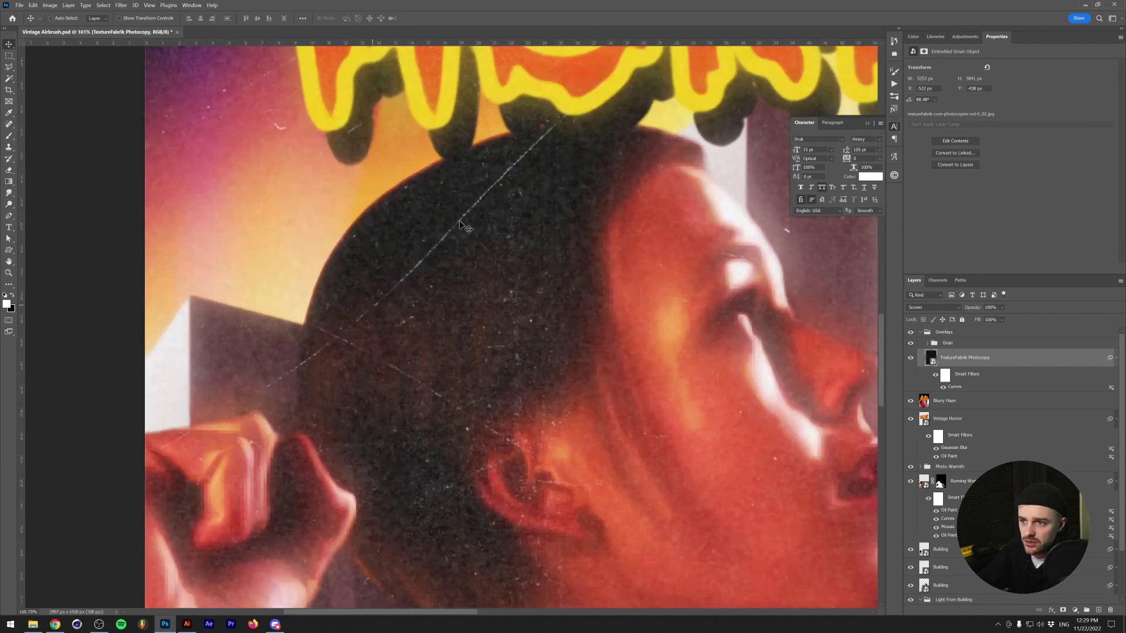
scroll(402, 252, "down", 5)
left_click(932, 307)
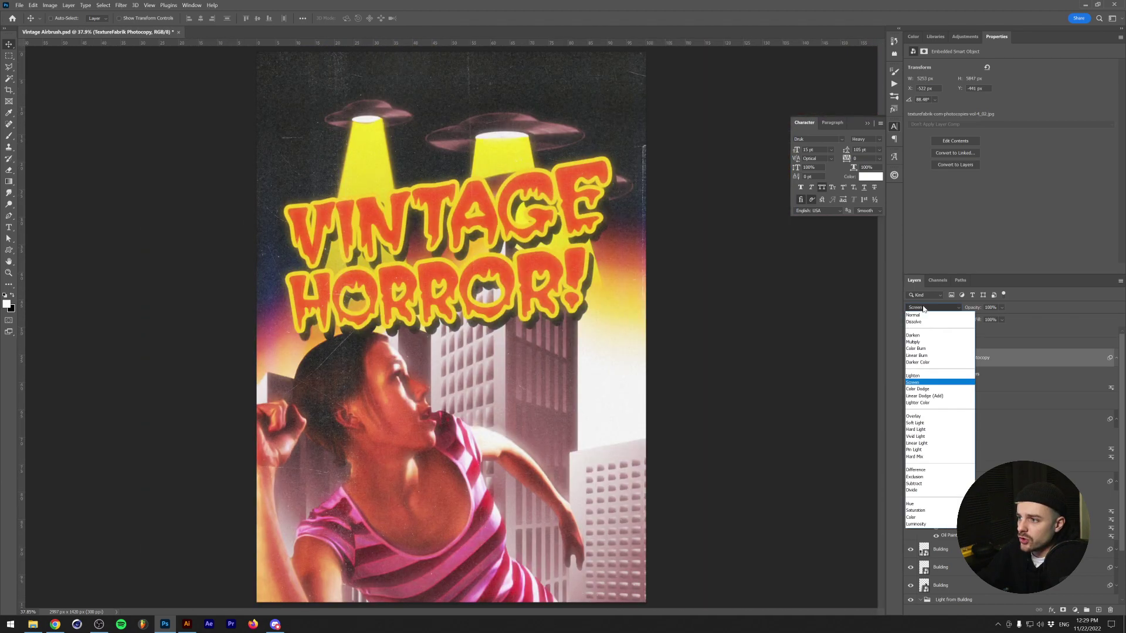
left_click(919, 311)
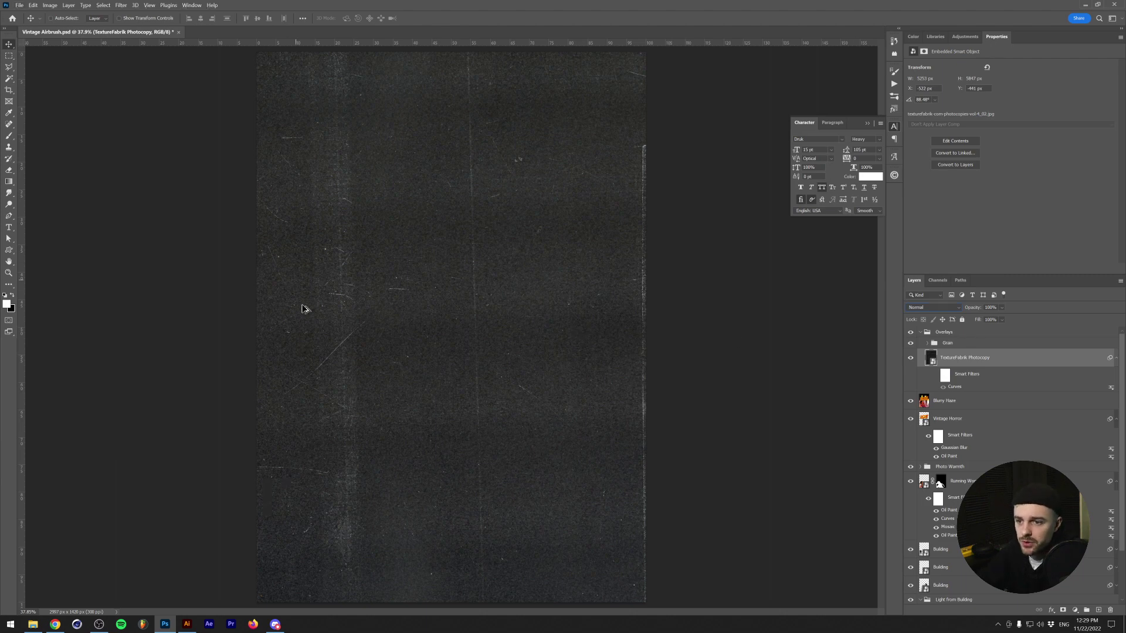
scroll(304, 309, "down", 2)
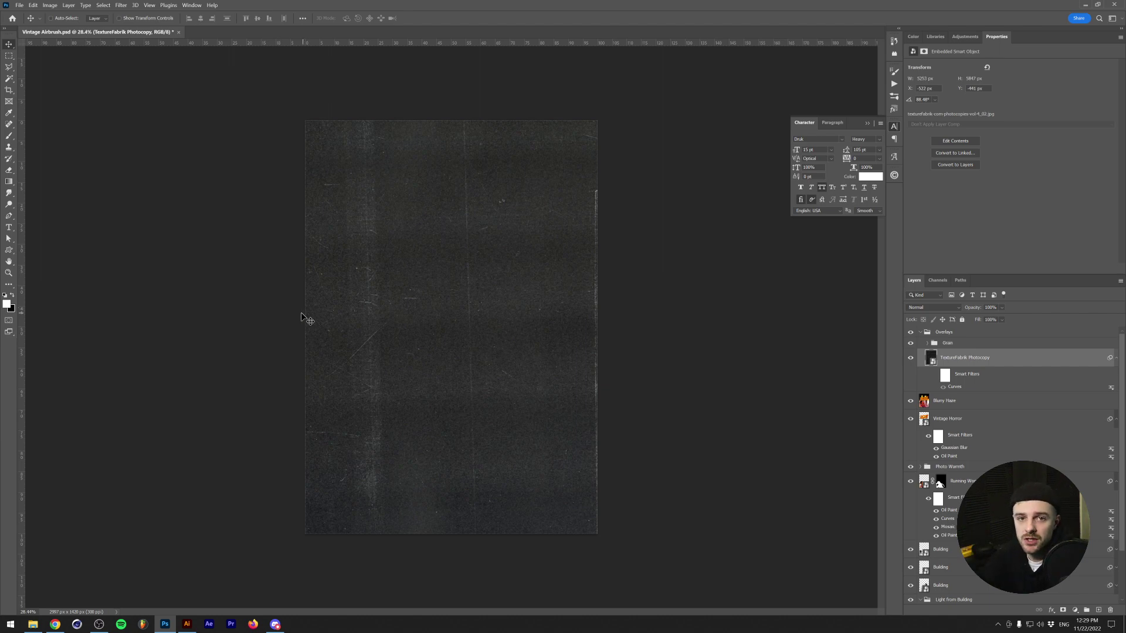
left_click(933, 307)
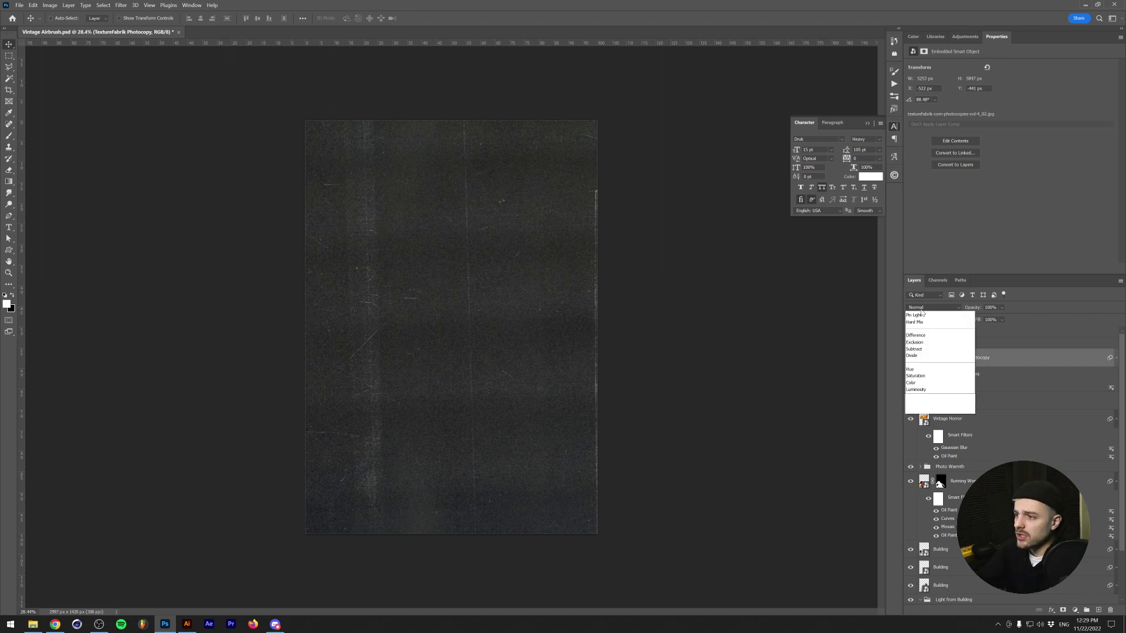
left_click(922, 384)
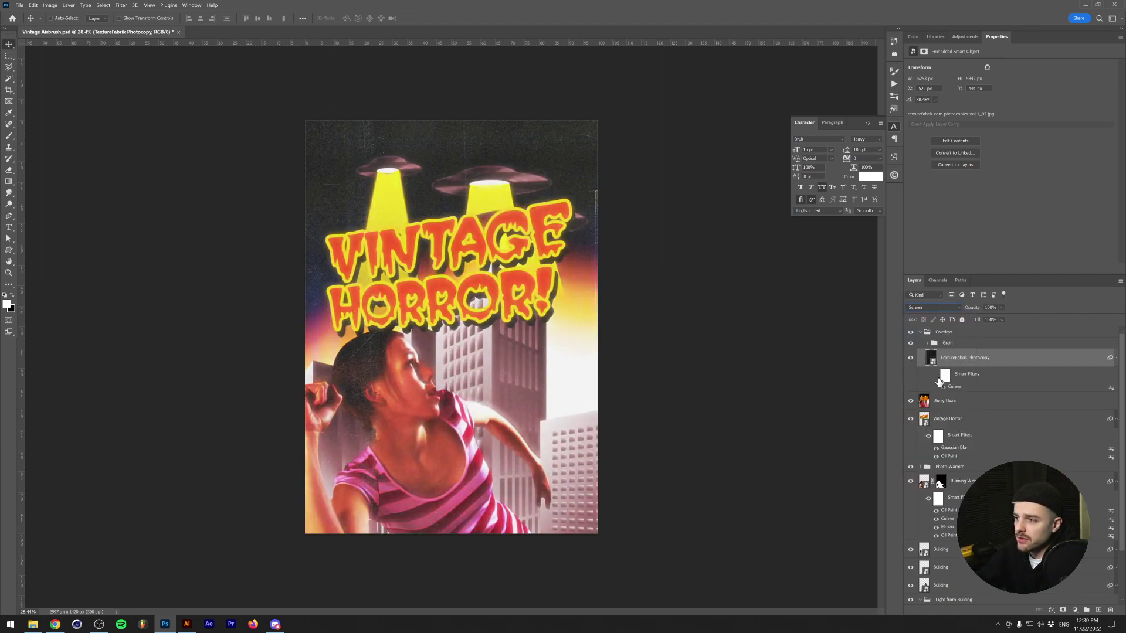
double_click(954, 388)
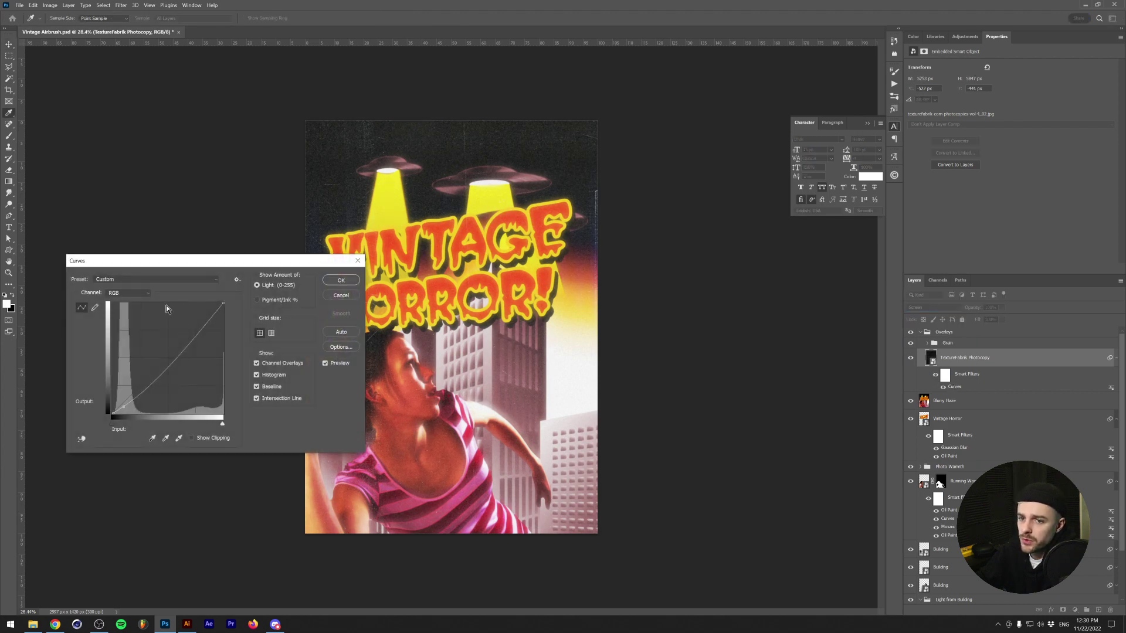
left_click_drag(178, 268, 638, 255)
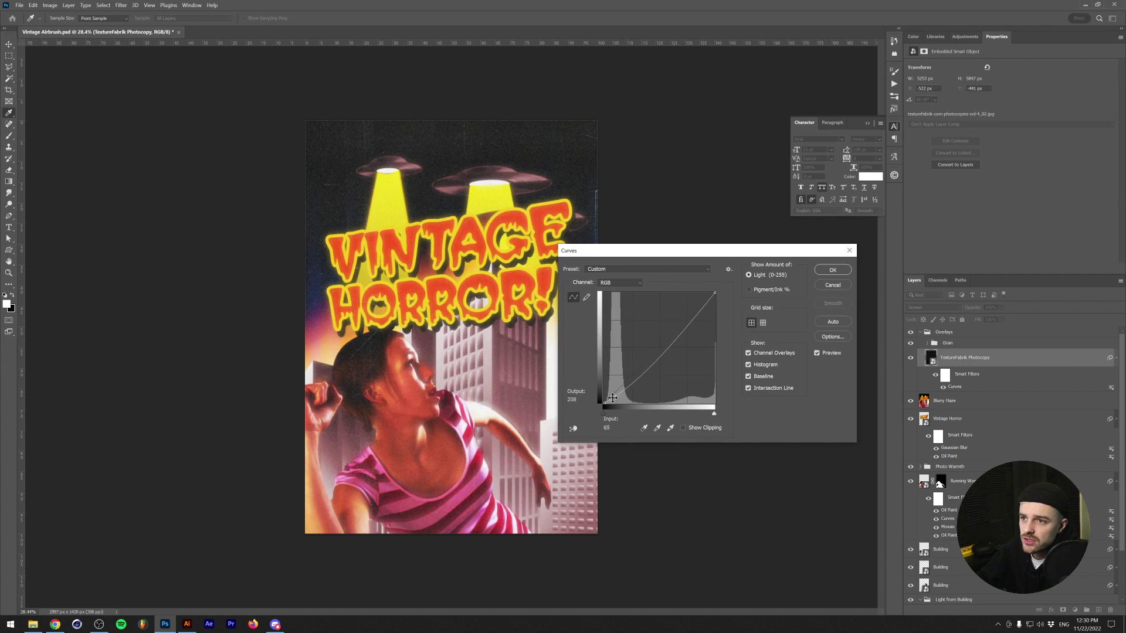
mouse_move(615, 397)
left_mouse_down()
mouse_move(617, 371)
mouse_move(618, 393)
left_mouse_up()
left_click(834, 286)
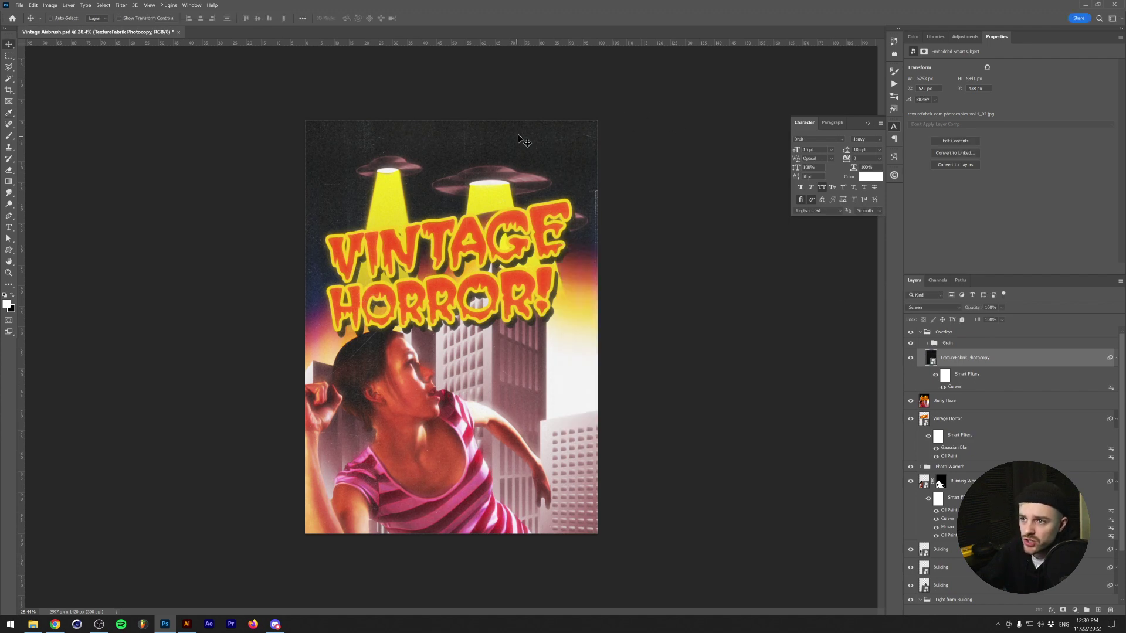
Expand the Grain group, set Layers 12 and 11 to 100% fill, and hide Layer 12
left_click(928, 343)
left_click(911, 344)
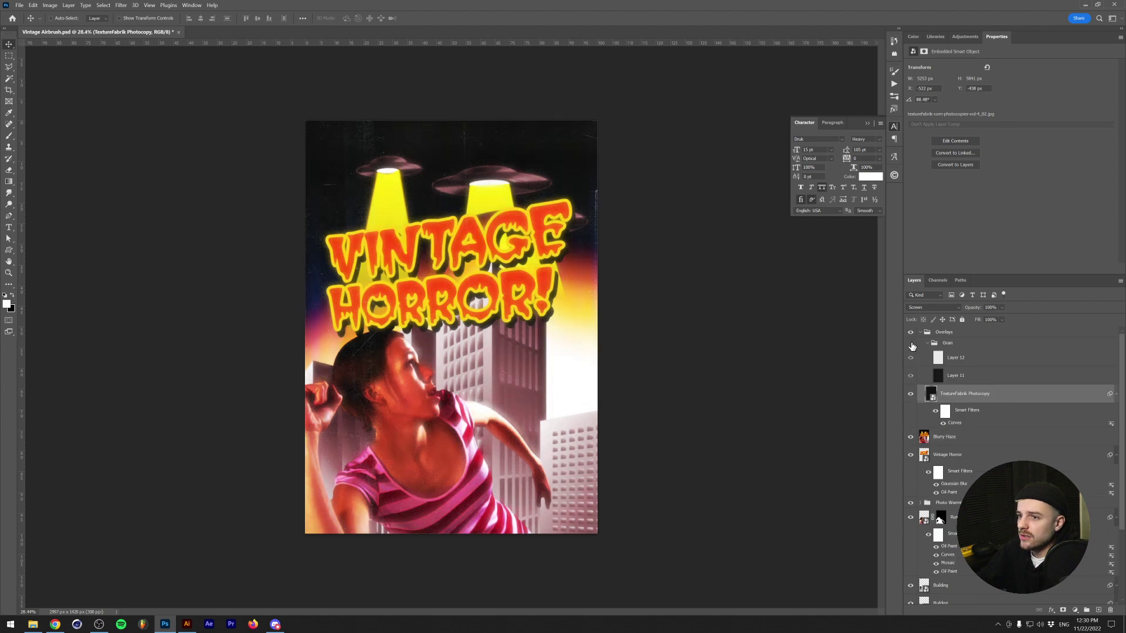
left_click(912, 346)
left_click(912, 346)
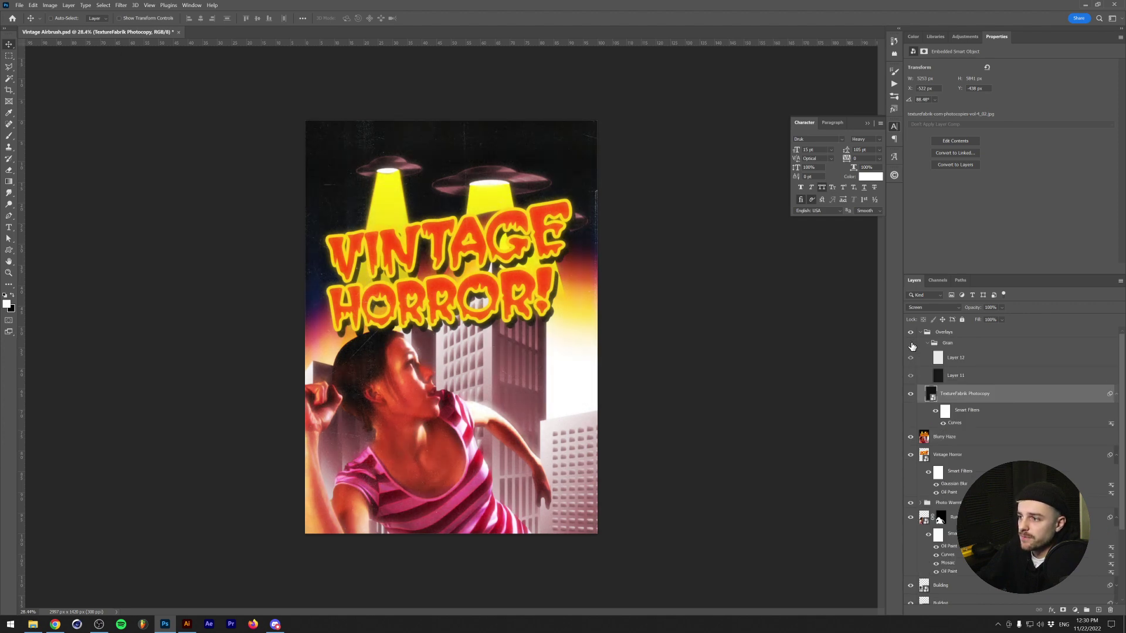
left_click(911, 346)
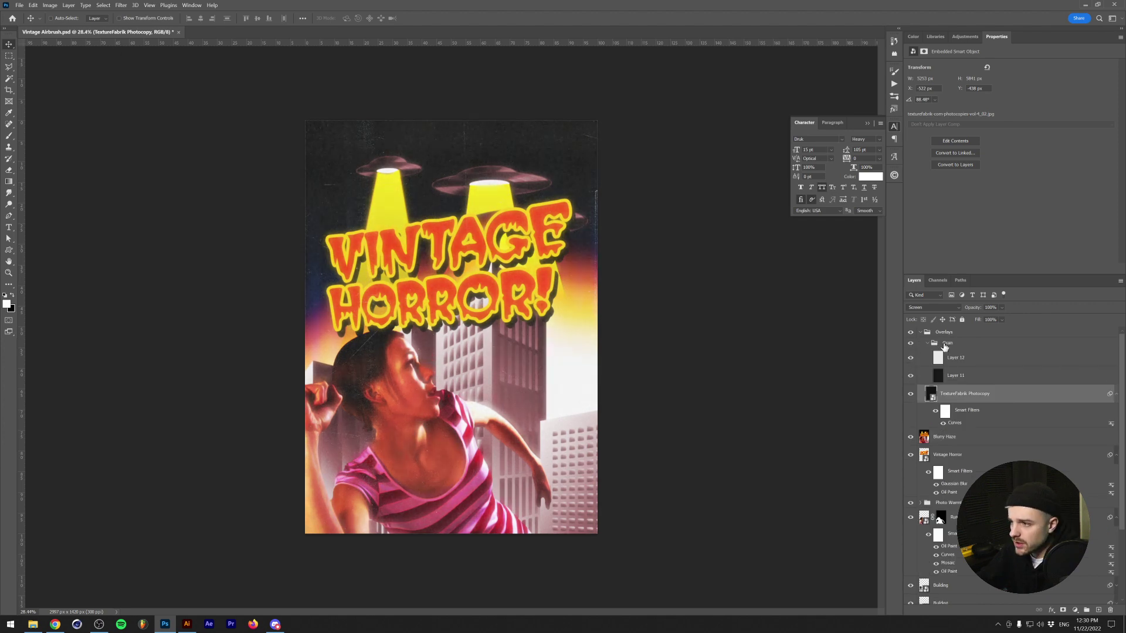
left_click(958, 359)
left_click(957, 376, "shift")
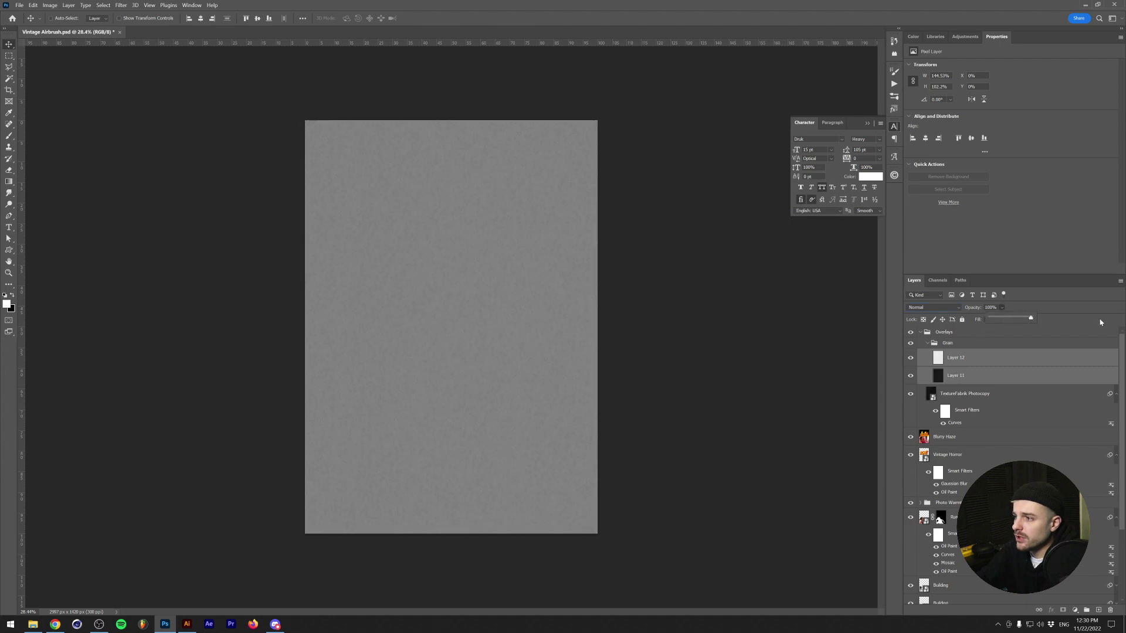
left_click_drag(1101, 322, 1101, 322)
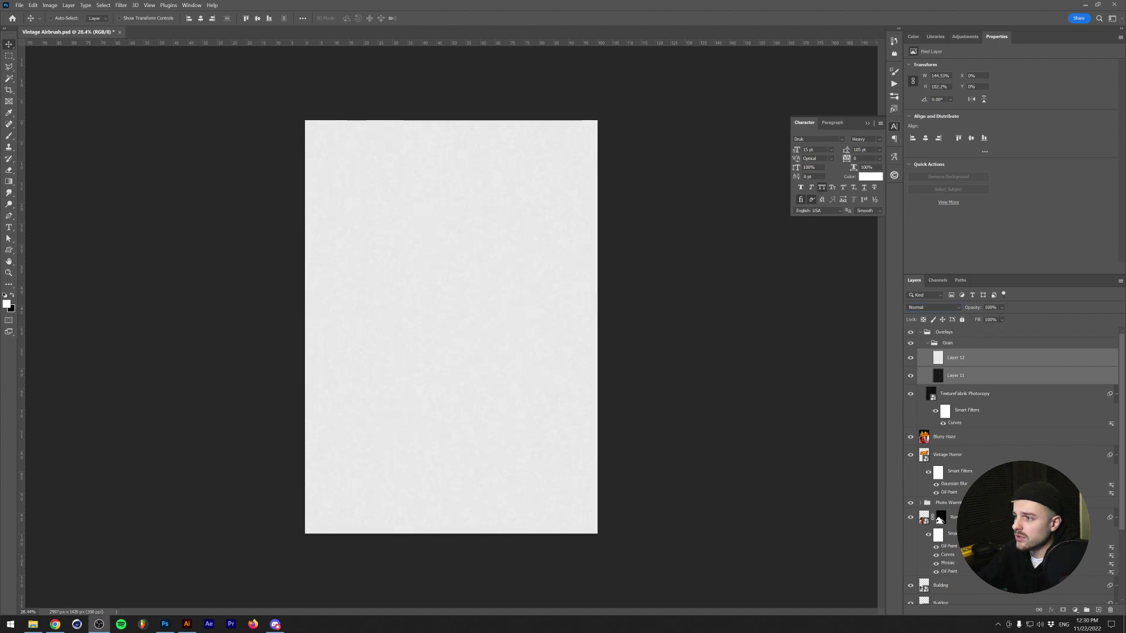
left_click(911, 357)
scroll(481, 352, "up", 2)
scroll(475, 351, "down", 2)
scroll(530, 370, "up", 1)
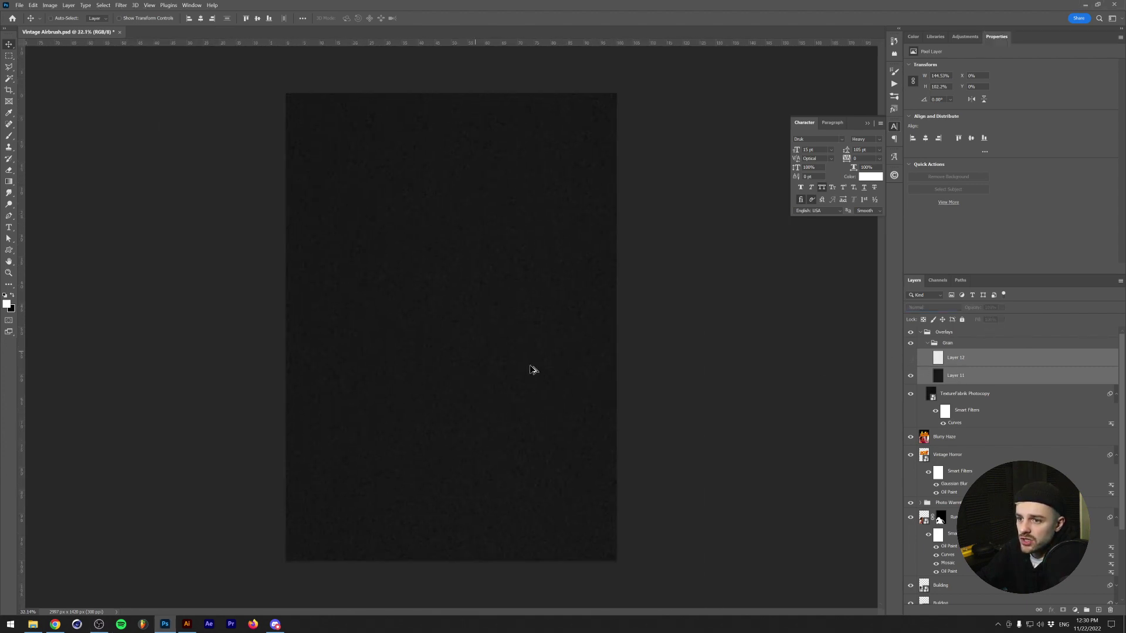
Create a new 50% grey-filled layer above Layer 11
left_click(964, 376)
scroll(432, 350, "up", 3)
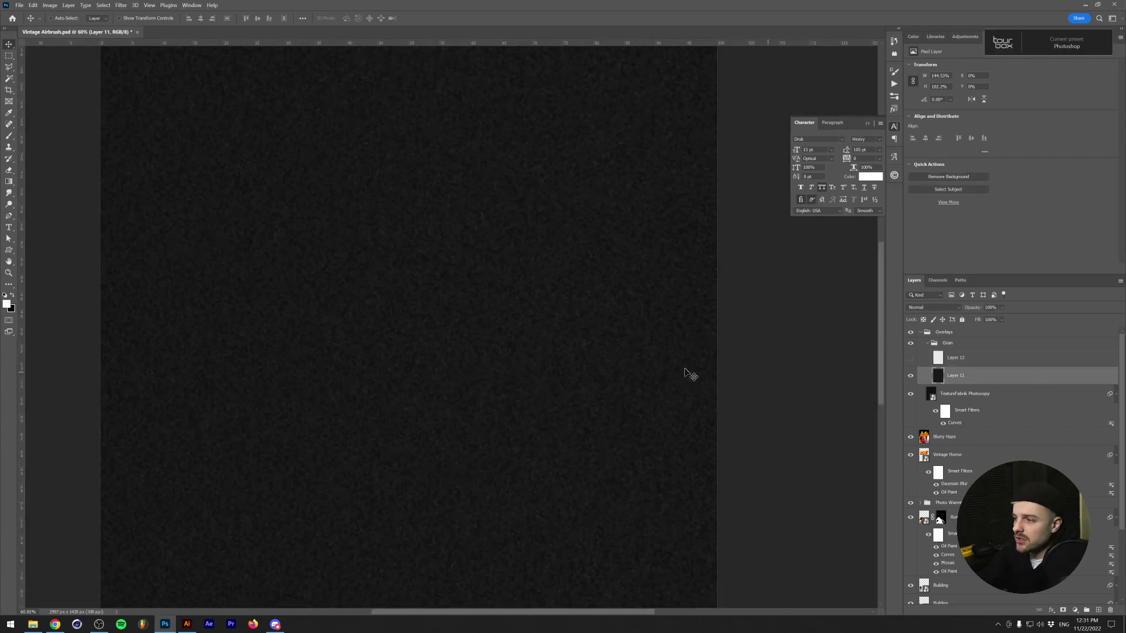
scroll(482, 364, "down", 3)
scroll(480, 364, "up", 1)
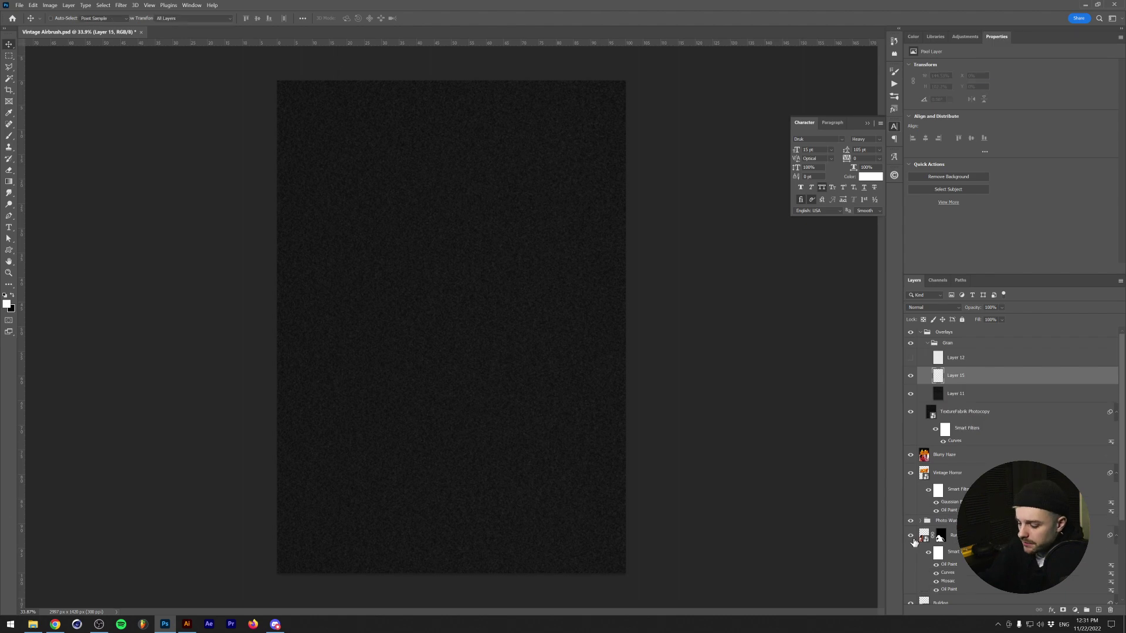
key("ctrl+shift+n")
key("Return")
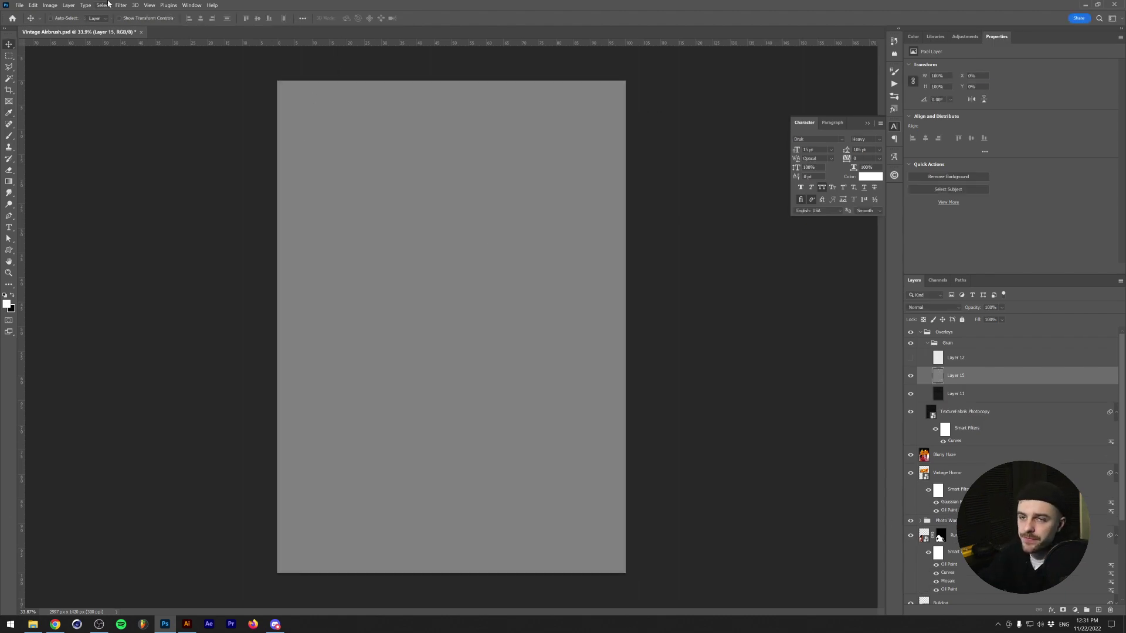
Apply the Filter Gallery Grain effect to Layer 15, with Clumped grain type and intensity about 50
left_click(121, 5)
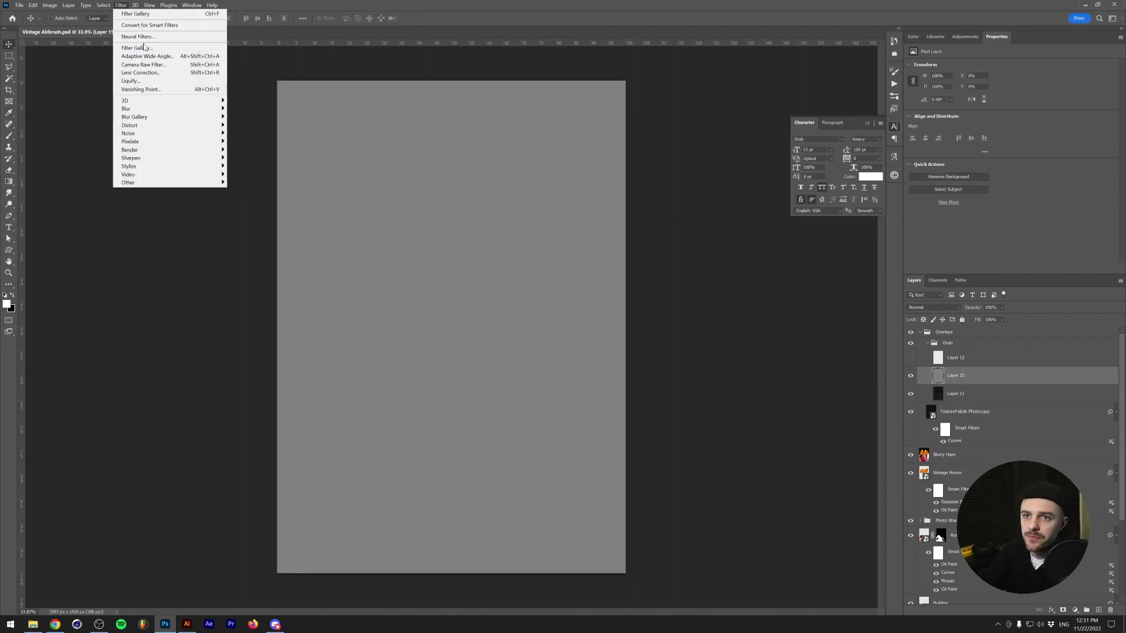
left_click(138, 49)
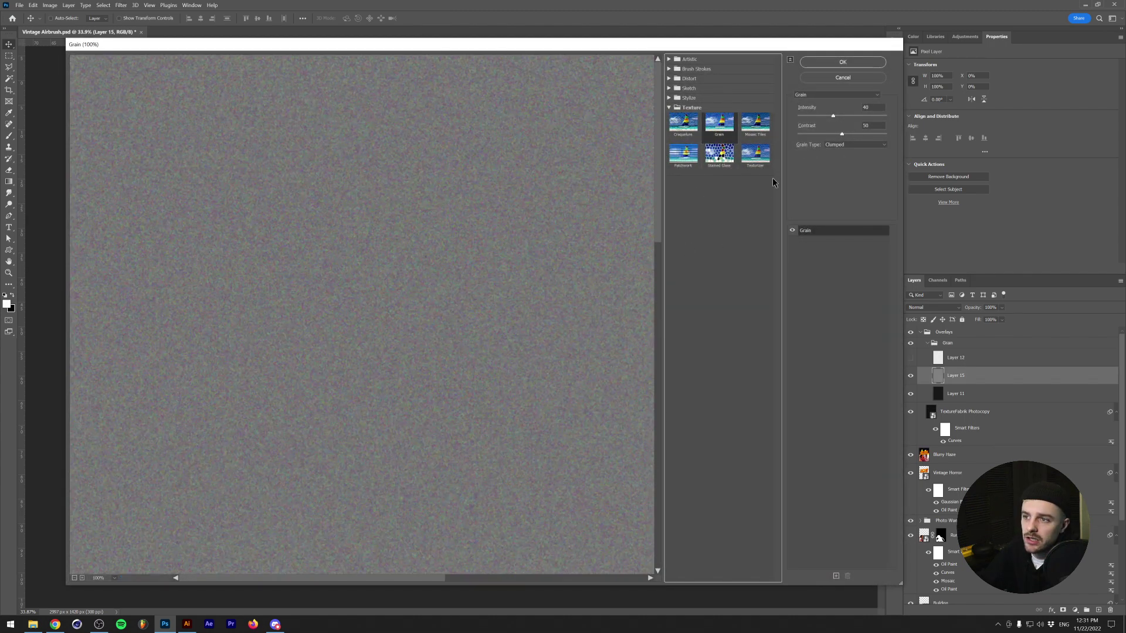
left_click(845, 144)
left_click(836, 148)
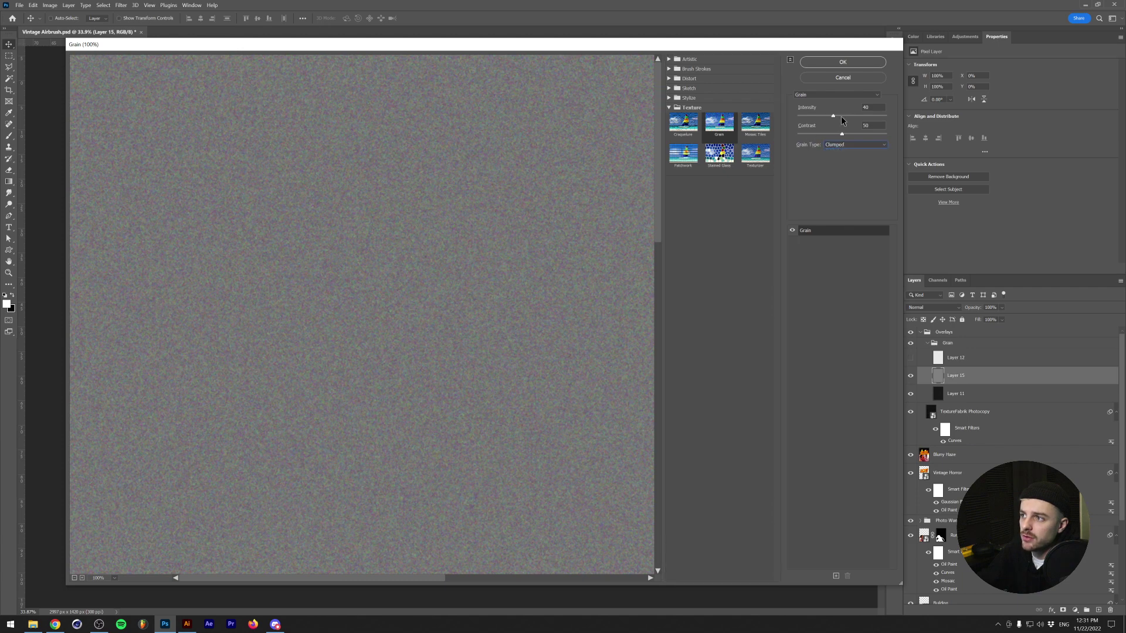
left_click_drag(834, 116, 842, 119)
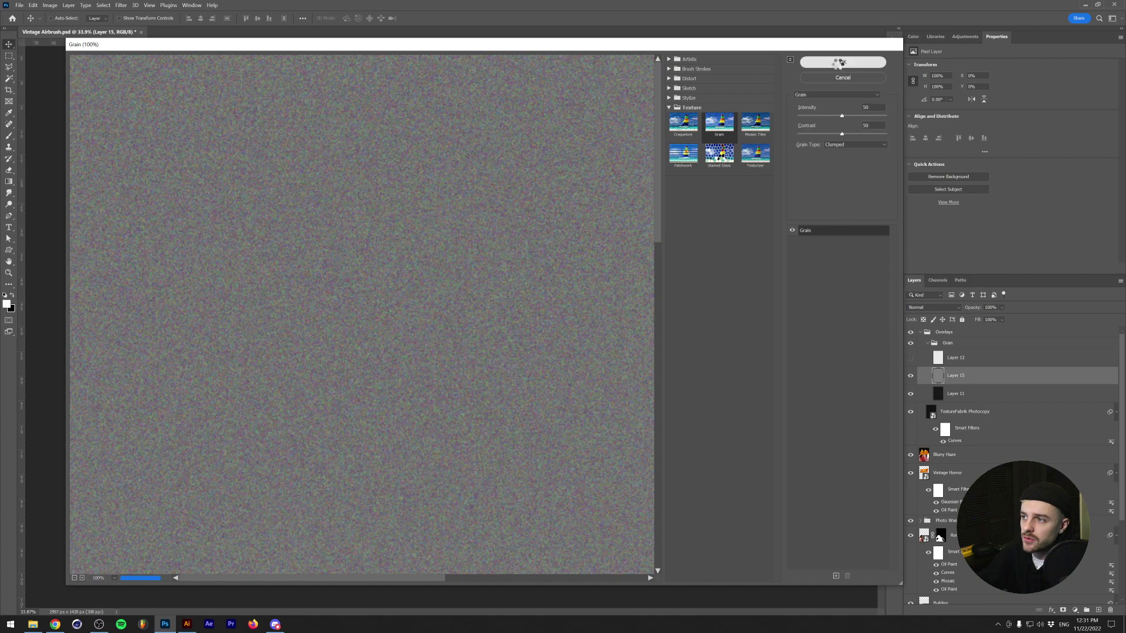
left_click(842, 62)
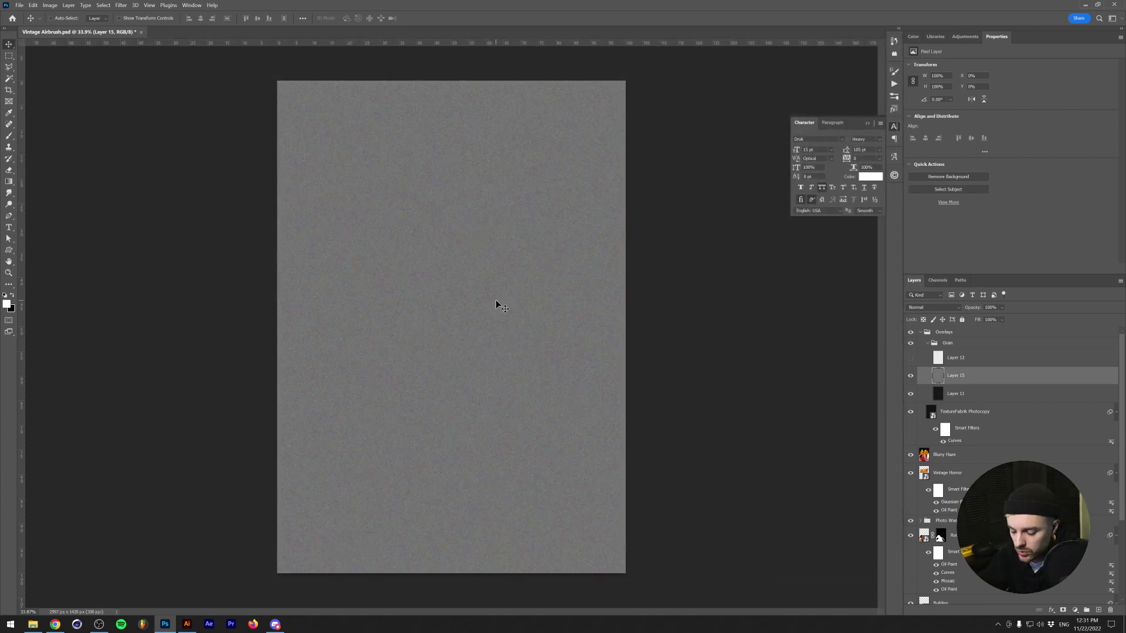
Desaturate the Layer 15 grain with Hue/Saturation at Saturation -100
key("ctrl+u")
left_click_drag(722, 255, 407, 251)
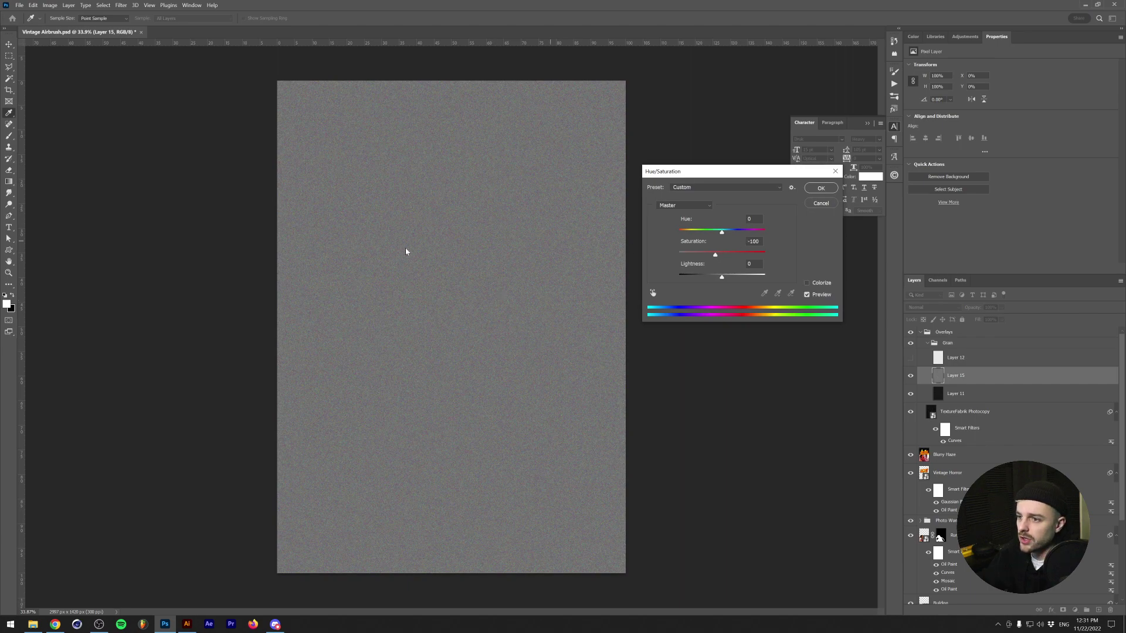
left_click(828, 186)
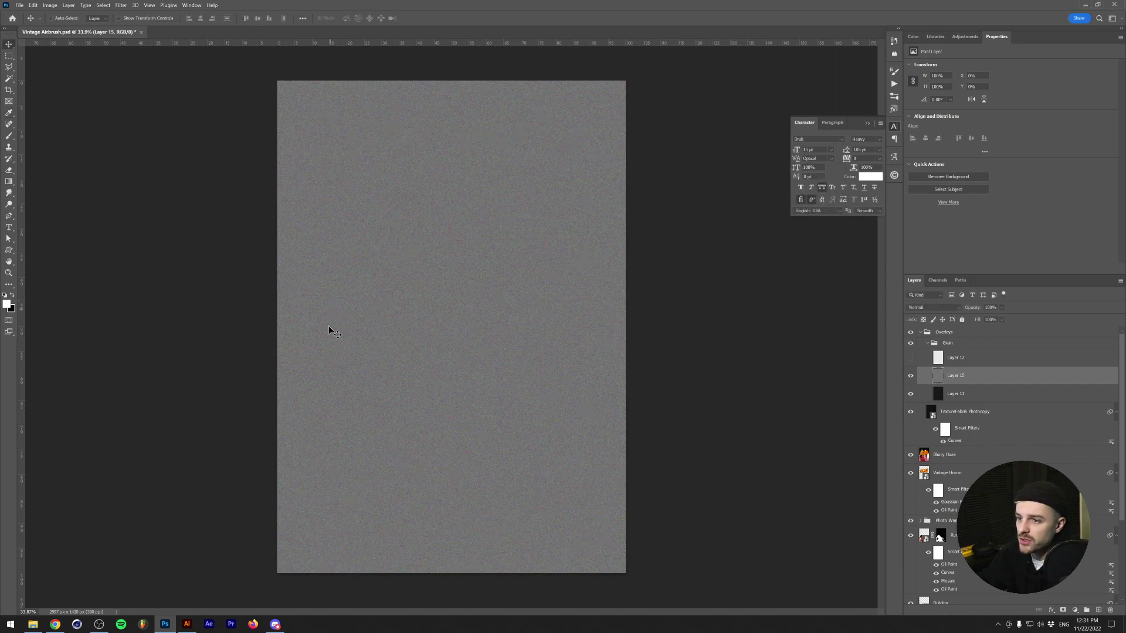
scroll(334, 351, "up", 5)
scroll(397, 342, "down", 6)
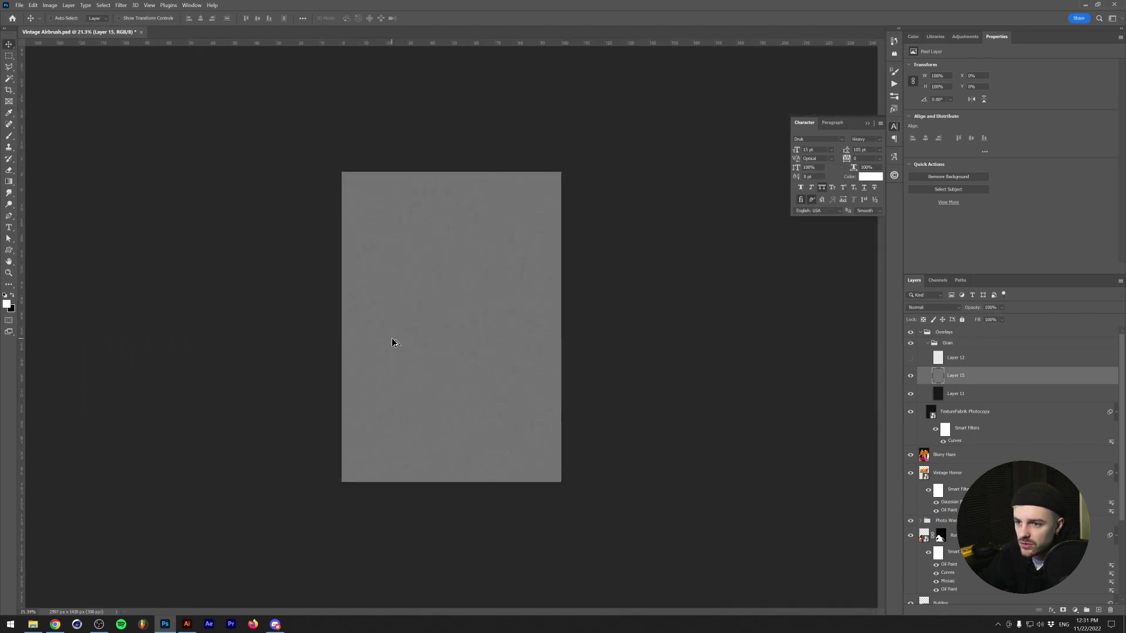
Scale the grain layer up to about 186% so the grain looks coarser
key("ctrl+t")
left_click_drag(571, 327, 673, 324)
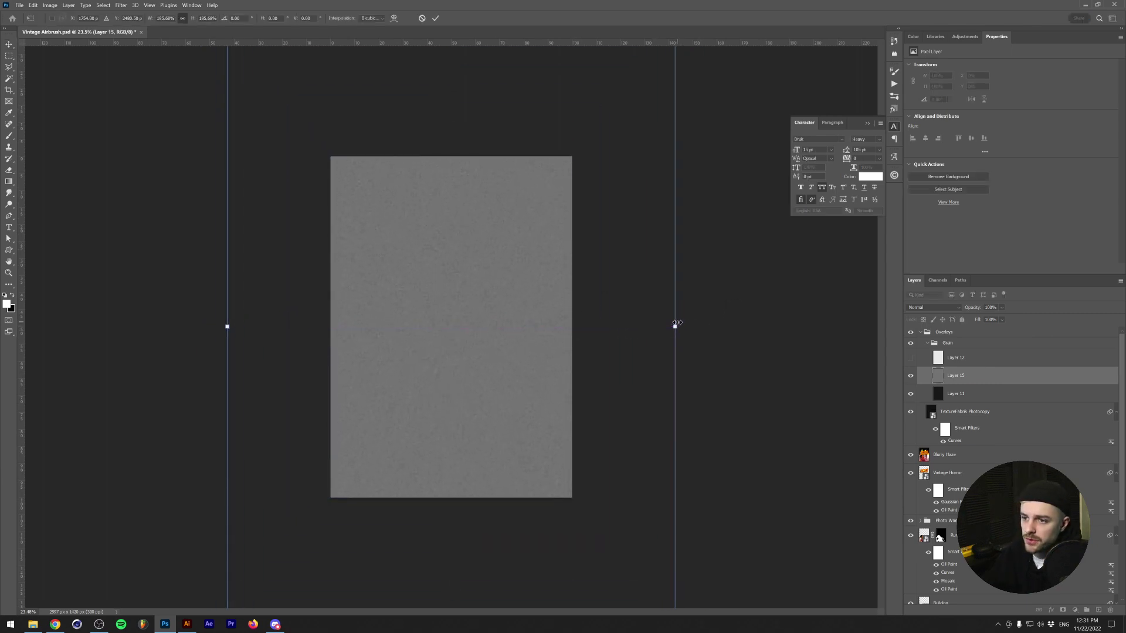
key("Return")
scroll(425, 333, "up", 3)
key("ctrl+0")
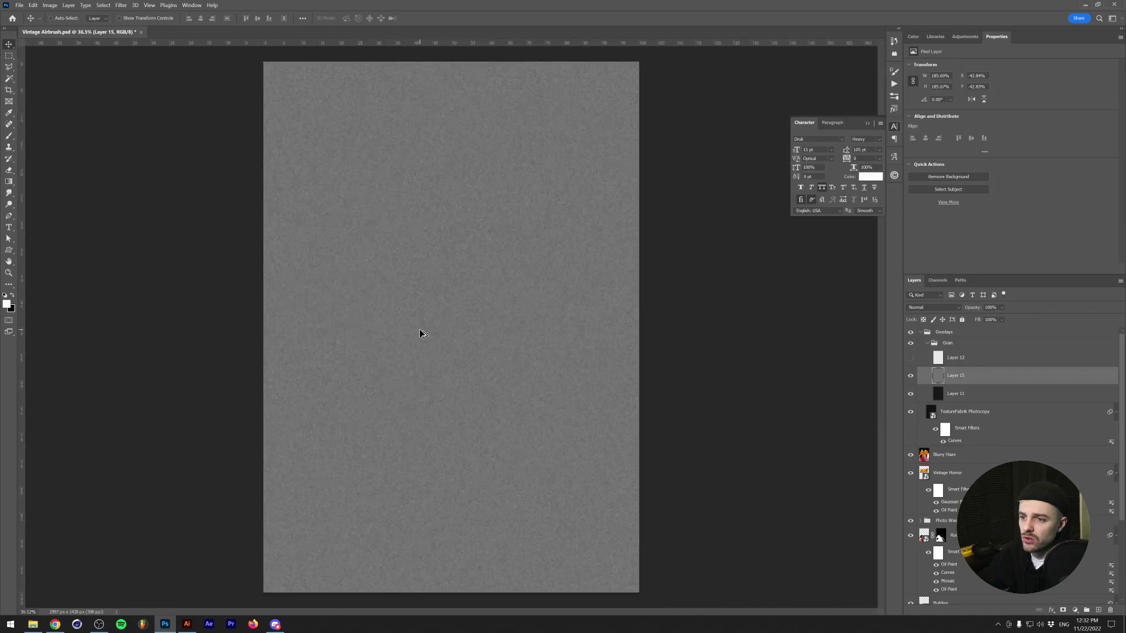
key("ctrl+a")
key("ctrl+t")
key("ctrl+h")
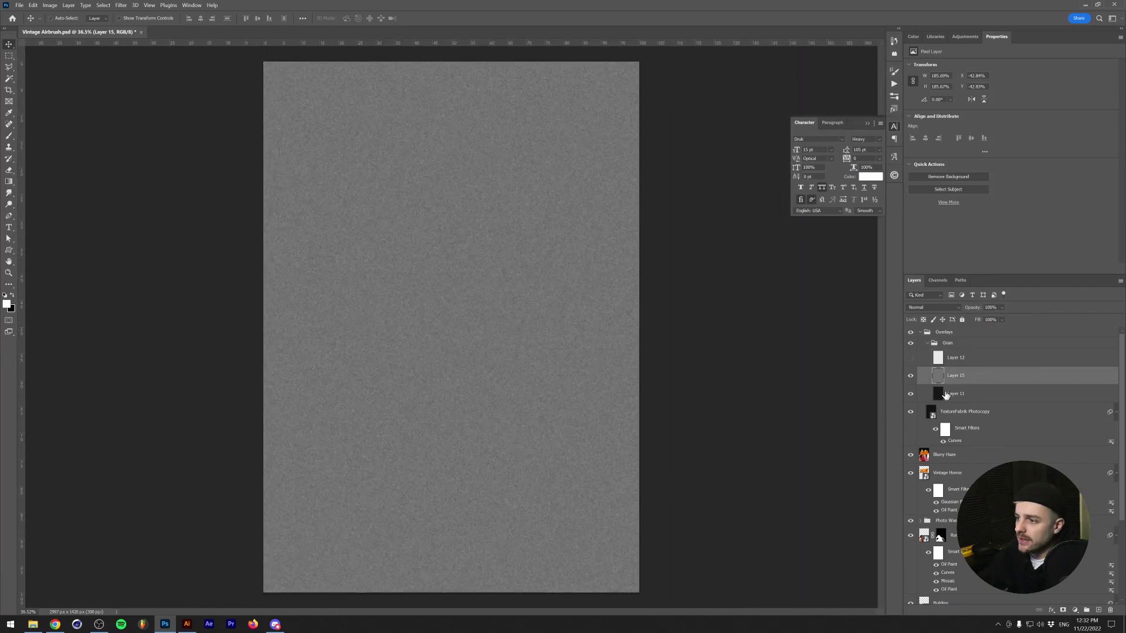
Duplicate the Layer 15 grain layer as Layer 15 copy
left_click(949, 395)
left_click(954, 381)
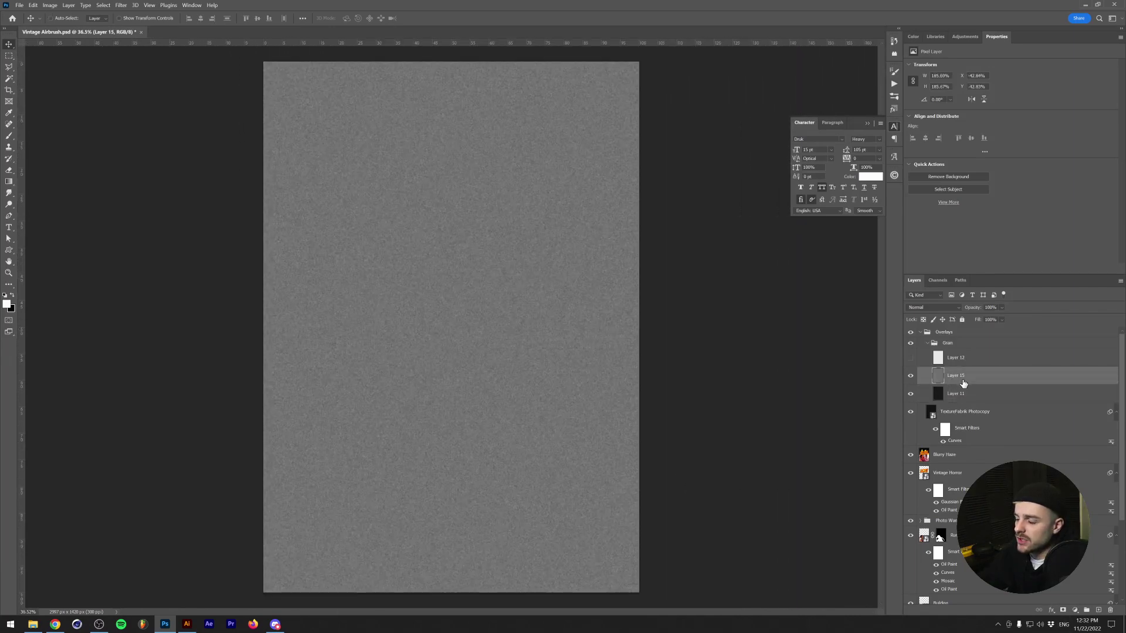
left_click(957, 394)
left_click(960, 380)
key("ctrl+j")
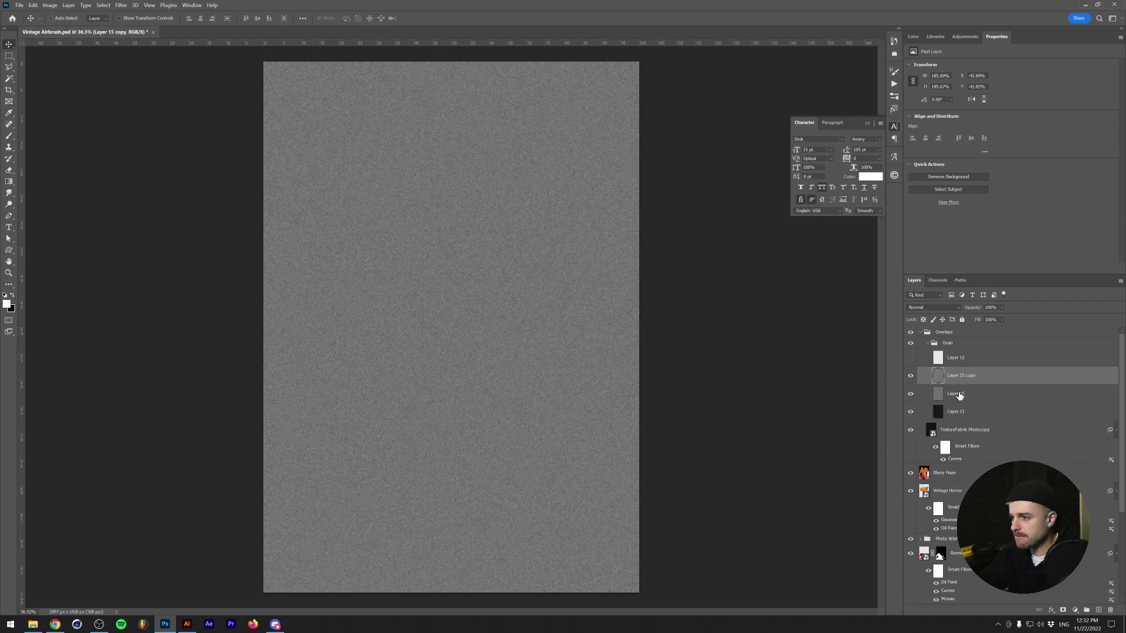
Move the dark Layer 11 above Layer 15 copy and hide it
left_click(959, 394)
left_click(963, 412)
left_click_drag(964, 412, 959, 369)
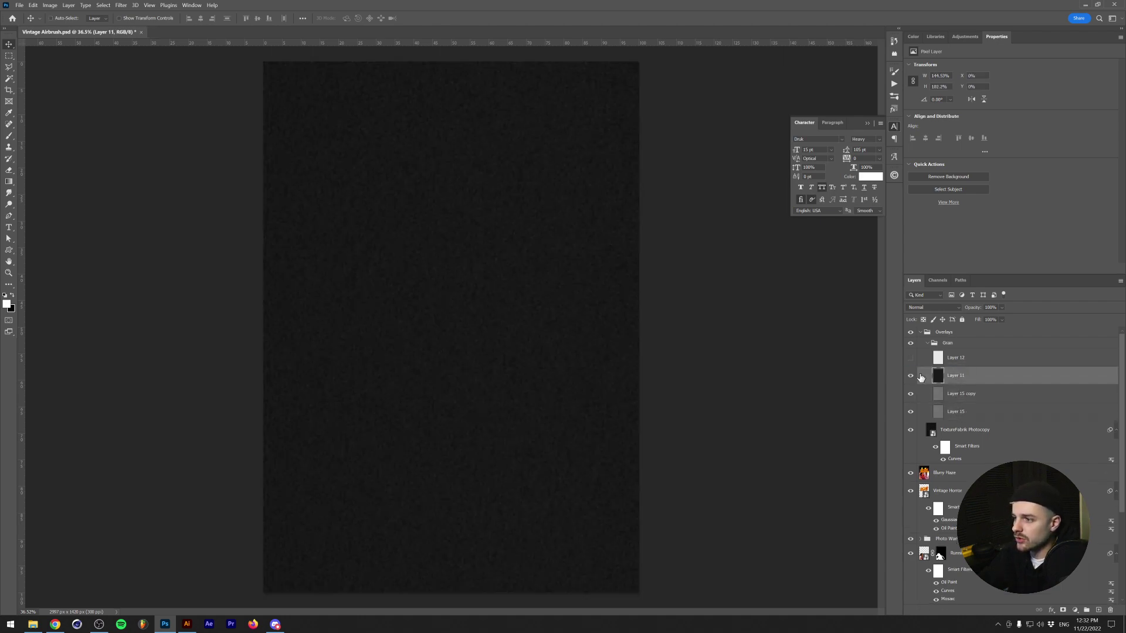
left_click(911, 375)
left_click(954, 402)
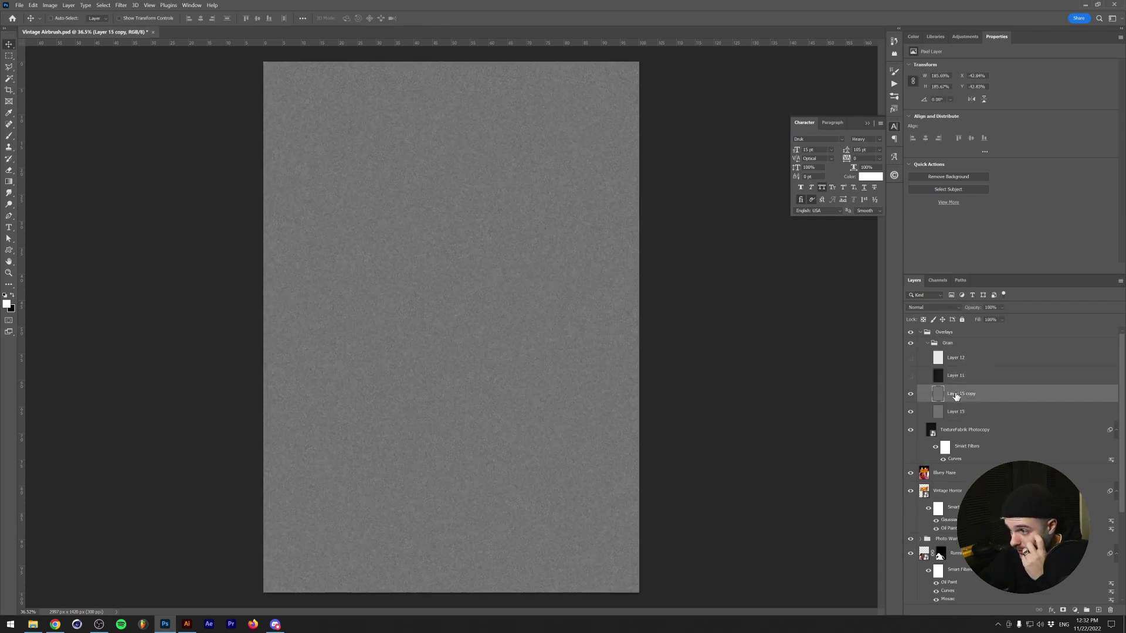
Rename the grain layers 'Grain Highlight' and 'Grain Shadows'
double_click(961, 393)
type("Grain")
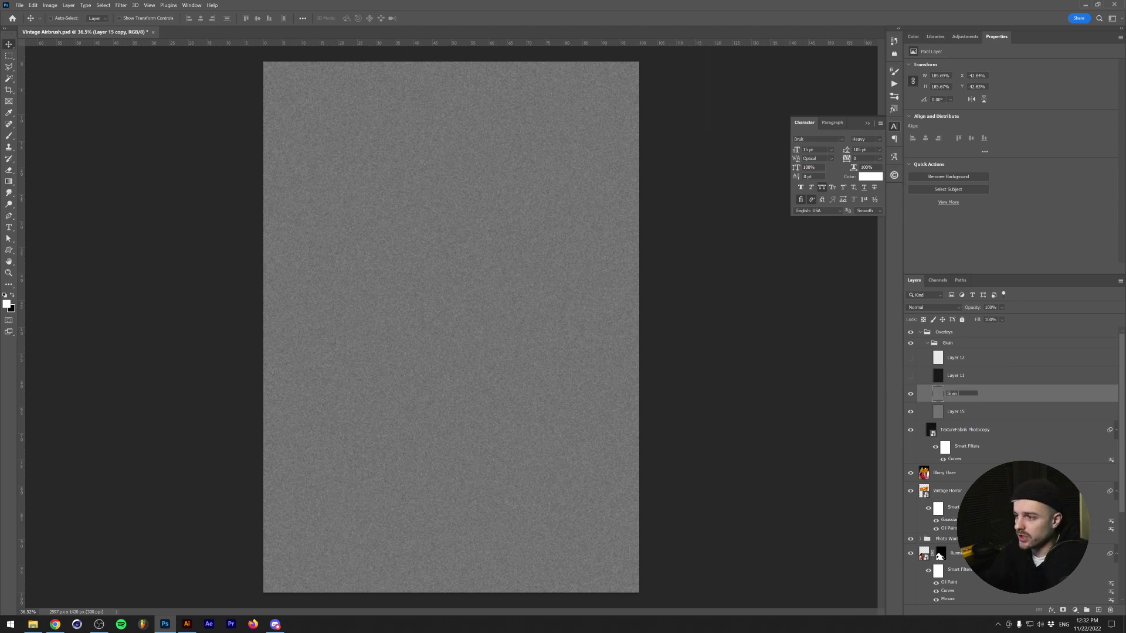
type(" Highlight")
key("Tab")
type("Grain")
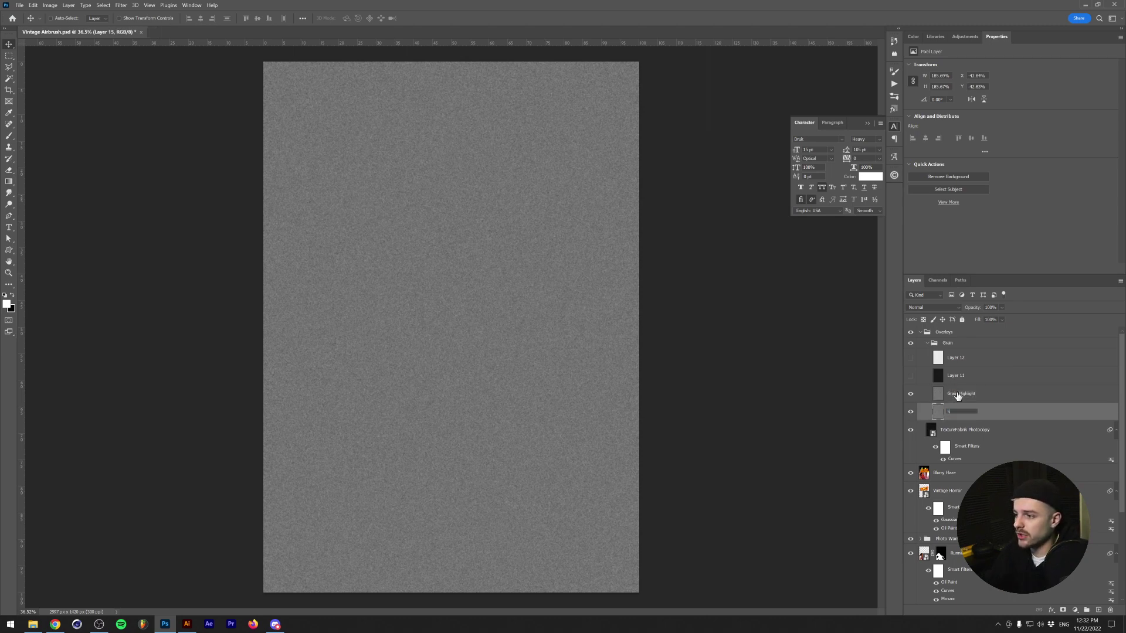
left_click(961, 394)
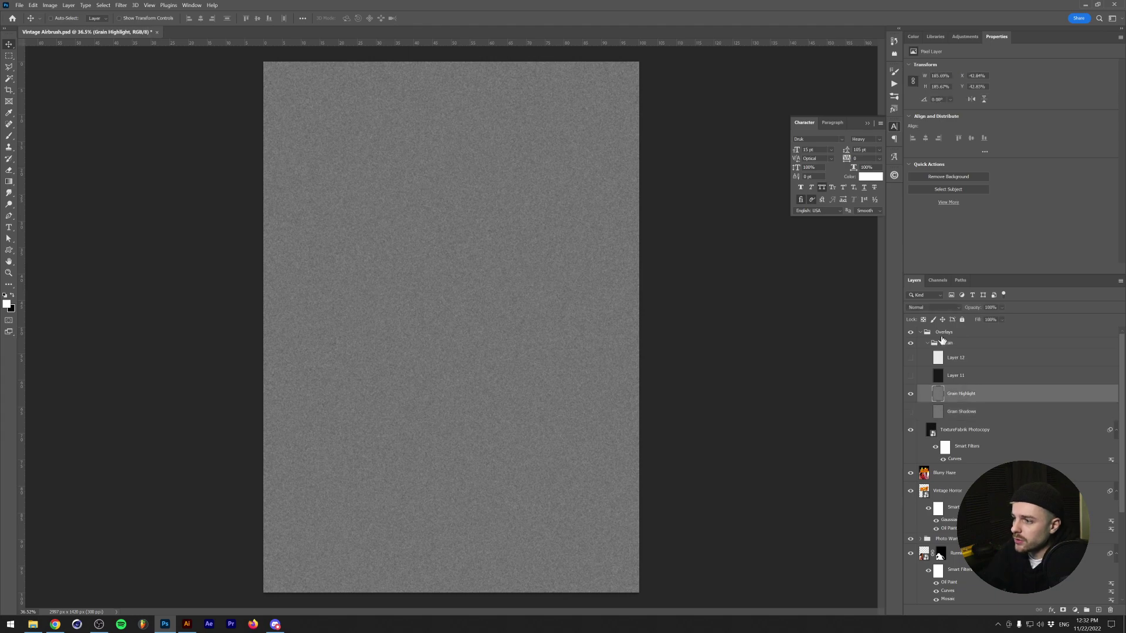
left_click(932, 308)
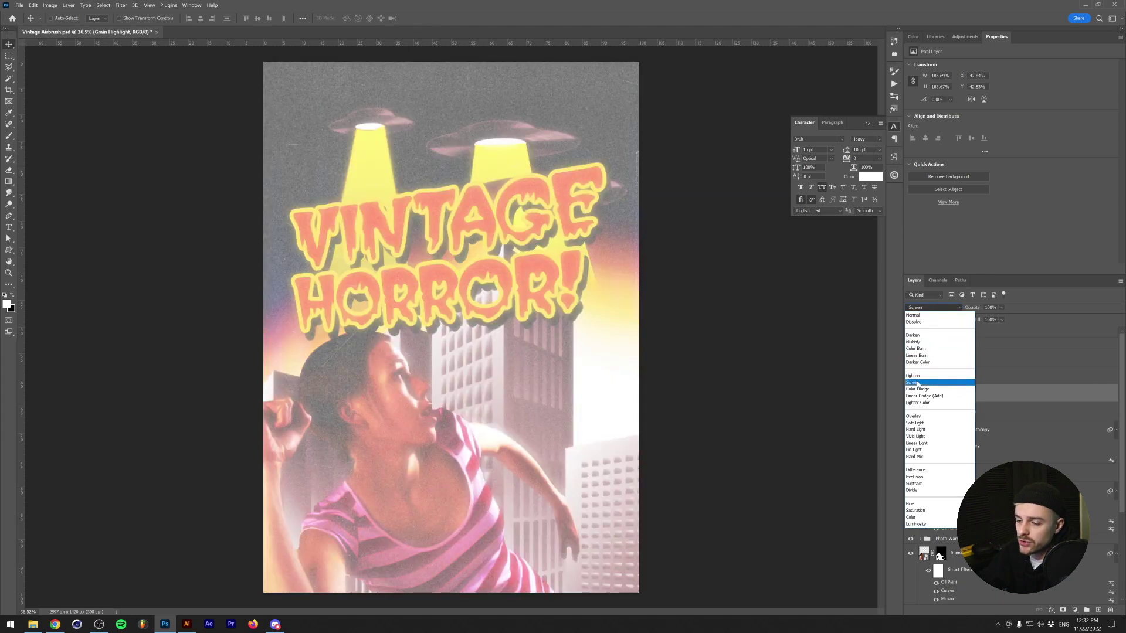
Set Grain Highlight to Screen and darken it with Curves: black input 80, white output 186, midtones lowered
left_click(912, 383)
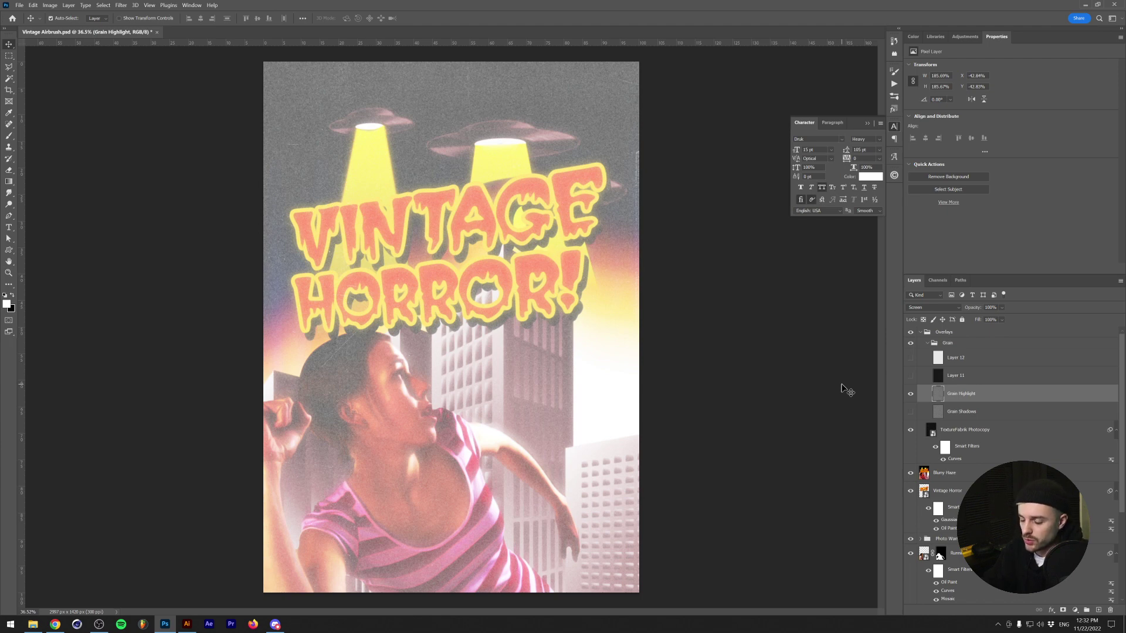
key("ctrl+m")
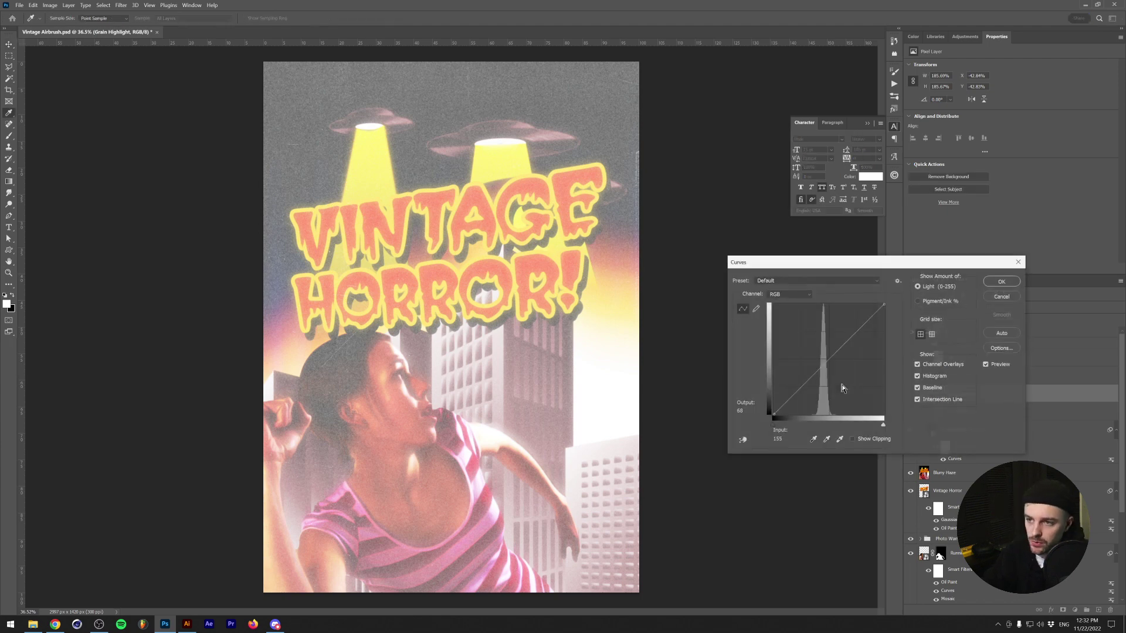
left_click_drag(762, 373, 312, 457)
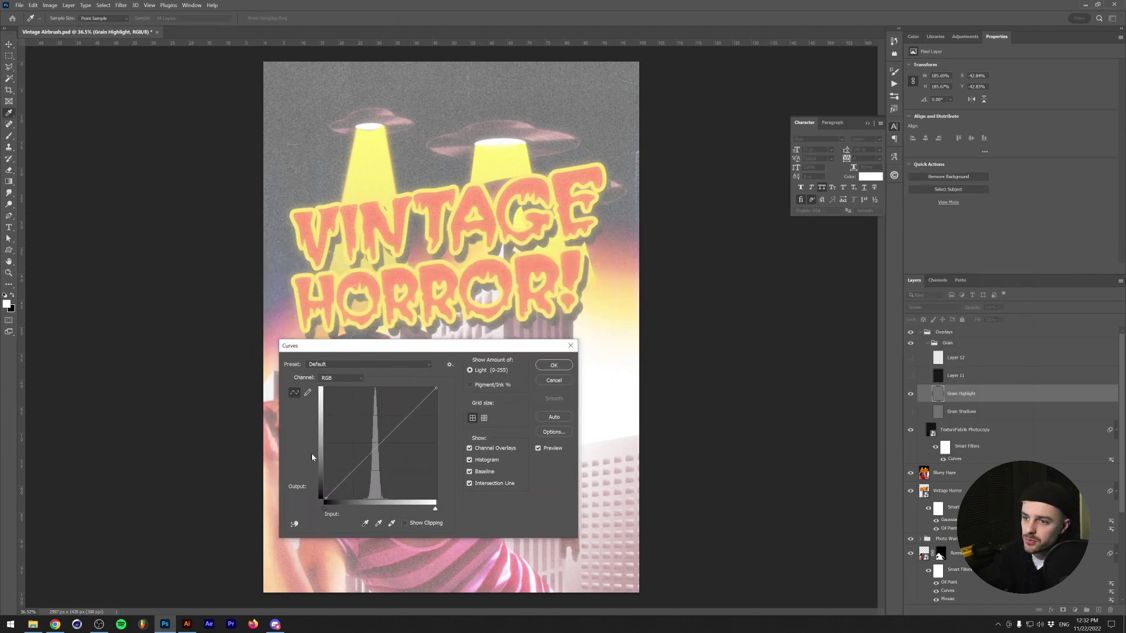
left_click_drag(325, 510, 360, 514)
left_click_drag(435, 388, 458, 418)
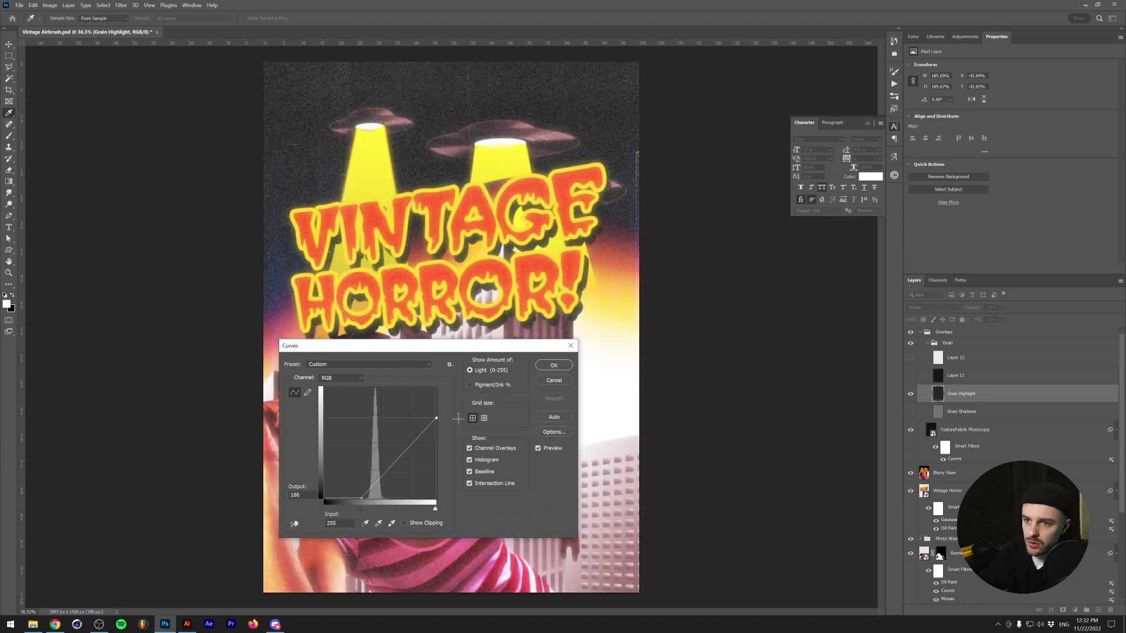
left_click_drag(400, 458, 402, 461)
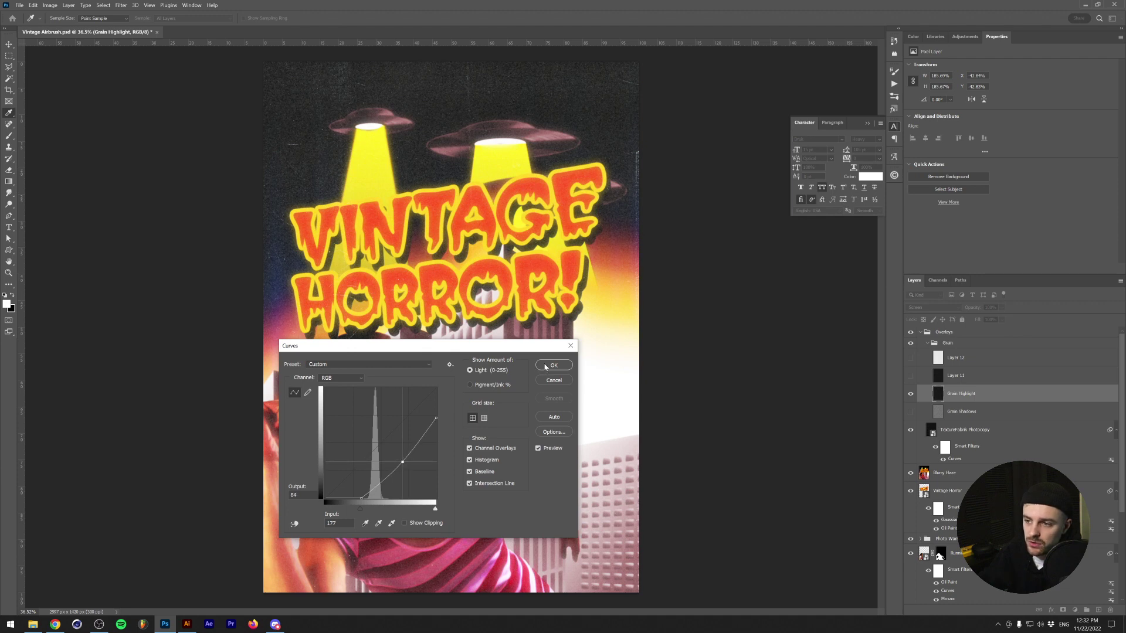
left_click(545, 366)
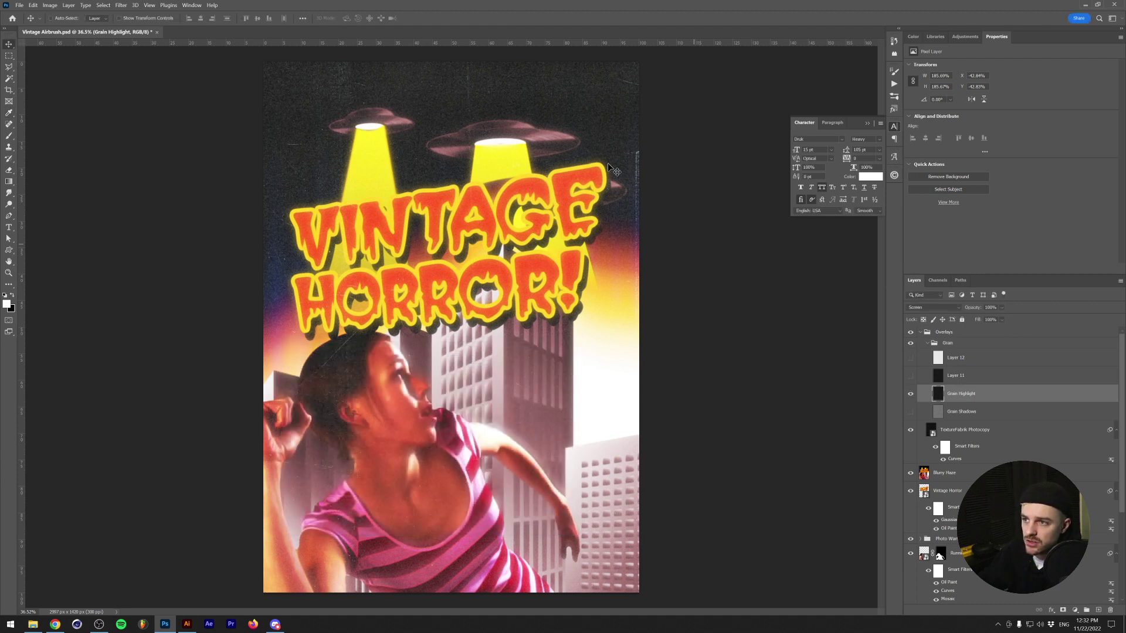
Hide Grain Highlight, show Grain Shadows and set its blend mode to Multiply
left_click(911, 394)
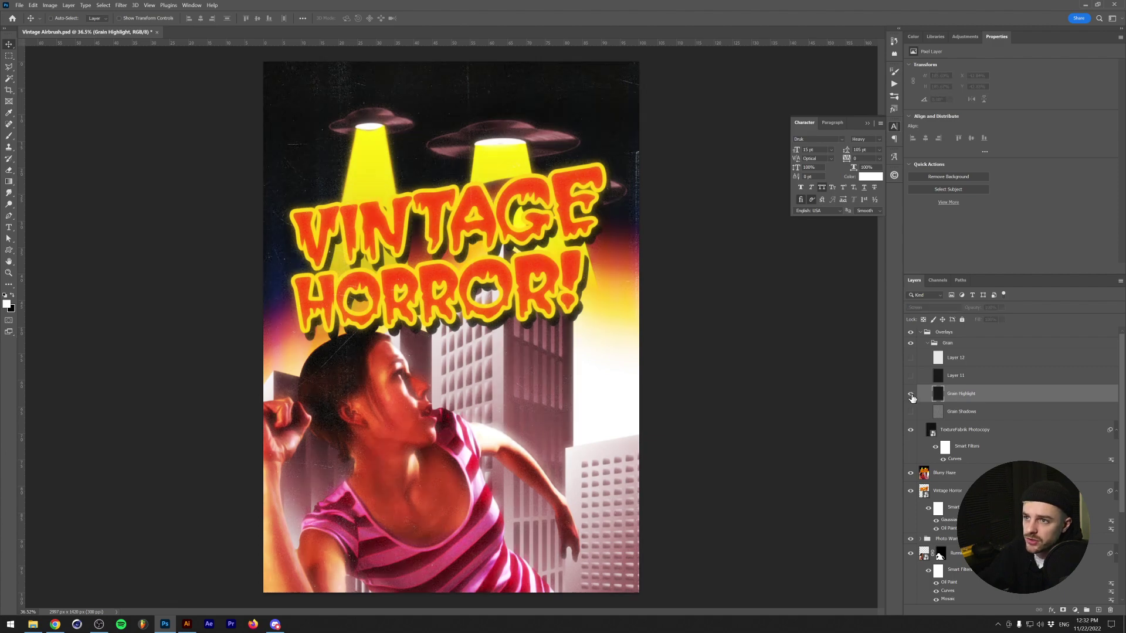
left_click(955, 412)
left_click(909, 413)
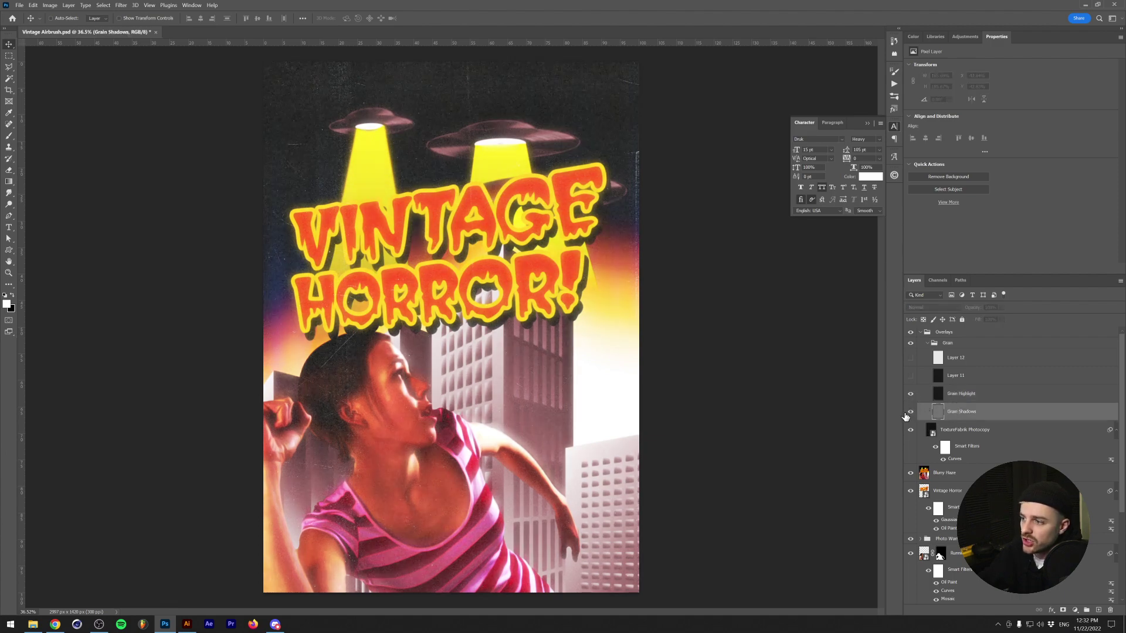
left_click(932, 307)
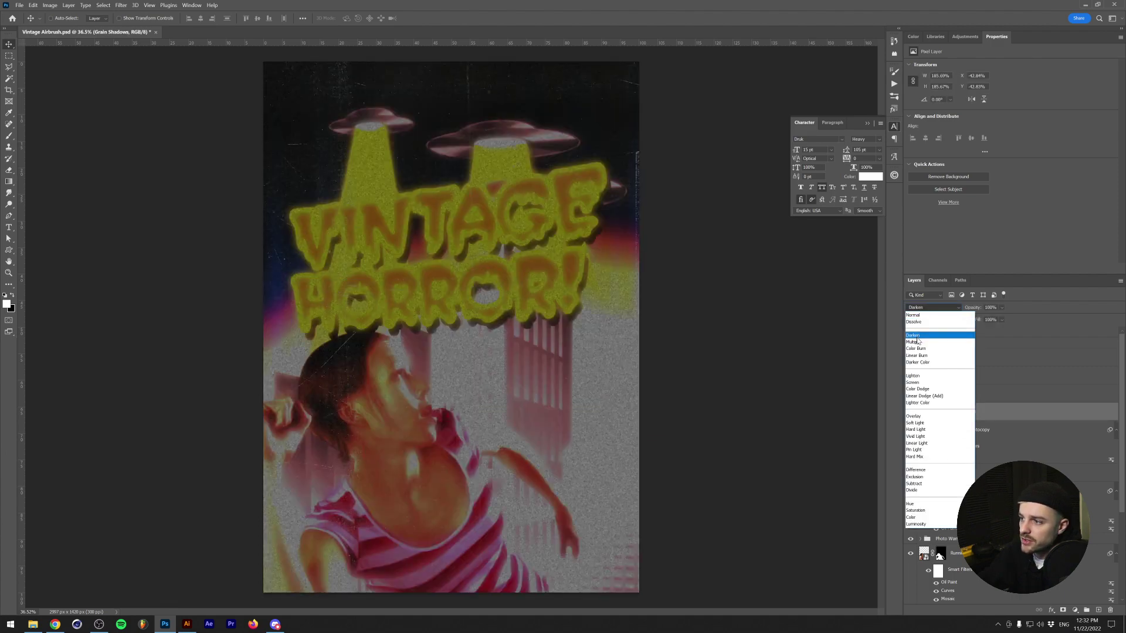
left_click(917, 342)
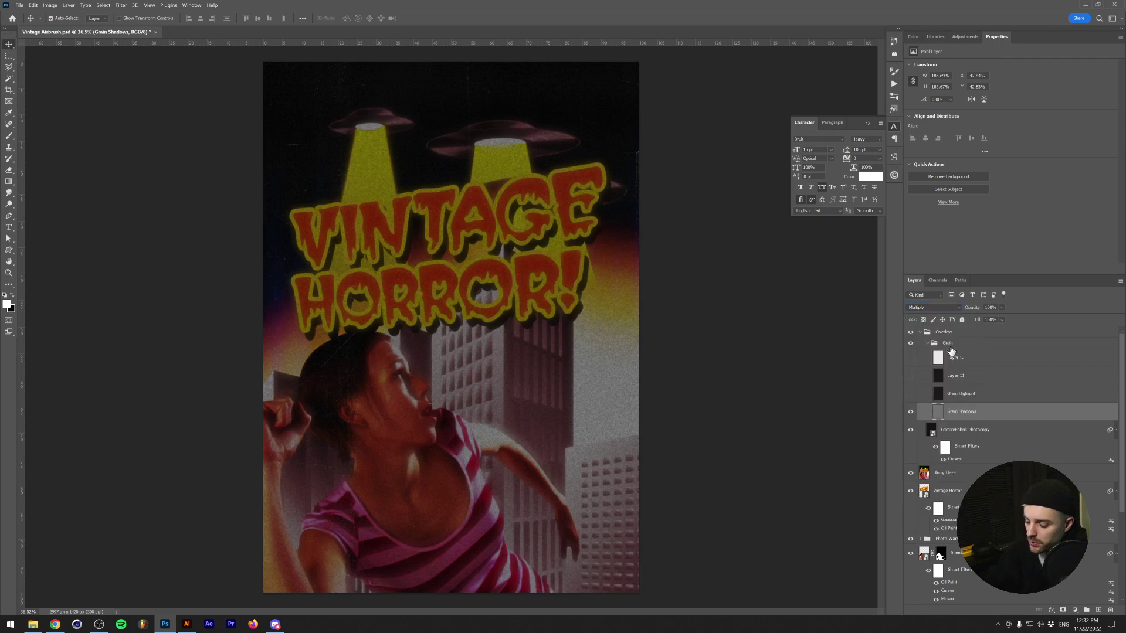
Brighten Grain Shadows with Curves: white input 147, black input 60
key("ctrl+m")
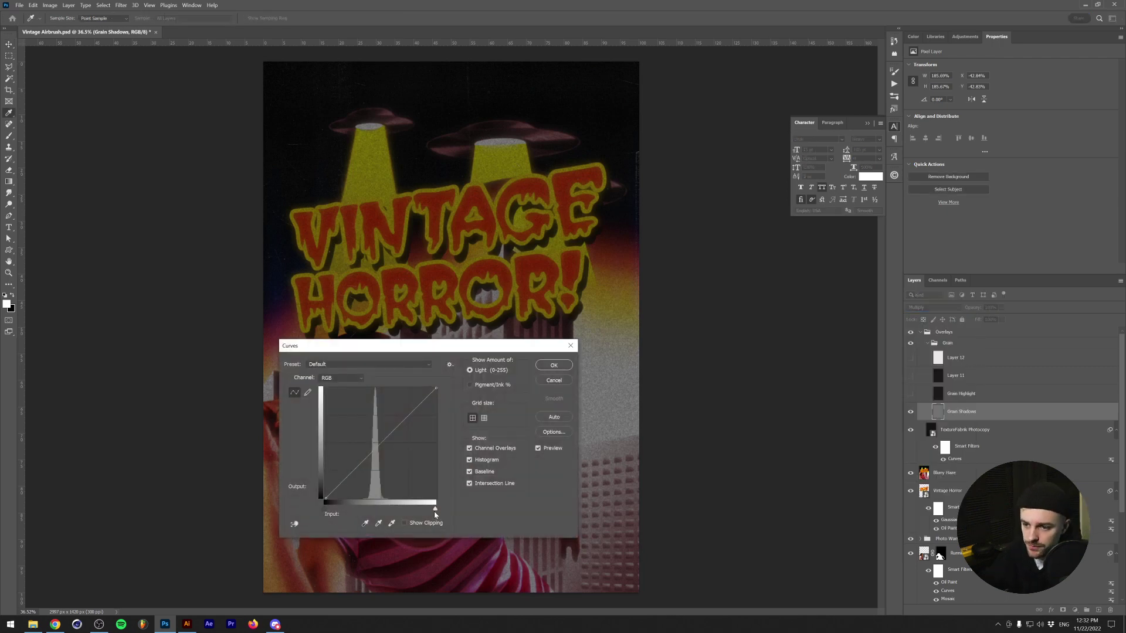
left_click_drag(435, 515, 324, 500)
left_click(325, 499)
left_click_drag(374, 349, 742, 262)
left_click_drag(692, 421, 668, 336)
left_click(919, 278)
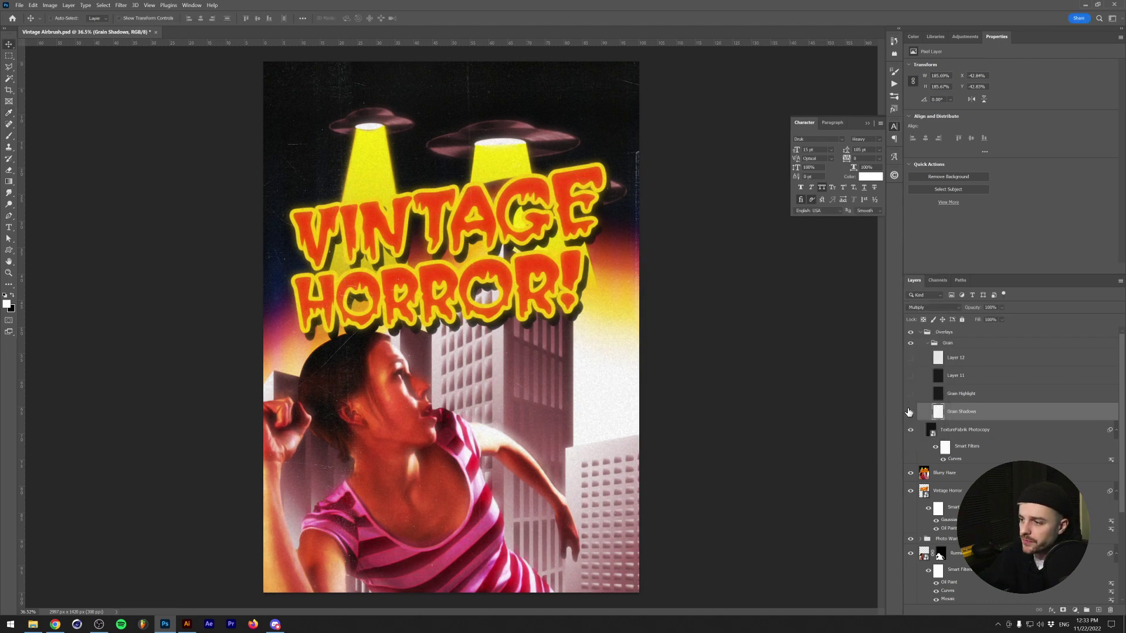
left_click(911, 412)
Show Grain Highlight alongside Grain Shadows and lower its opacity to 60%
left_click(910, 393)
scroll(469, 389, "up", 1)
scroll(469, 389, "down", 2)
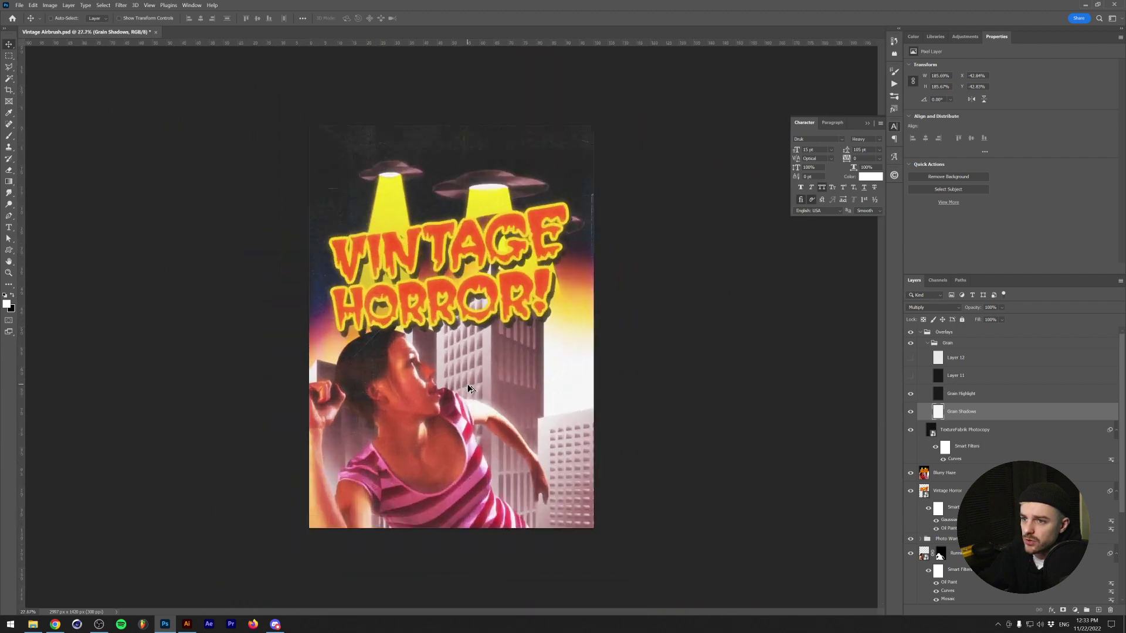
scroll(468, 388, "up", 1)
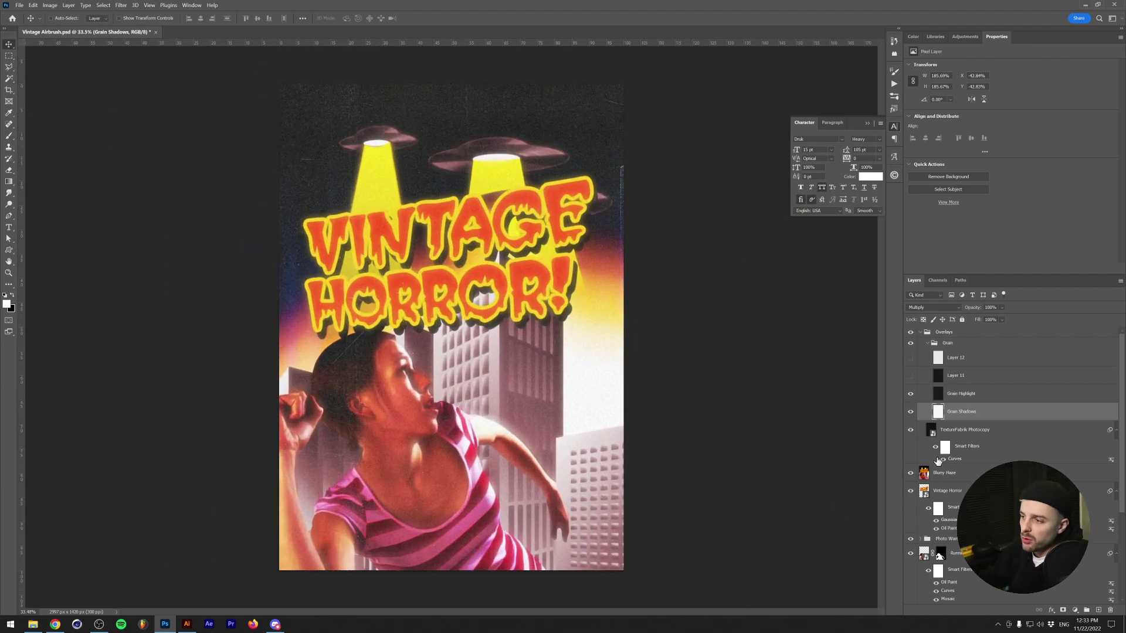
left_click(968, 393)
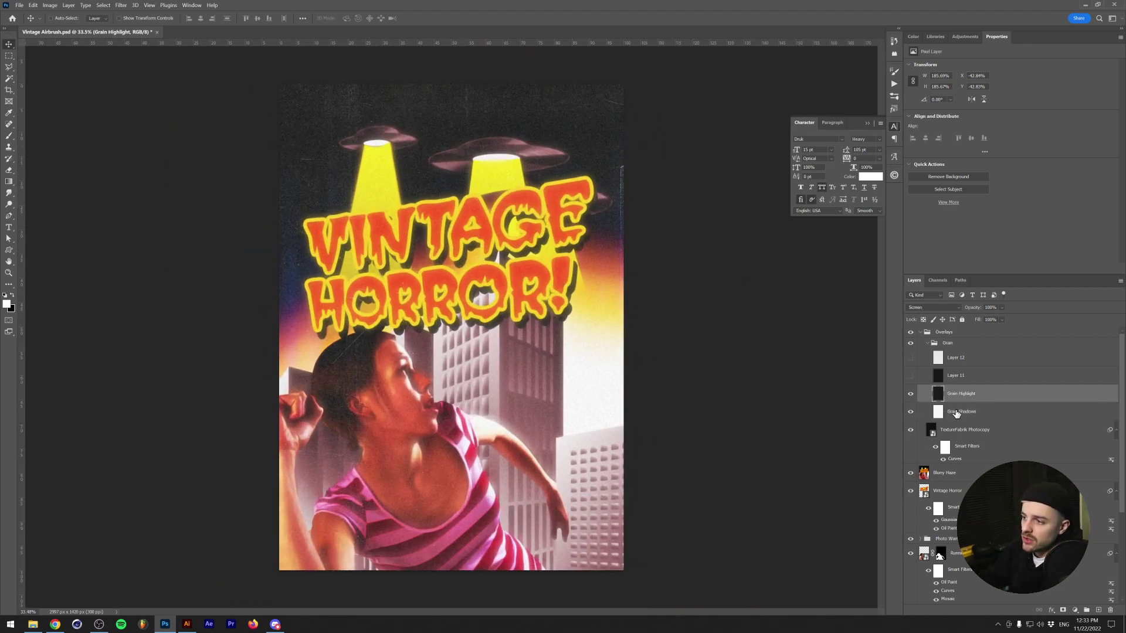
left_click(1002, 307)
left_click(1000, 317)
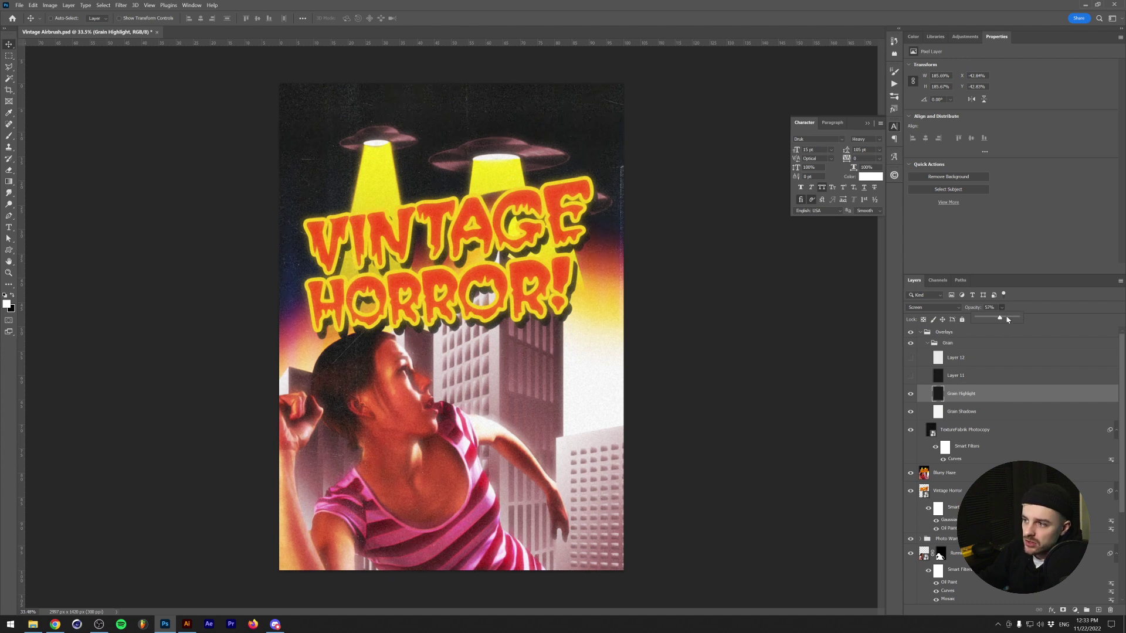
left_click(1001, 317)
left_click_drag(997, 319, 1001, 319)
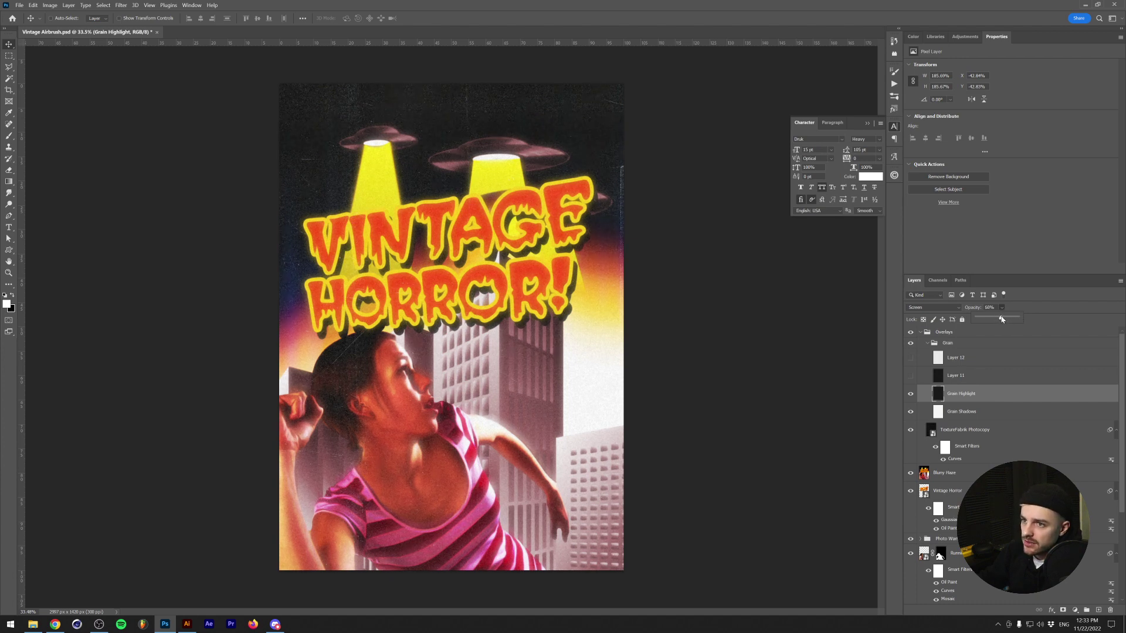
left_click(977, 410)
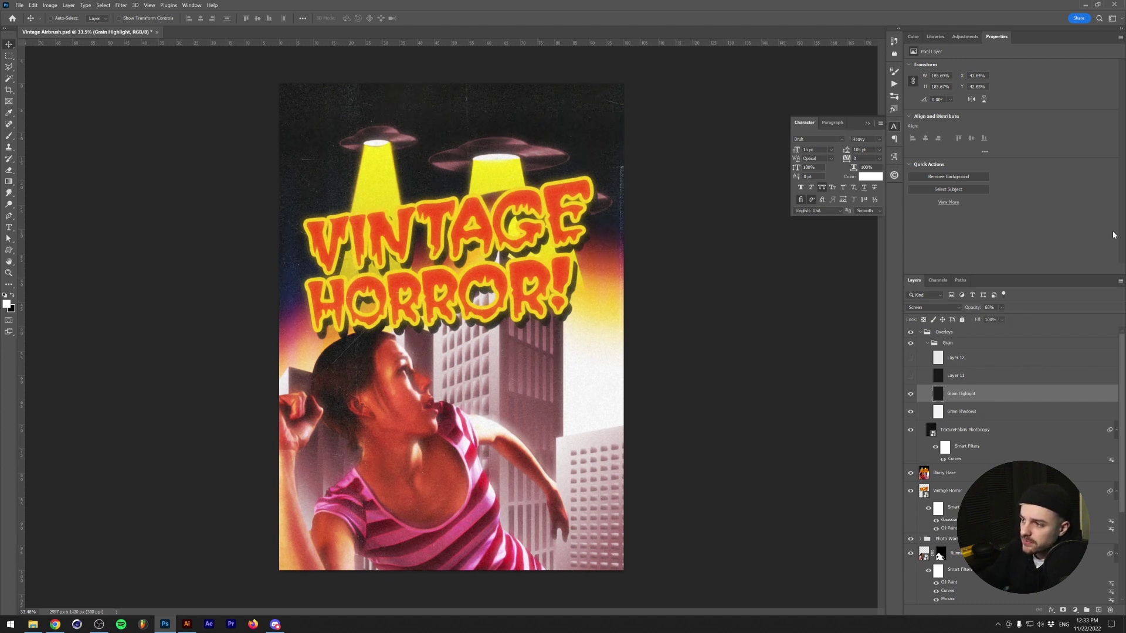